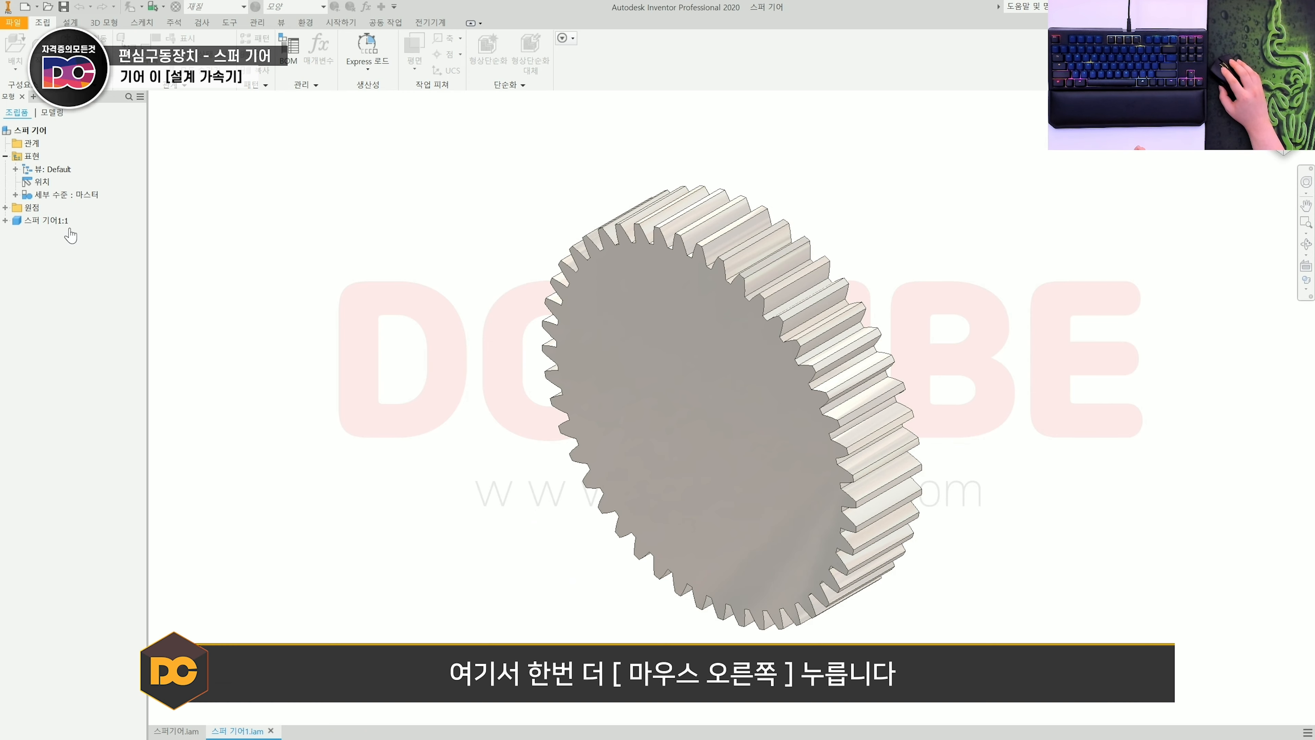
Open the spur gear component 스퍼 기어1:1 from the assembly as its own part document
{"action": "left_click", "coordinate": [52, 222]}
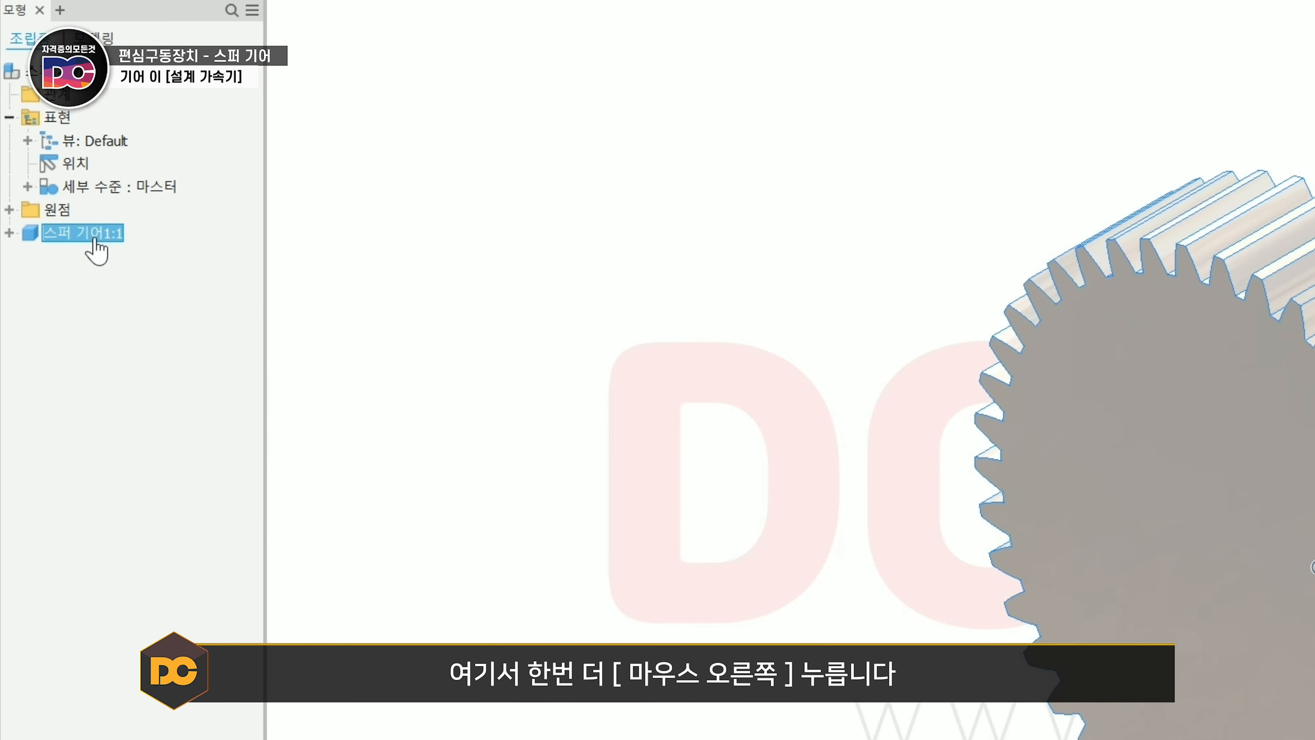
{"action": "right_click", "coordinate": [96, 251]}
{"action": "left_click", "coordinate": [163, 308]}
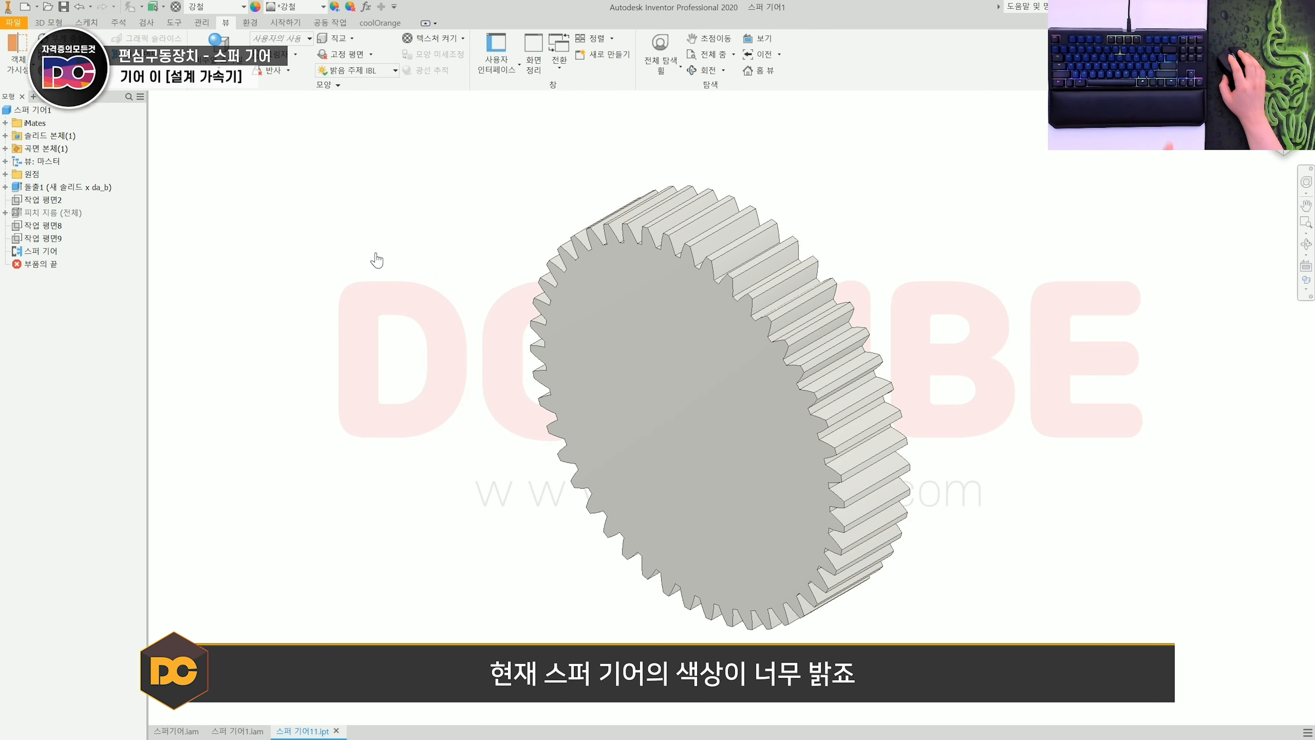
Set the lighting style of the gear part's view to 2개의 조명 (two lights)
{"action": "middle_click_drag", "start_coordinate": [596, 332], "coordinate": [541, 323]}
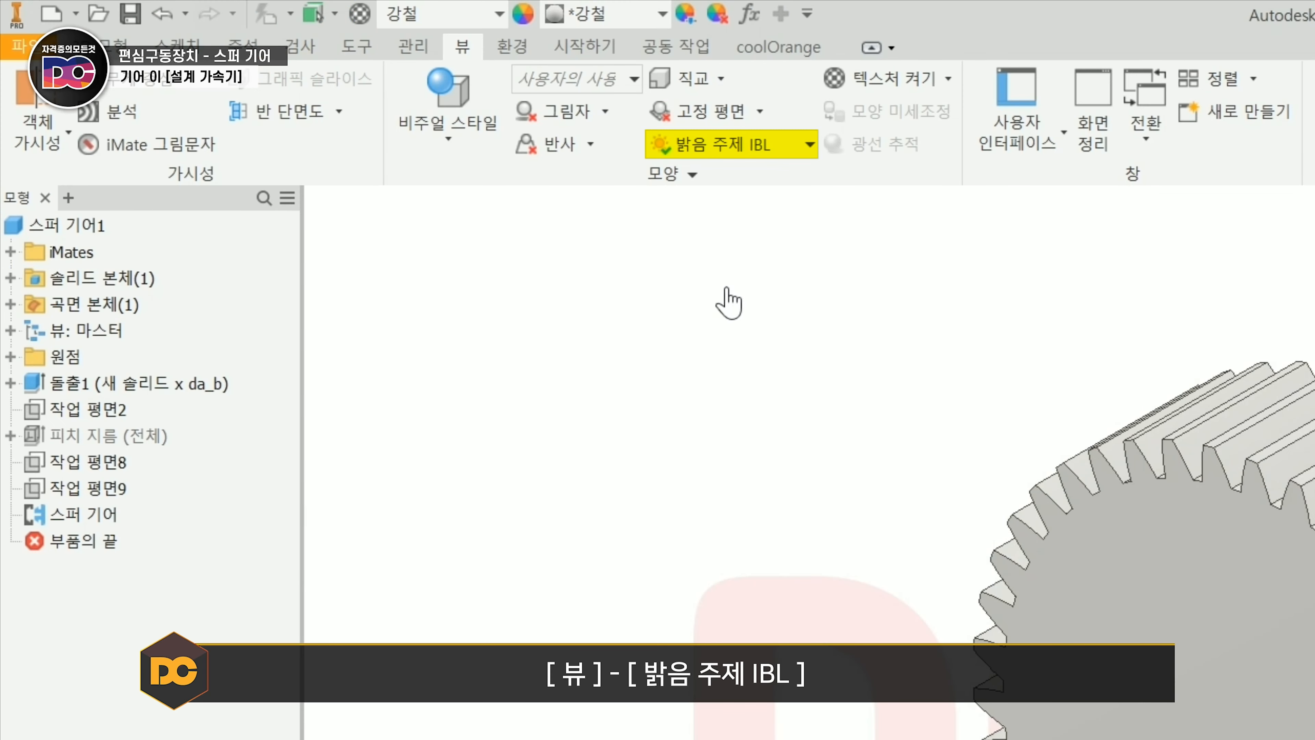
{"action": "left_click", "coordinate": [751, 147]}
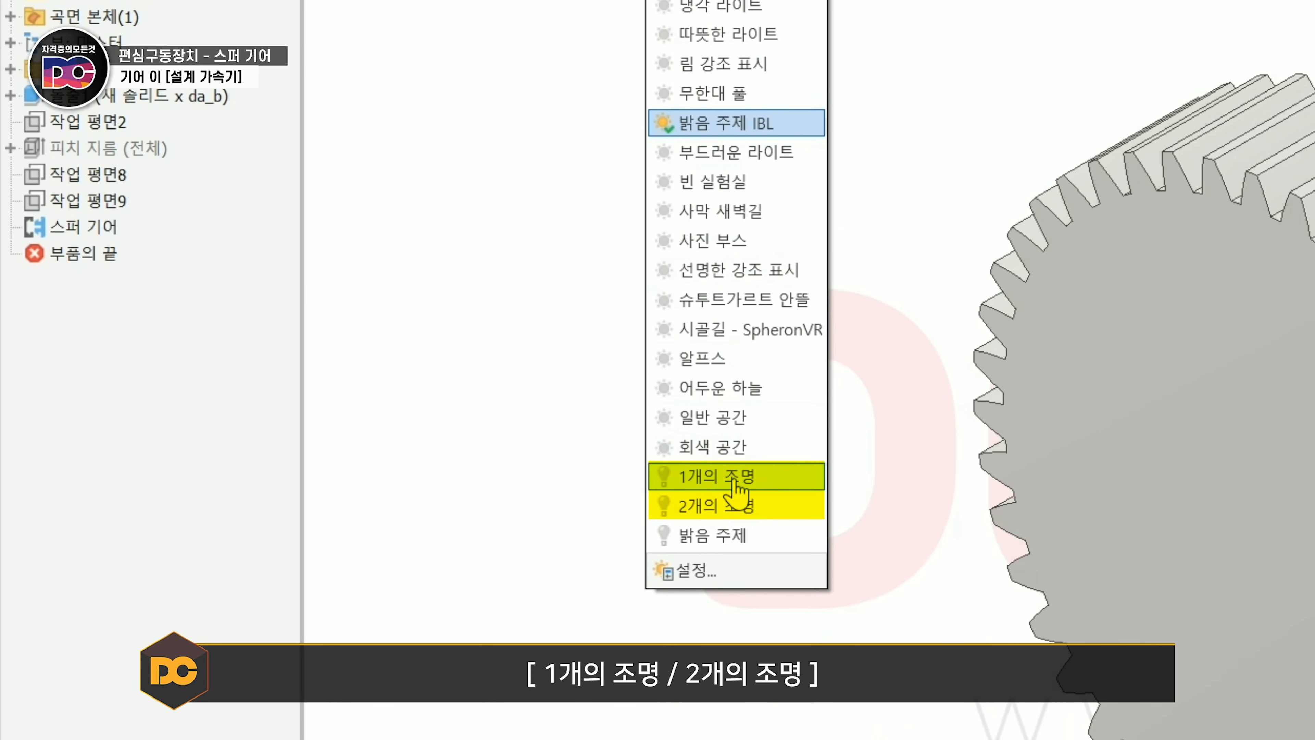
{"action": "left_click", "coordinate": [738, 505]}
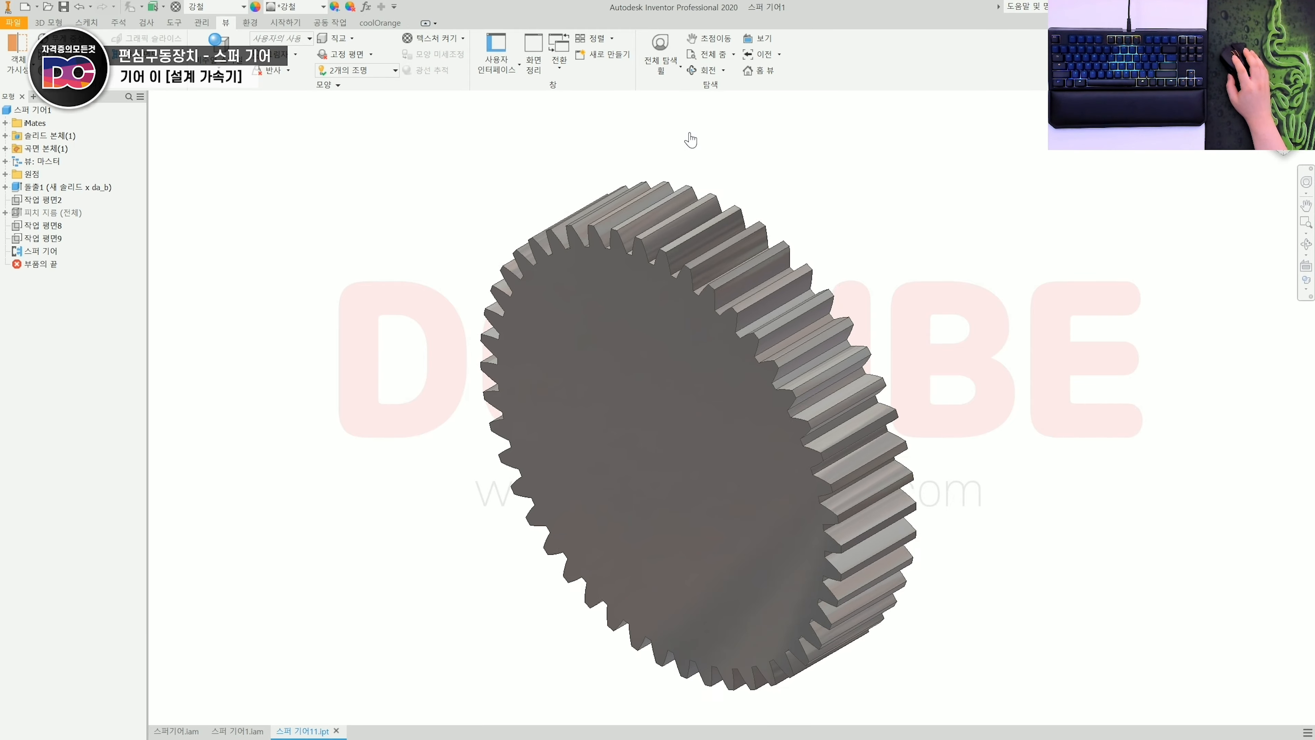
{"action": "scroll", "coordinate": [691, 140], "scroll_direction": "down", "scroll_amount": 8}
{"action": "scroll", "coordinate": [703, 172], "scroll_direction": "up", "scroll_amount": 5}
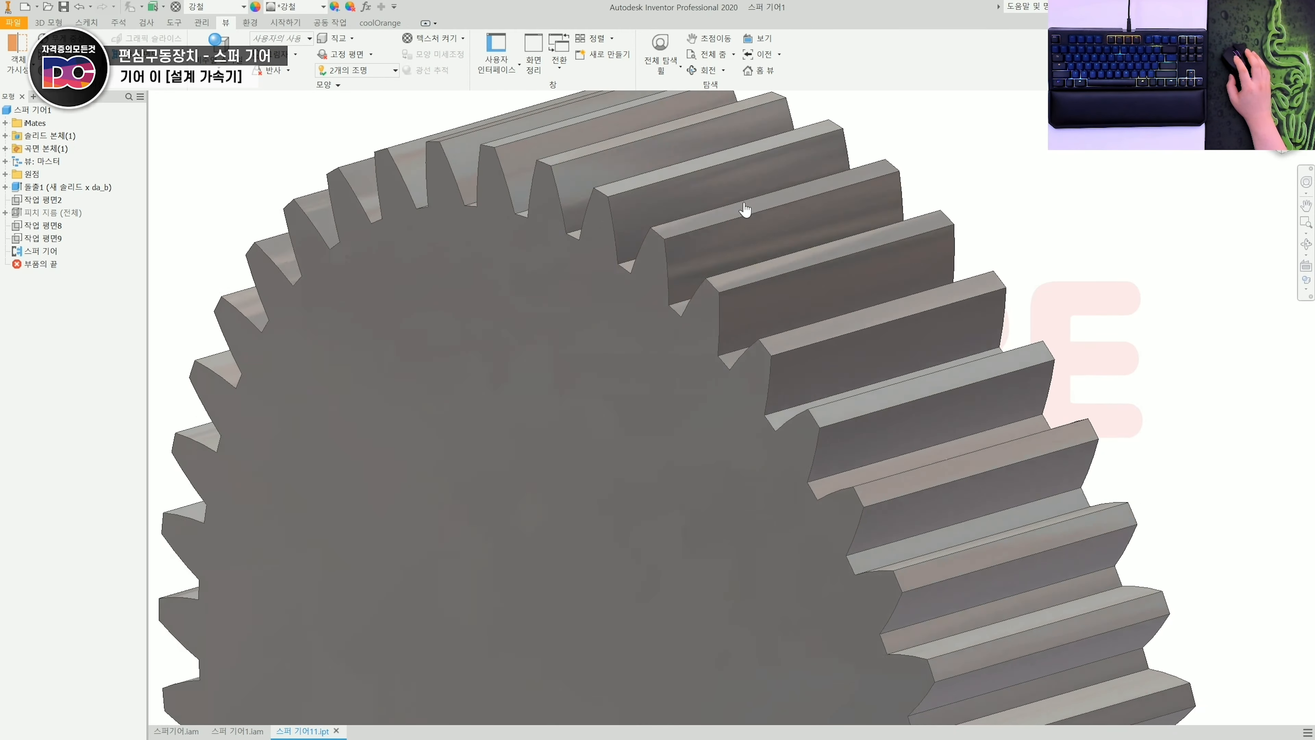
{"action": "middle_click_drag", "start_coordinate": [694, 230], "coordinate": [673, 217], "text": "shift"}
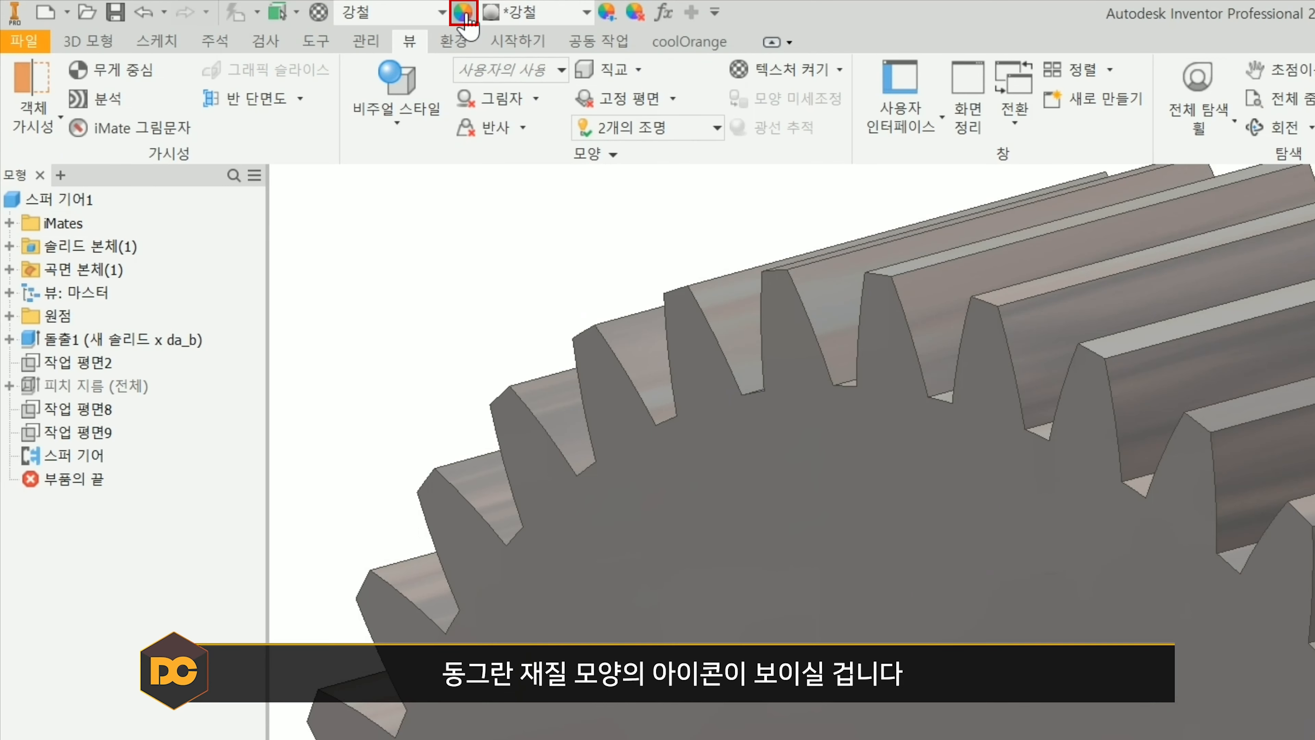
Add the 기본값 (default) appearance from the Inventor material library to the document and apply it to the whole spur gear part
{"action": "left_click", "coordinate": [467, 16]}
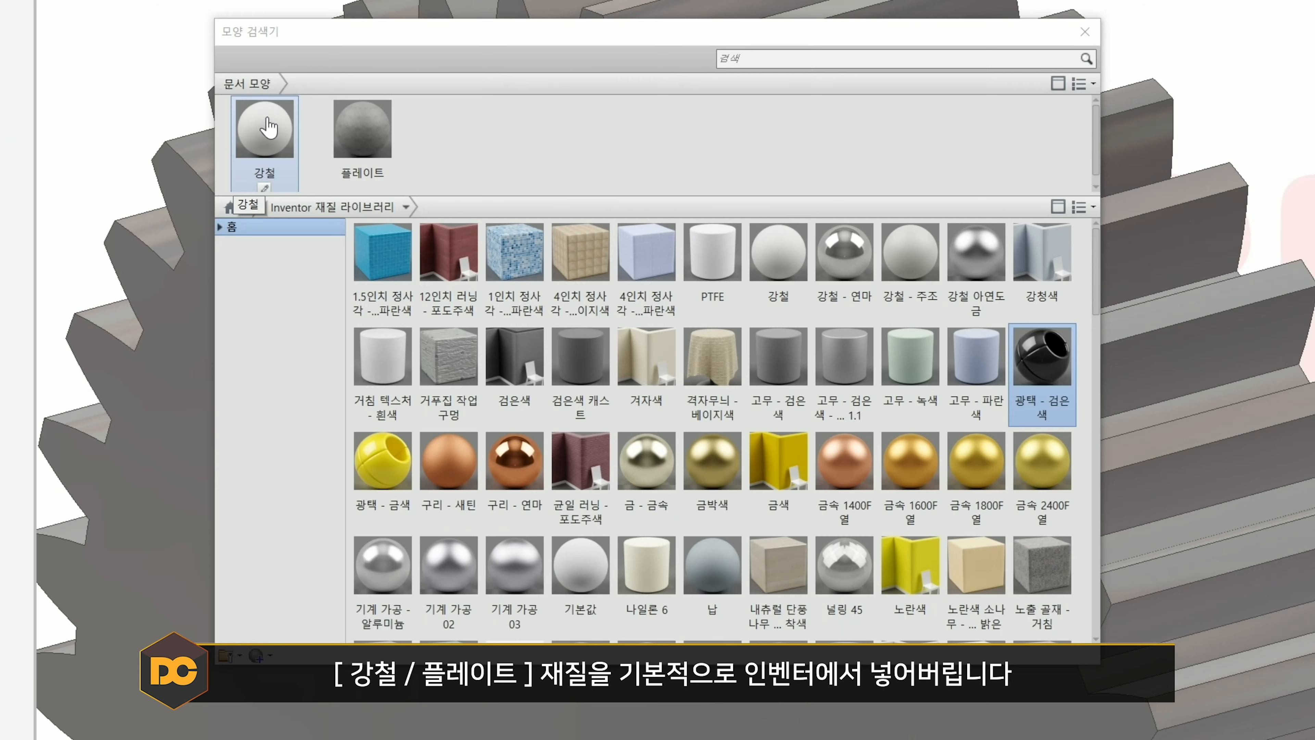
{"action": "left_click", "coordinate": [268, 124]}
{"action": "left_click", "coordinate": [358, 120]}
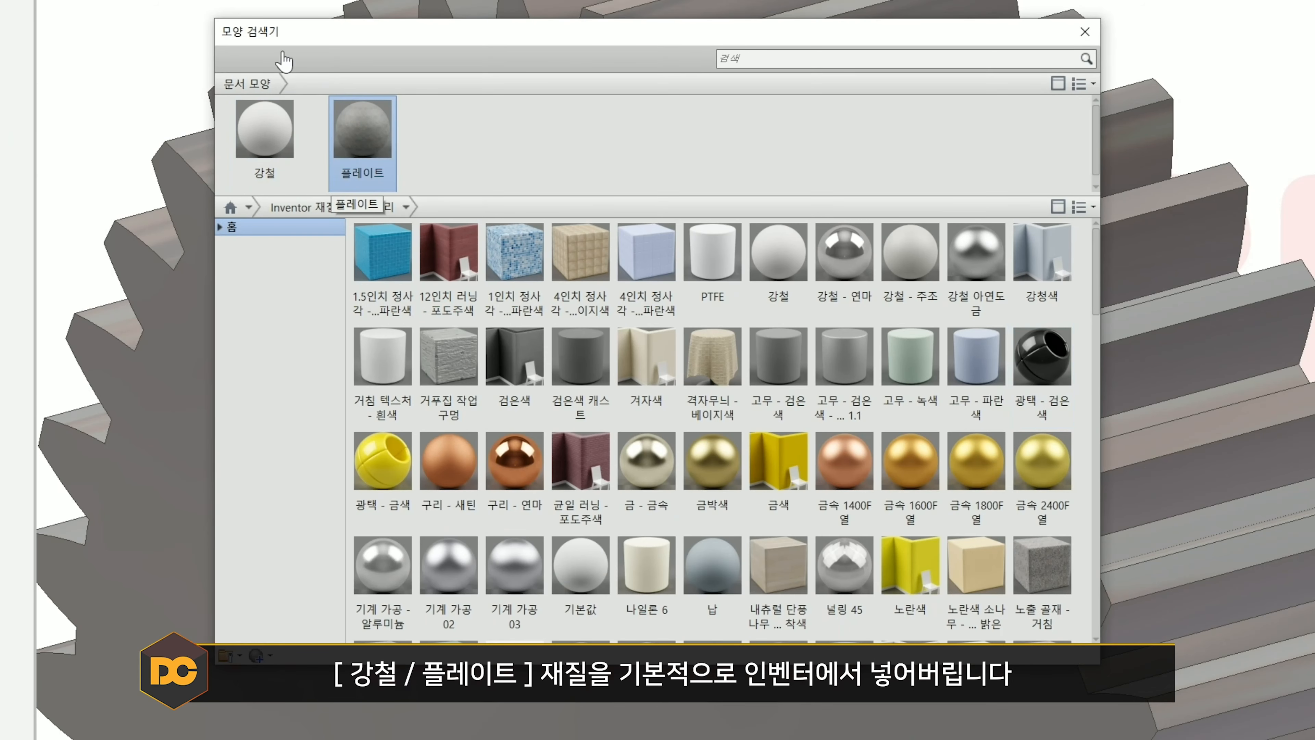
{"action": "mouse_move", "coordinate": [582, 581]}
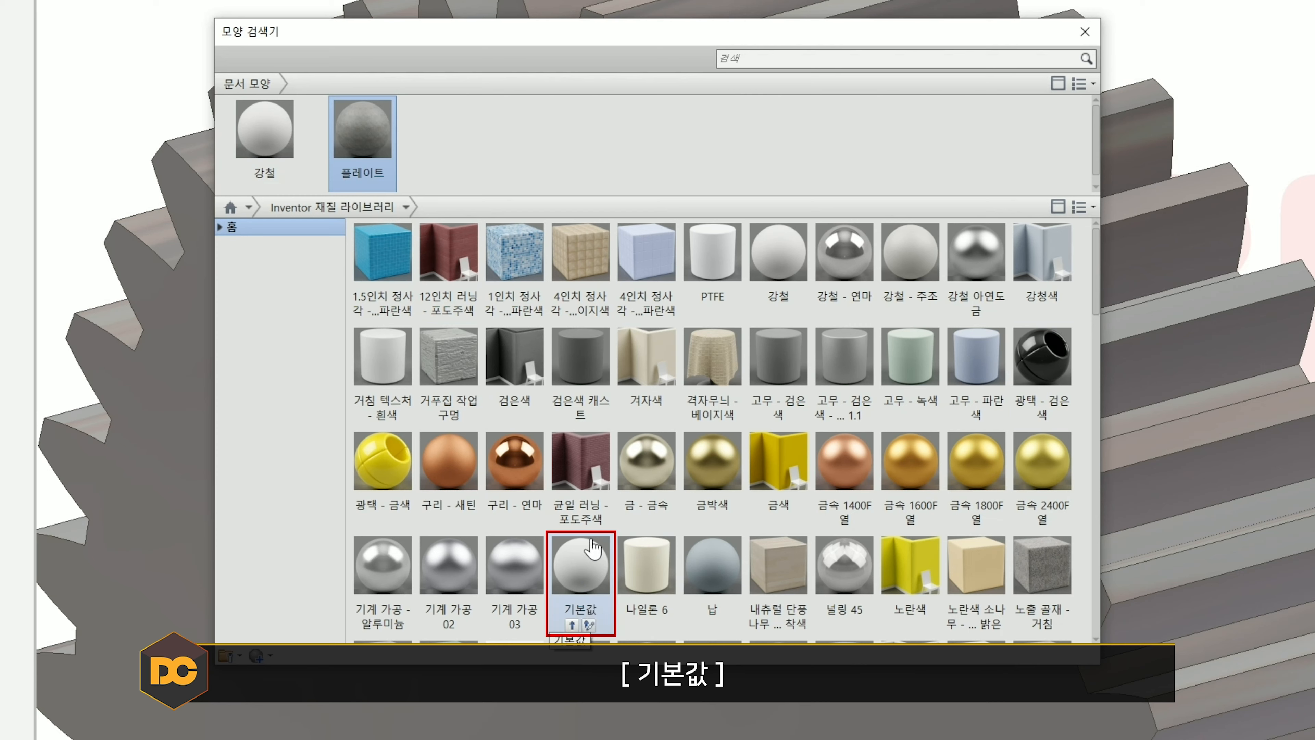
{"action": "left_click_drag", "start_coordinate": [587, 596], "coordinate": [492, 138]}
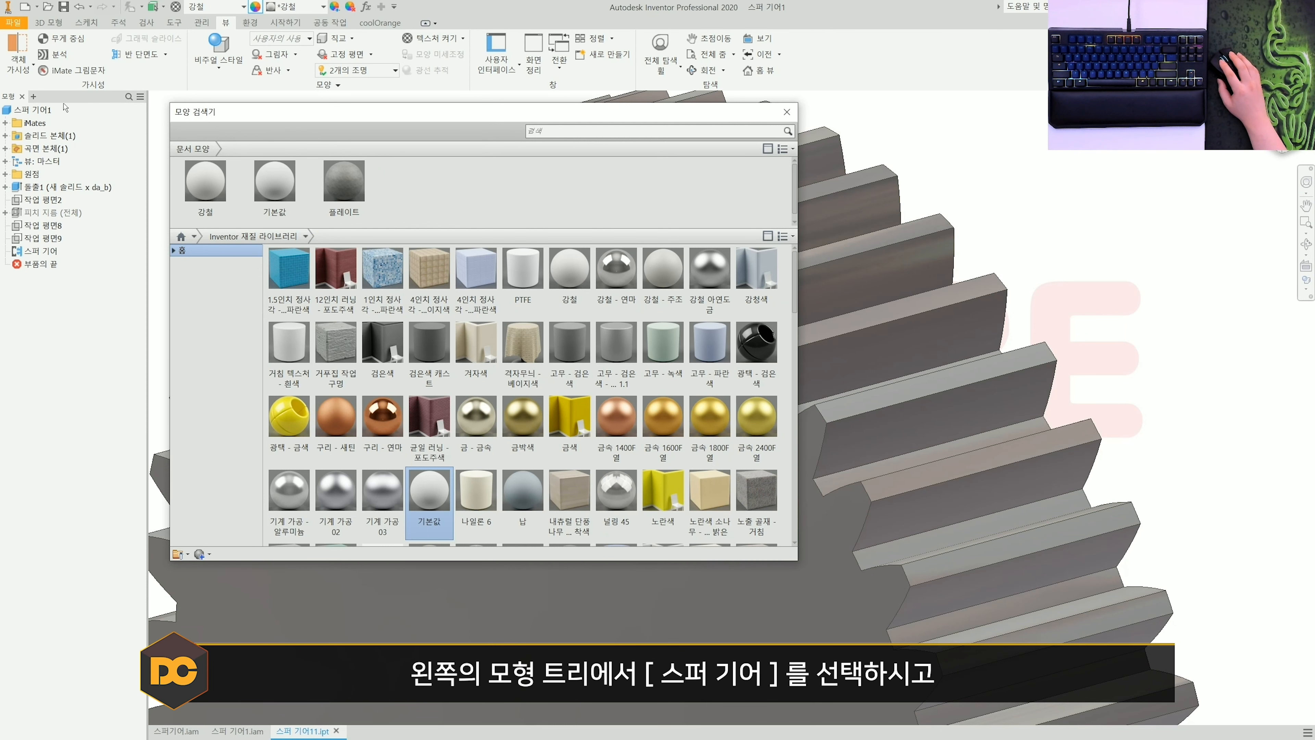
{"action": "left_click", "coordinate": [34, 110]}
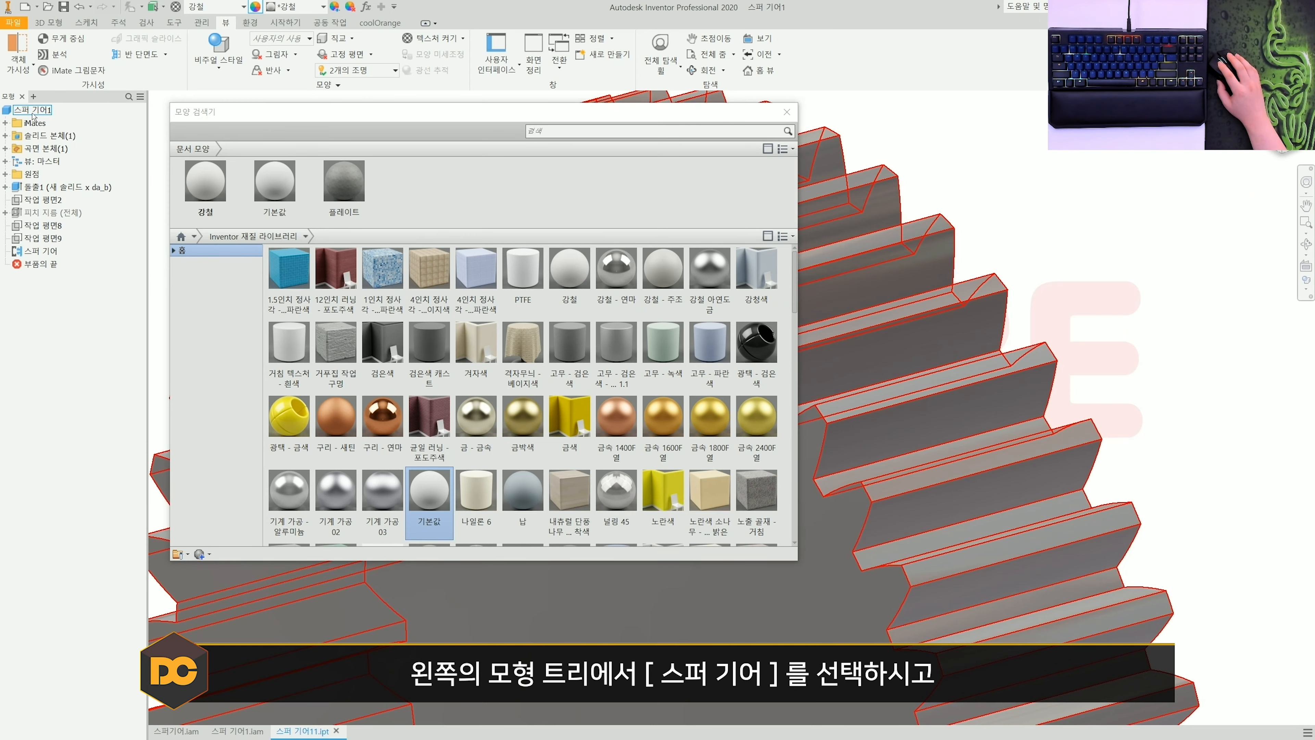
{"action": "left_click", "coordinate": [275, 181]}
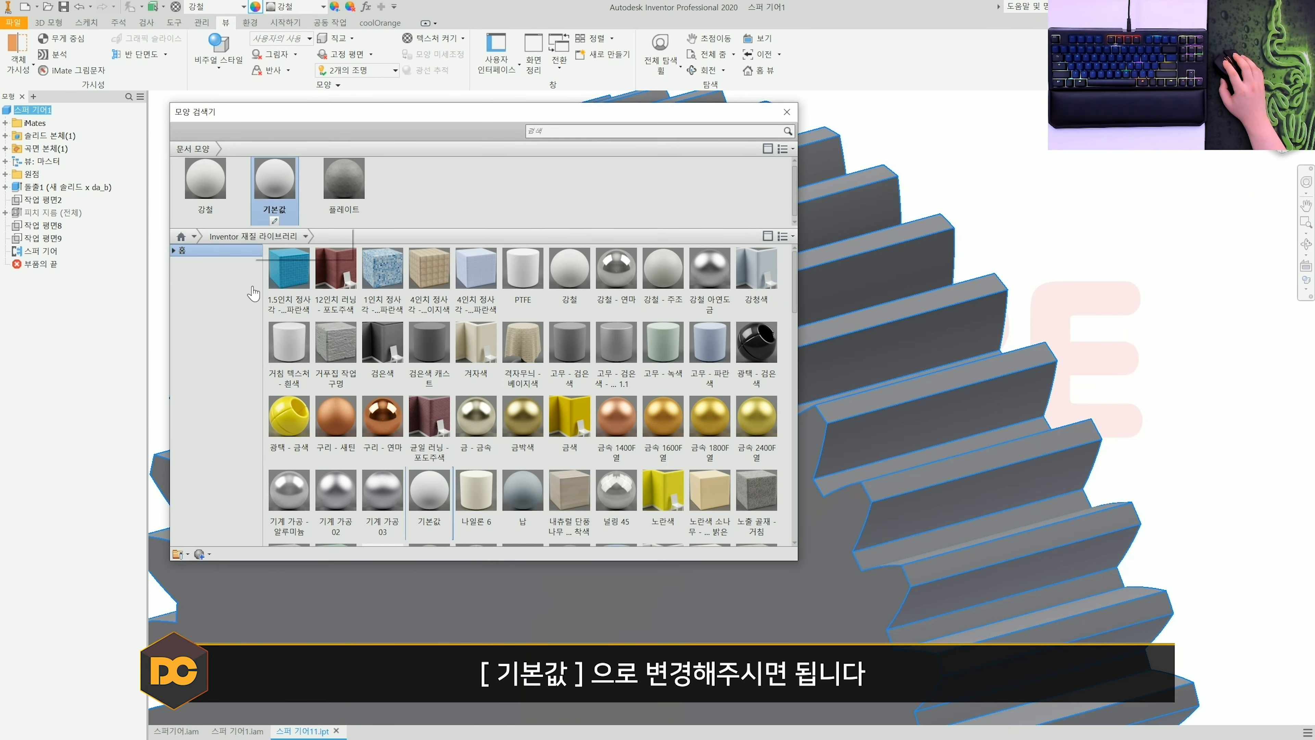
{"action": "left_click", "coordinate": [1224, 357]}
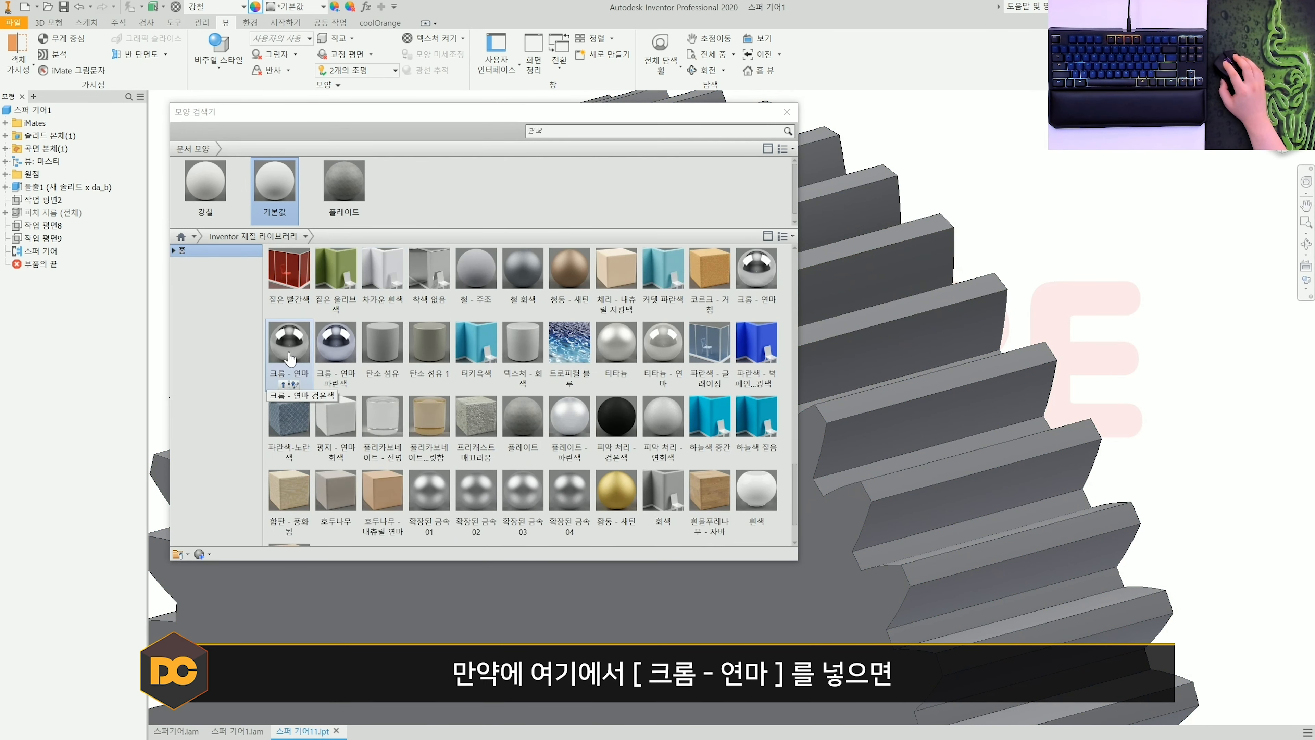
Try the 크롬 - 연마 검은색 (polished black chrome) appearance on the whole spur gear part
{"action": "left_click_drag", "start_coordinate": [289, 342], "coordinate": [344, 189]}
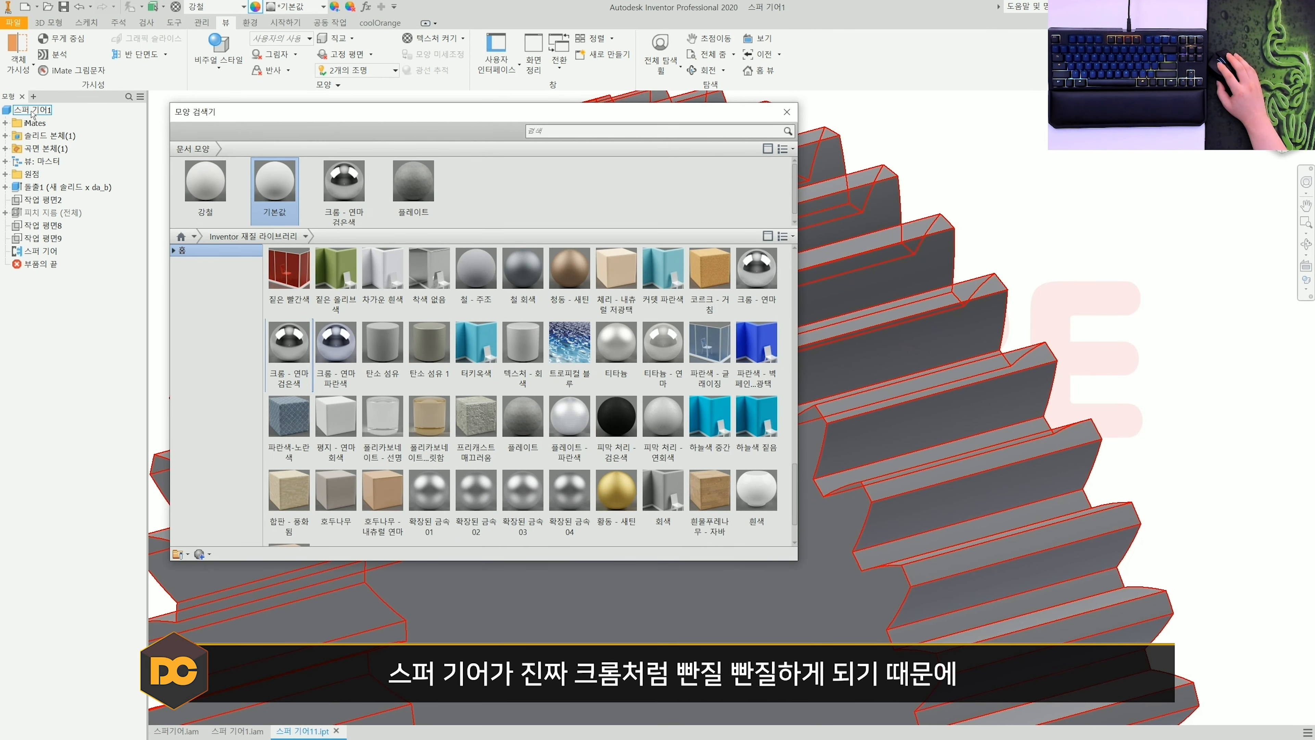
{"action": "double_click", "coordinate": [346, 194]}
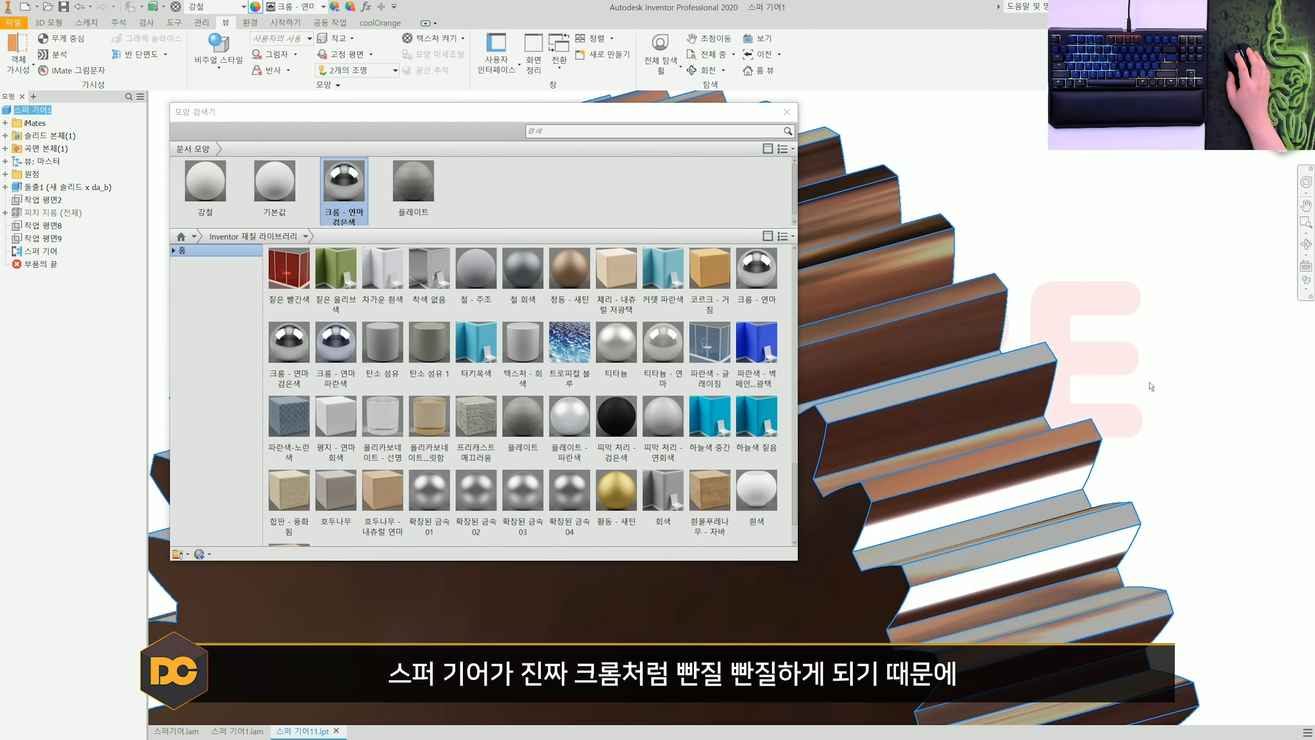
{"action": "middle_click_drag", "start_coordinate": [1001, 299], "coordinate": [1031, 303], "text": "shift"}
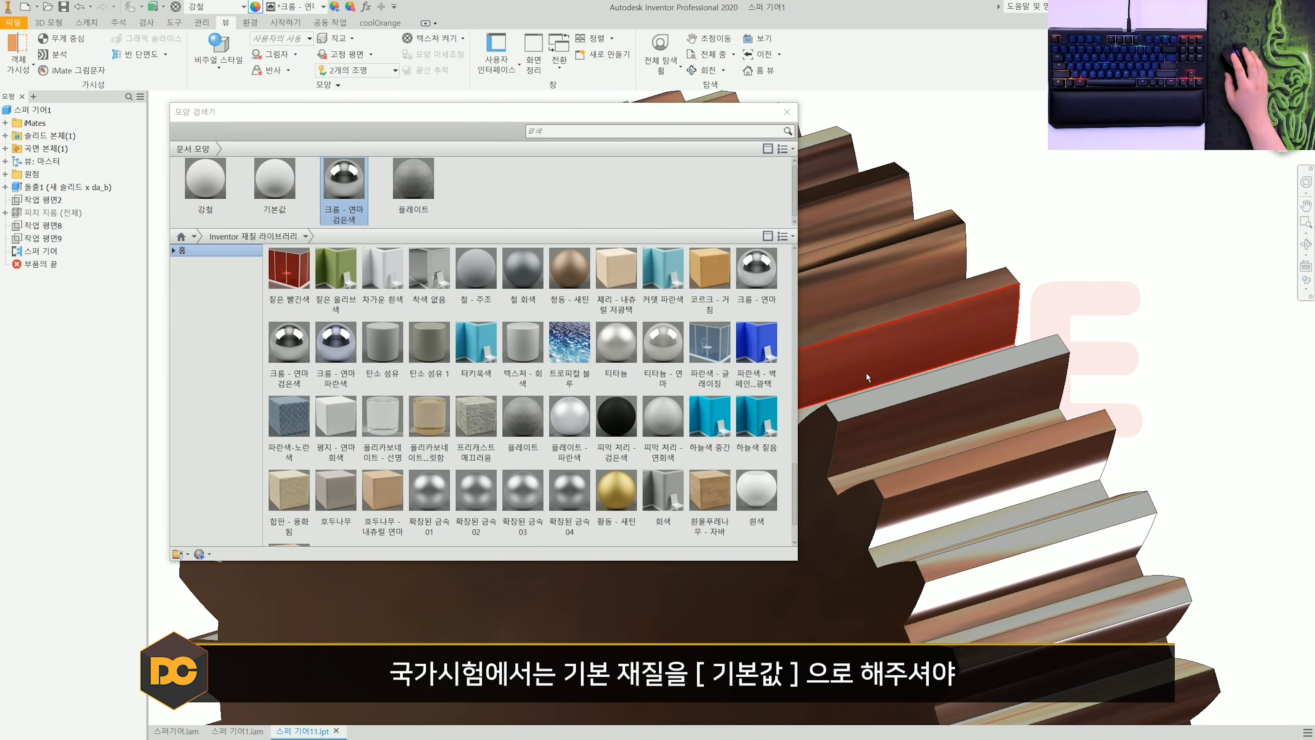
{"action": "scroll", "coordinate": [342, 217], "scroll_direction": "up", "scroll_amount": 1}
Reapply the 기본값 appearance to the whole spur gear part and close the appearance browser
{"action": "left_click", "coordinate": [32, 110]}
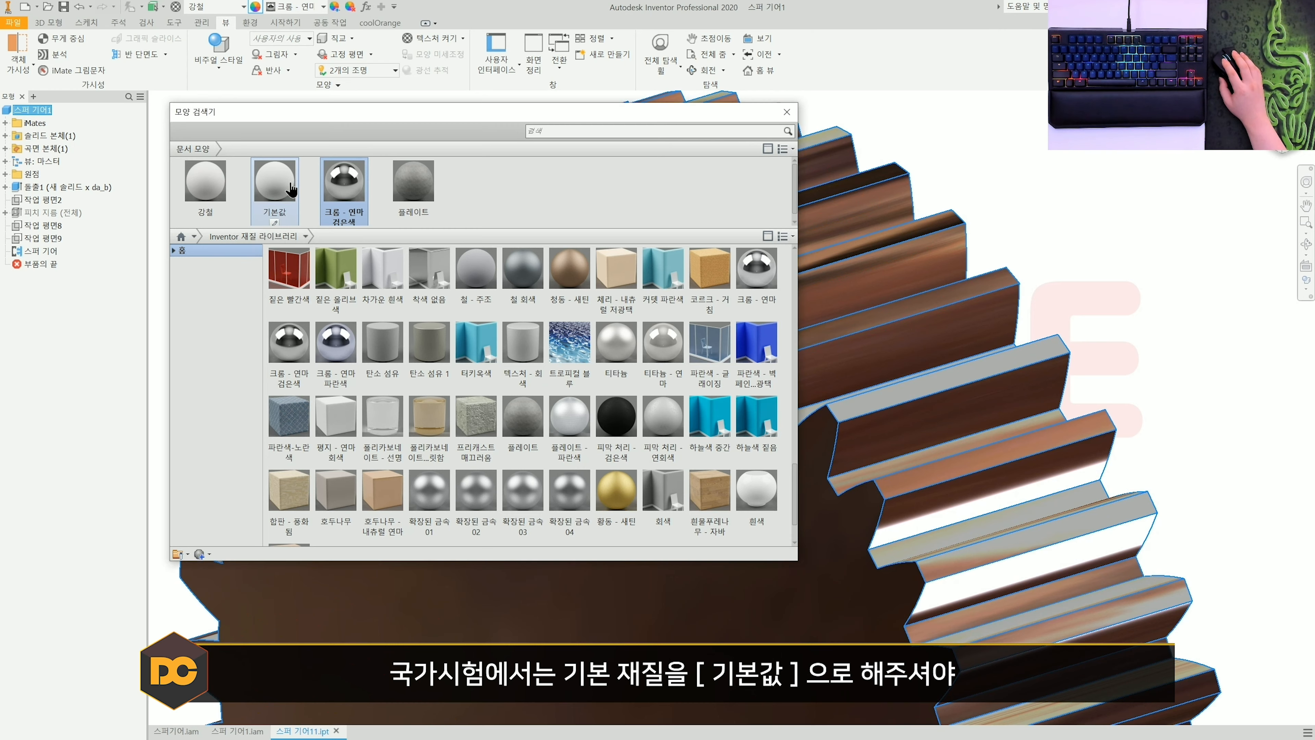
{"action": "double_click", "coordinate": [274, 186]}
{"action": "left_click", "coordinate": [1122, 313]}
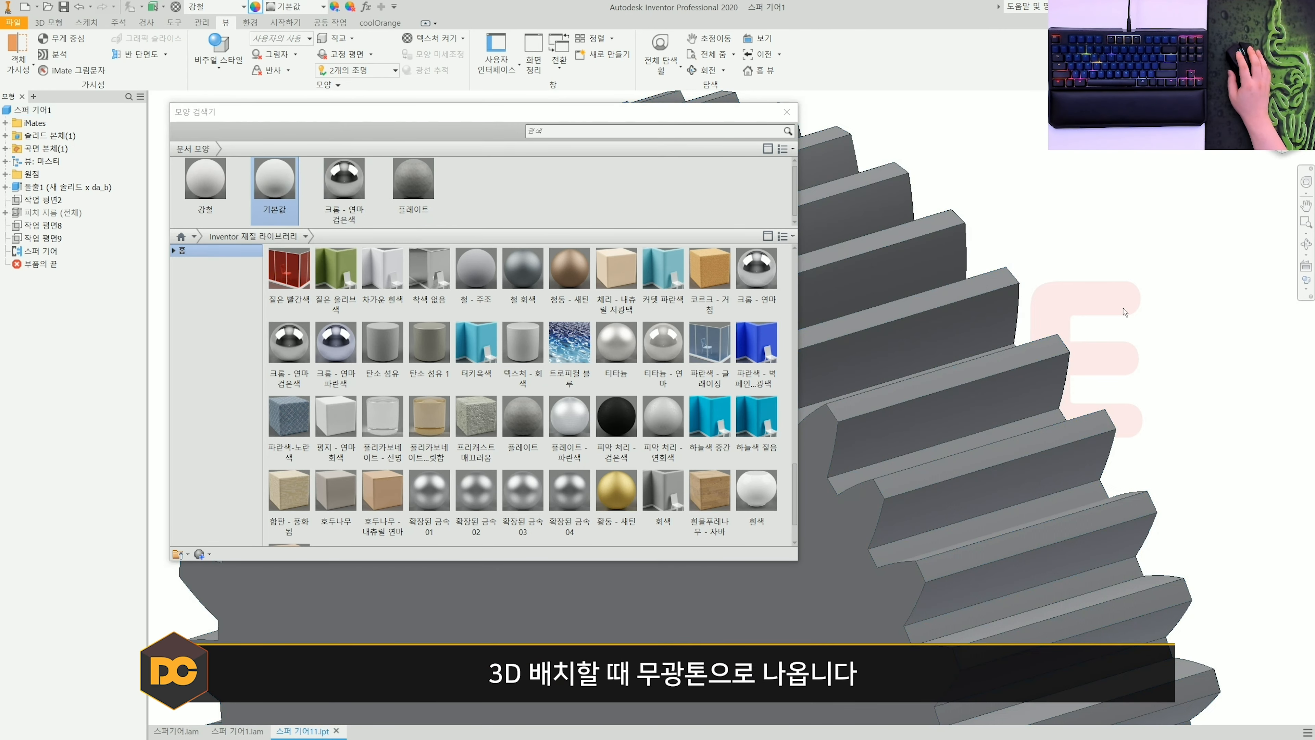
{"action": "middle_click_drag", "start_coordinate": [1041, 259], "coordinate": [974, 258], "text": "shift"}
{"action": "left_click", "coordinate": [786, 112]}
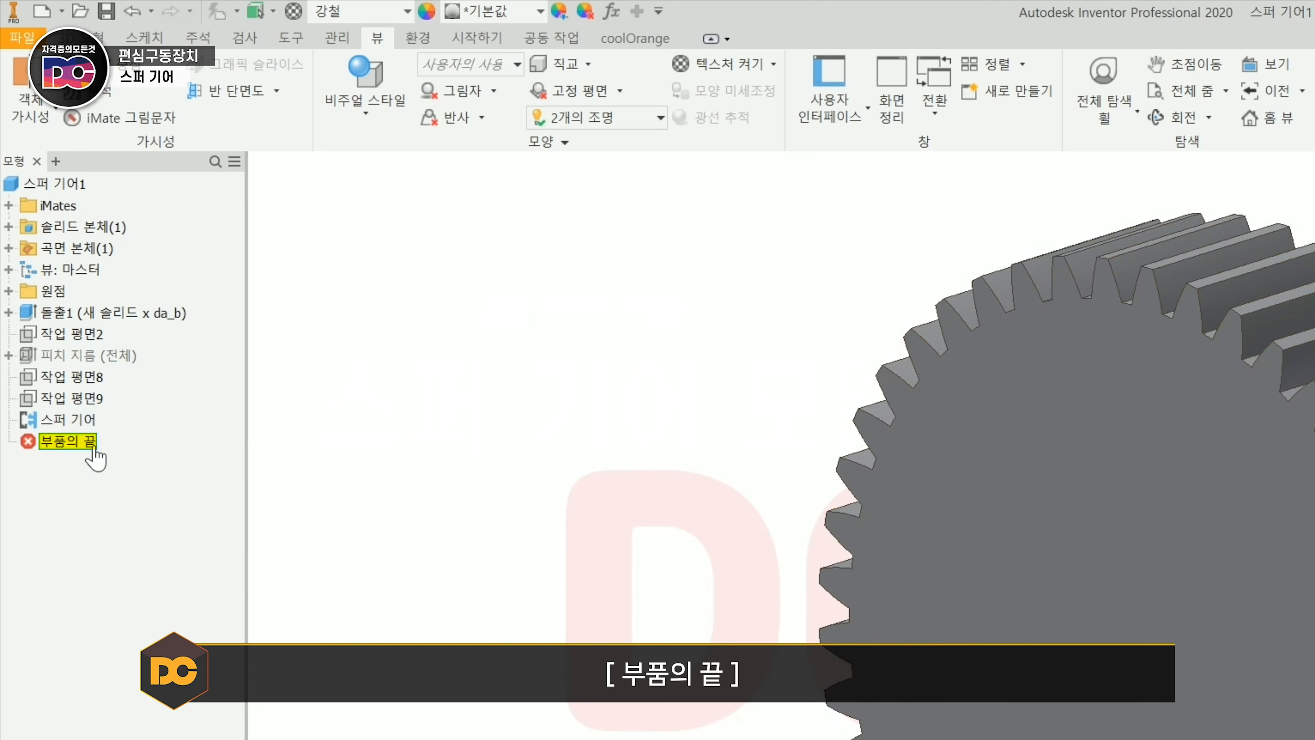
{"action": "left_click_drag", "start_coordinate": [93, 456], "coordinate": [67, 452]}
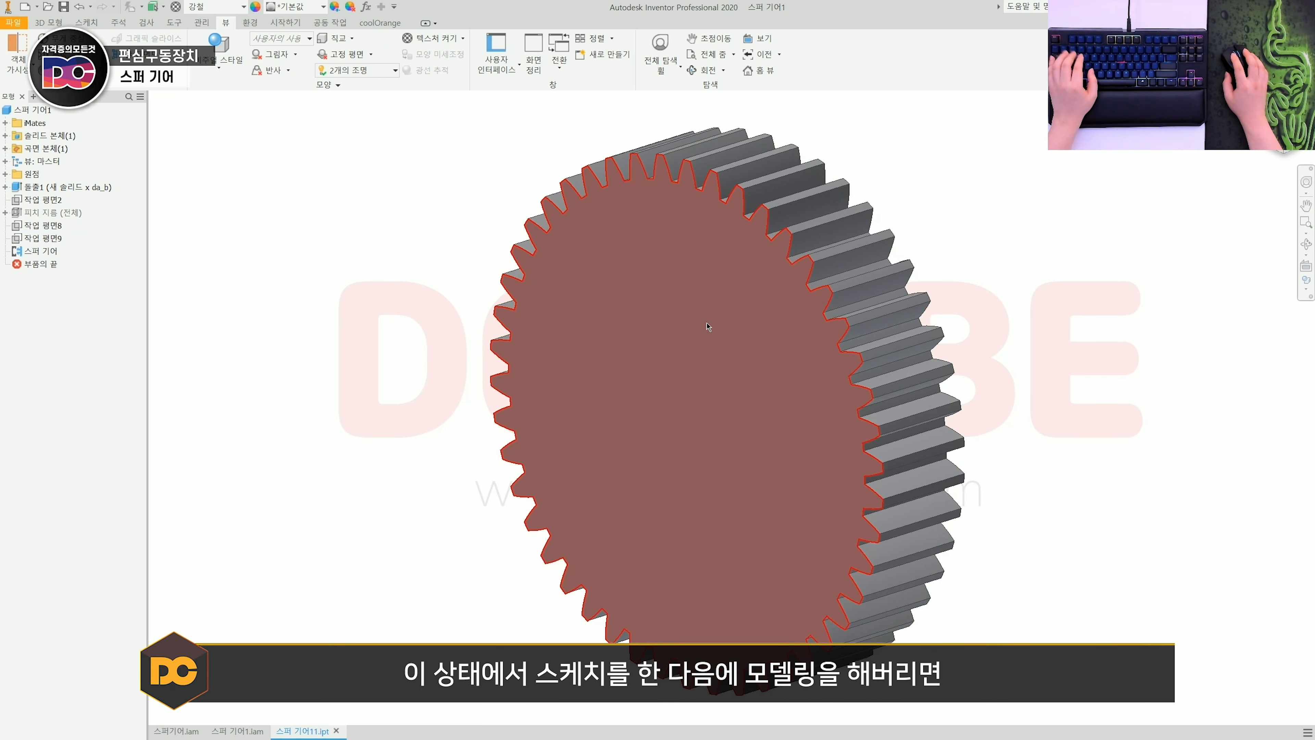
{"action": "left_click", "coordinate": [708, 326]}
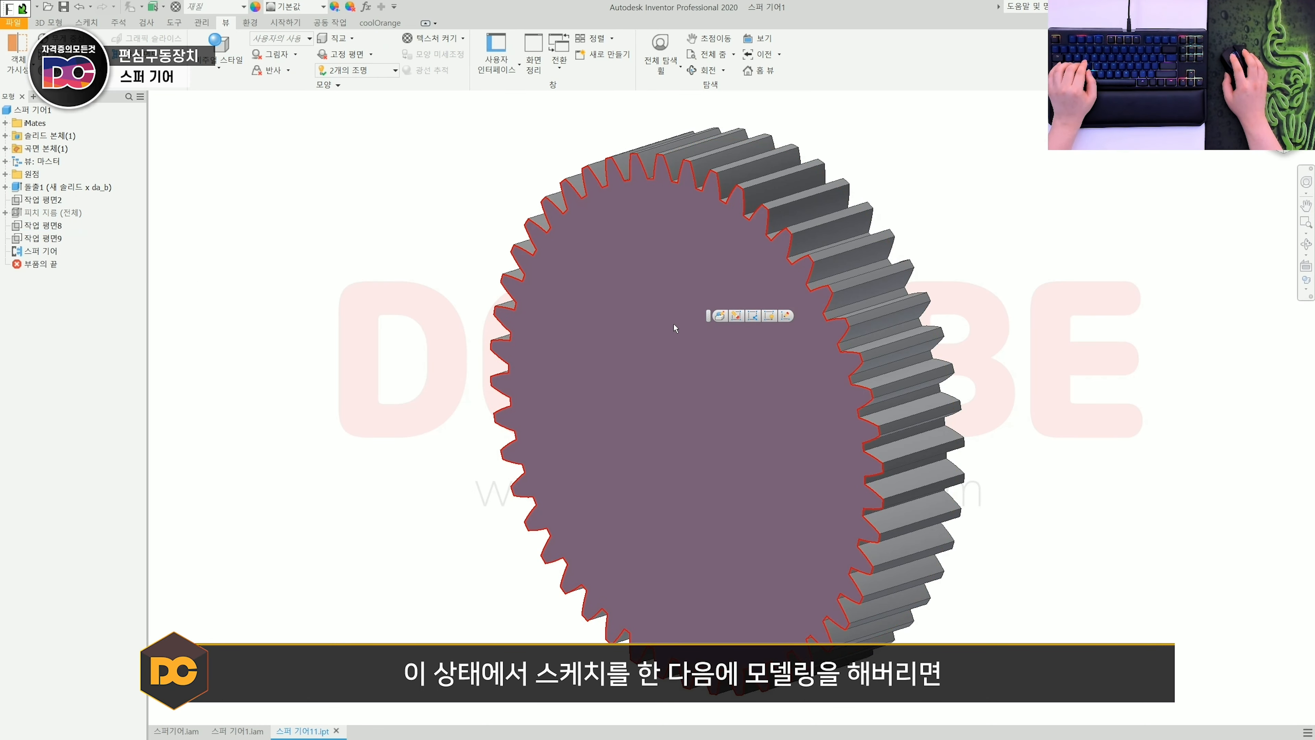
{"action": "key", "text": "s"}
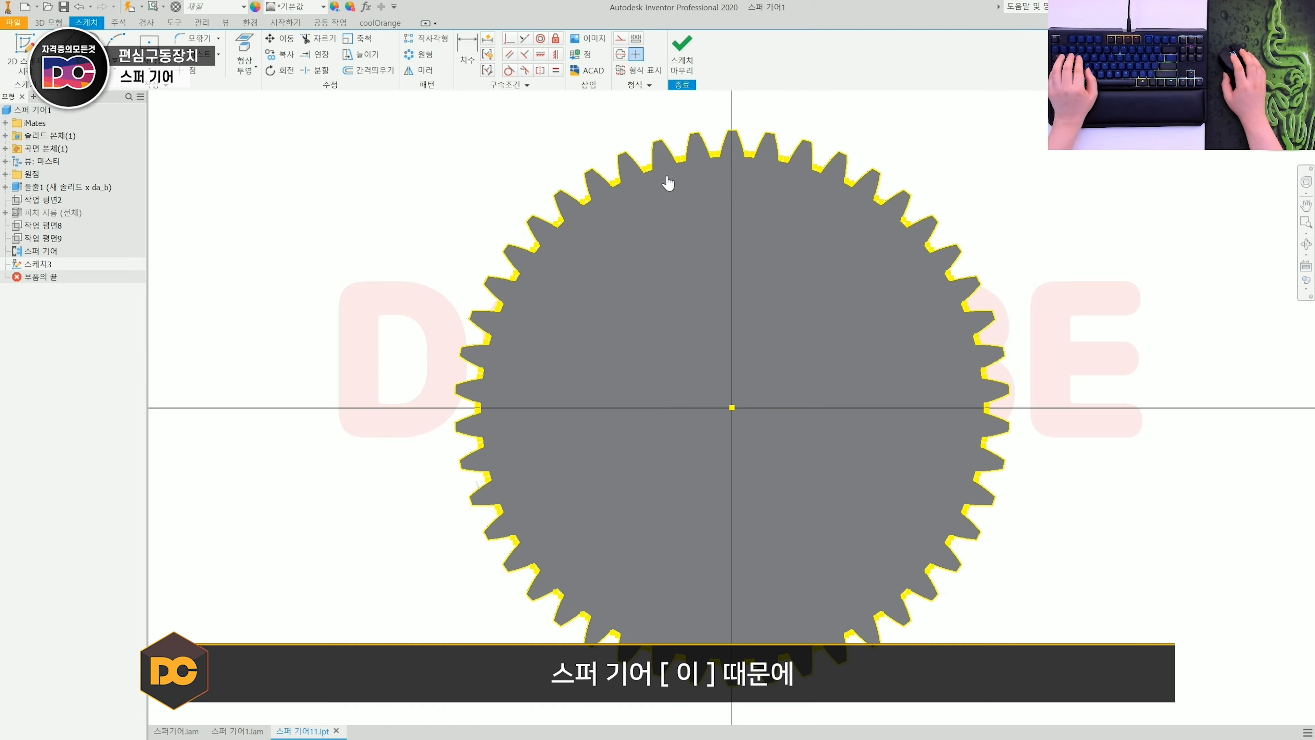
{"action": "middle_click_drag", "start_coordinate": [953, 313], "coordinate": [818, 358], "text": "shift"}
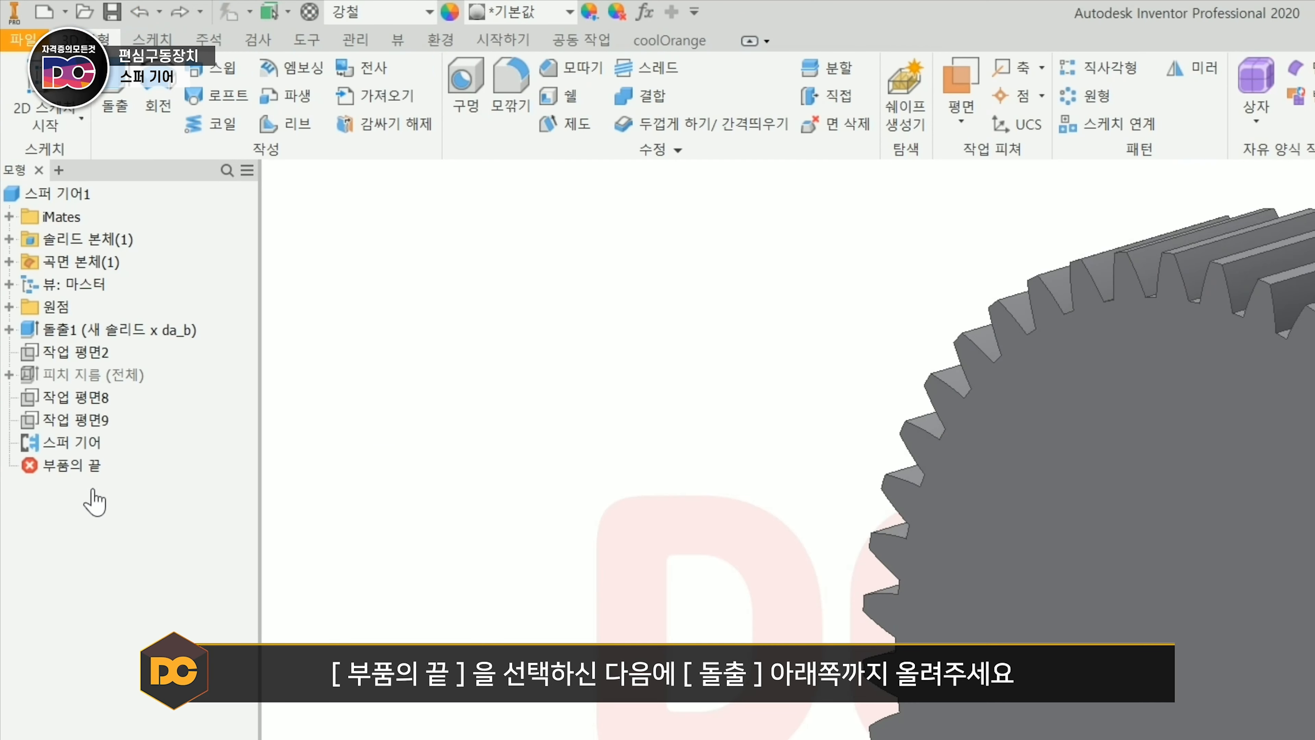
Move the end-of-part marker (부품의 끝) directly below the 돌출1 extrusion and expand the origin (원점) folder
{"action": "left_click", "coordinate": [49, 278]}
{"action": "left_click_drag", "start_coordinate": [87, 469], "coordinate": [99, 352]}
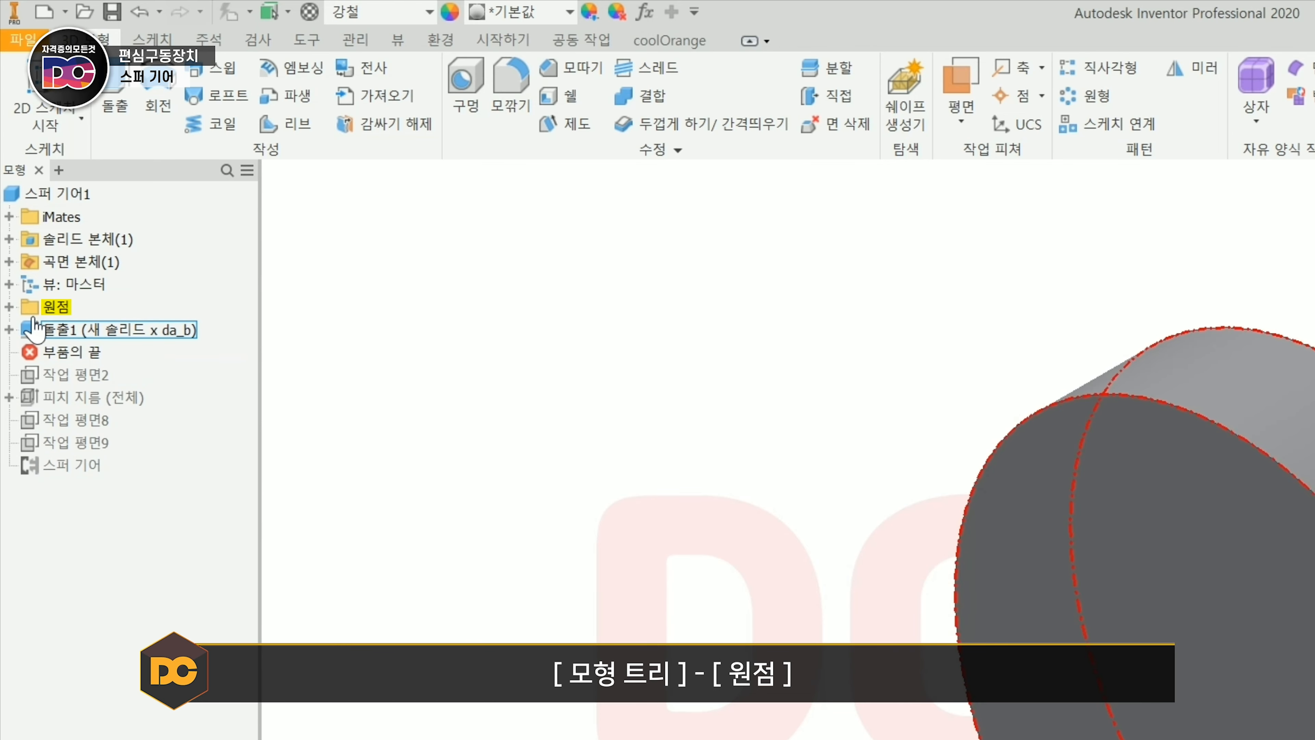
{"action": "left_click", "coordinate": [9, 306]}
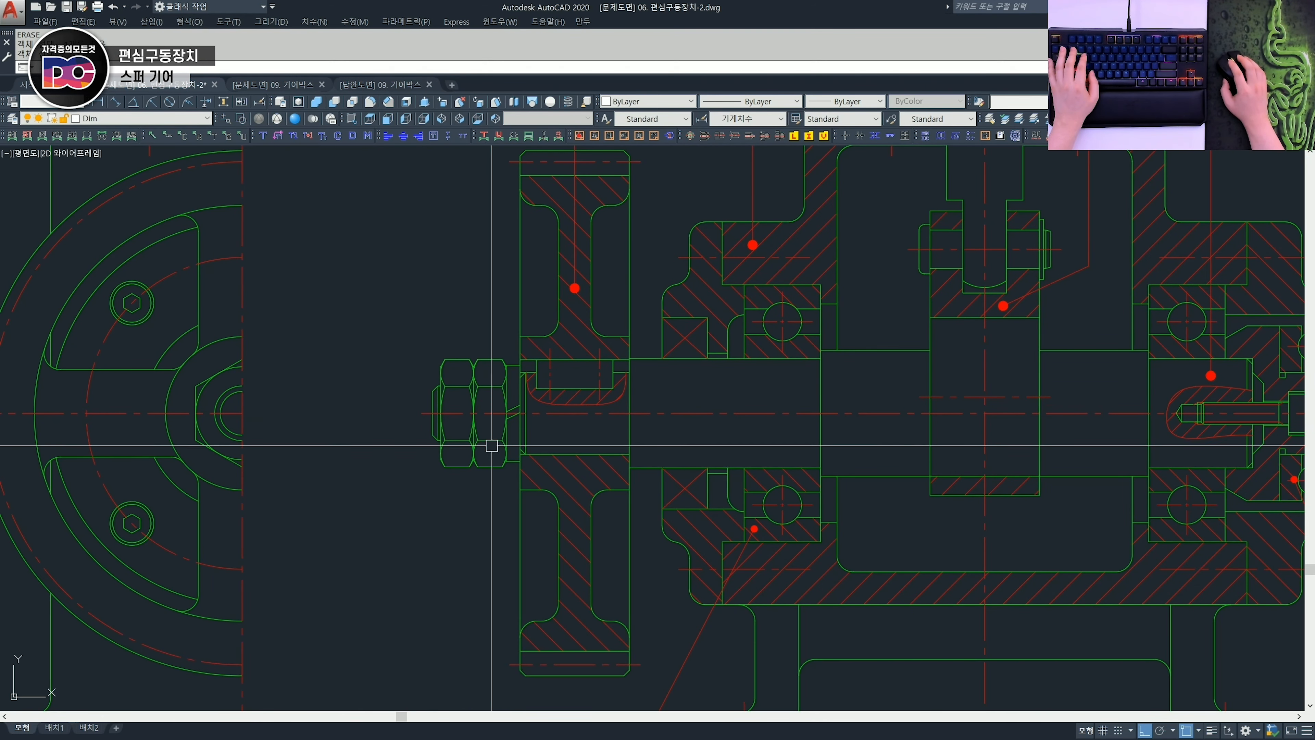
Switch to the AutoCAD assembly drawing and add vertical linear dimensions for the sectioned gear's hub diameter and the inner diameter of its rim
{"action": "type", "text": "dli"}
{"action": "key", "text": "space"}
{"action": "left_click", "coordinate": [520, 489]}
{"action": "left_click", "coordinate": [520, 336]}
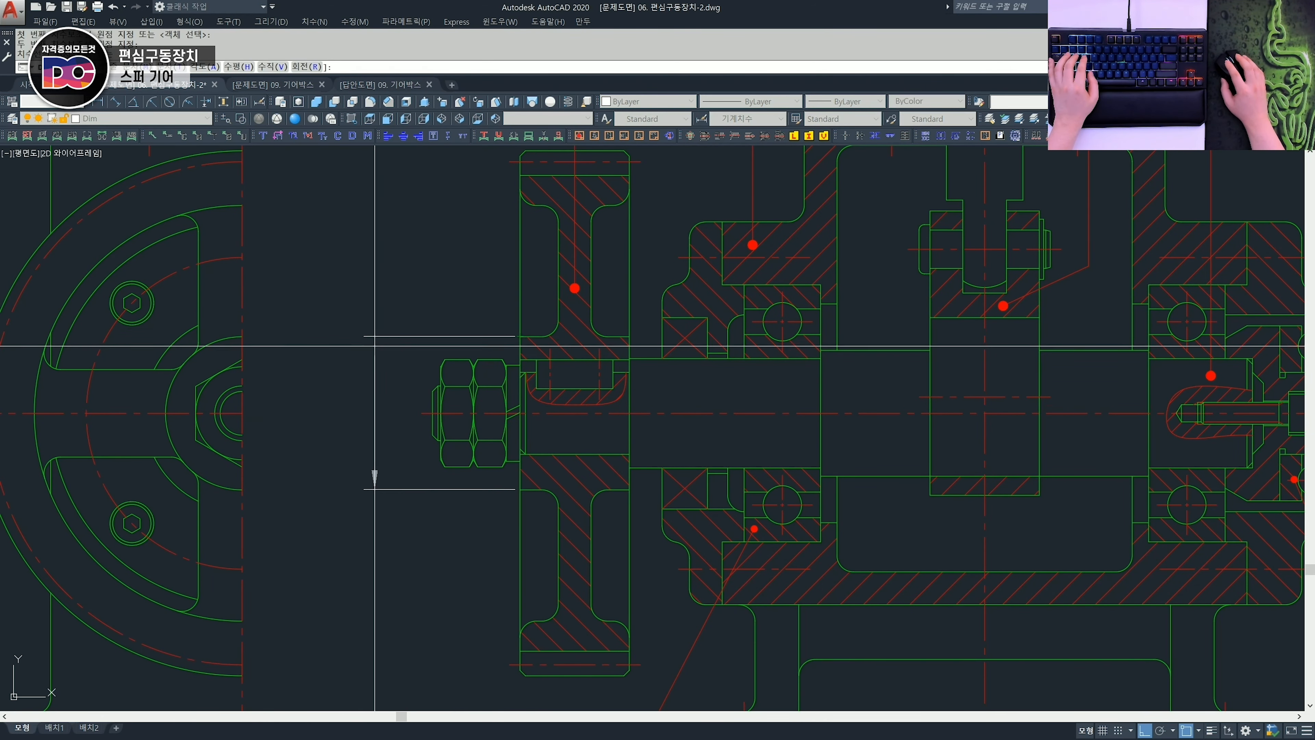
{"action": "left_click", "coordinate": [354, 345]}
{"action": "key", "text": "space"}
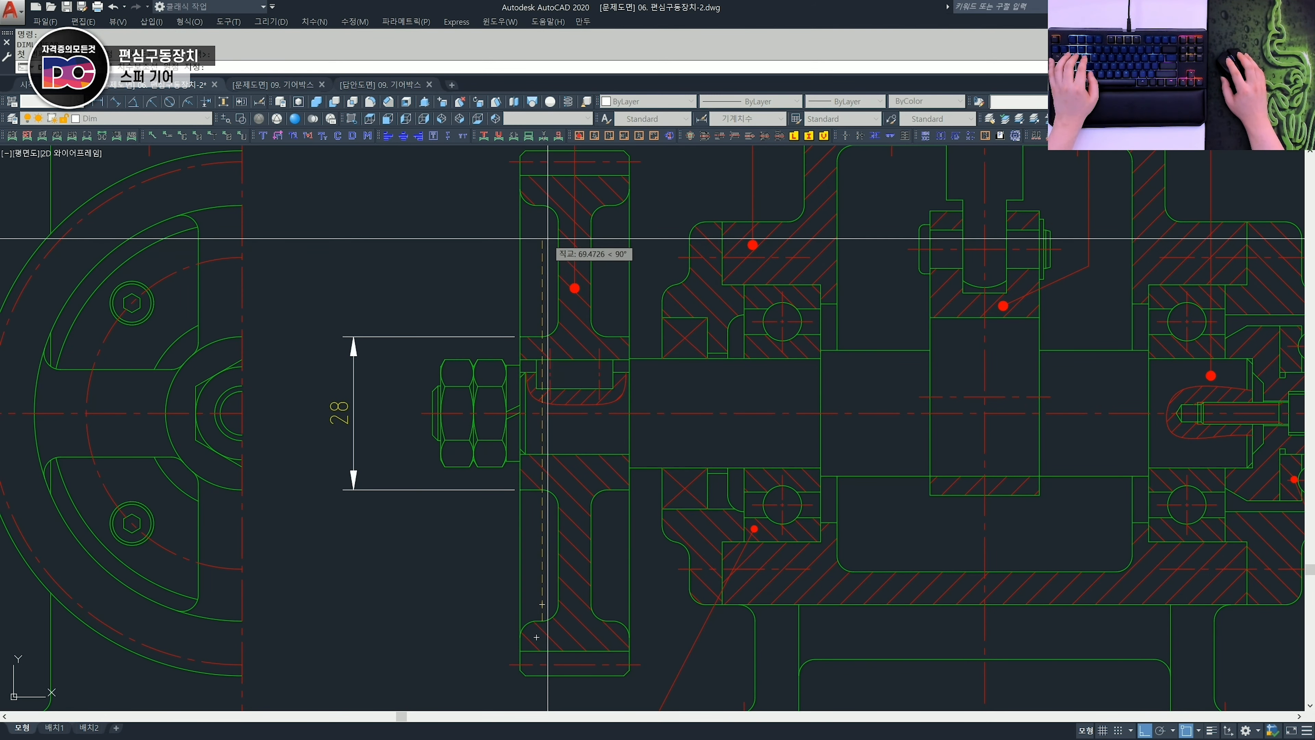
{"action": "left_click", "coordinate": [543, 206]}
{"action": "left_click", "coordinate": [542, 621]}
{"action": "left_click", "coordinate": [321, 270]}
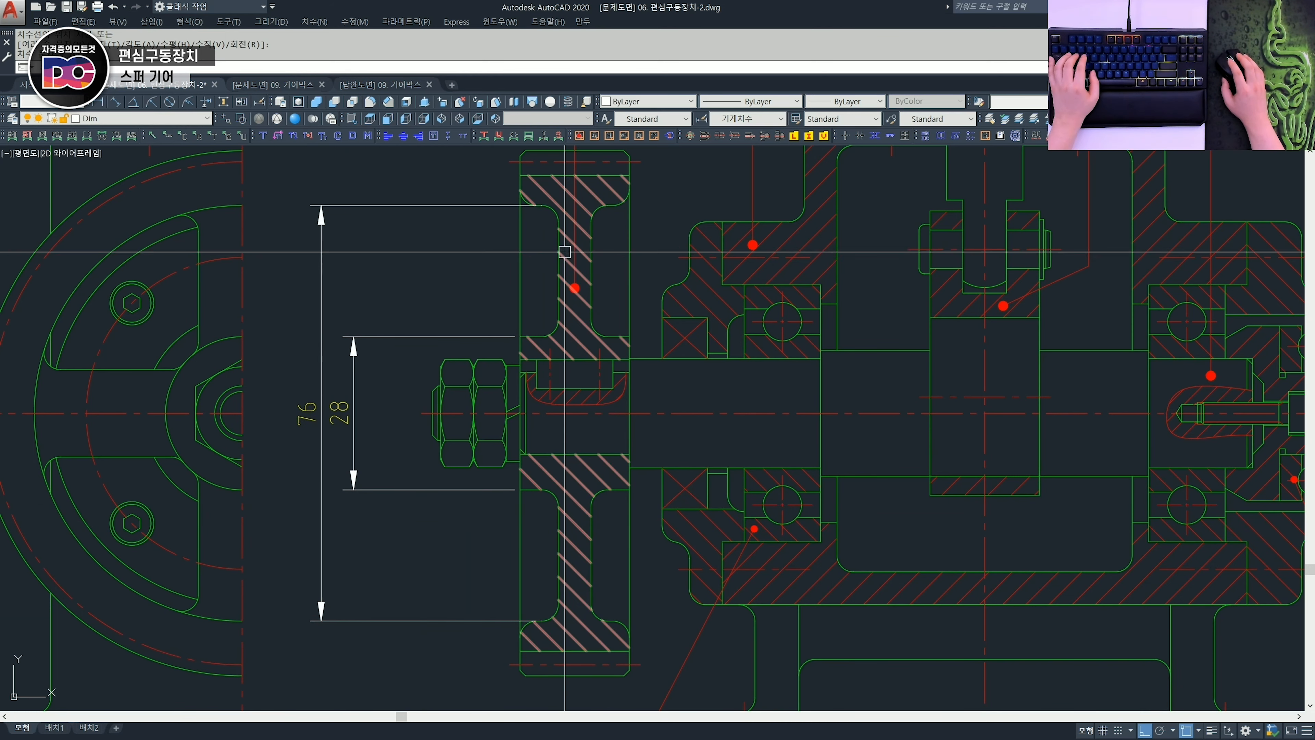
Add a linear dimension across the thickness of the gear's web in the section view
{"action": "key", "text": "Return"}
{"action": "left_click", "coordinate": [558, 224]}
{"action": "left_click", "coordinate": [591, 225]}
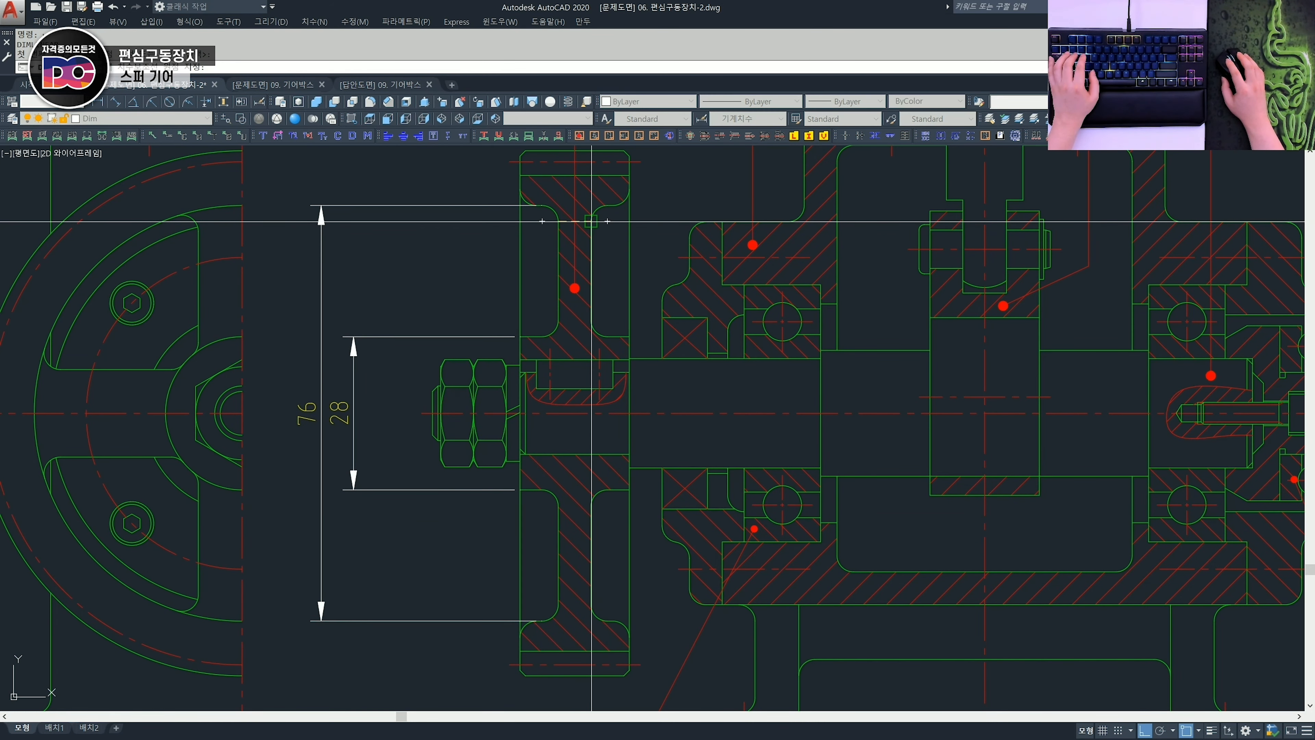
{"action": "left_click", "coordinate": [606, 270]}
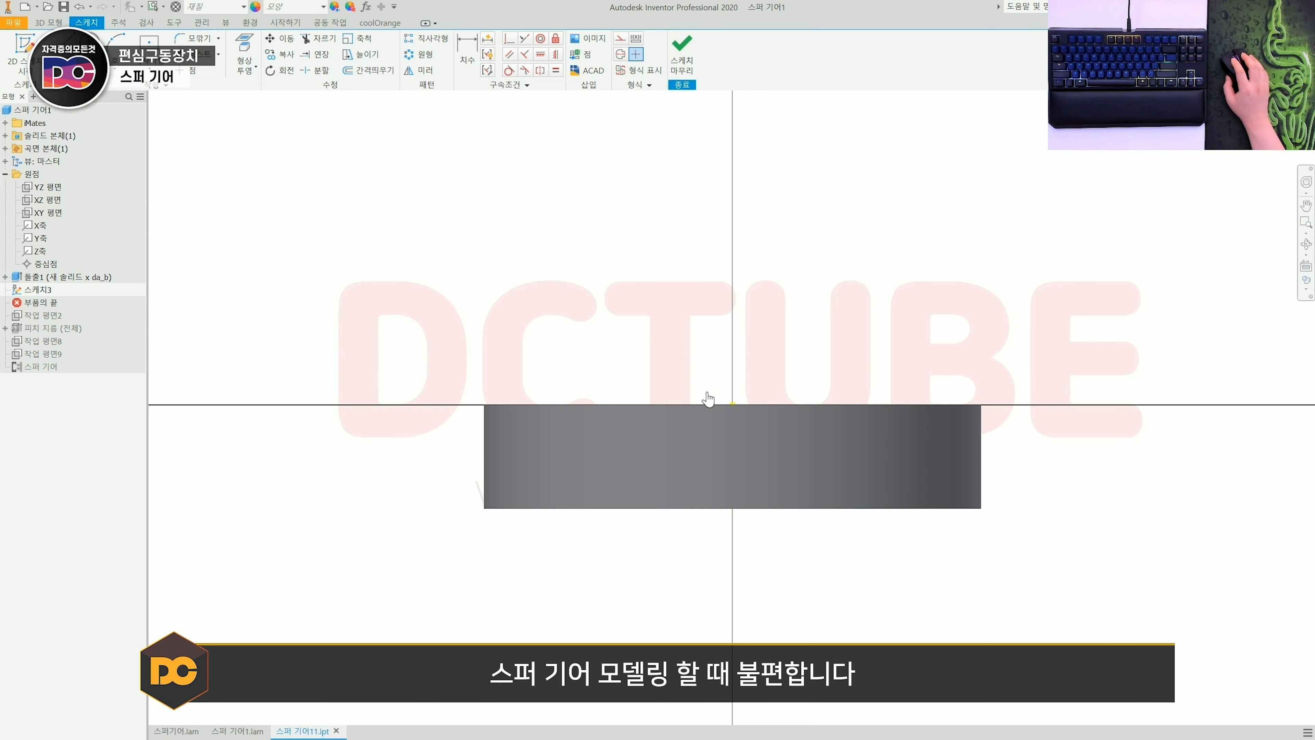
Finish the open sketch and edit the 돌출1 extrusion so its da_b distance extends symmetrically about the sketch plane
{"action": "left_click", "coordinate": [683, 66]}
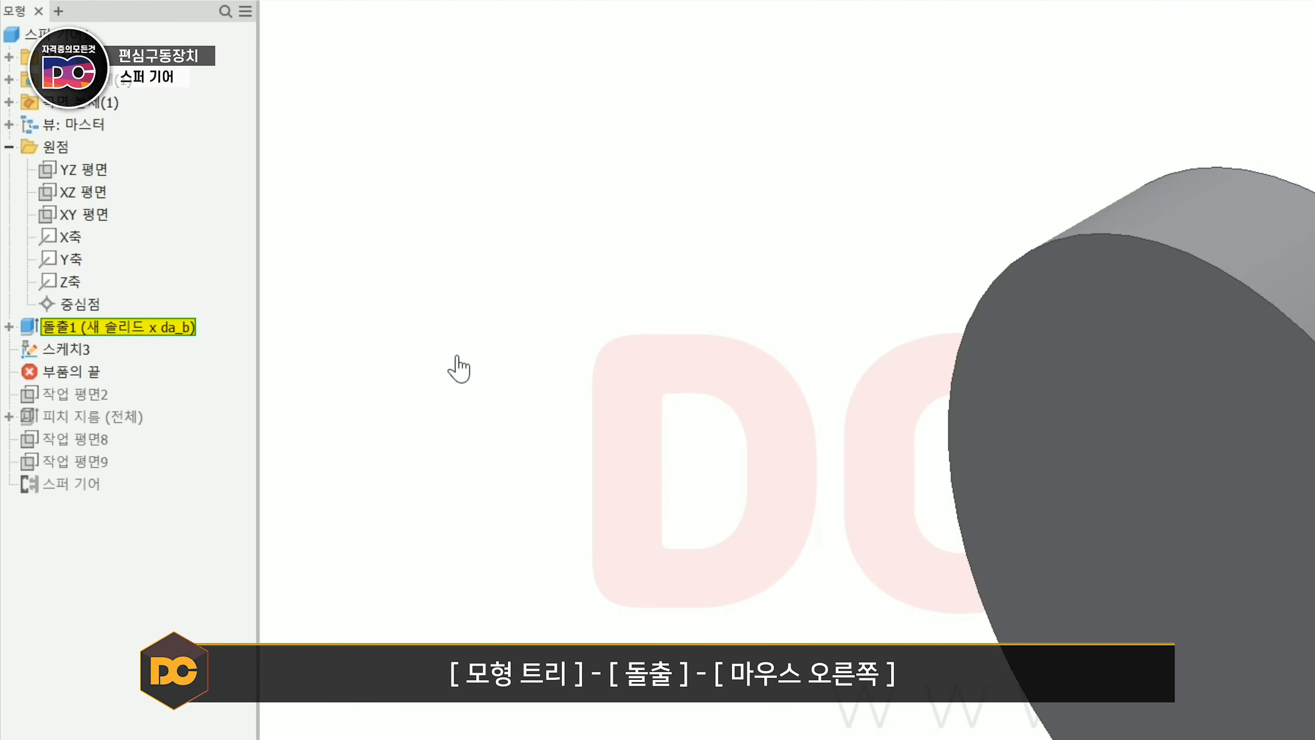
{"action": "left_click", "coordinate": [130, 330]}
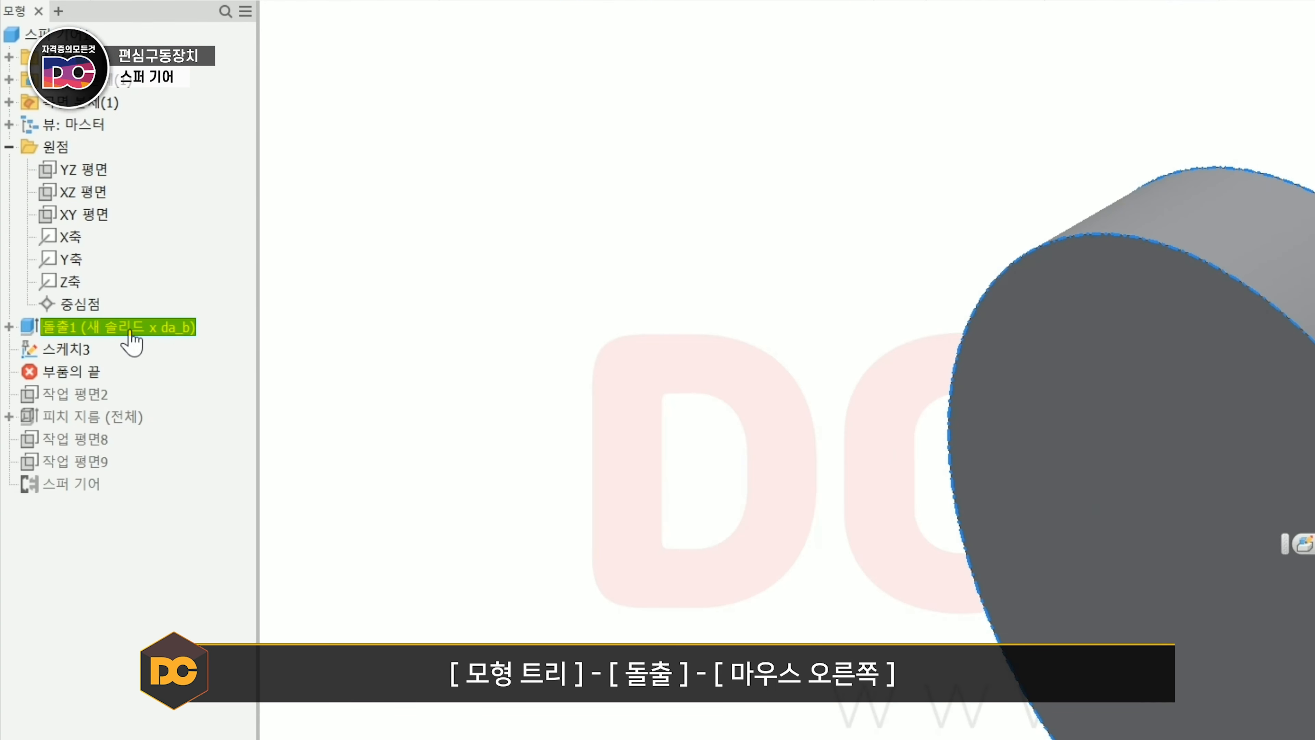
{"action": "right_click", "coordinate": [132, 342]}
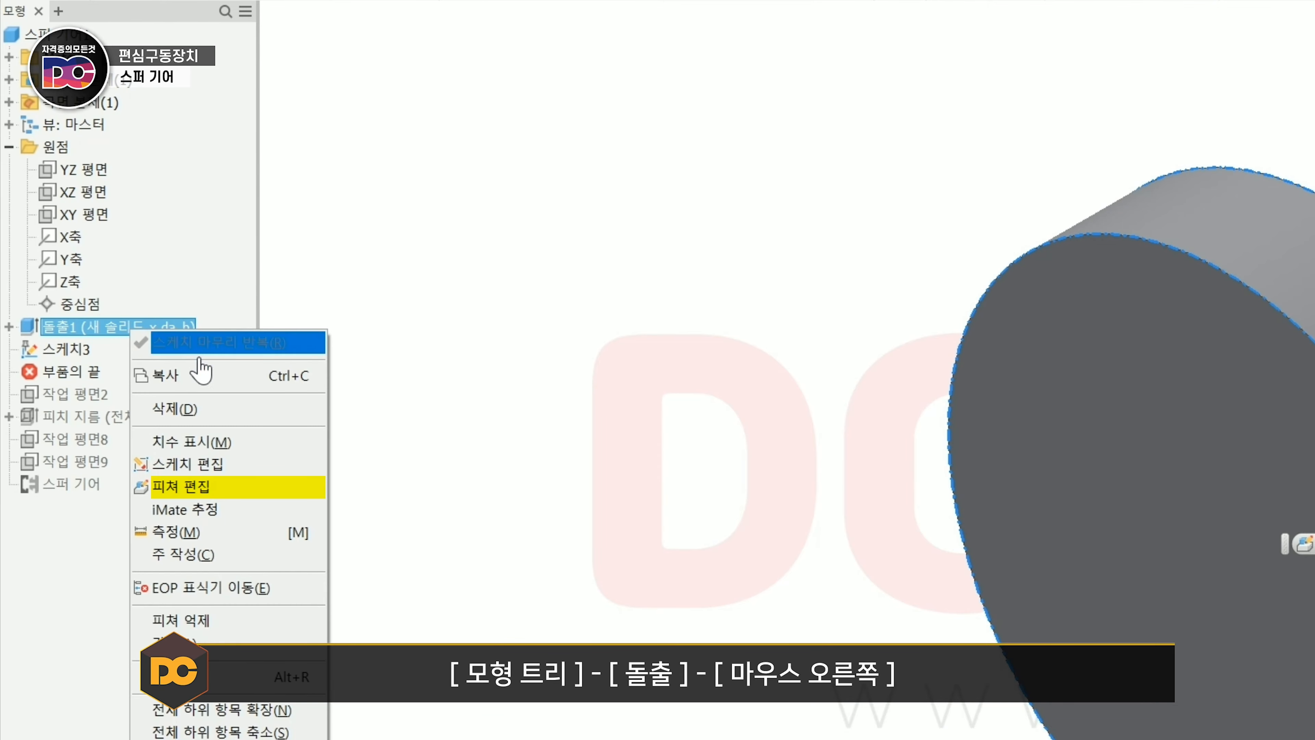
{"action": "left_click", "coordinate": [207, 489]}
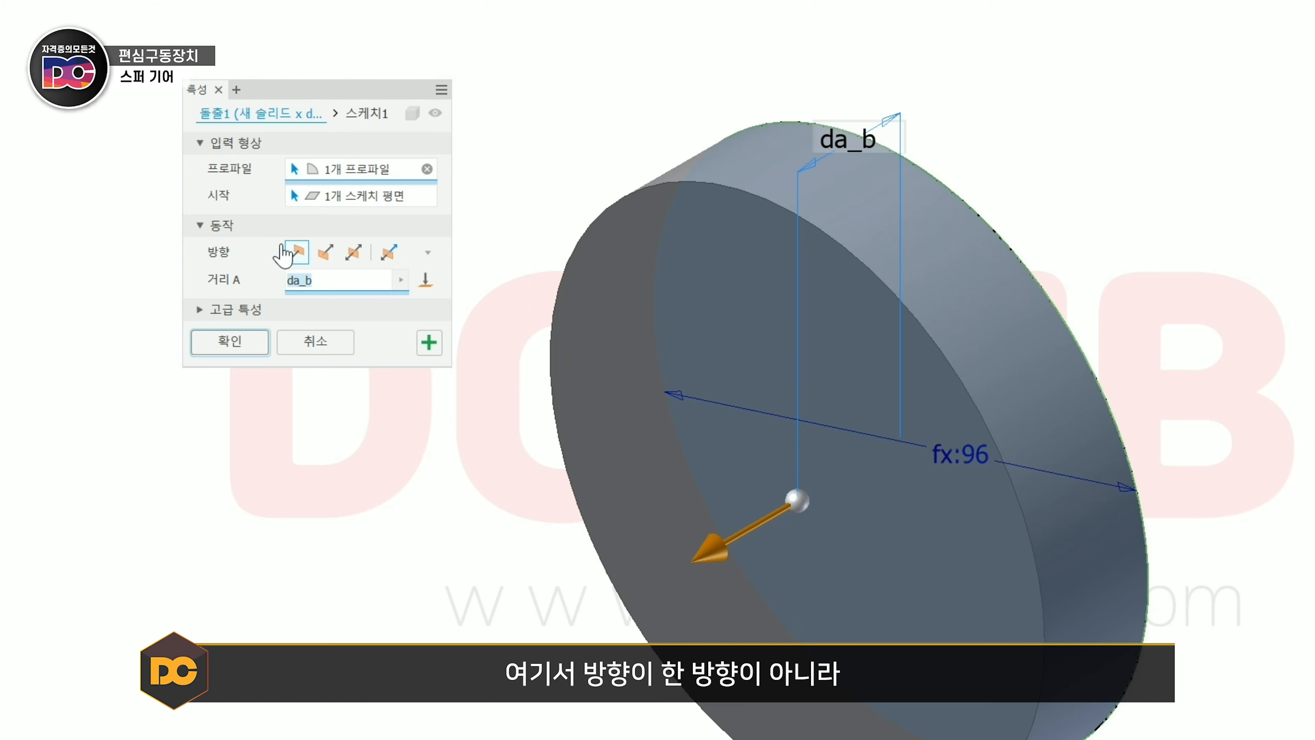
{"action": "left_click", "coordinate": [355, 253]}
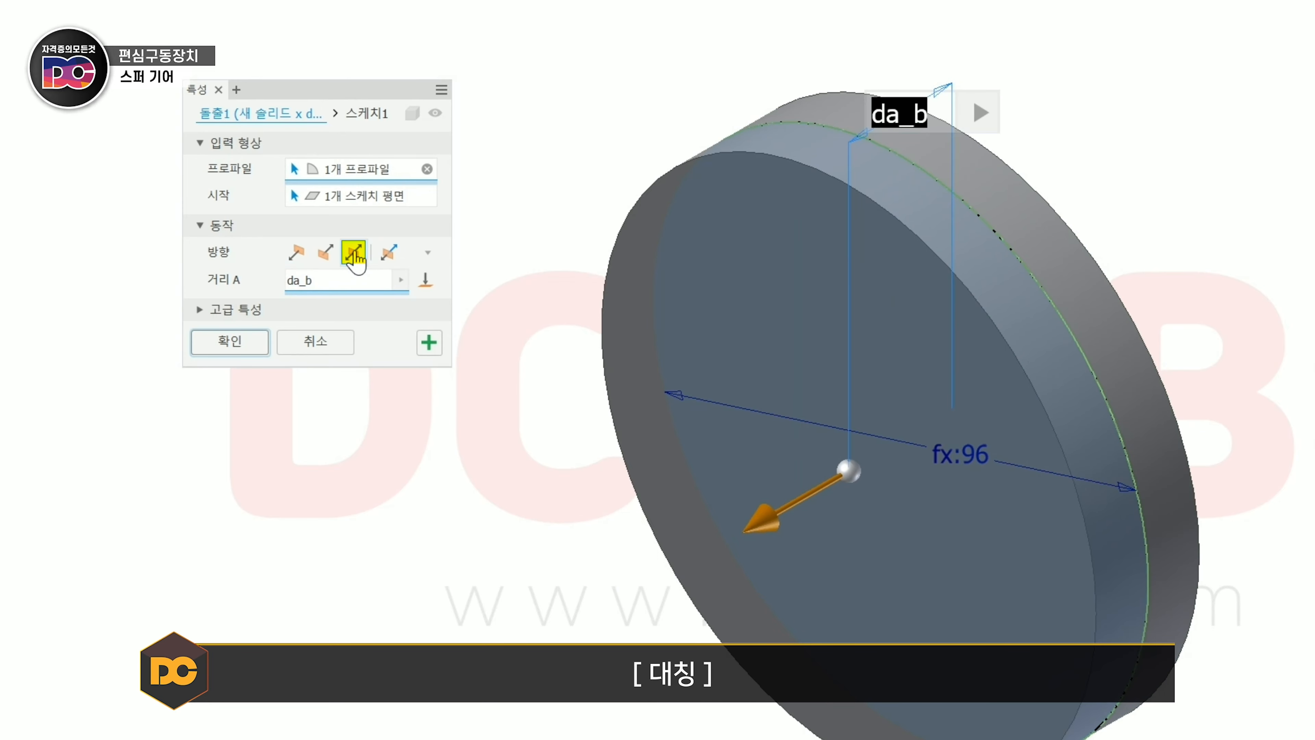
{"action": "left_click", "coordinate": [247, 343]}
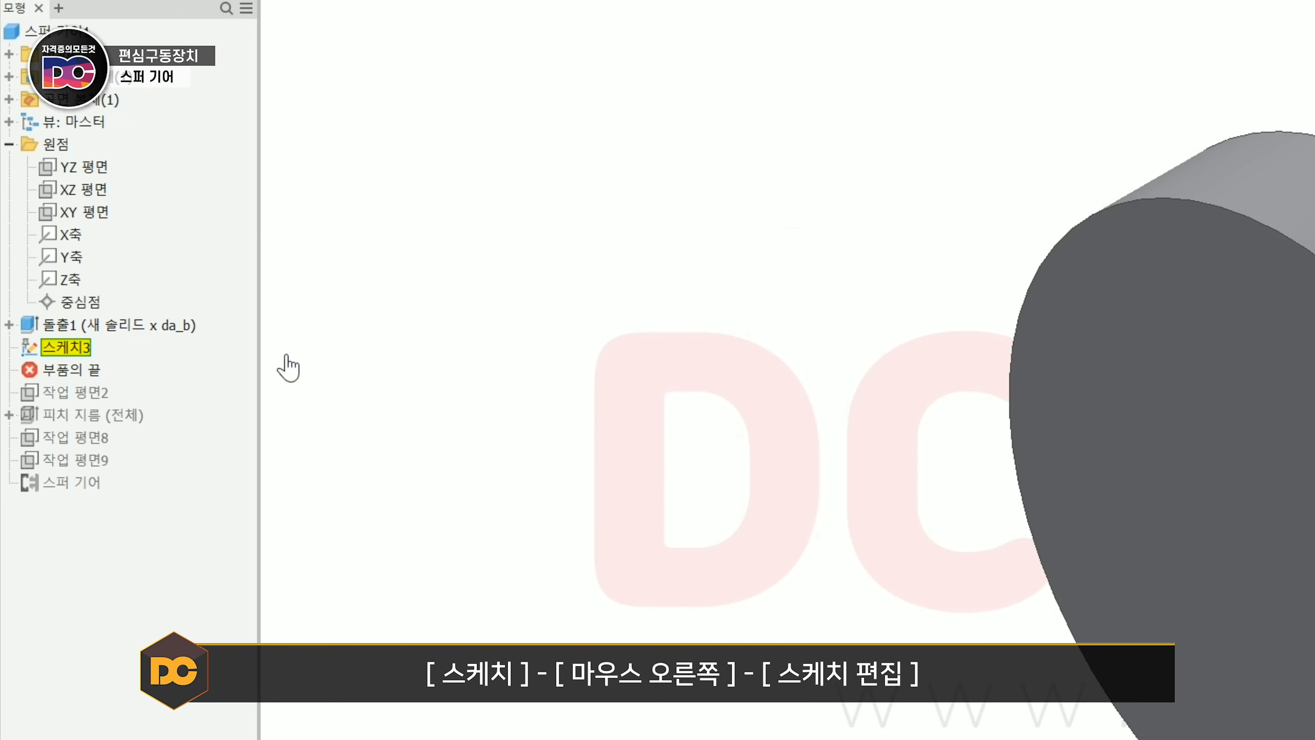
Reopen 스케치3 for editing and switch the model display to wireframe
{"action": "right_click", "coordinate": [83, 353]}
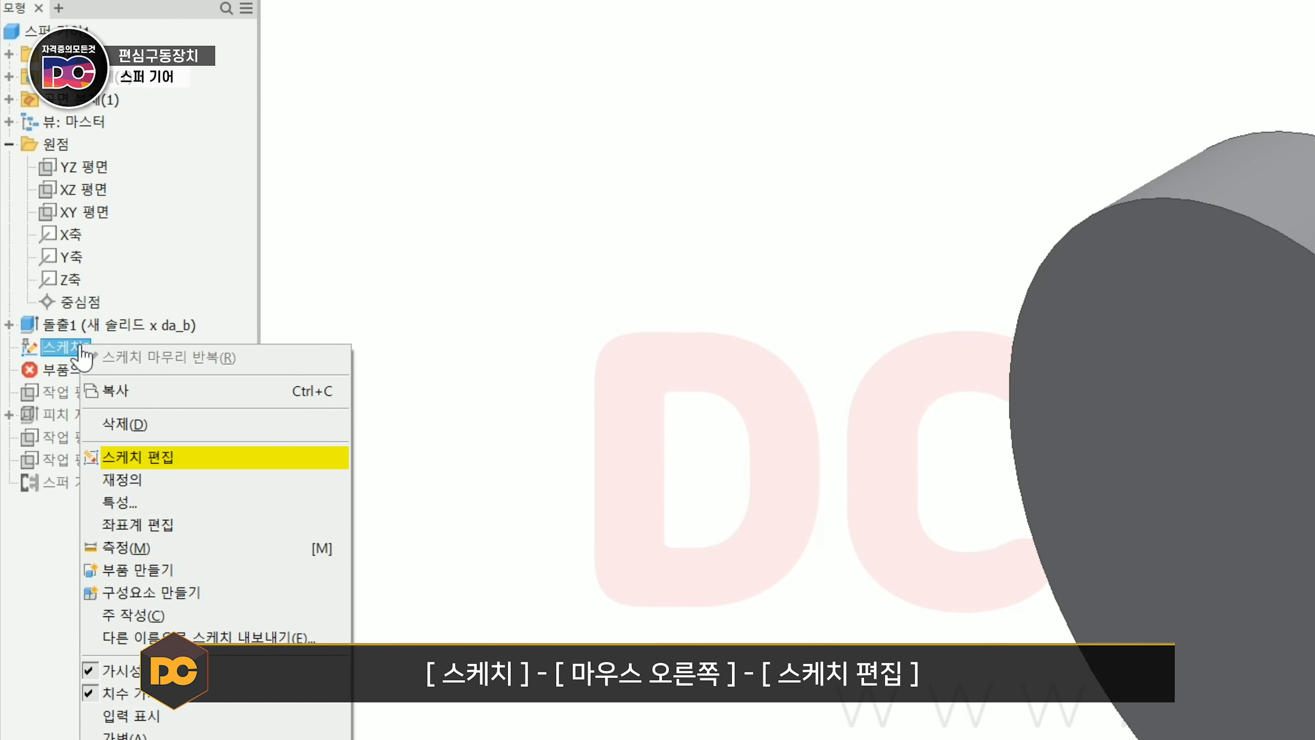
{"action": "left_click", "coordinate": [156, 457]}
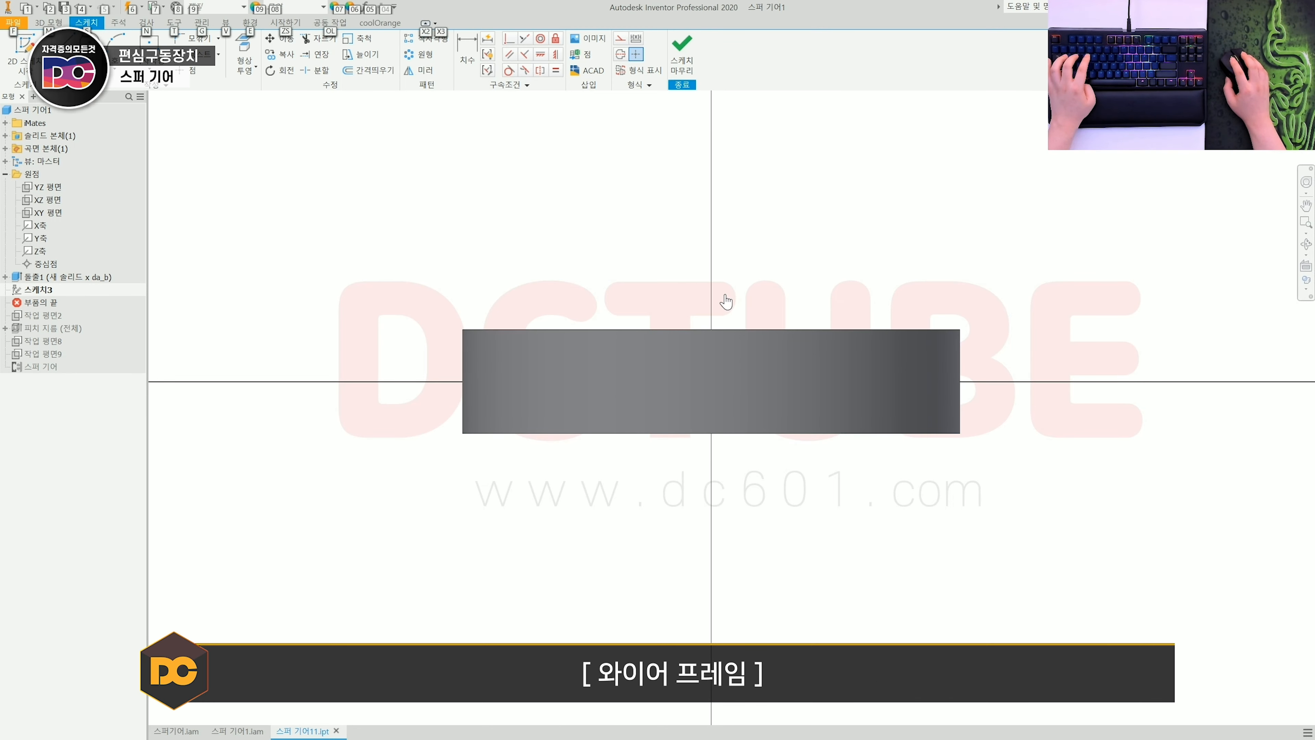
{"action": "key", "text": "2"}
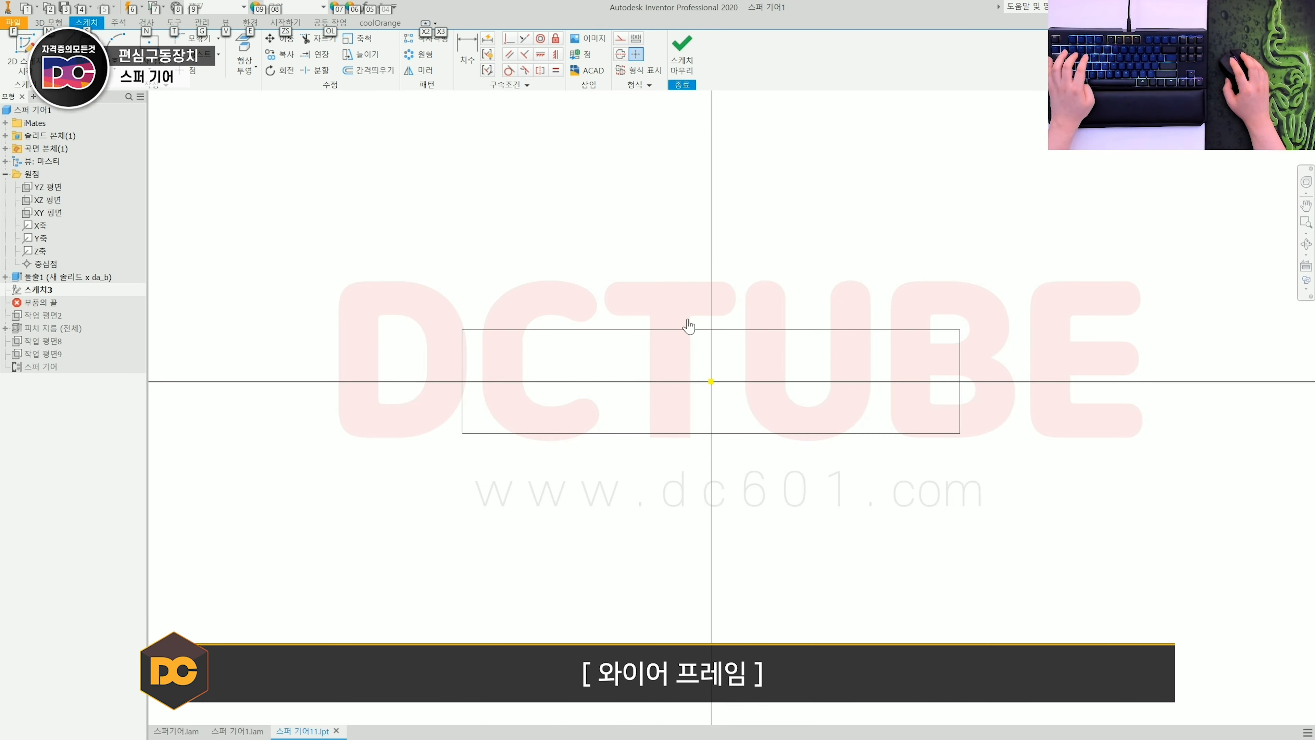
{"action": "scroll", "coordinate": [690, 324], "scroll_direction": "up", "scroll_amount": 4}
{"action": "middle_click_drag", "start_coordinate": [704, 333], "coordinate": [702, 330]}
Draw a vertical line through the gear's middle and a horizontal line from its side edge to the origin, and convert both to centerlines
{"action": "key", "text": "l"}
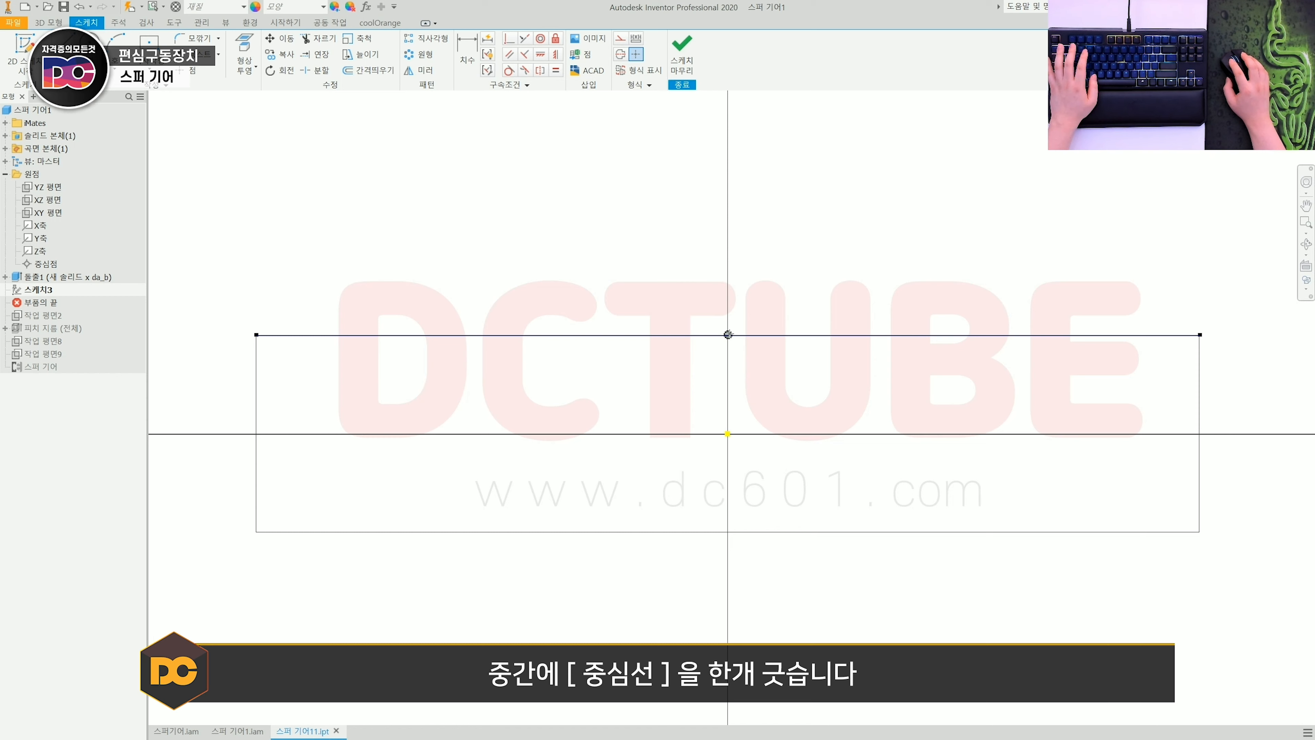
{"action": "left_click", "coordinate": [728, 531]}
{"action": "key", "text": "Escape"}
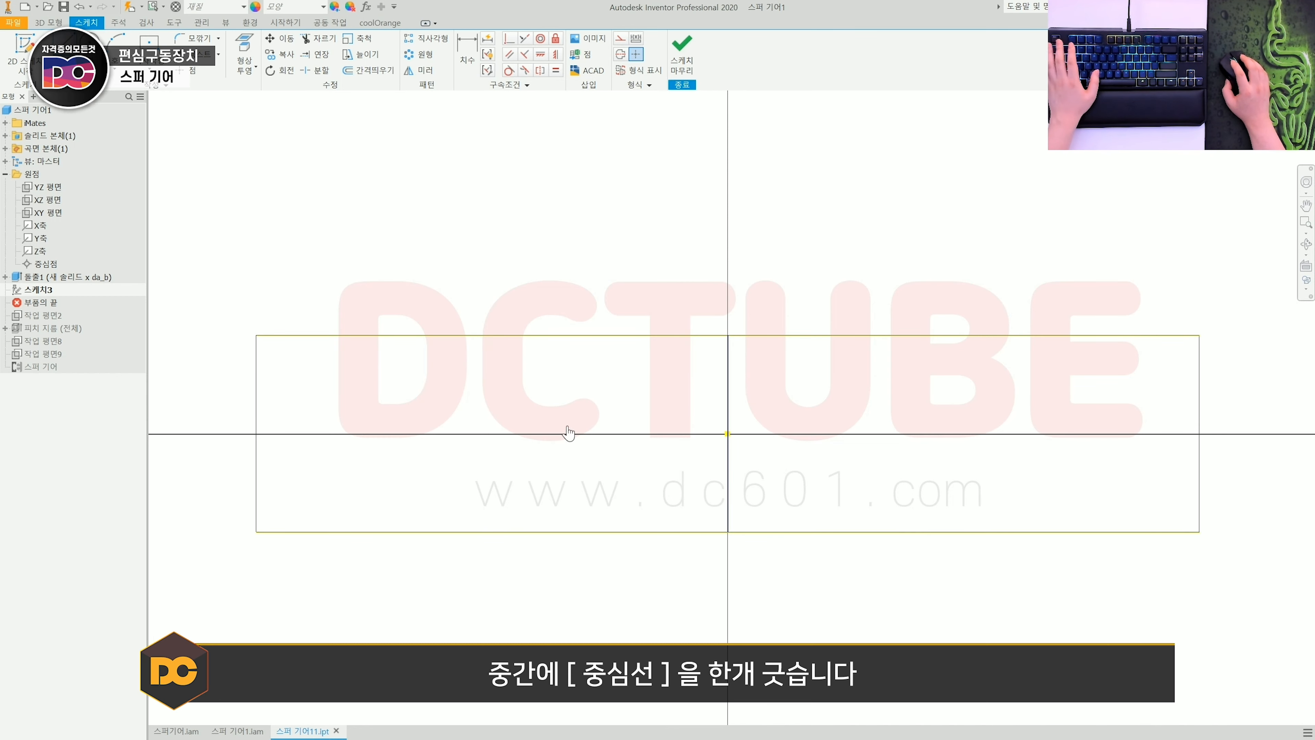
{"action": "left_click", "coordinate": [729, 434]}
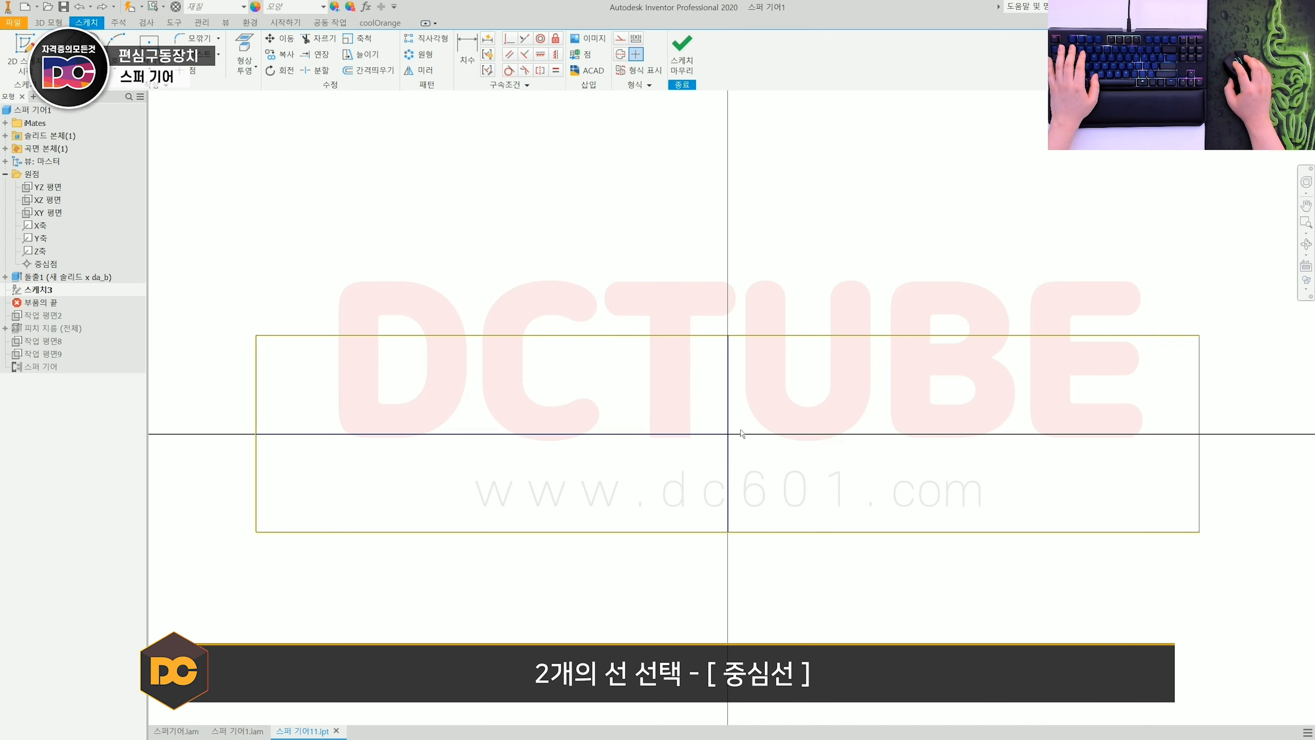
{"action": "left_click_drag", "start_coordinate": [793, 493], "coordinate": [661, 399]}
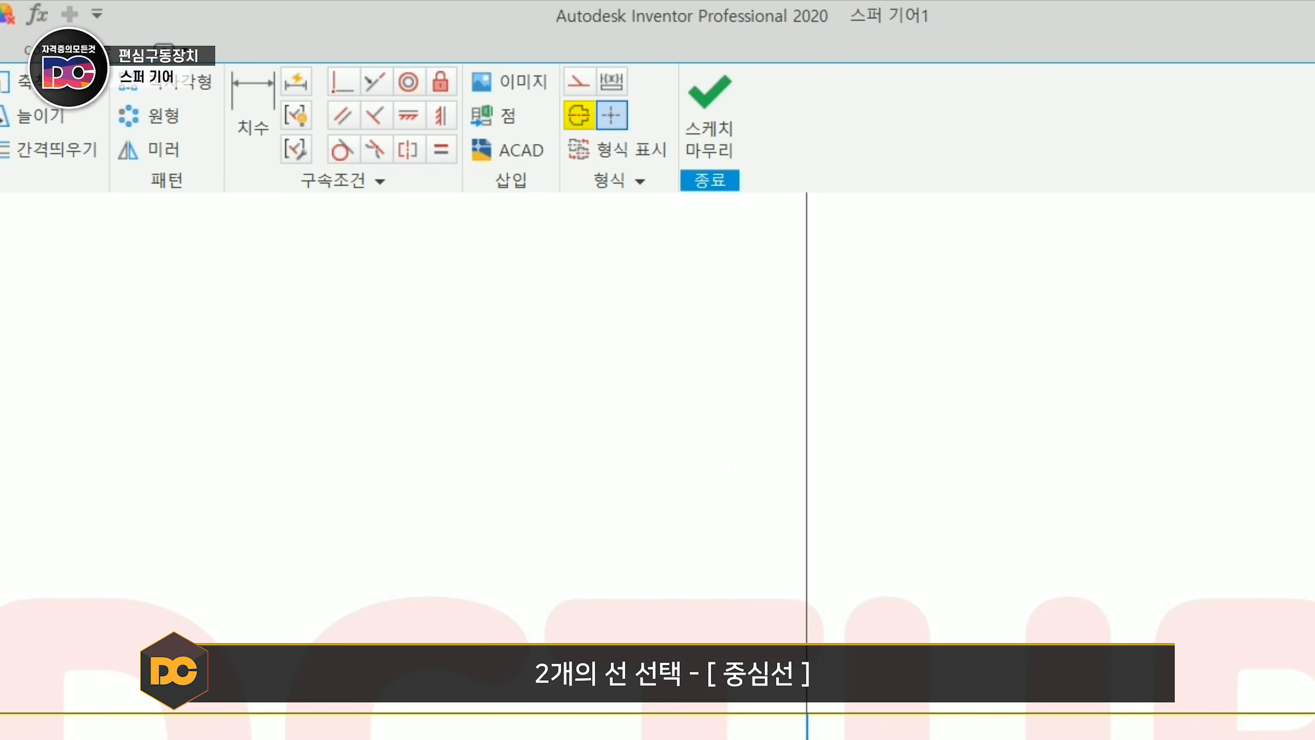
{"action": "left_click", "coordinate": [588, 123]}
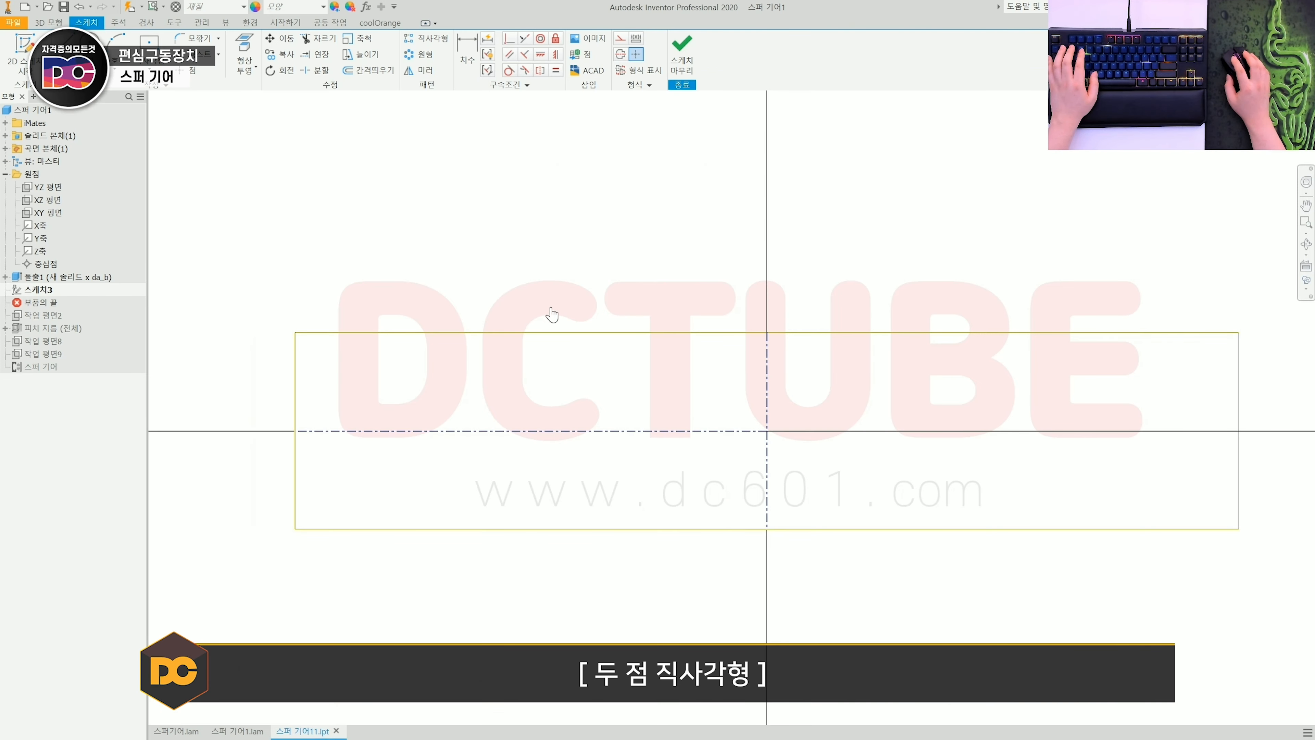
Draw a two-point rectangle about 22 by 5.7 mm down from the gear's upper edge and mirror it about the horizontal centerline
{"action": "left_click", "coordinate": [387, 333]}
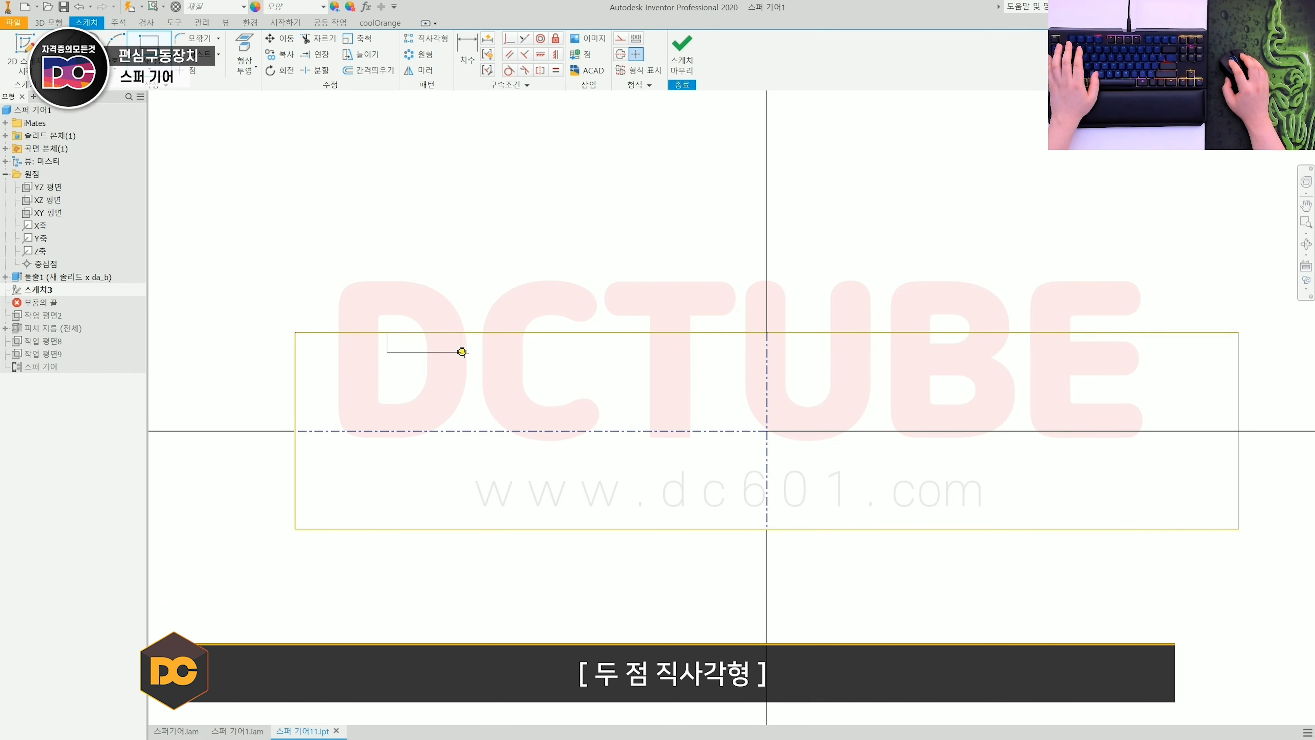
{"action": "left_click", "coordinate": [604, 388]}
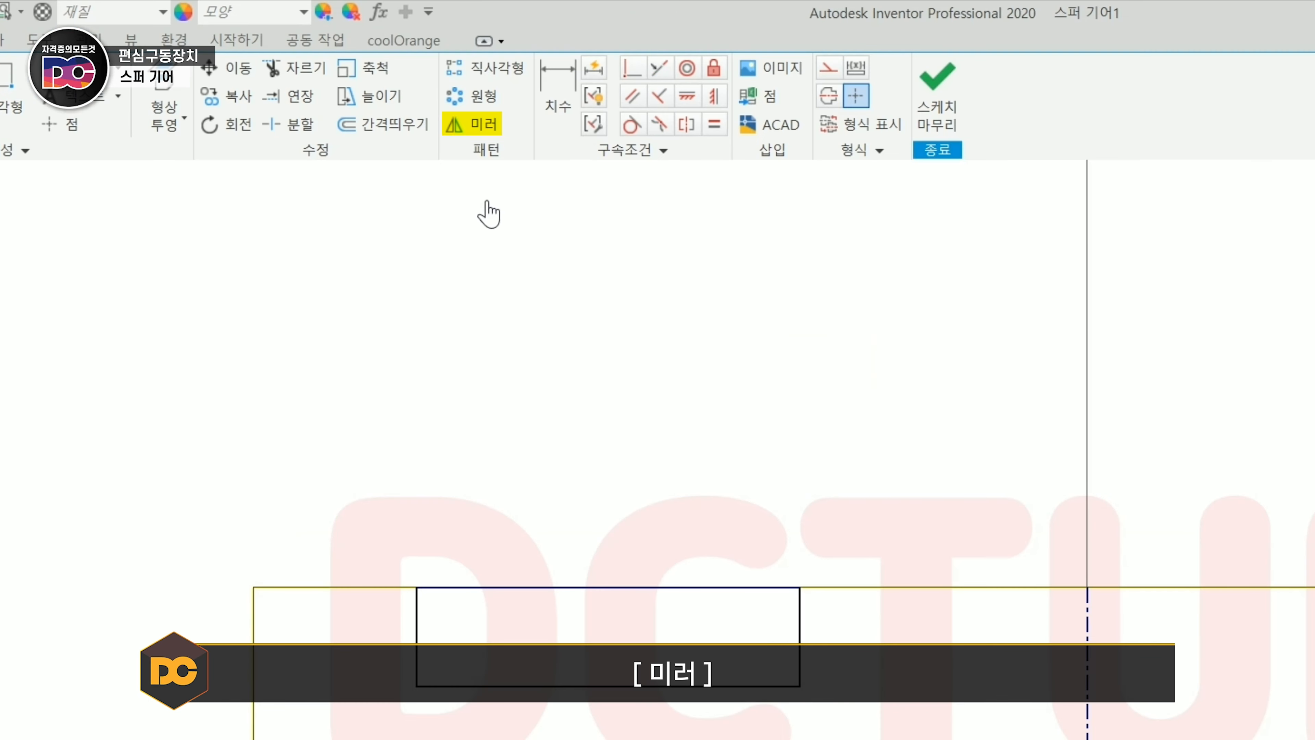
{"action": "left_click", "coordinate": [421, 70]}
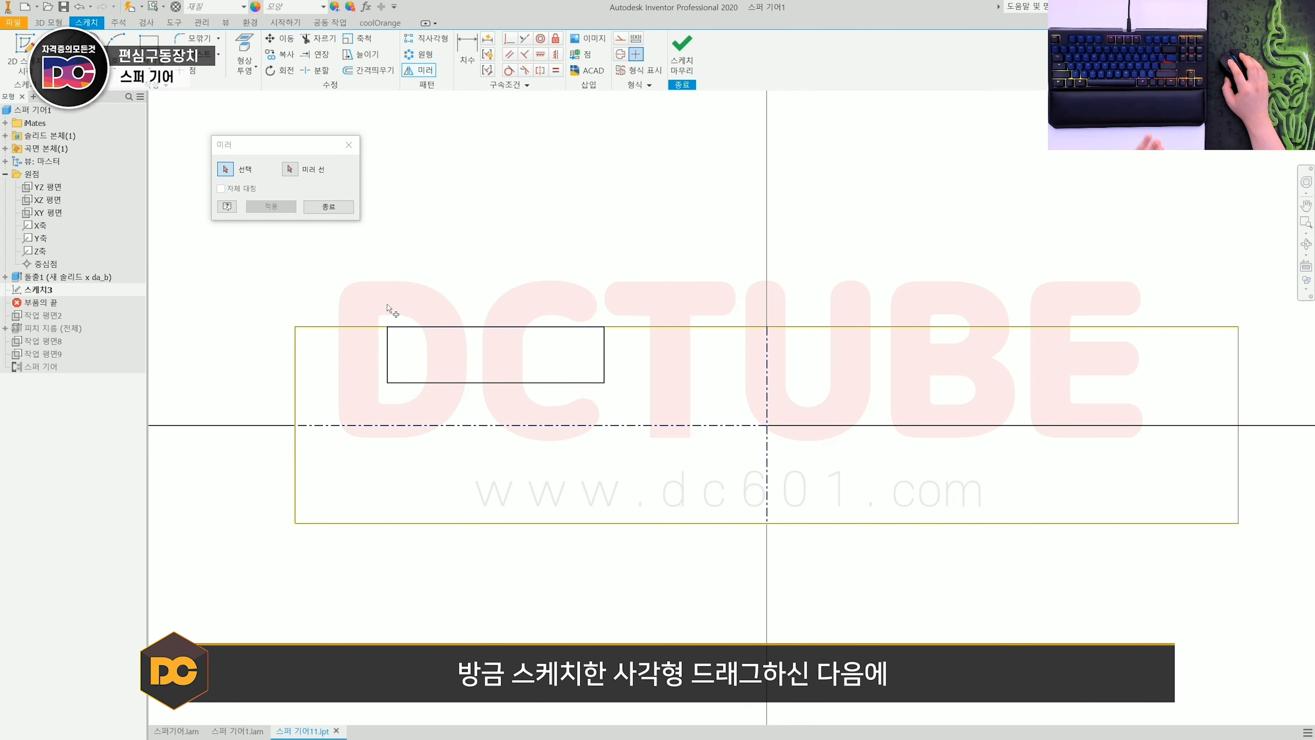
{"action": "left_click_drag", "start_coordinate": [531, 364], "coordinate": [634, 399]}
{"action": "left_click", "coordinate": [297, 171]}
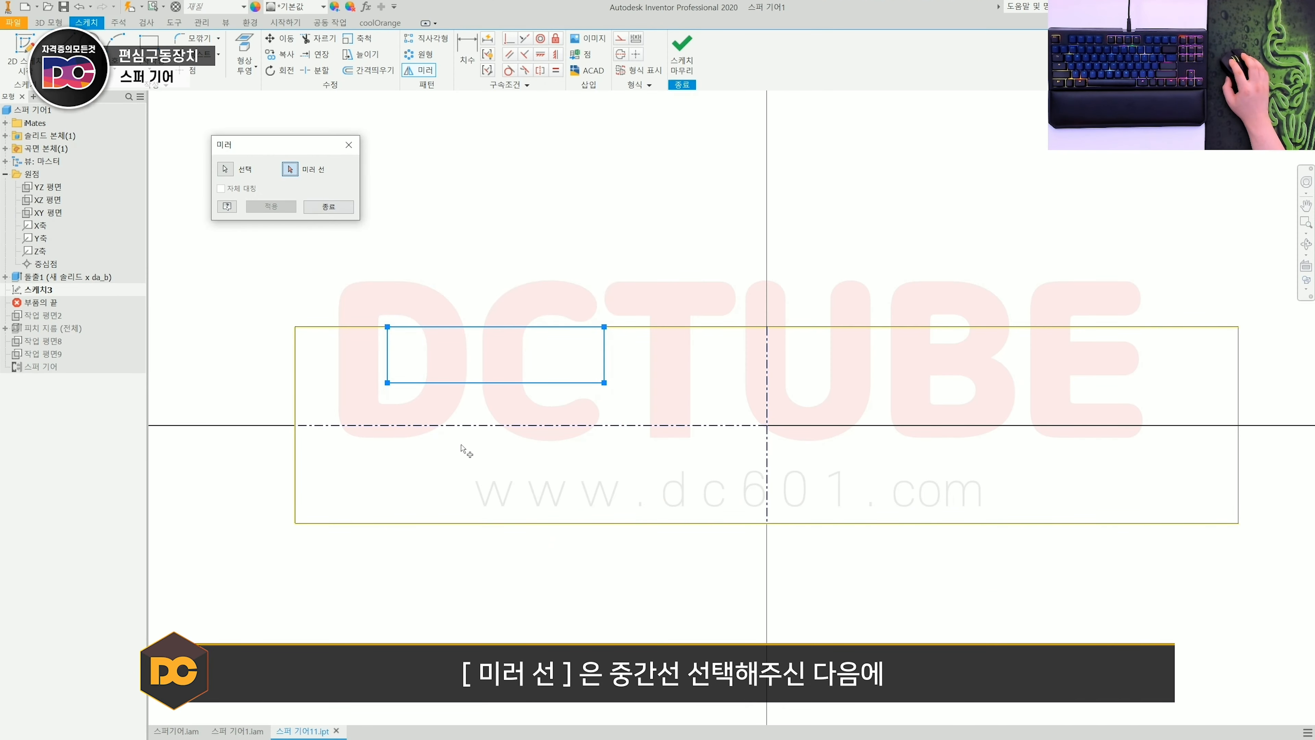
{"action": "left_click", "coordinate": [444, 426]}
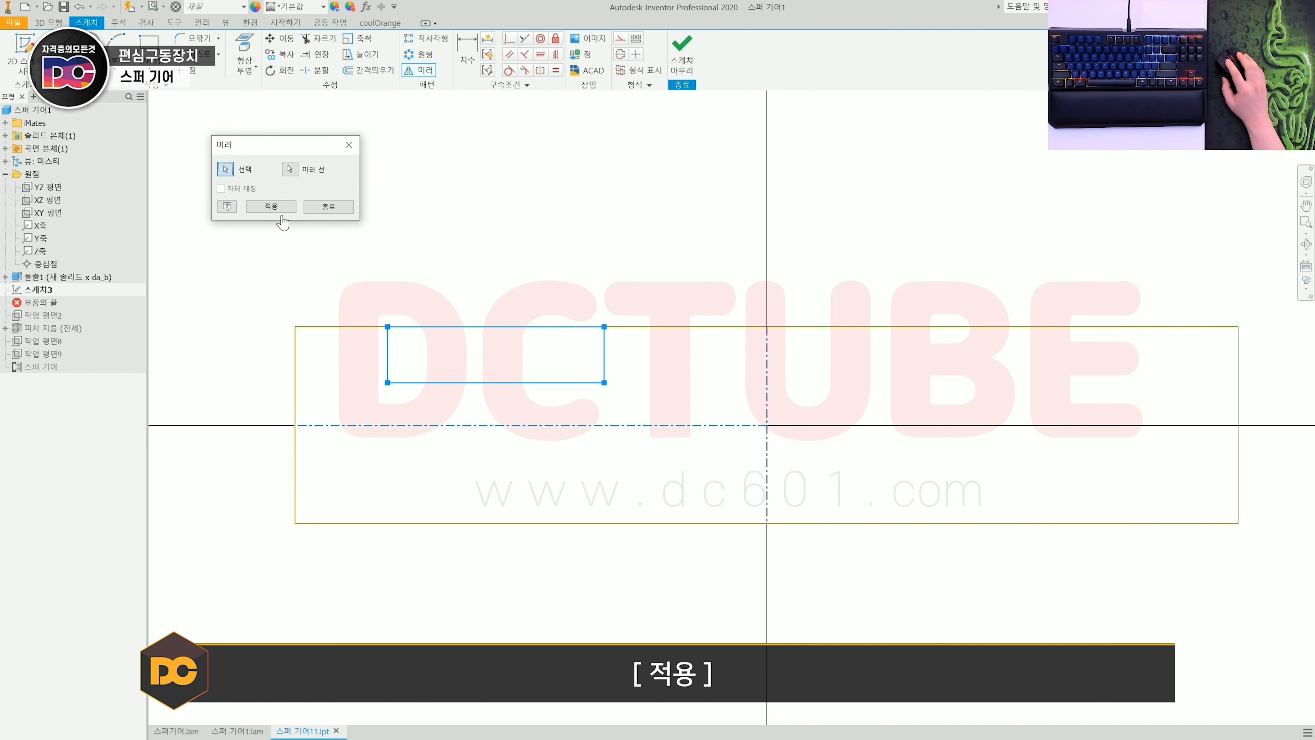
{"action": "left_click", "coordinate": [275, 207]}
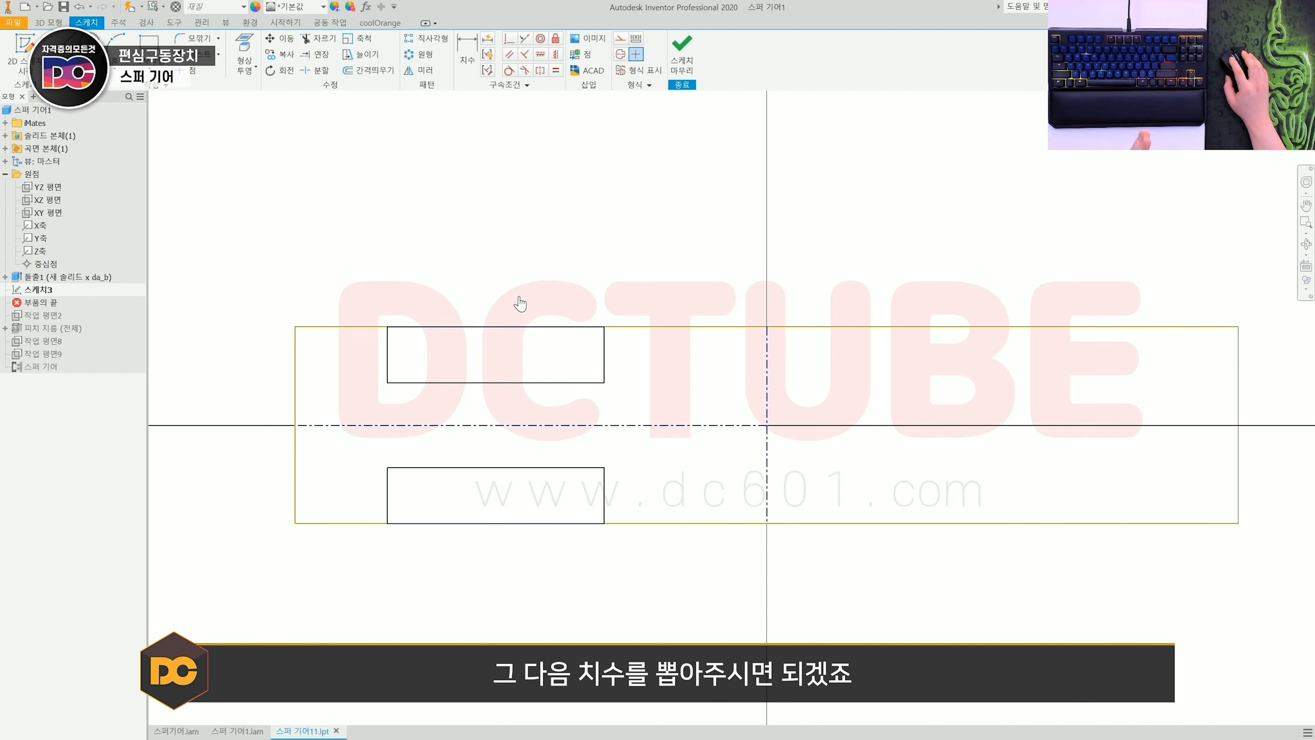
Add diameter dimensions from the vertical centerline to the inner and outer sides of the upper rectangle
{"action": "key", "text": "d"}
{"action": "left_click", "coordinate": [604, 353]}
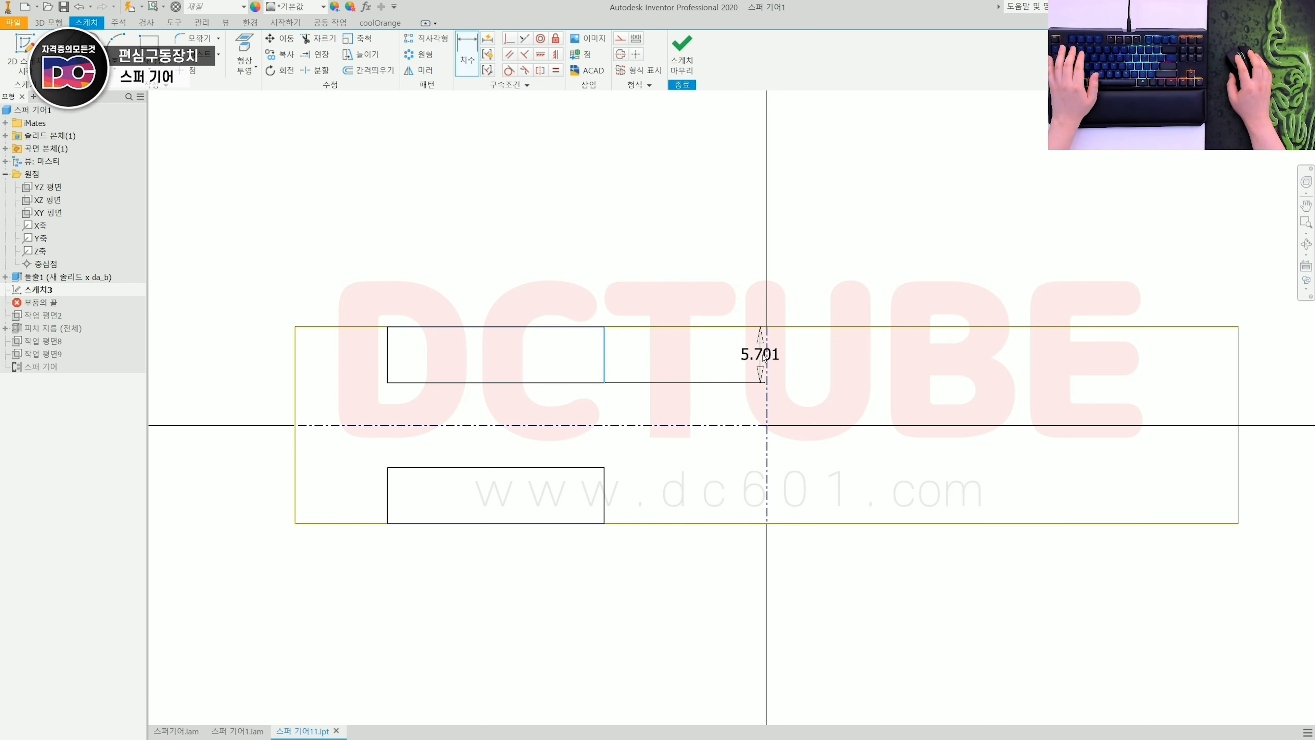
{"action": "left_click", "coordinate": [767, 355]}
{"action": "left_click", "coordinate": [702, 272]}
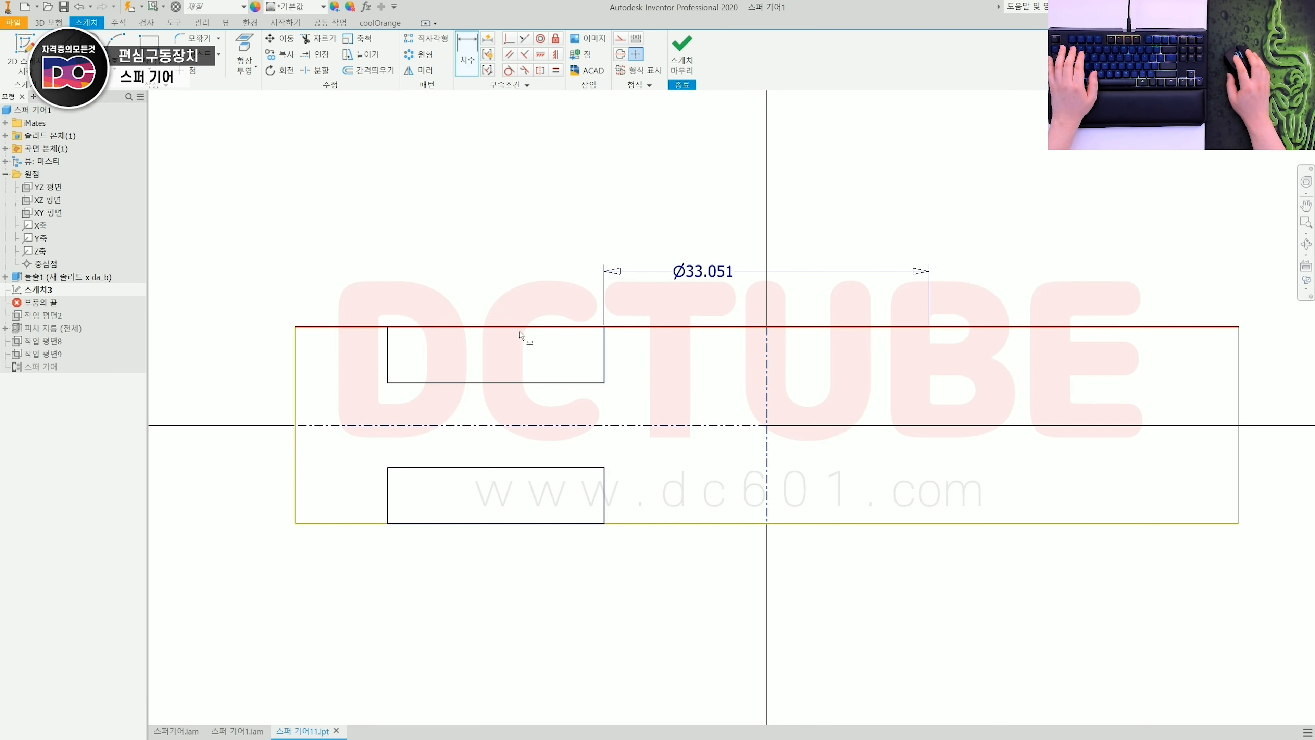
{"action": "left_click", "coordinate": [392, 355]}
{"action": "left_click", "coordinate": [767, 369]}
{"action": "left_click", "coordinate": [657, 212]}
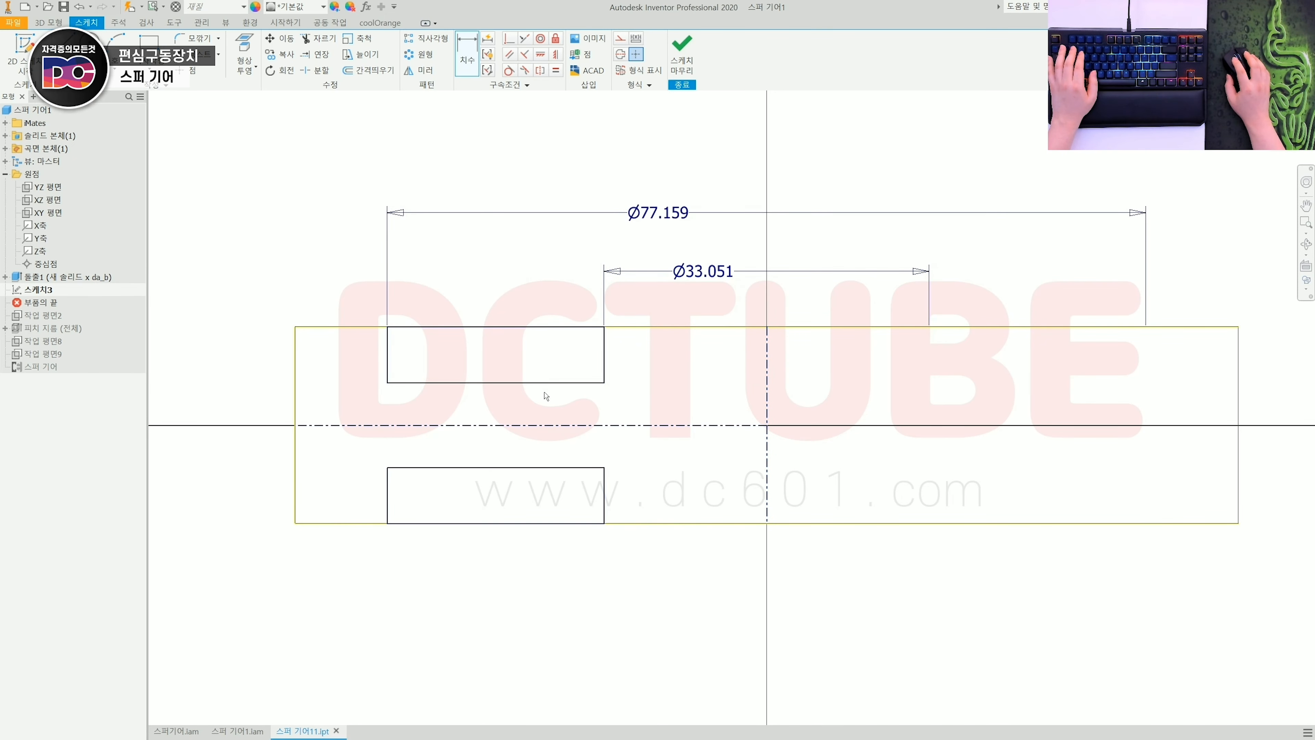
Dimension the gap between the two rectangles as 6 mm and set the inner diameter to 28 mm and the outer diameter to 76 mm
{"action": "left_click", "coordinate": [541, 469]}
{"action": "left_click", "coordinate": [653, 448]}
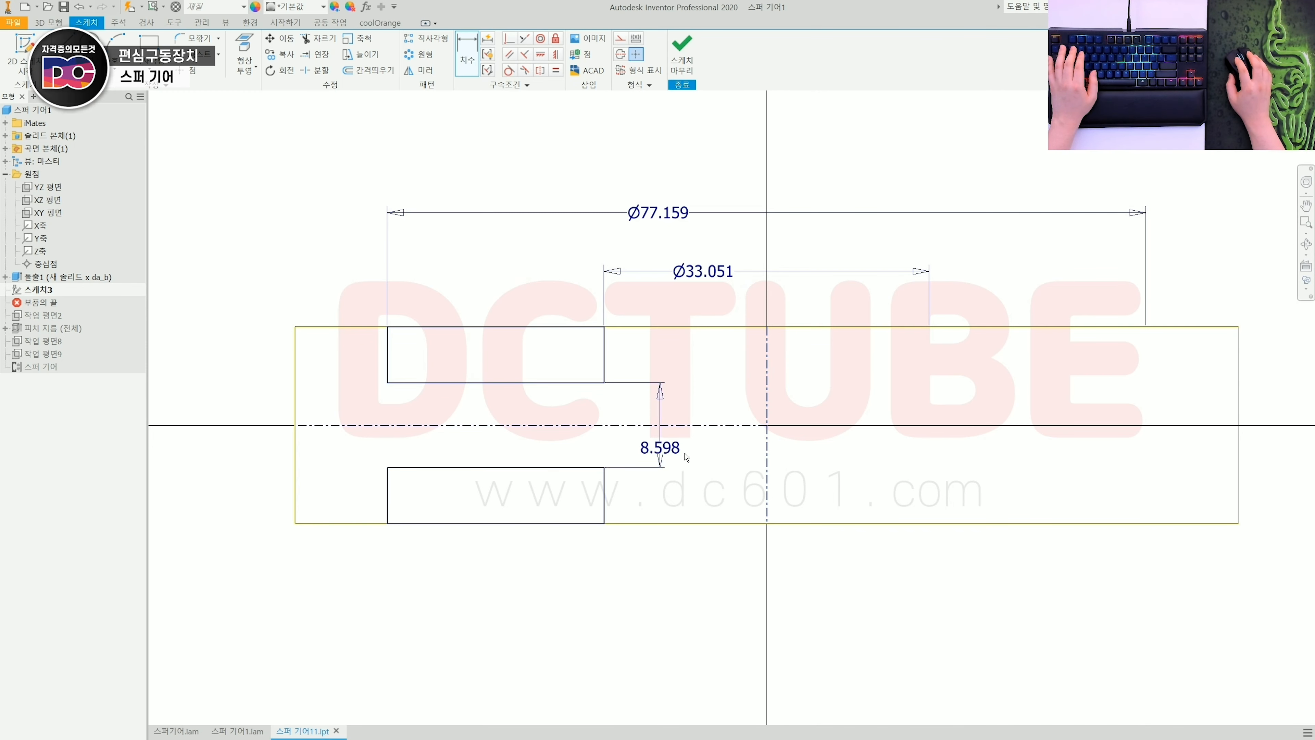
{"action": "type", "text": "6"}
{"action": "key", "text": "Return"}
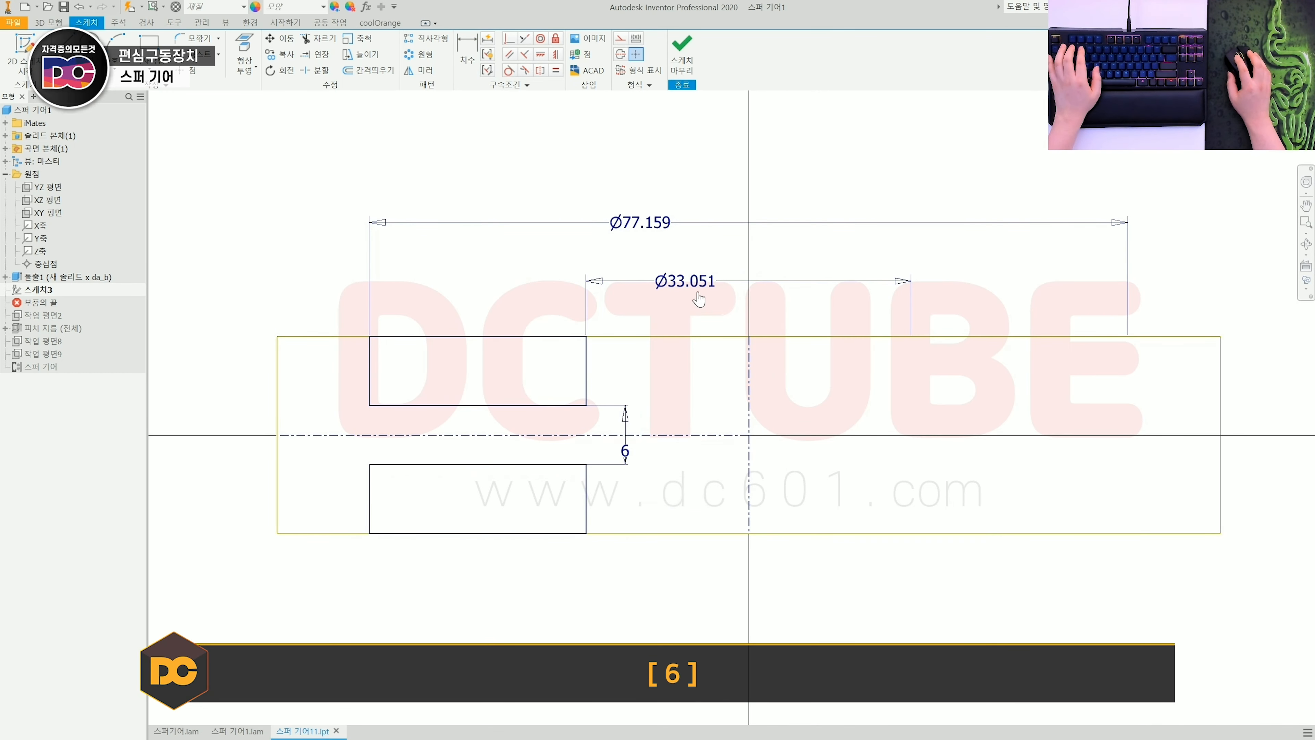
{"action": "left_click", "coordinate": [690, 285]}
{"action": "type", "text": "28"}
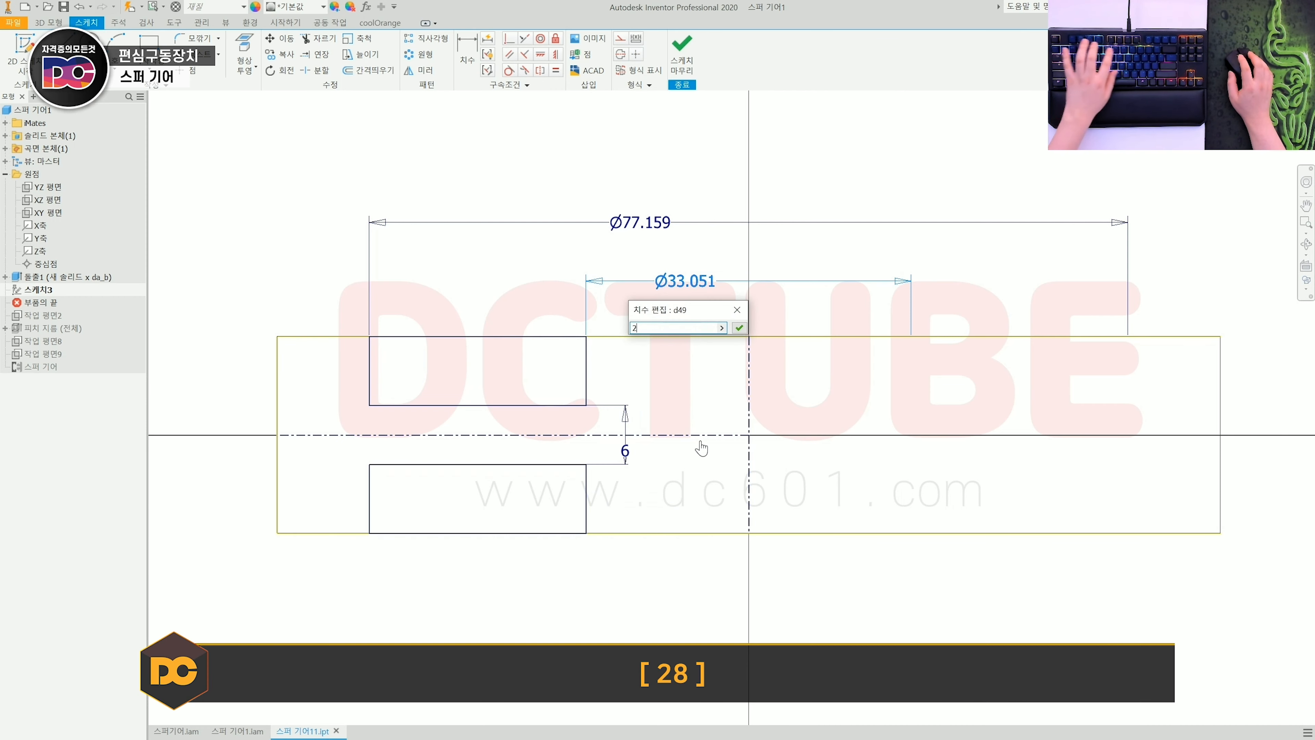
{"action": "key", "text": "Return"}
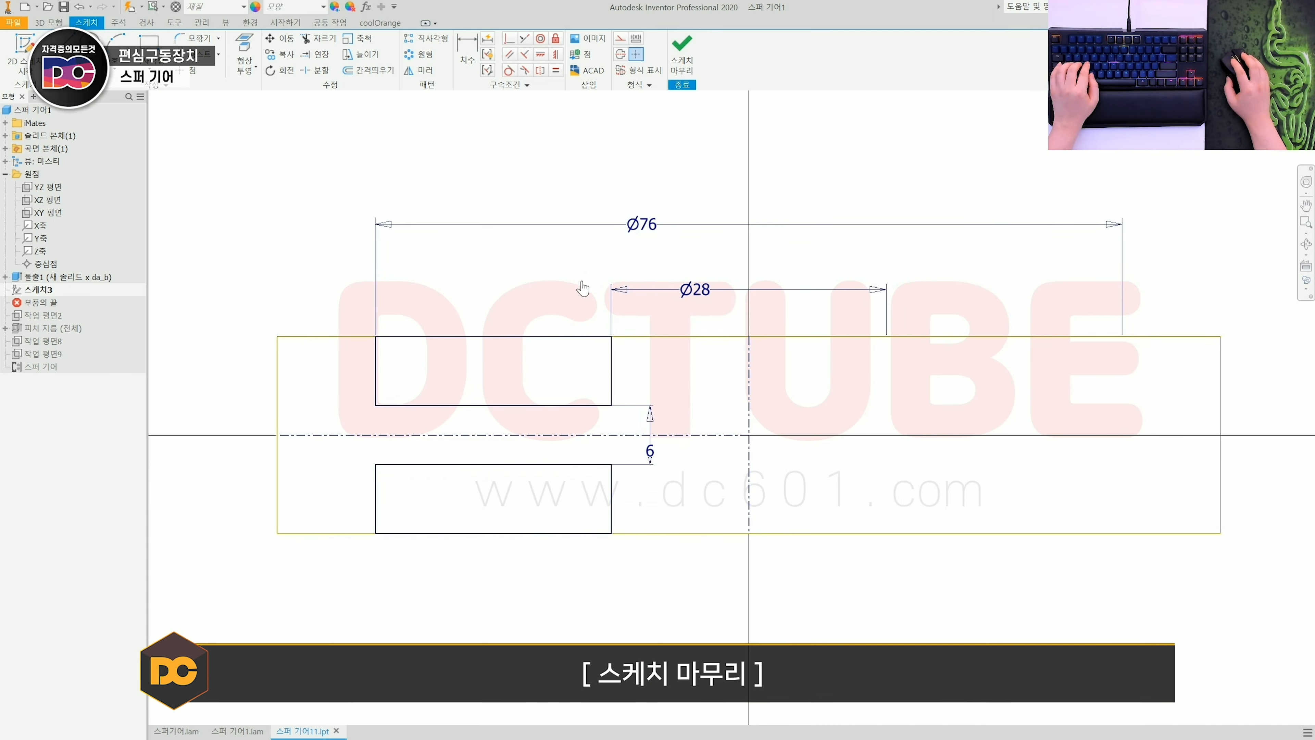
Revolve both rectangle profiles 360 degrees around the gear's central axis line as a cut
{"action": "key", "text": "r"}
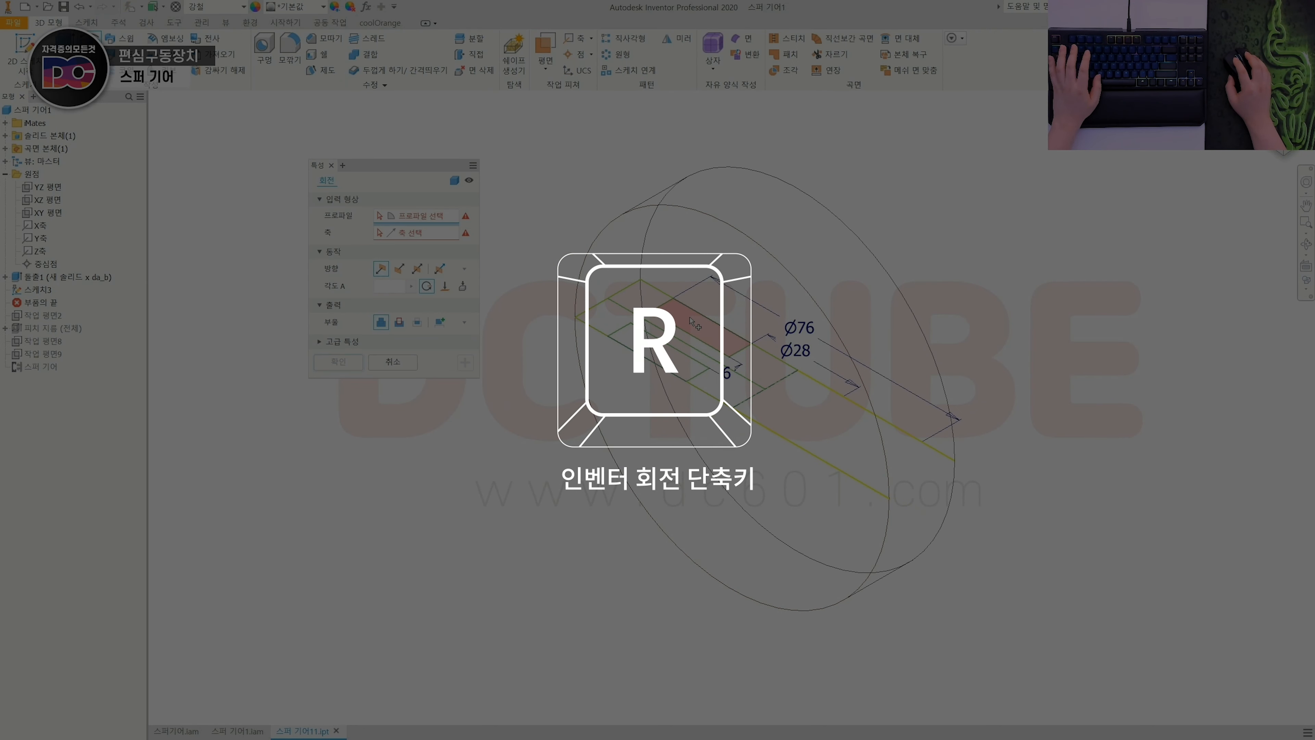
{"action": "left_click", "coordinate": [691, 322]}
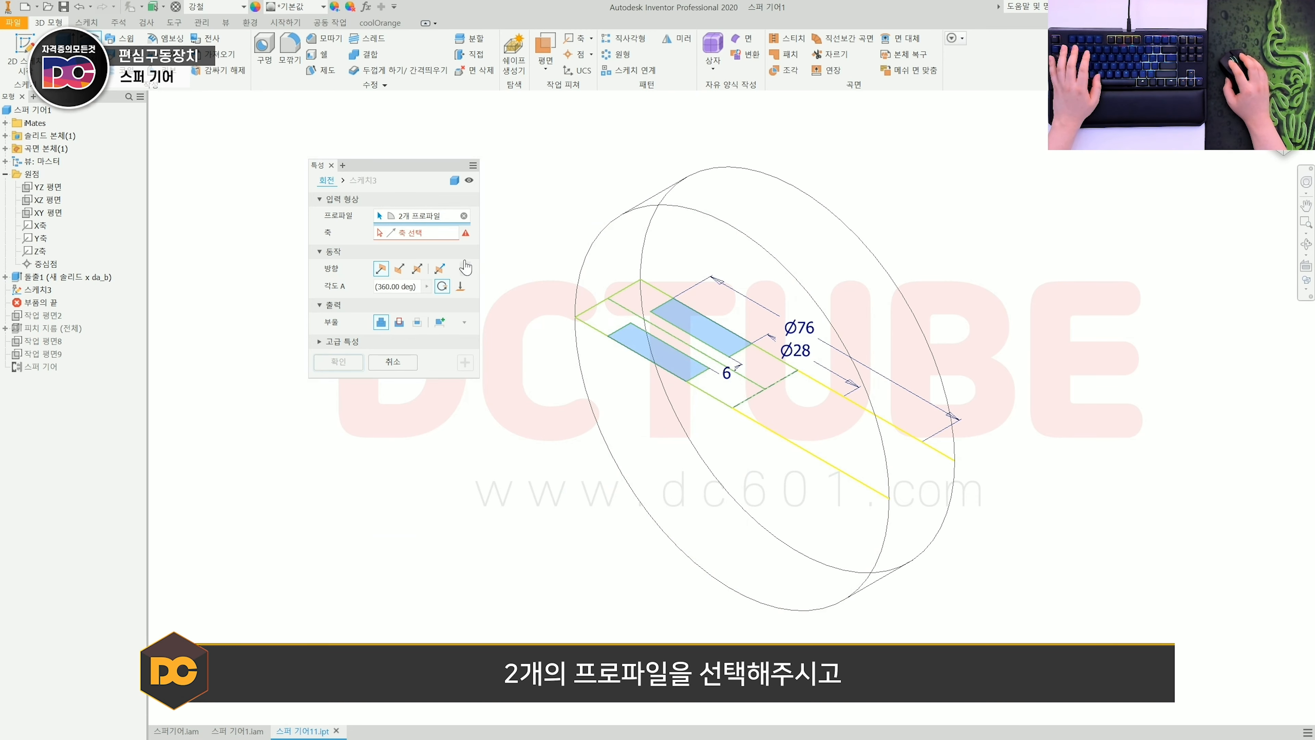
{"action": "left_click", "coordinate": [416, 236]}
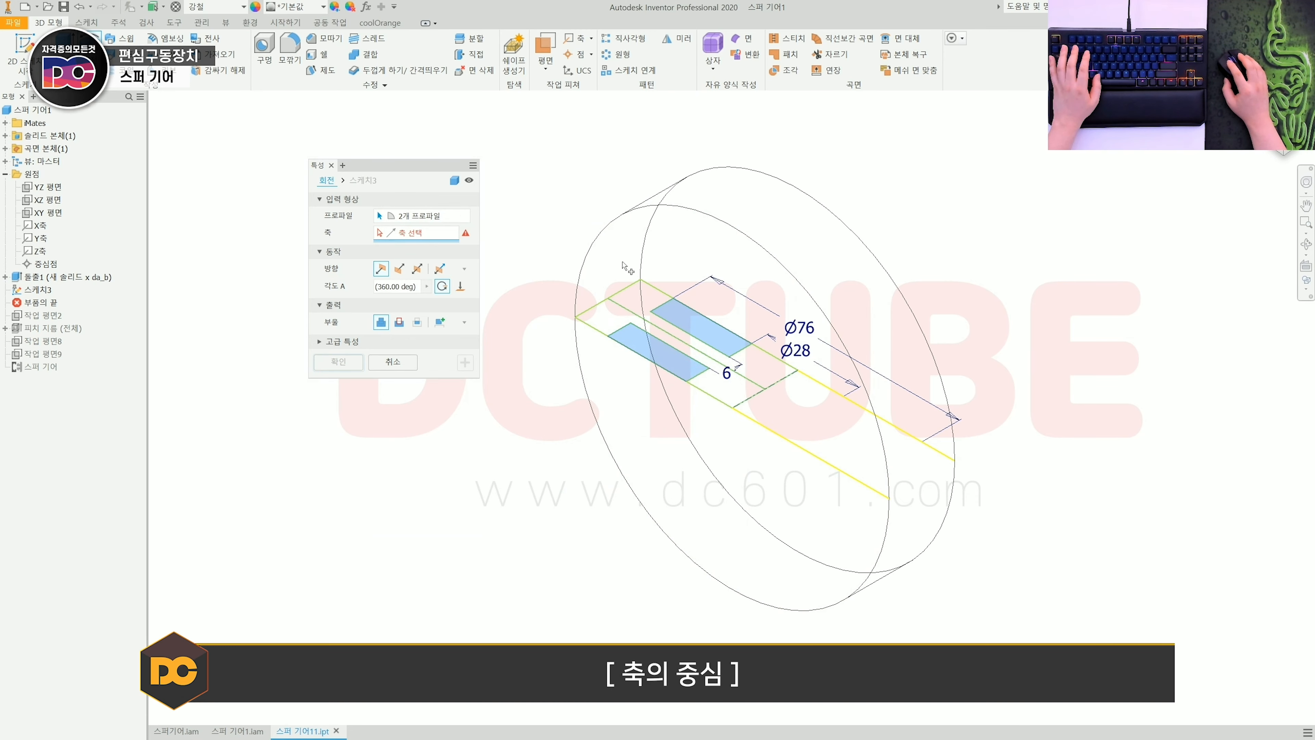
{"action": "left_click", "coordinate": [779, 383]}
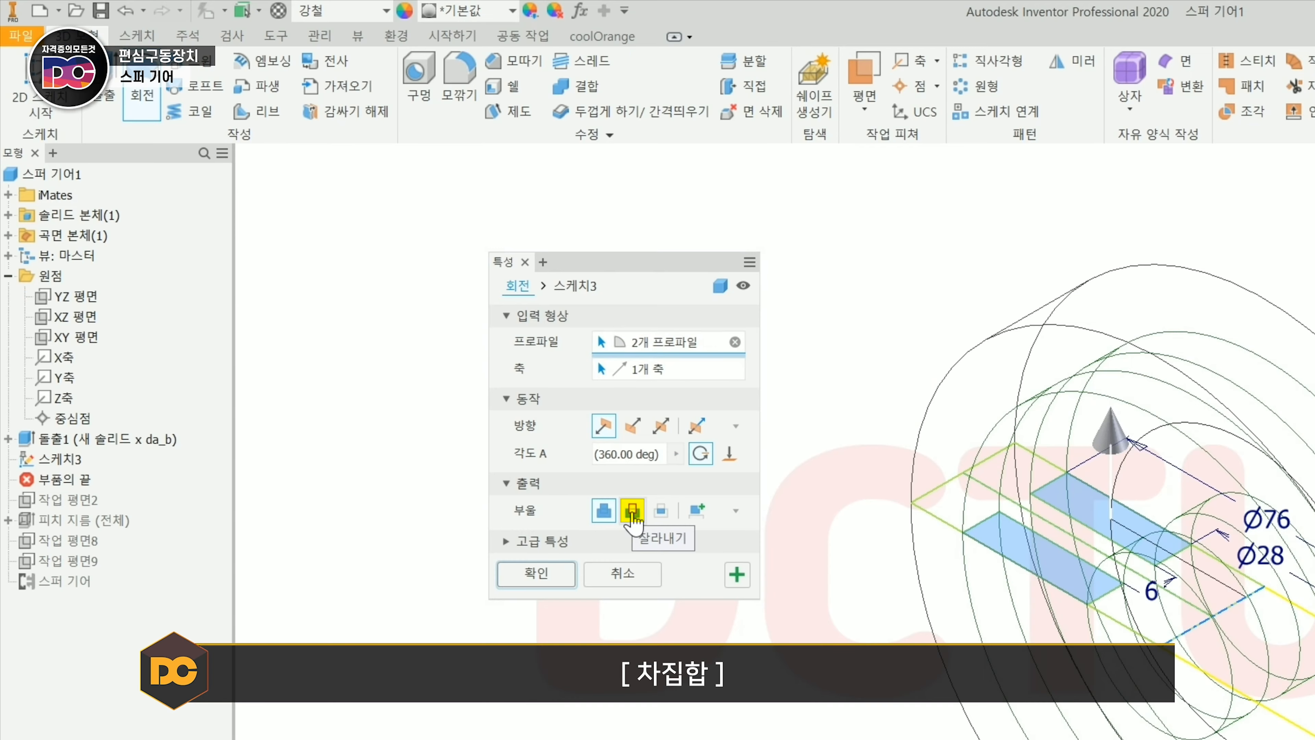
{"action": "left_click", "coordinate": [632, 510]}
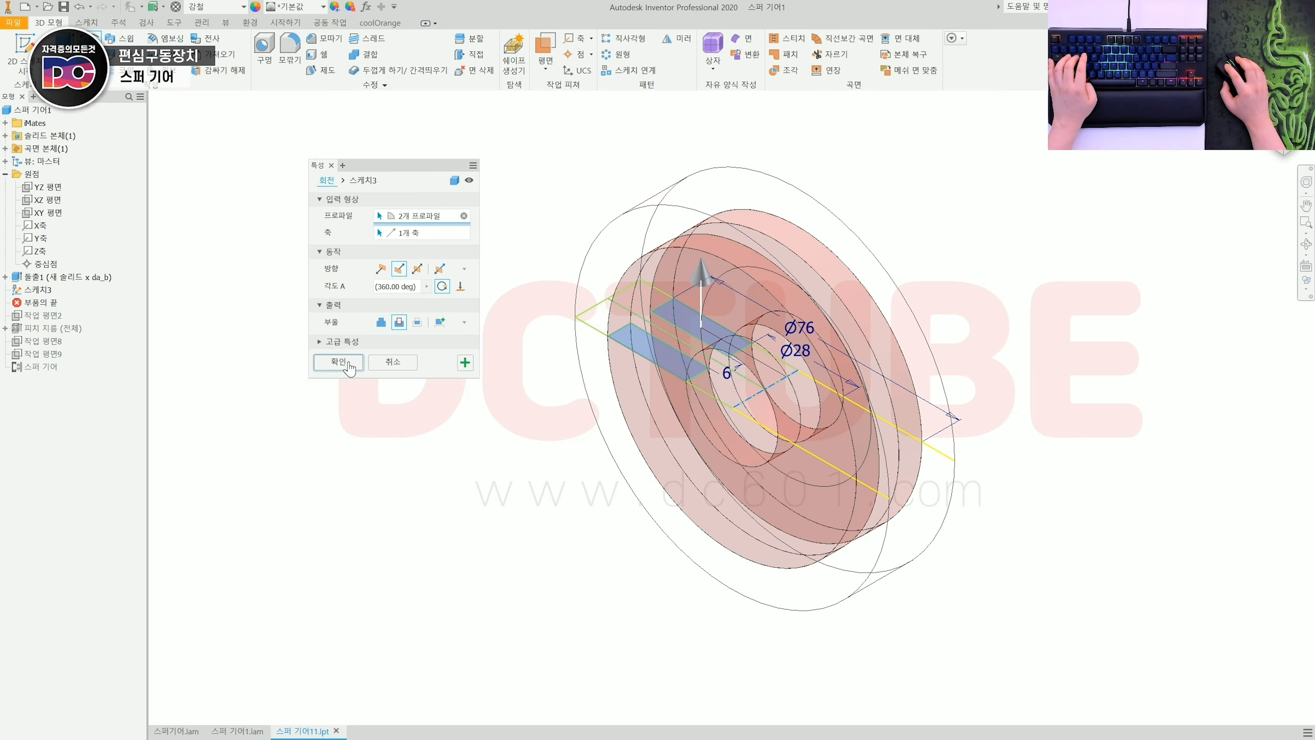
{"action": "left_click", "coordinate": [339, 361]}
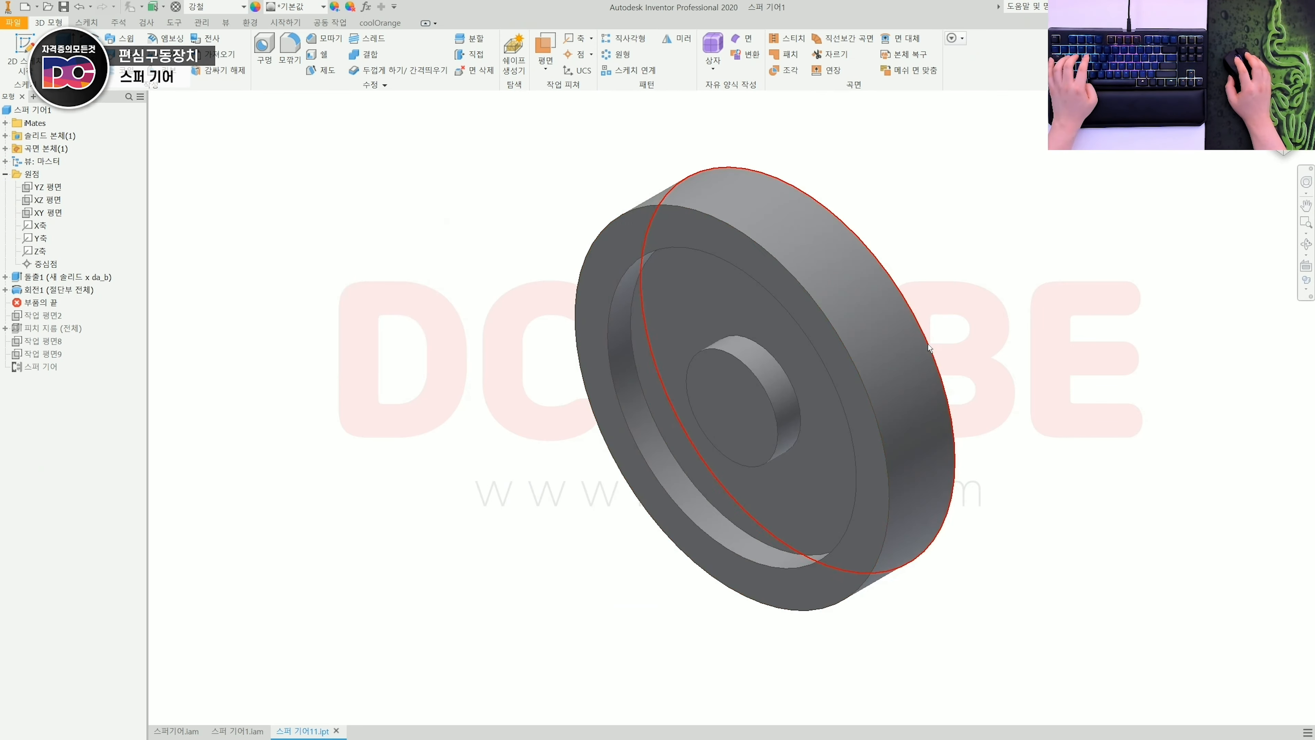
Start a new sketch on the front face of the gear's hub
{"action": "mouse_move", "coordinate": [999, 383]}
{"action": "middle_mouse_down", "text": "shift"}
{"action": "mouse_move", "coordinate": [726, 399]}
{"action": "mouse_move", "coordinate": [969, 285]}
{"action": "mouse_move", "coordinate": [756, 322]}
{"action": "middle_mouse_up", "text": "shift"}
{"action": "left_click", "coordinate": [689, 402]}
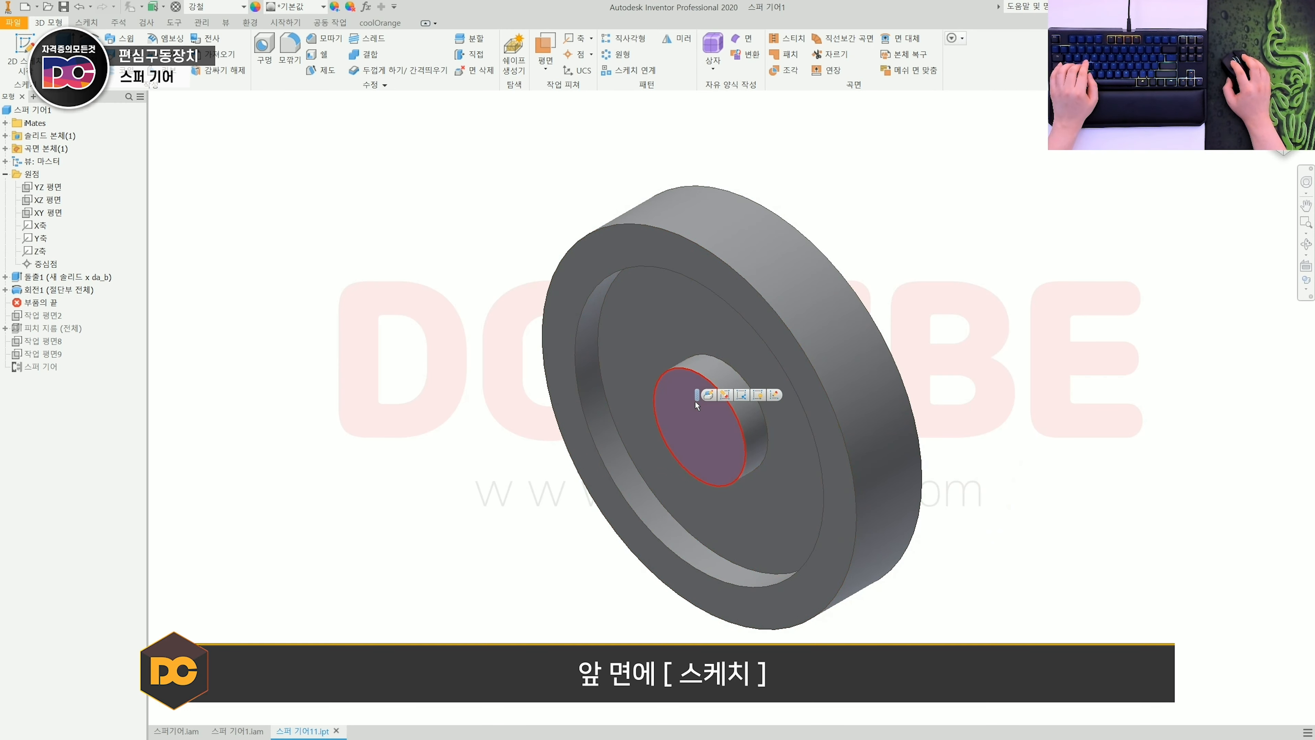
{"action": "left_click", "coordinate": [742, 397]}
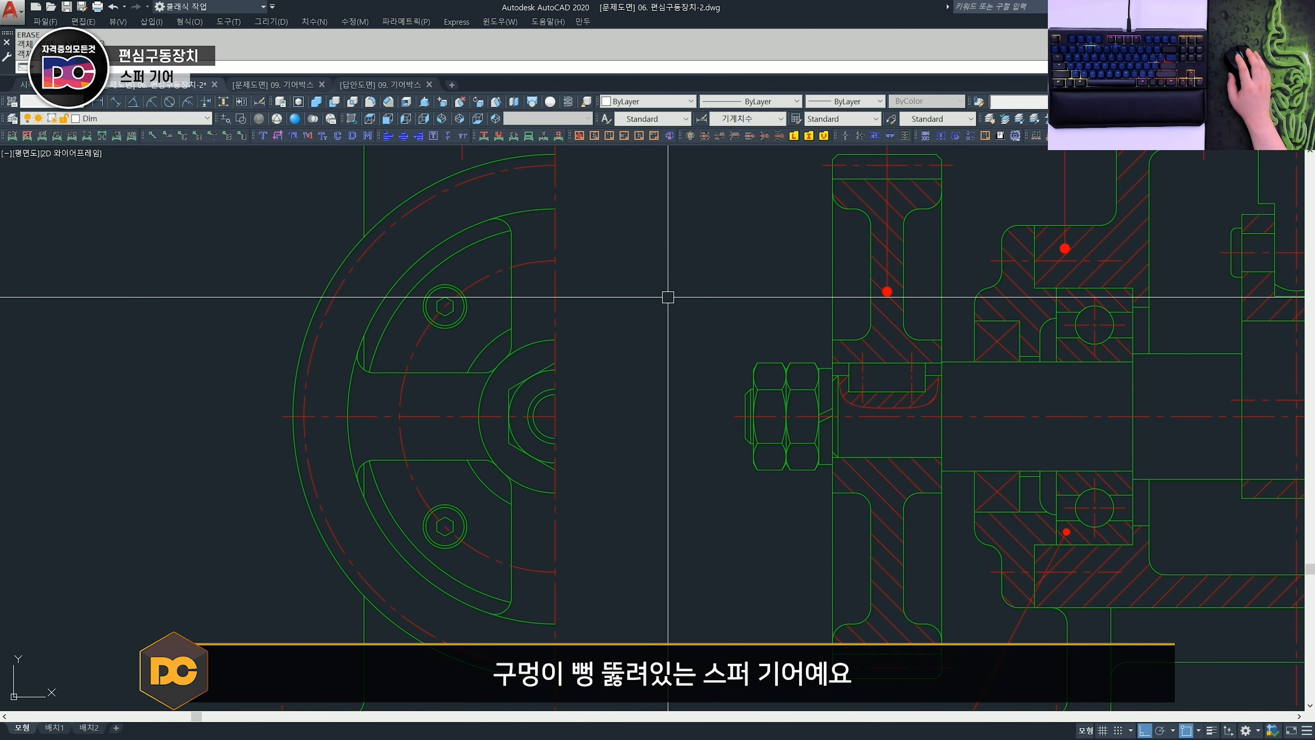
Measure the width of the gear's horizontal spoke in the AutoCAD assembly drawing with a linear dimension
{"action": "type", "text": "dli"}
{"action": "key", "text": "space"}
{"action": "left_click", "coordinate": [467, 373]}
{"action": "left_click", "coordinate": [467, 460]}
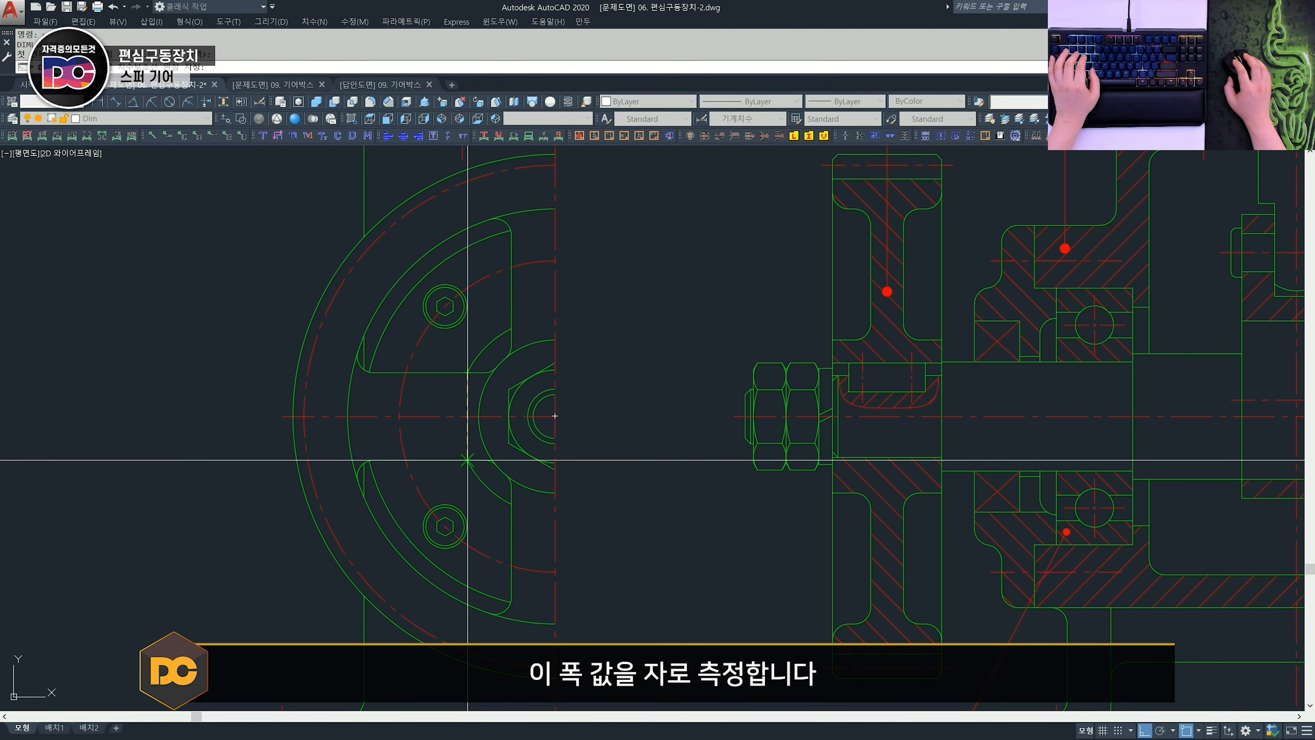
{"action": "left_click", "coordinate": [629, 417]}
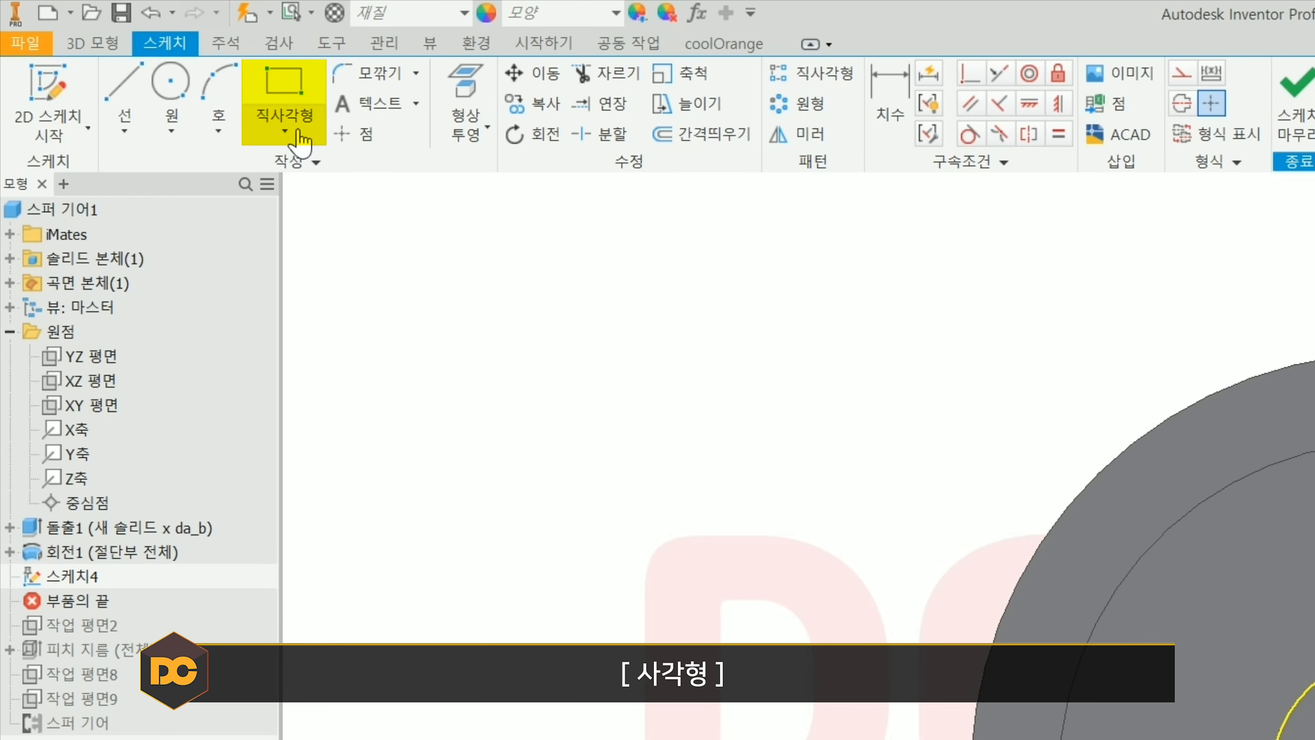
In the Inventor sketch, draw a vertical and a horizontal two-point center rectangle from the gear's center, both extending past the rim
{"action": "left_click", "coordinate": [292, 130]}
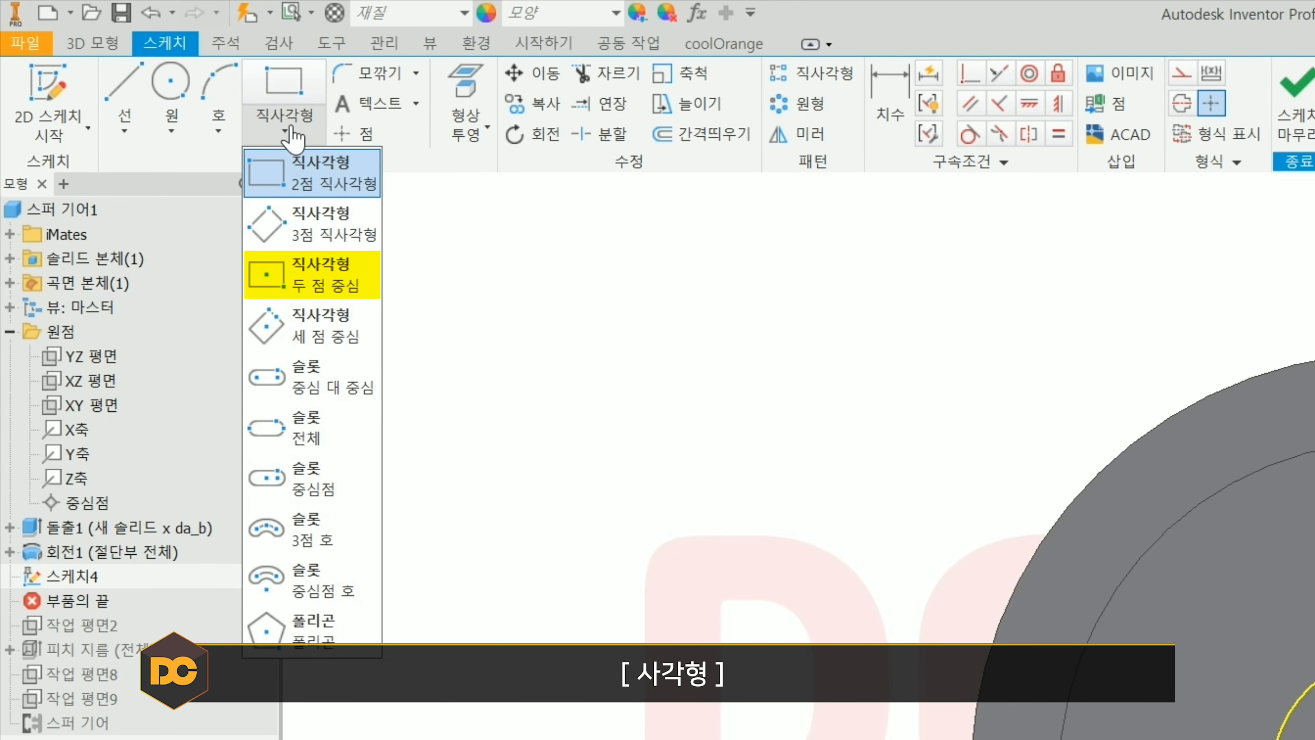
{"action": "left_click", "coordinate": [320, 290]}
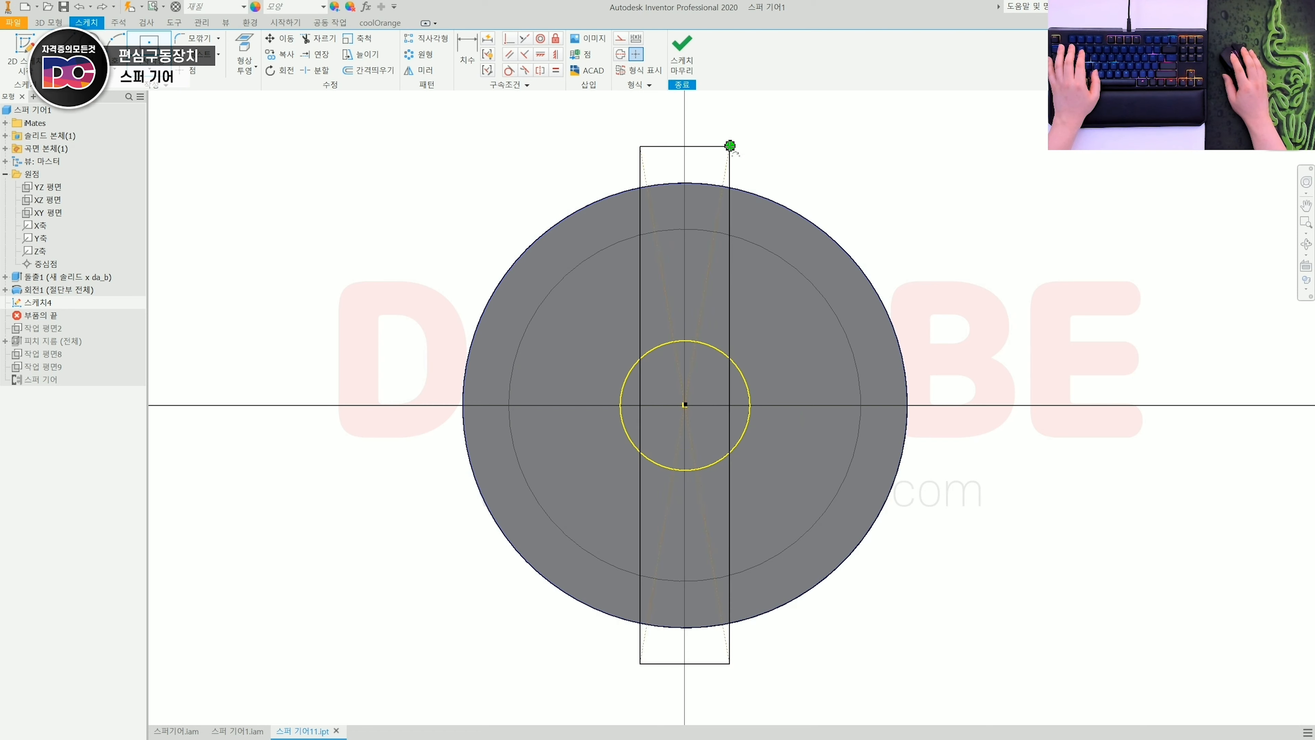
{"action": "left_click", "coordinate": [729, 147]}
{"action": "left_click", "coordinate": [685, 404]}
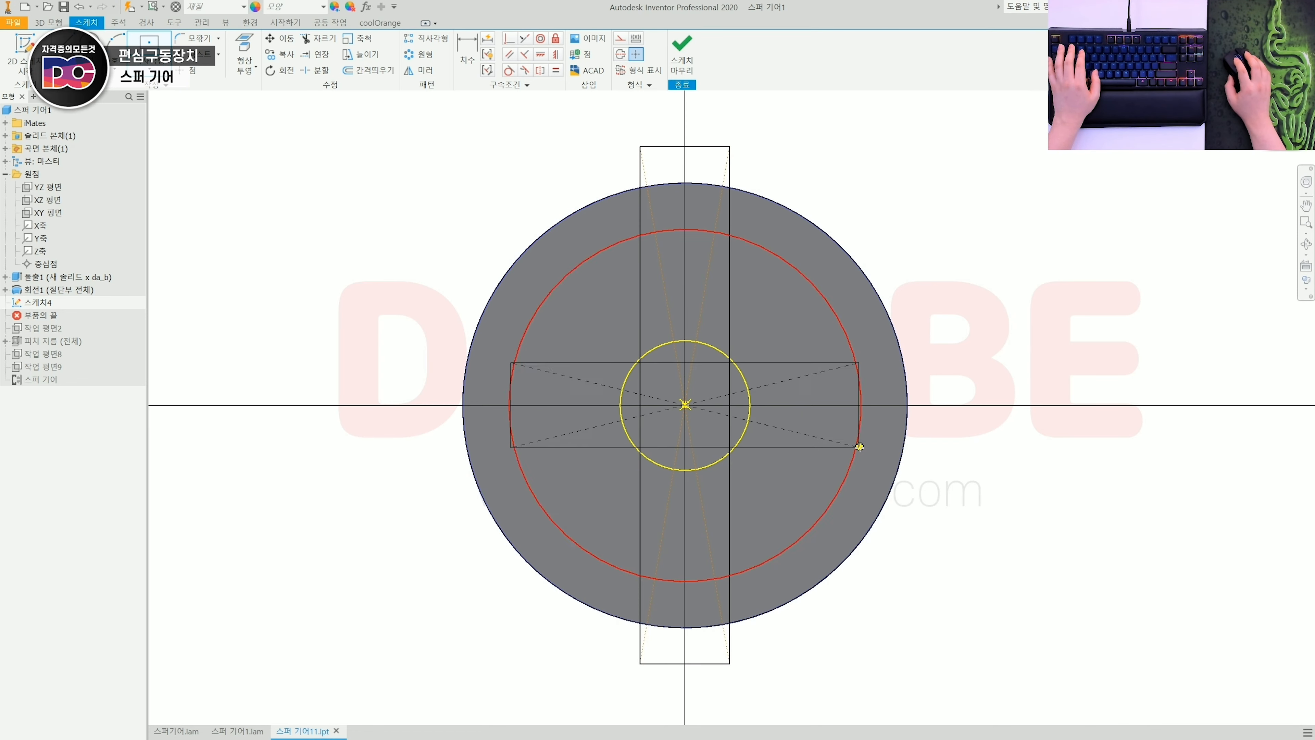
{"action": "left_click", "coordinate": [969, 461]}
{"action": "scroll", "coordinate": [824, 206], "scroll_direction": "down", "scroll_amount": 1}
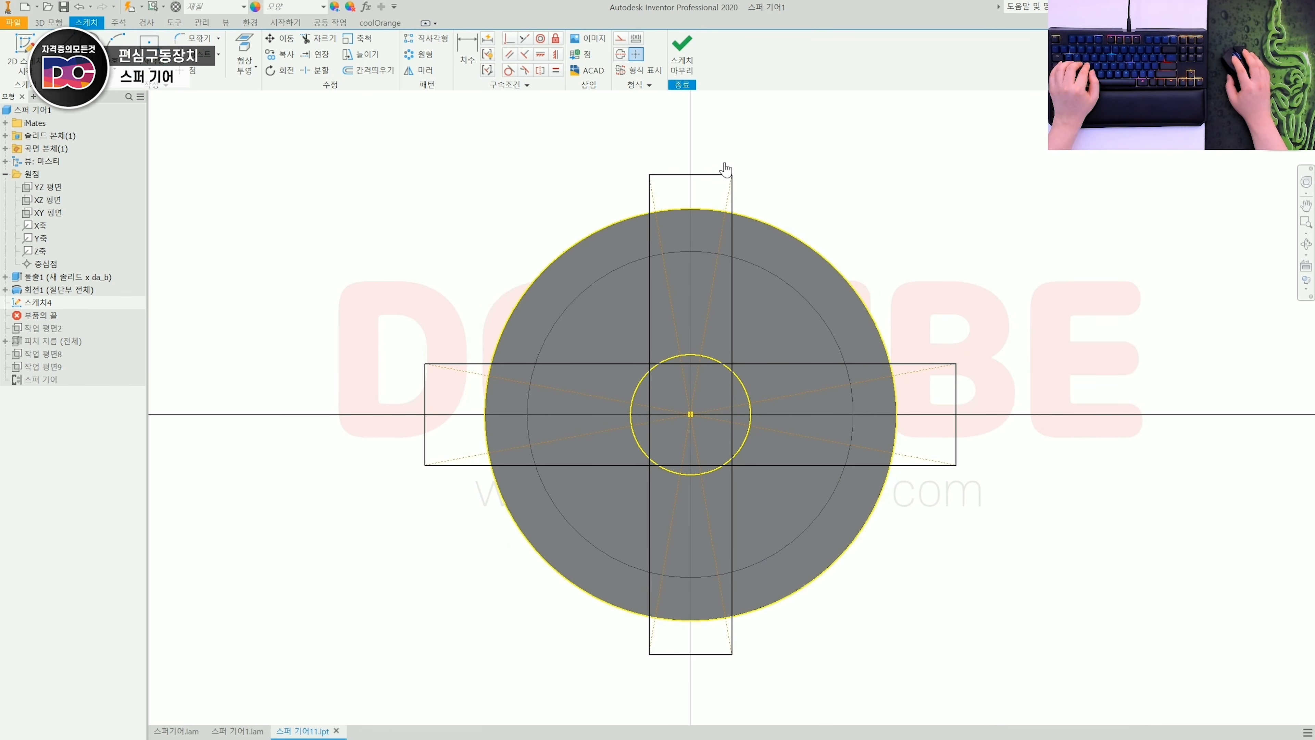
Dimension both rectangles' widths, setting the horizontal one to 16 mm and linking the vertical one to that dimension
{"action": "key", "text": "d"}
{"action": "left_click", "coordinate": [703, 175]}
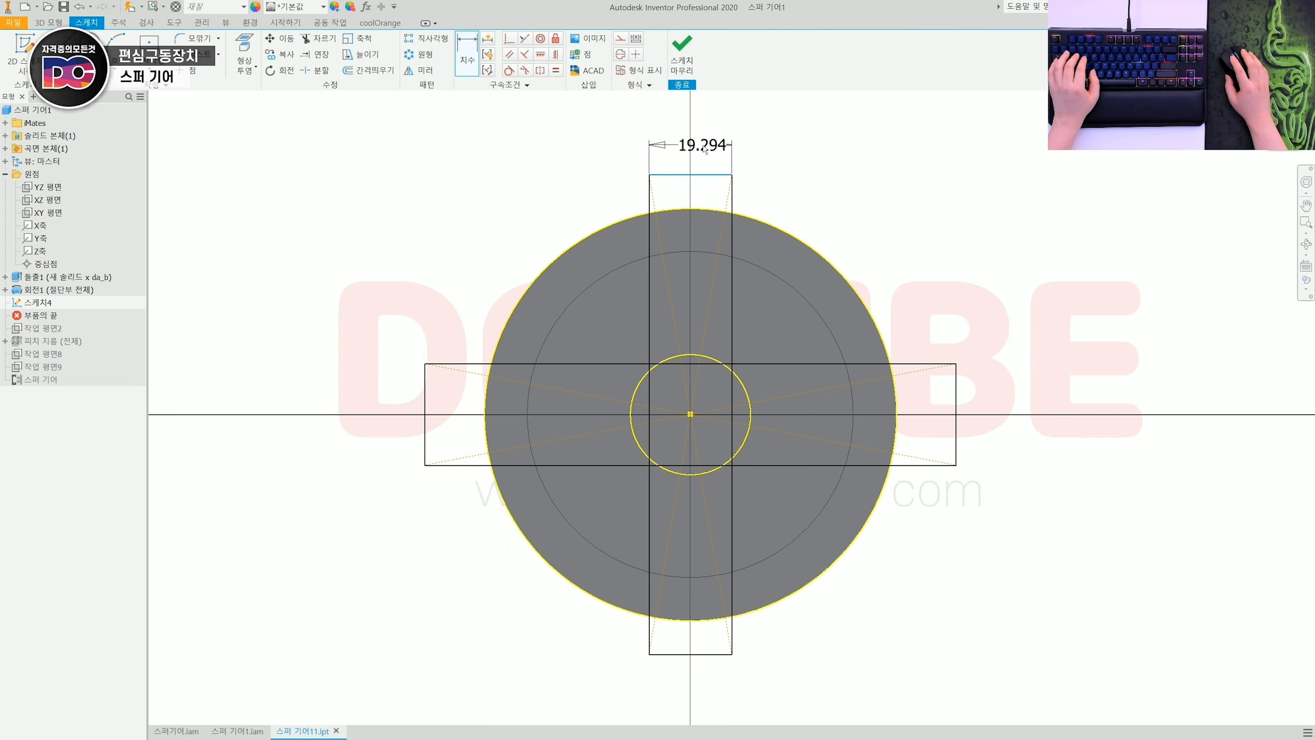
{"action": "left_click", "coordinate": [957, 400]}
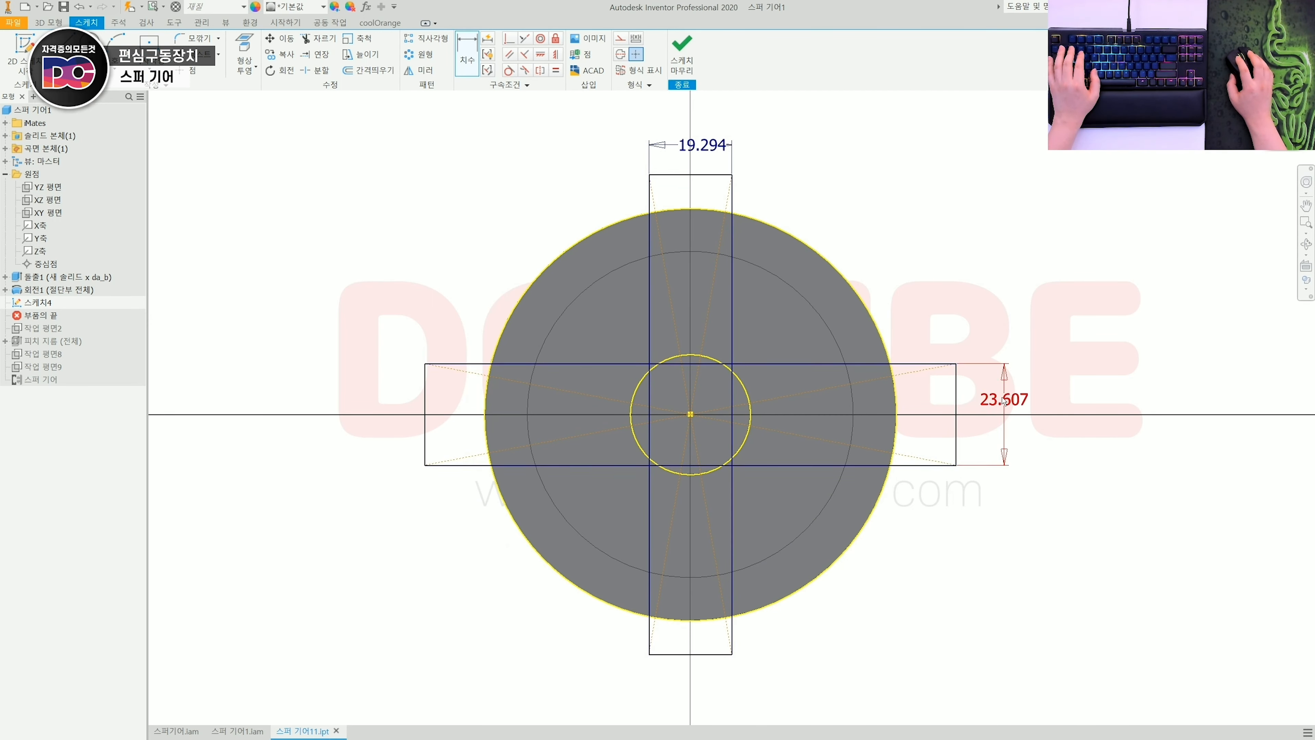
{"action": "left_click", "coordinate": [1004, 401]}
{"action": "type", "text": "16"}
{"action": "key", "text": "Return"}
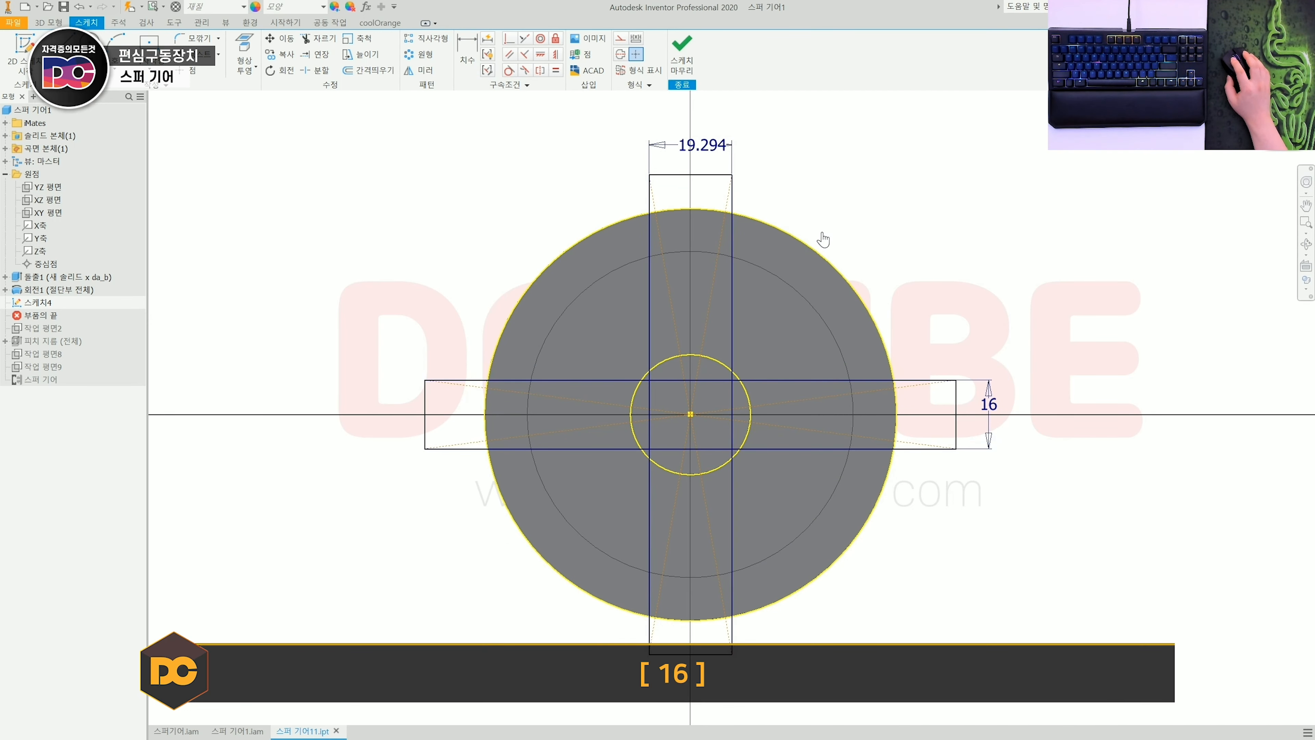
{"action": "left_click", "coordinate": [704, 147]}
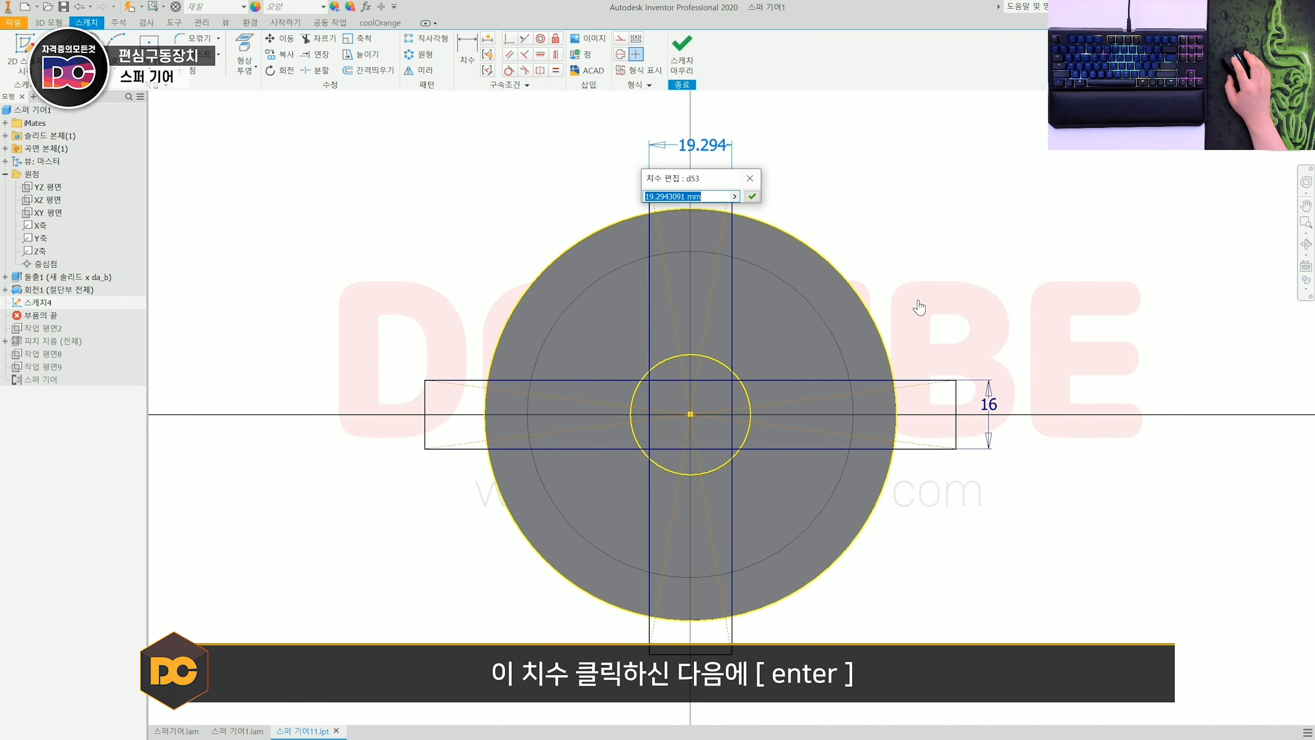
{"action": "left_click", "coordinate": [752, 197]}
Project the circular inner edge of the rim into the sketch with Project Geometry
{"action": "scroll", "coordinate": [959, 274], "scroll_direction": "up", "scroll_amount": 1}
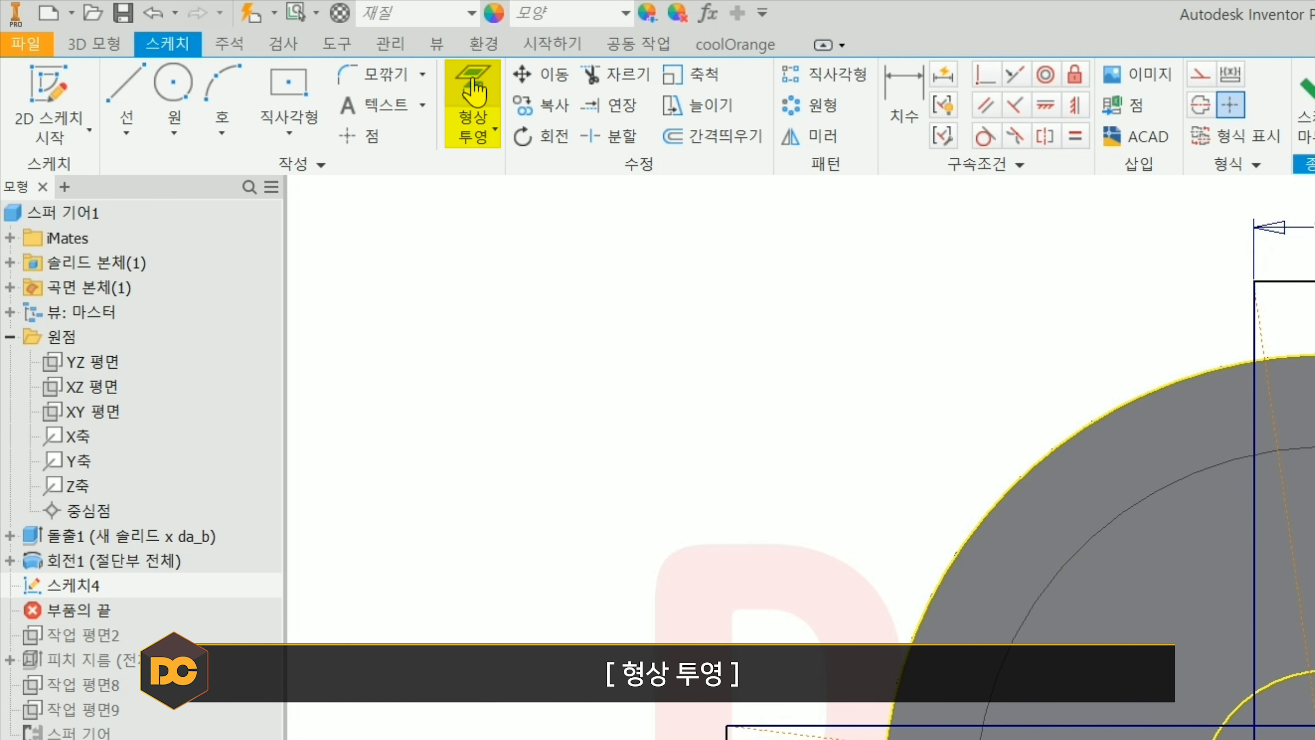
{"action": "left_click", "coordinate": [472, 88]}
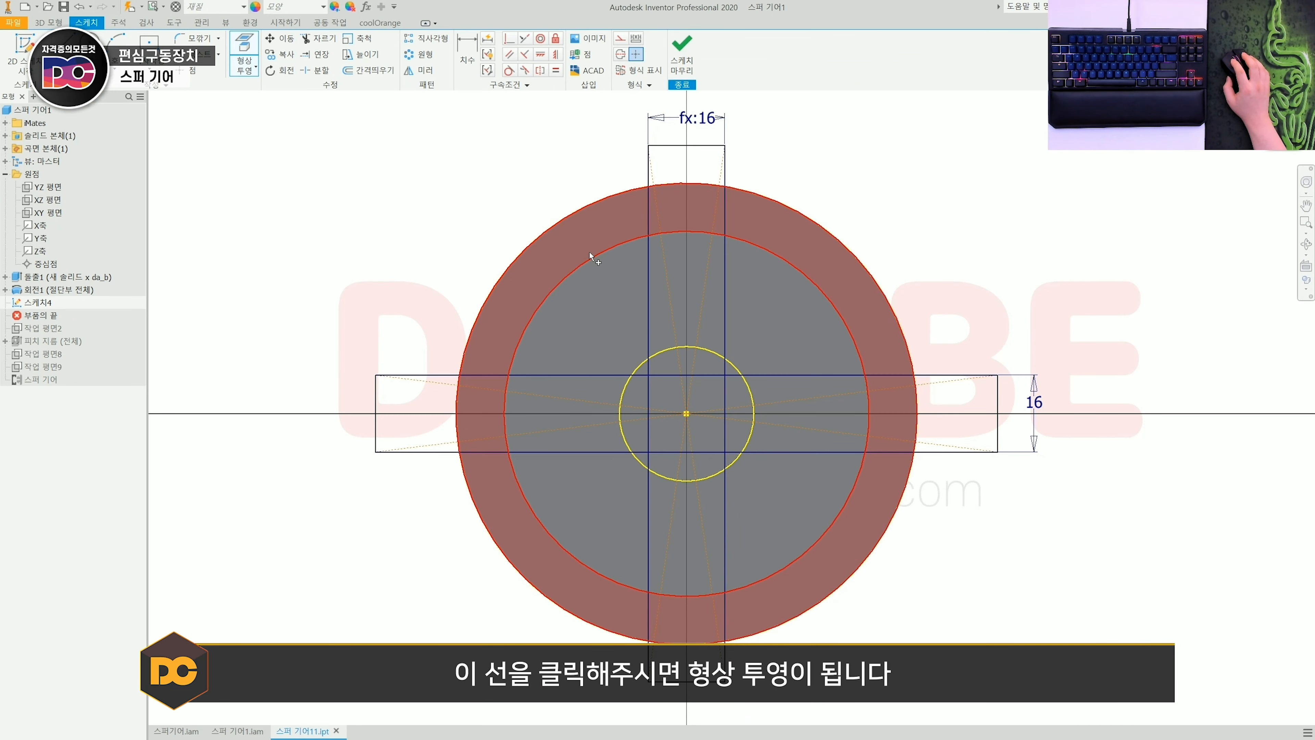
{"action": "left_click", "coordinate": [596, 252]}
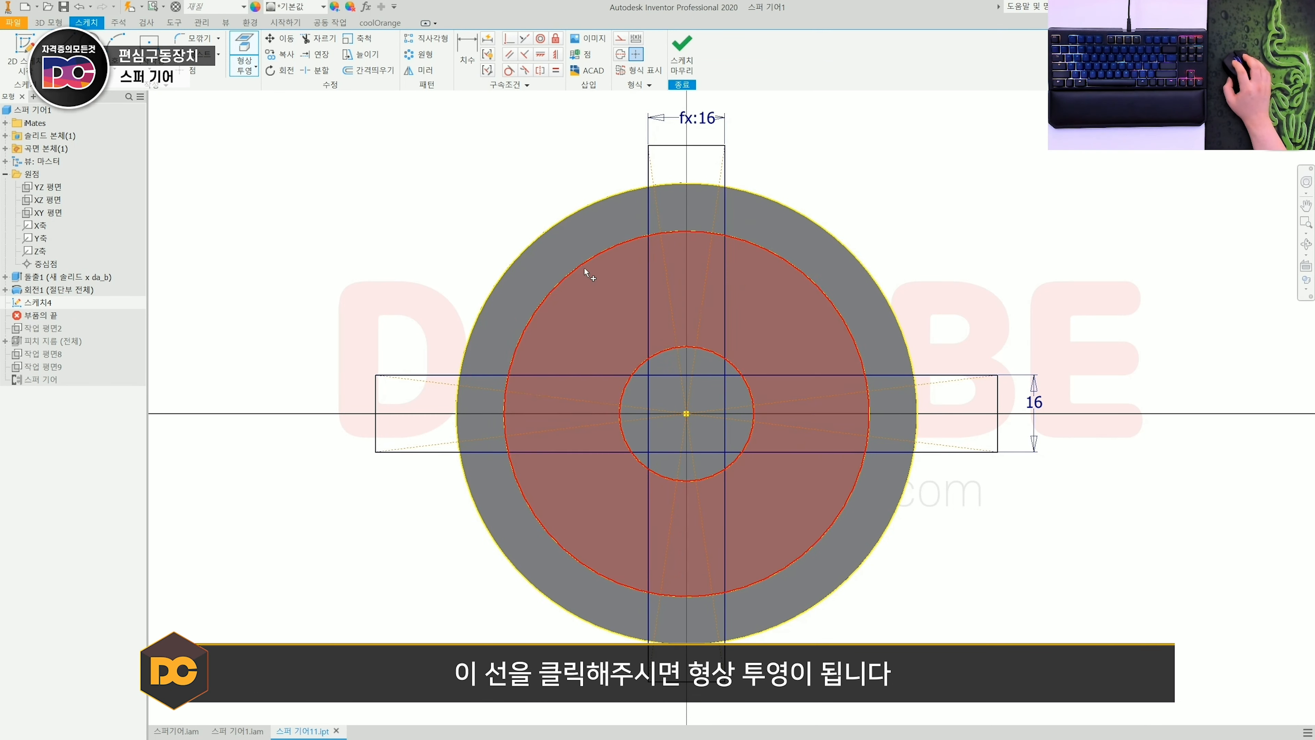
{"action": "left_click", "coordinate": [727, 393]}
Lengthen the horizontal rectangle from its corner so that it reaches farther beyond the gear's outer circle, without dimensioning its length
{"action": "scroll", "coordinate": [587, 346], "scroll_direction": "down", "scroll_amount": 1}
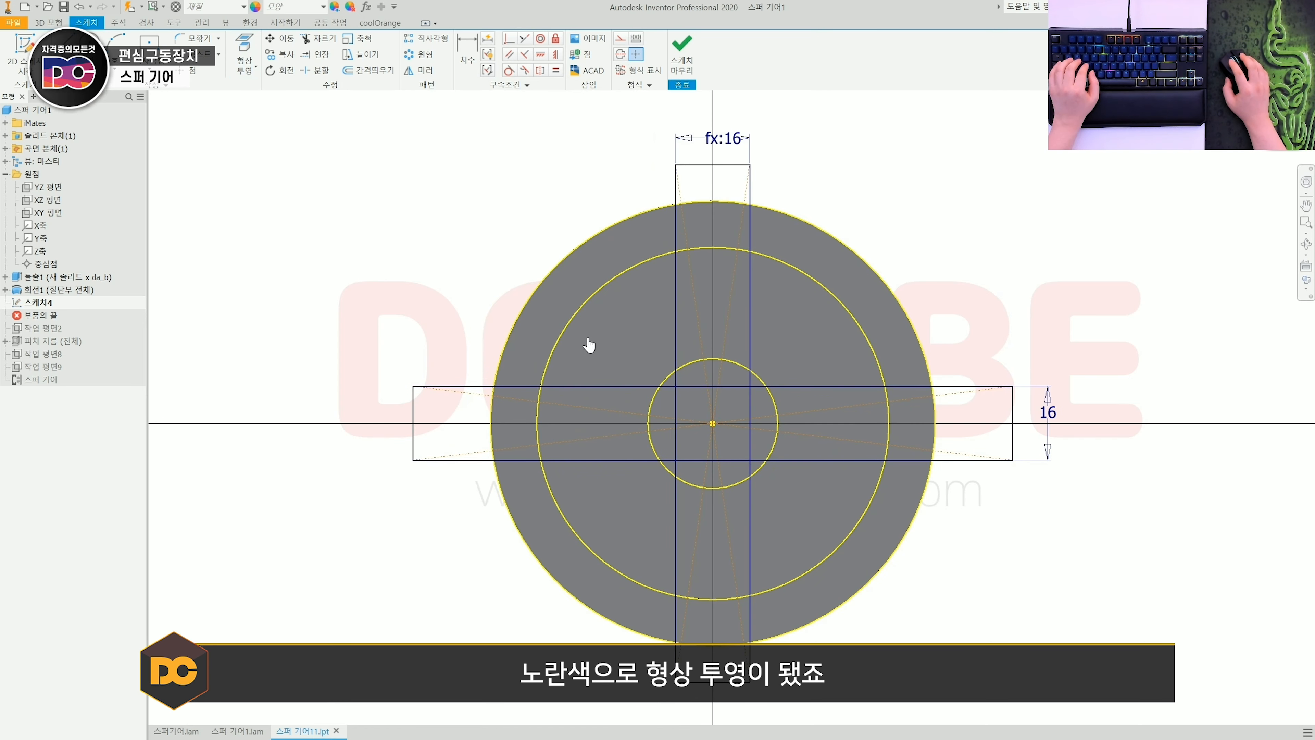
{"action": "key", "text": "d"}
{"action": "left_click", "coordinate": [964, 460]}
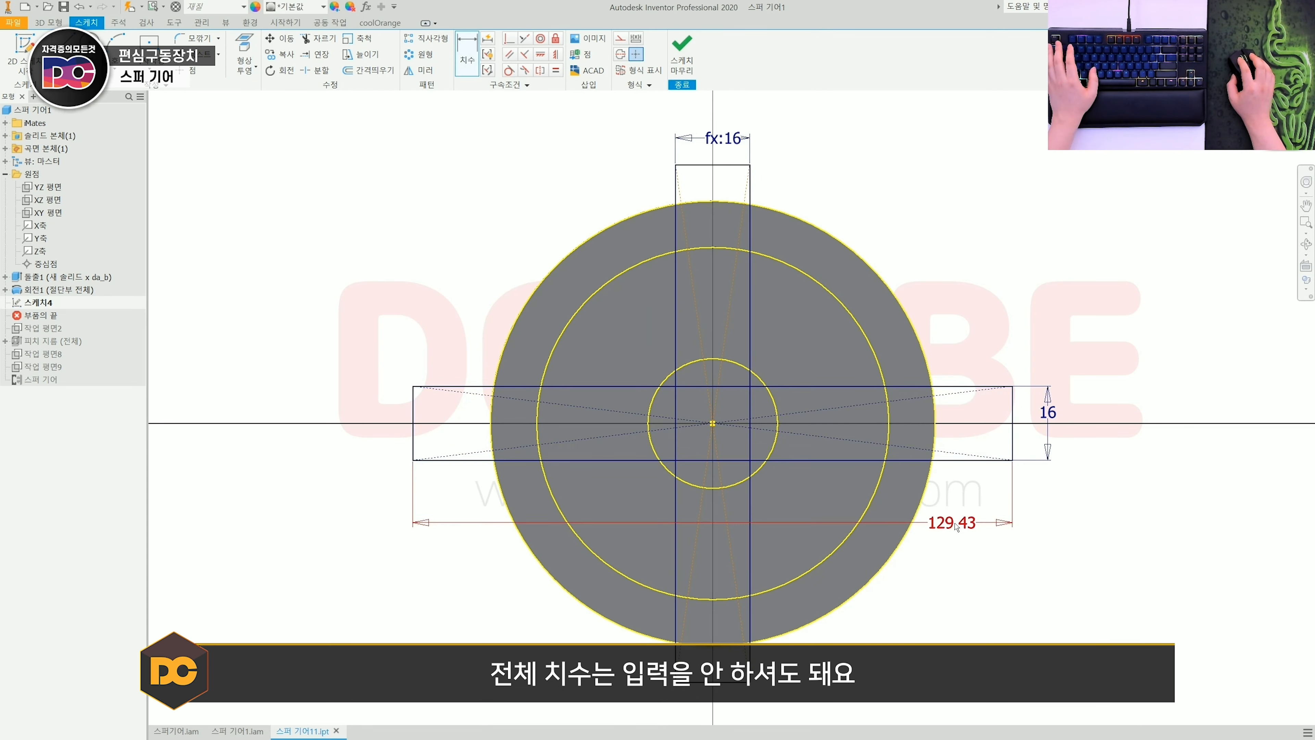
{"action": "key", "text": "Escape"}
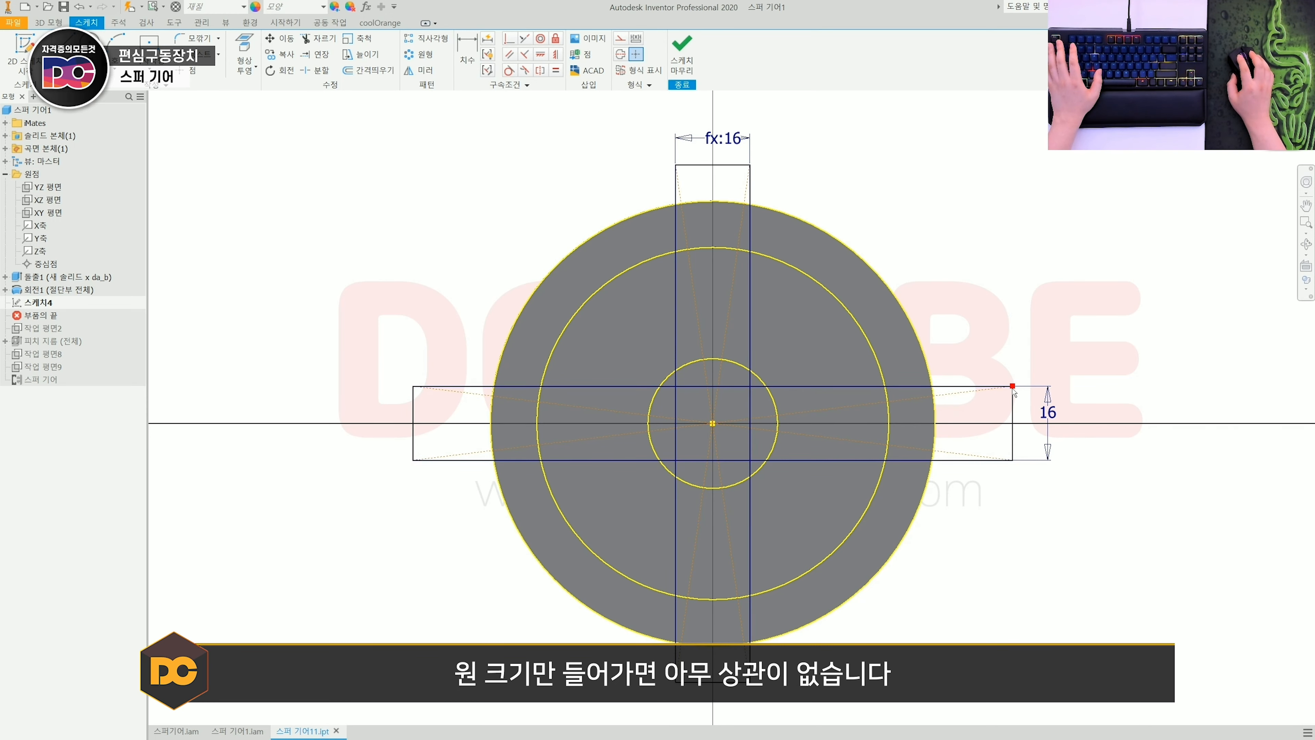
{"action": "left_click_drag", "start_coordinate": [1013, 386], "coordinate": [1103, 386]}
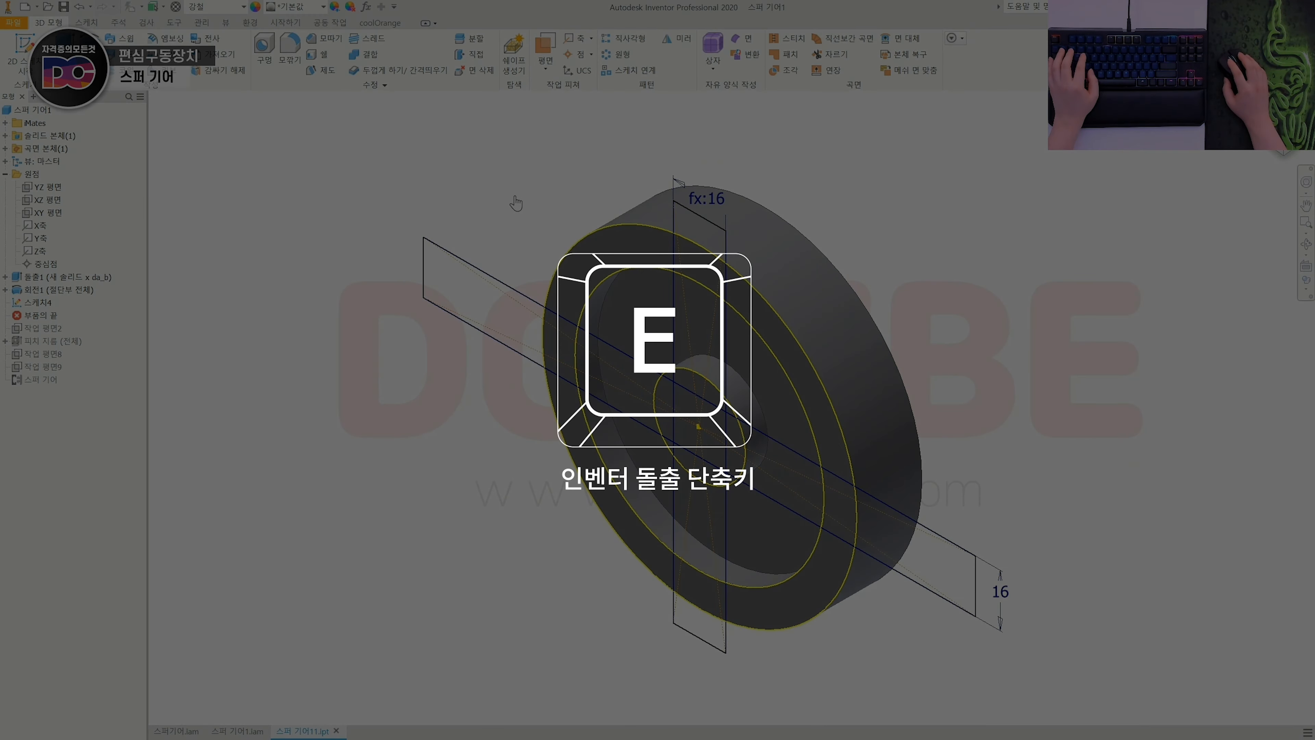
{"action": "key", "text": "e"}
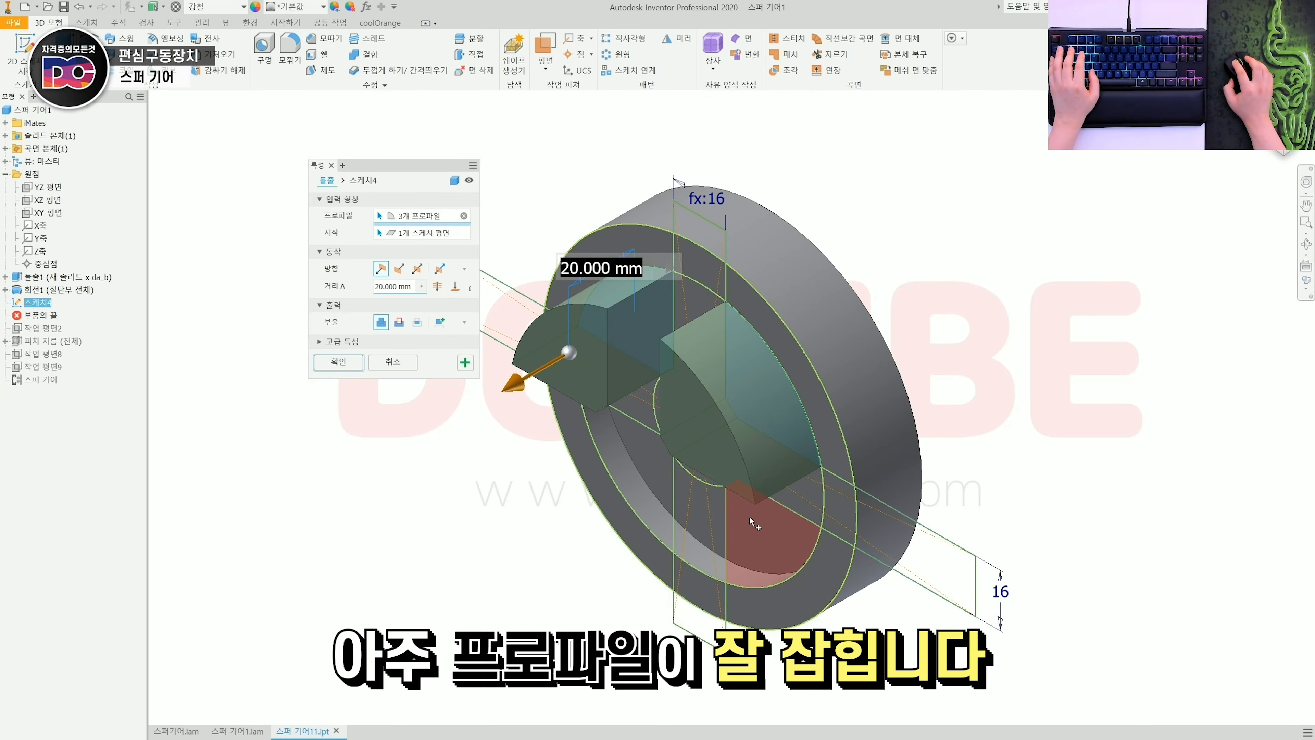
{"action": "left_click", "coordinate": [642, 473]}
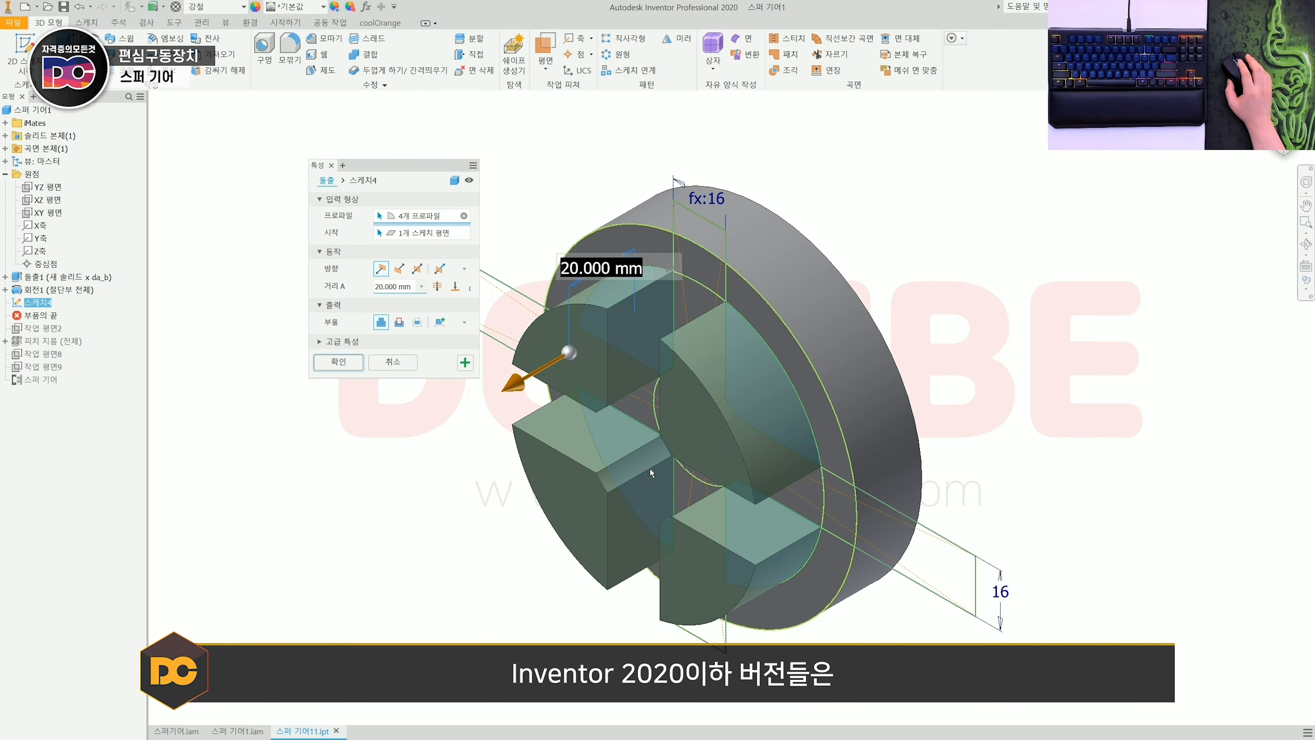
{"action": "scroll", "coordinate": [666, 434], "scroll_direction": "up", "scroll_amount": 5}
{"action": "scroll", "coordinate": [683, 345], "scroll_direction": "down", "scroll_amount": 4}
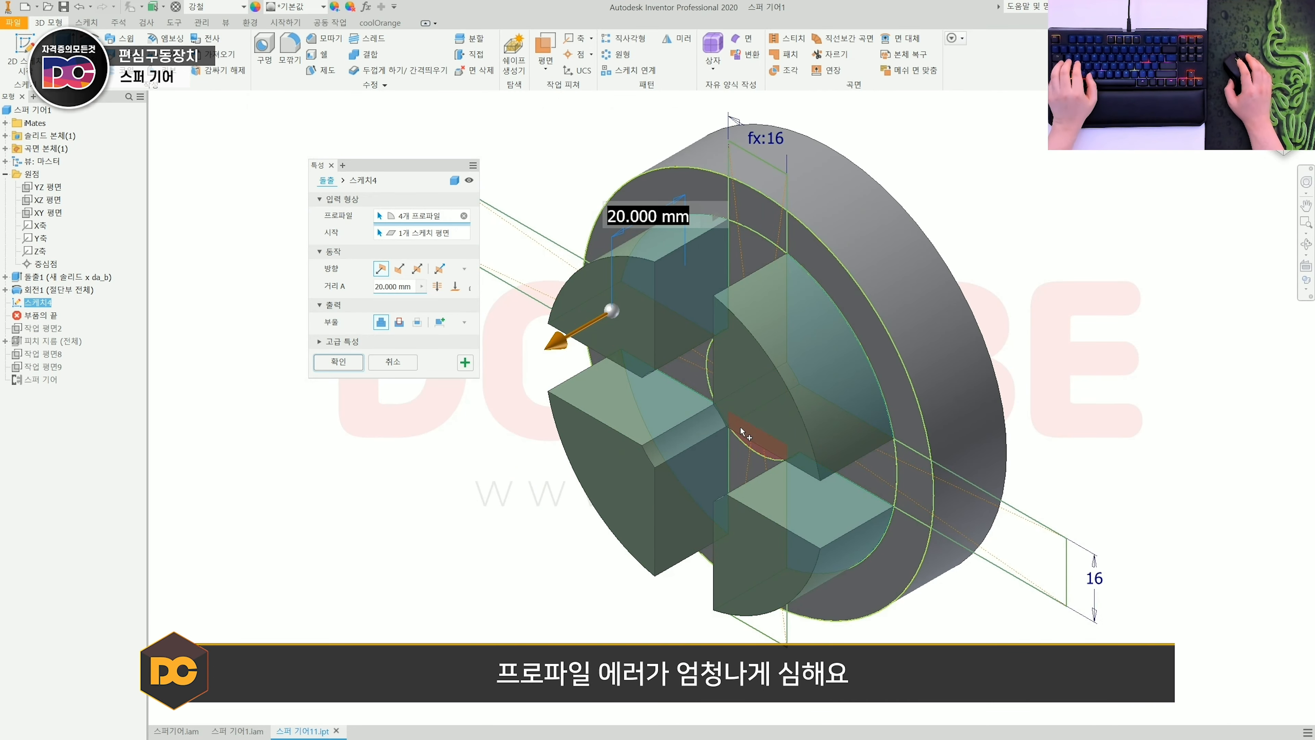
{"action": "middle_click_drag", "start_coordinate": [740, 427], "coordinate": [794, 387], "text": "shift"}
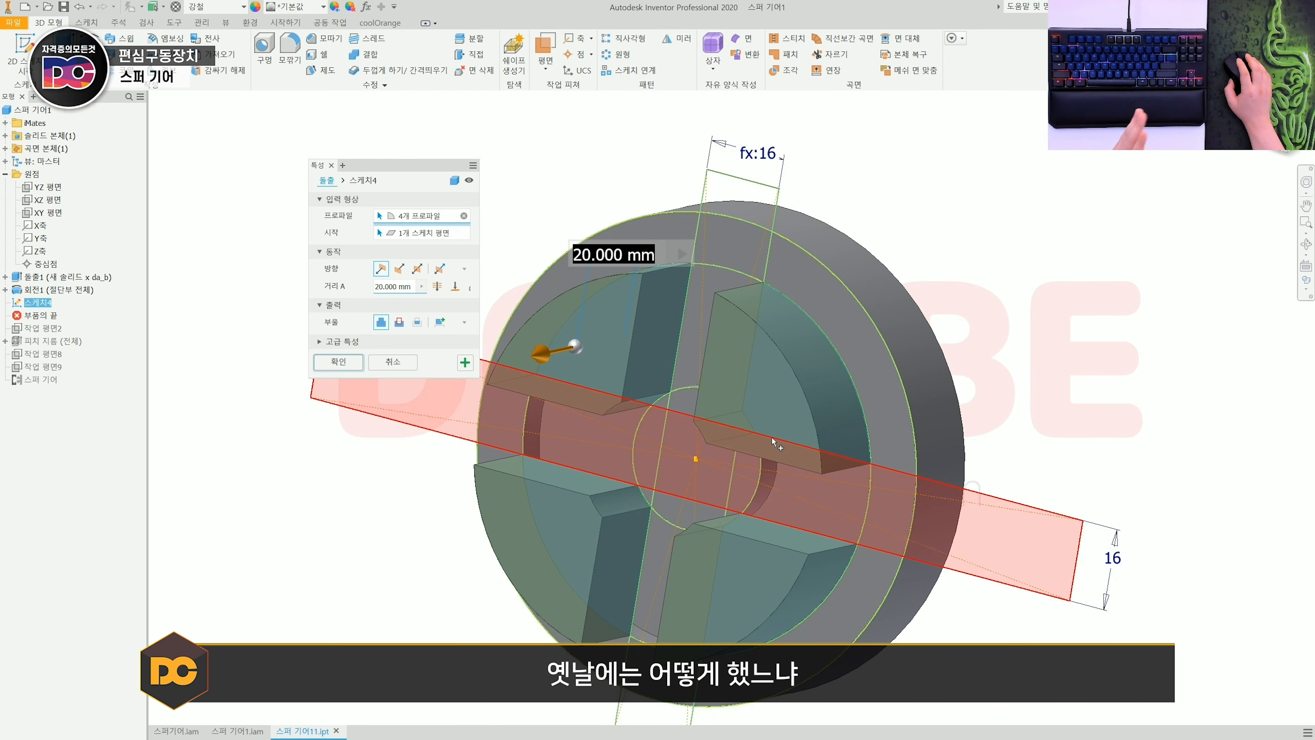
{"action": "key", "text": "Escape"}
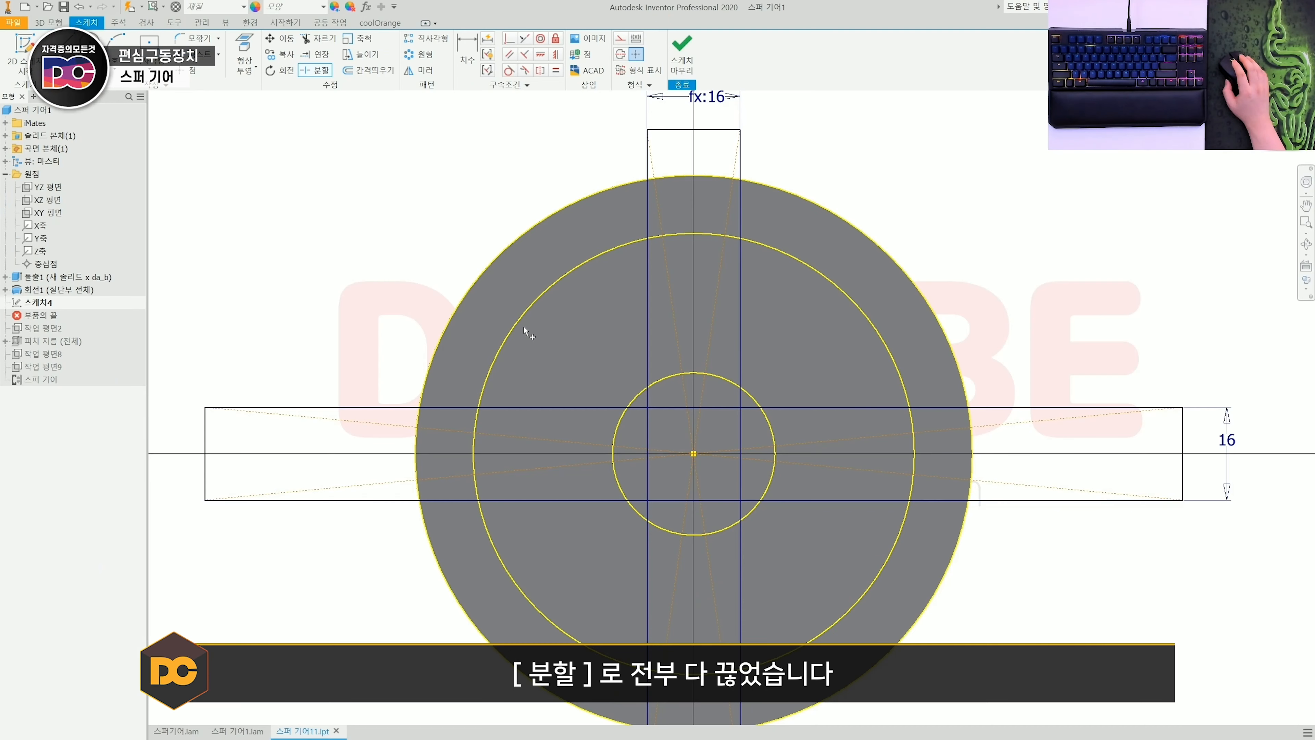
Try to split the sketch geometry where the rectangle lines cross the hub circle
{"action": "scroll", "coordinate": [521, 369], "scroll_direction": "up", "scroll_amount": 3}
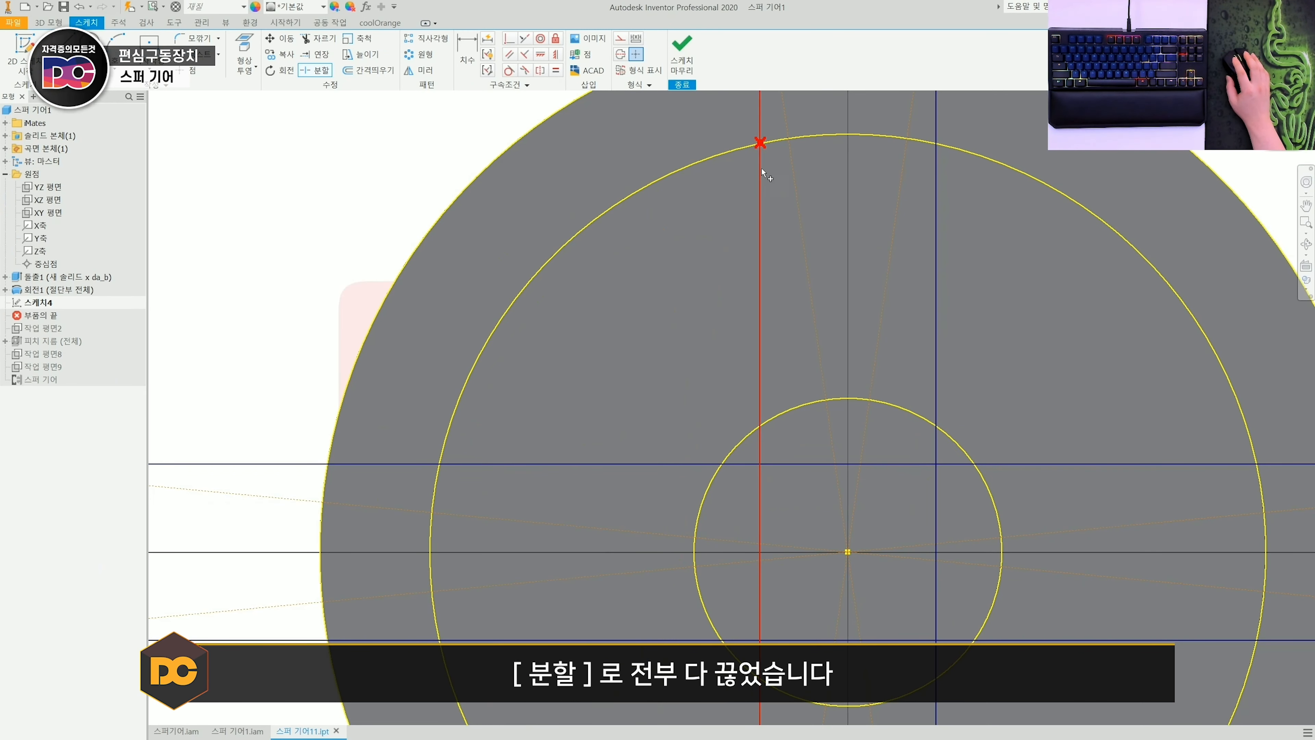
{"action": "left_click", "coordinate": [760, 424]}
{"action": "left_click", "coordinate": [722, 465]}
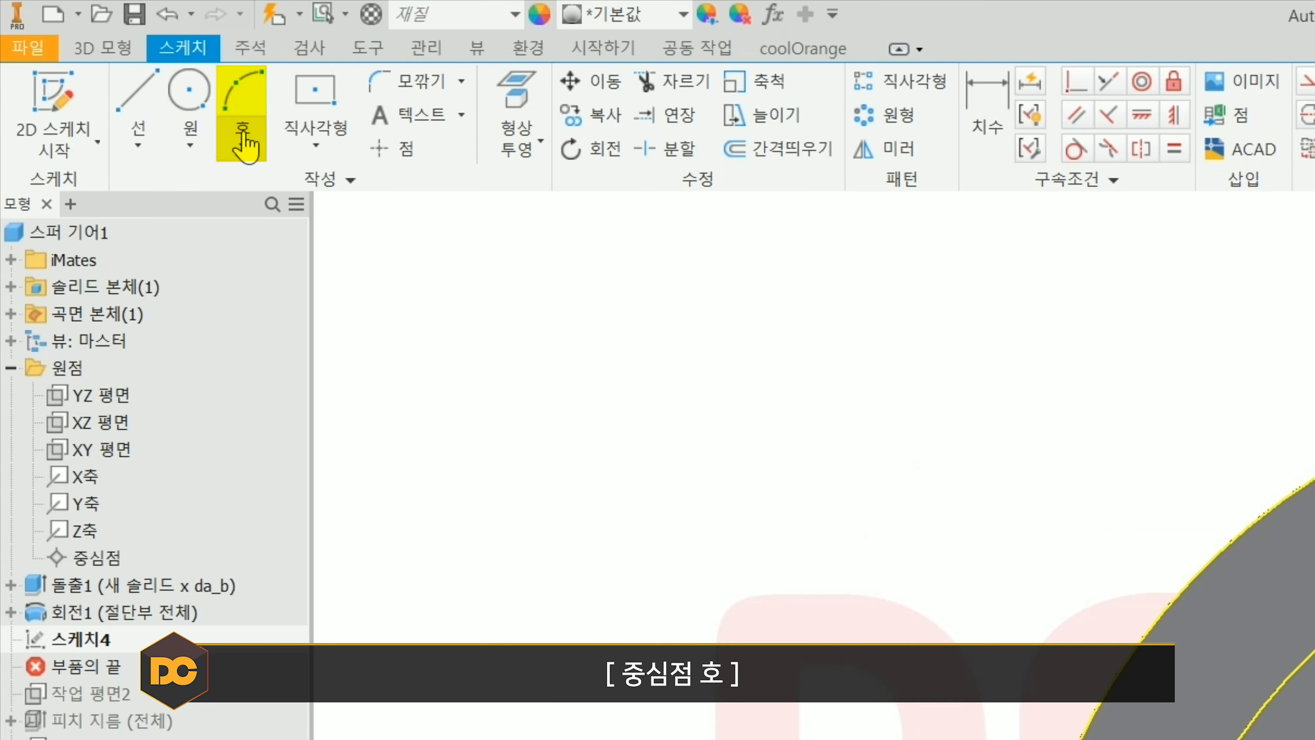
Draw center-point arcs about the gear's center over the hub and inner rim circles, closing the upper-left sector between the rectangle lines
{"action": "left_click", "coordinate": [244, 147]}
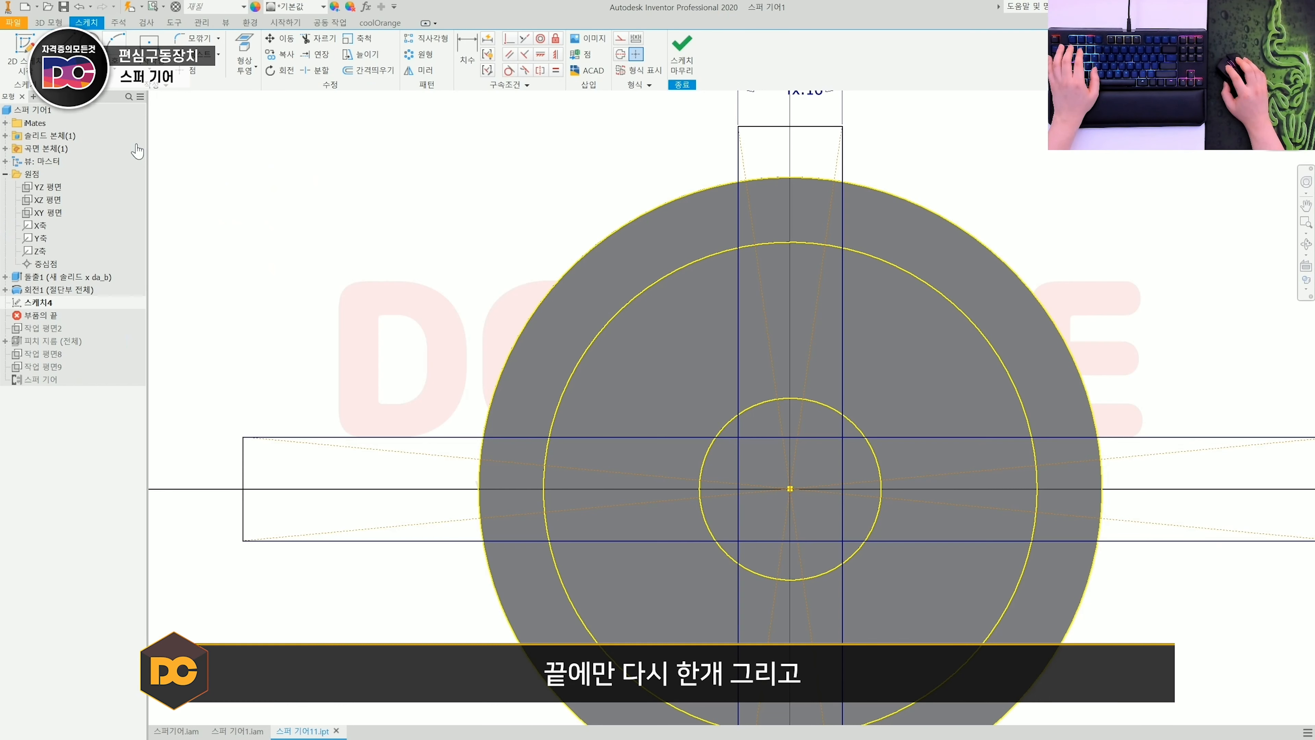
{"action": "scroll", "coordinate": [805, 513], "scroll_direction": "up", "scroll_amount": 2}
{"action": "left_click", "coordinate": [807, 510]}
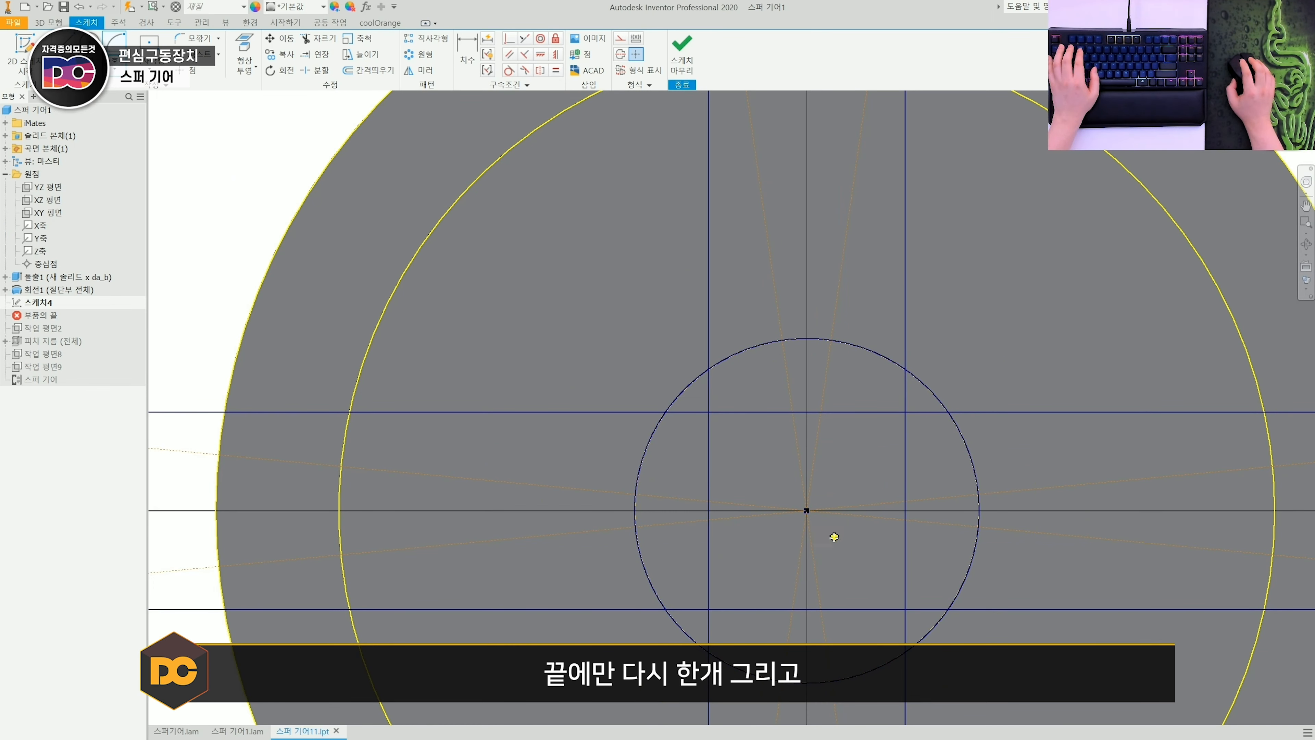
{"action": "scroll", "coordinate": [834, 537], "scroll_direction": "down", "scroll_amount": 3}
{"action": "left_click", "coordinate": [817, 520]}
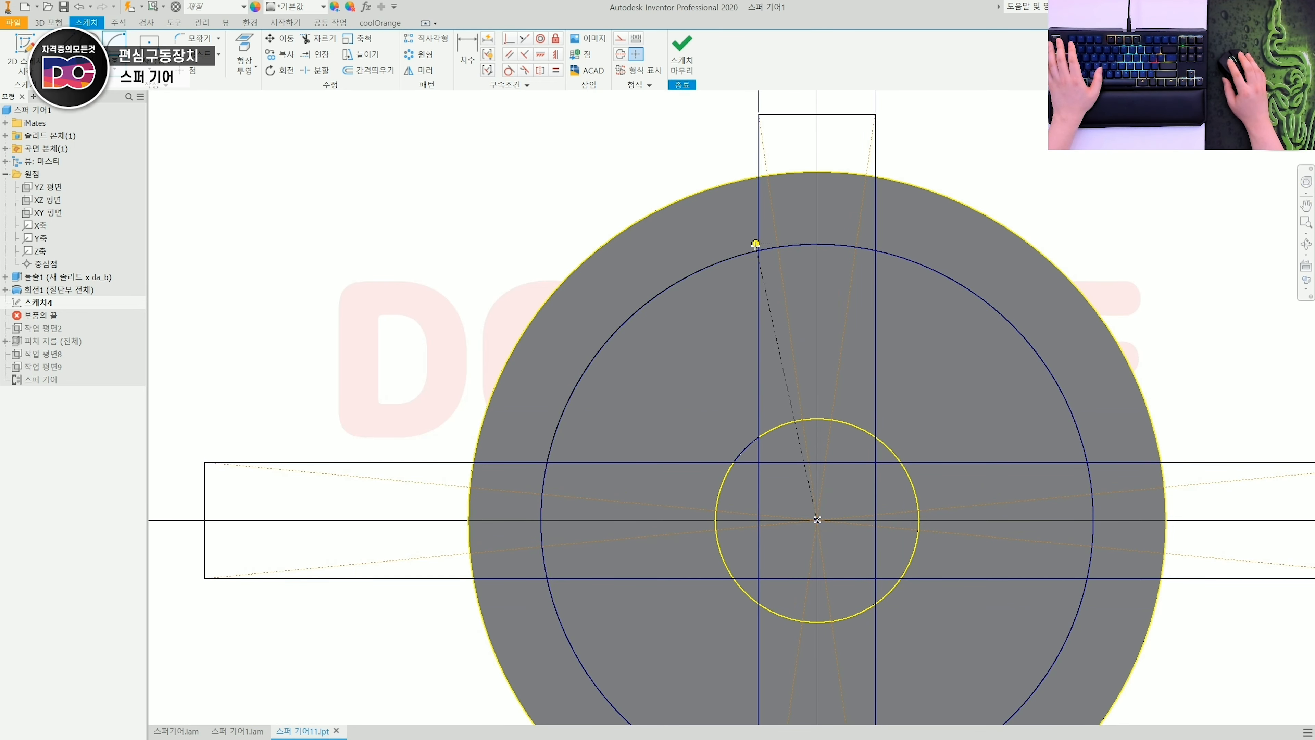
{"action": "key", "text": "Escape"}
{"action": "middle_click_drag", "start_coordinate": [973, 552], "coordinate": [938, 526]}
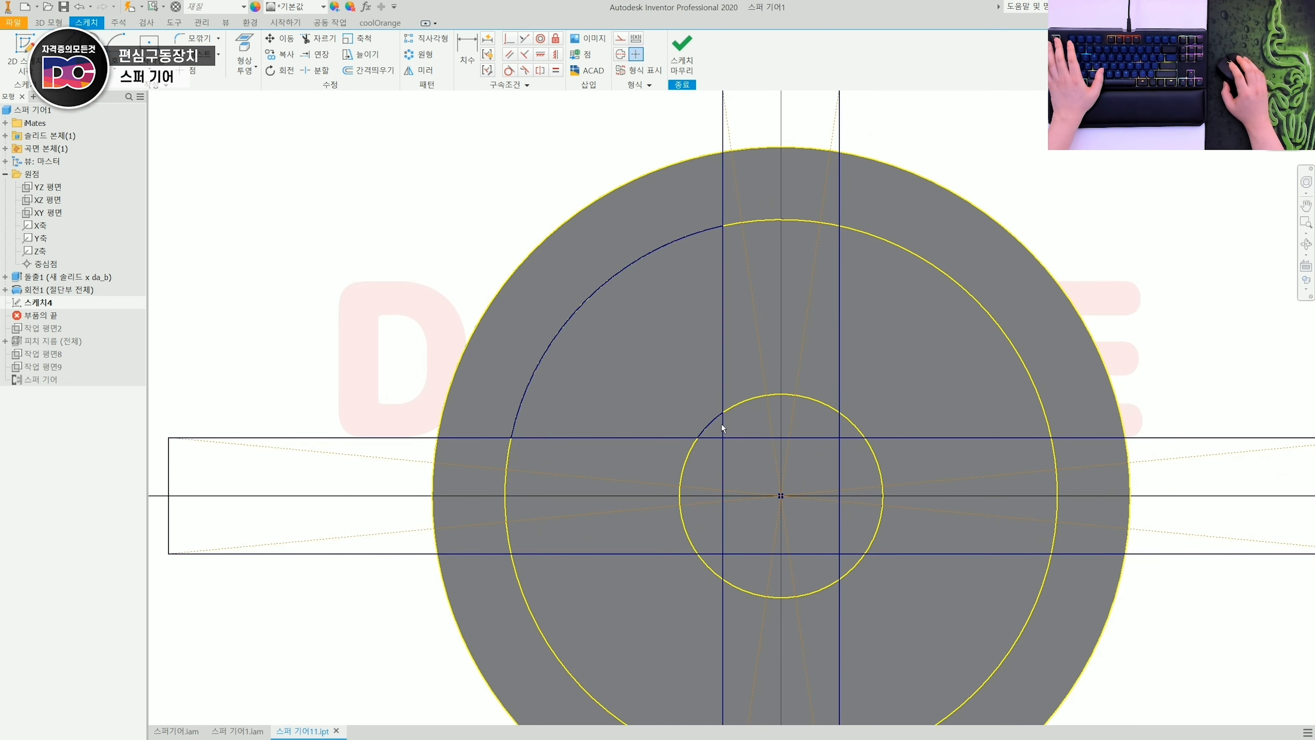
Extrude the four sectors between the crossing rectangles as a through-all cut into the body, leaving four spokes
{"action": "key", "text": "e"}
{"action": "middle_click_drag", "start_coordinate": [522, 356], "coordinate": [471, 324]}
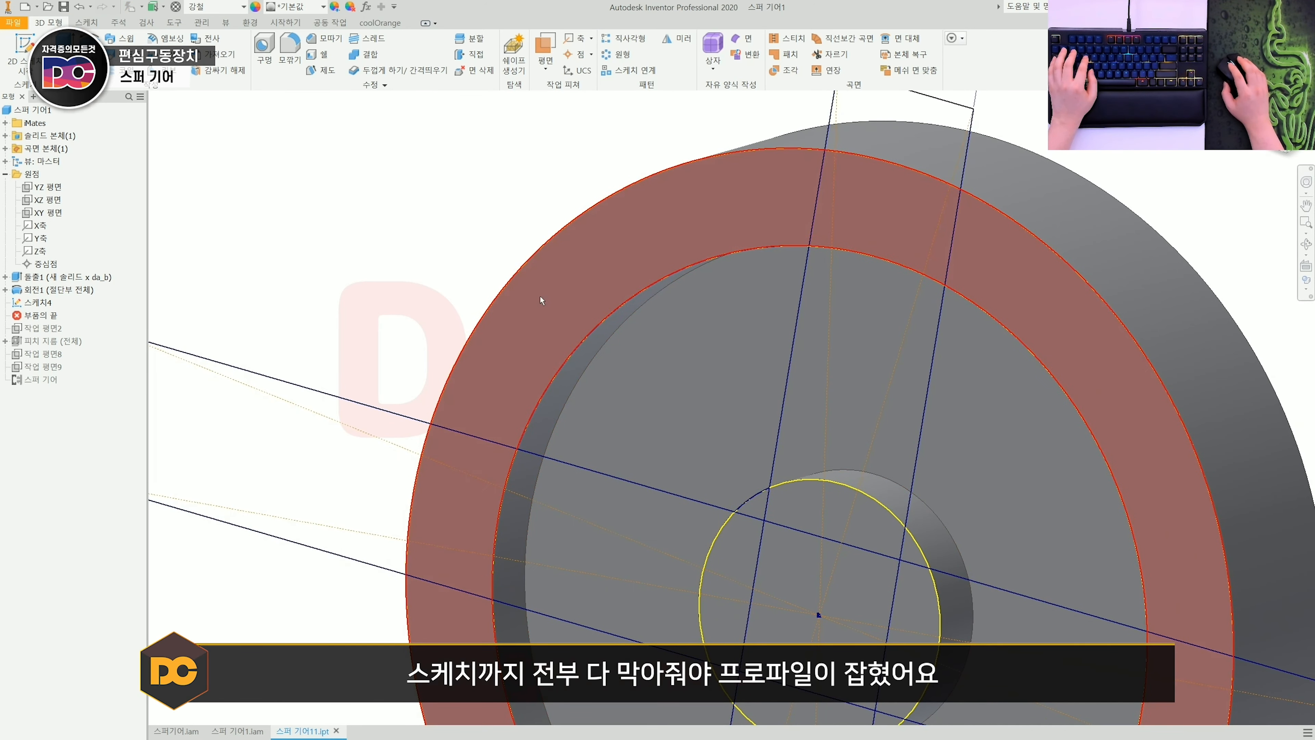
{"action": "key", "text": "e"}
{"action": "left_click", "coordinate": [750, 393]}
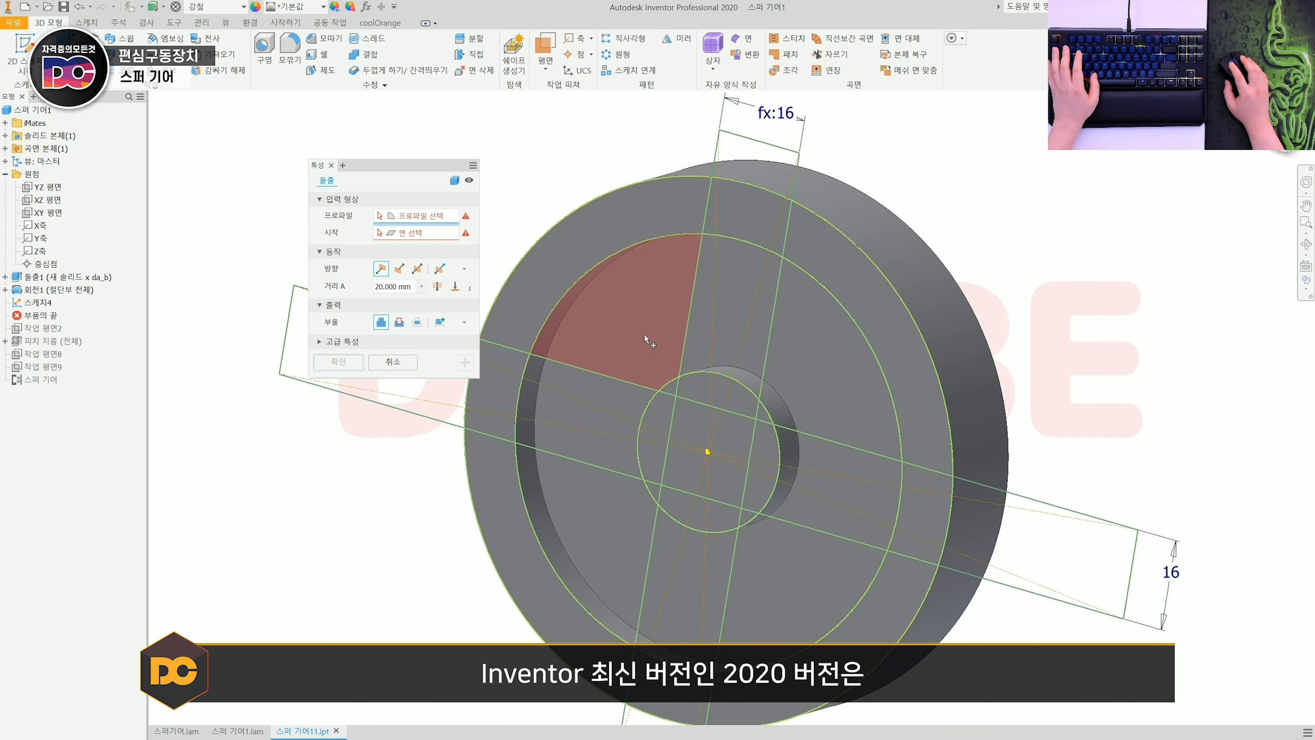
{"action": "left_click", "coordinate": [644, 335]}
{"action": "left_click", "coordinate": [833, 409]}
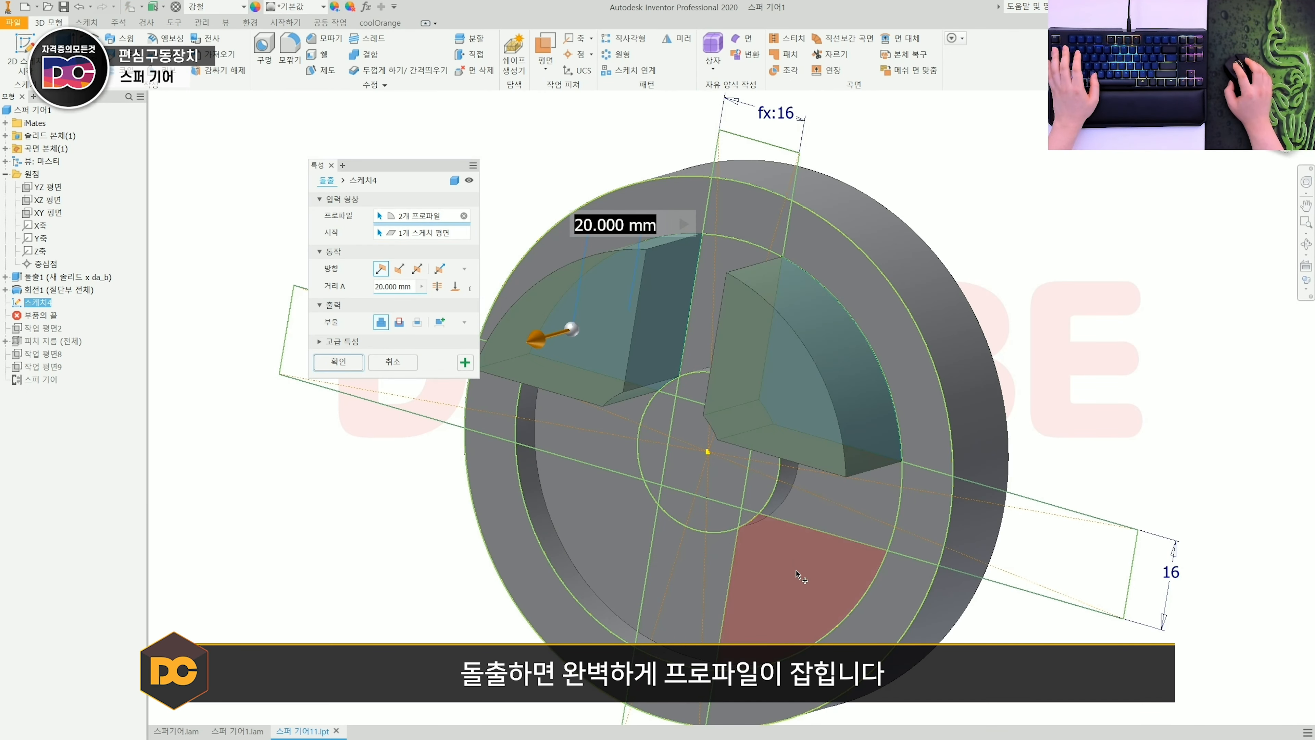
{"action": "left_click", "coordinate": [725, 580]}
{"action": "left_click", "coordinate": [603, 539]}
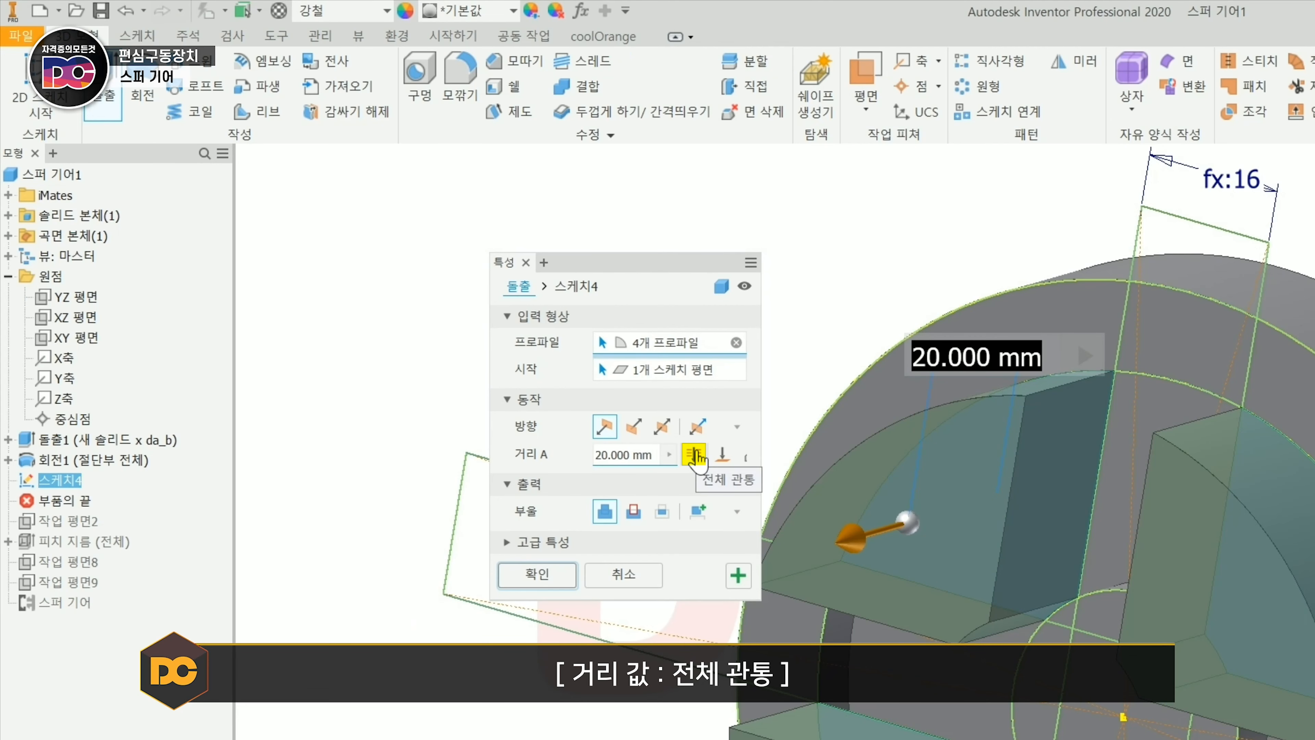
{"action": "left_click", "coordinate": [437, 286]}
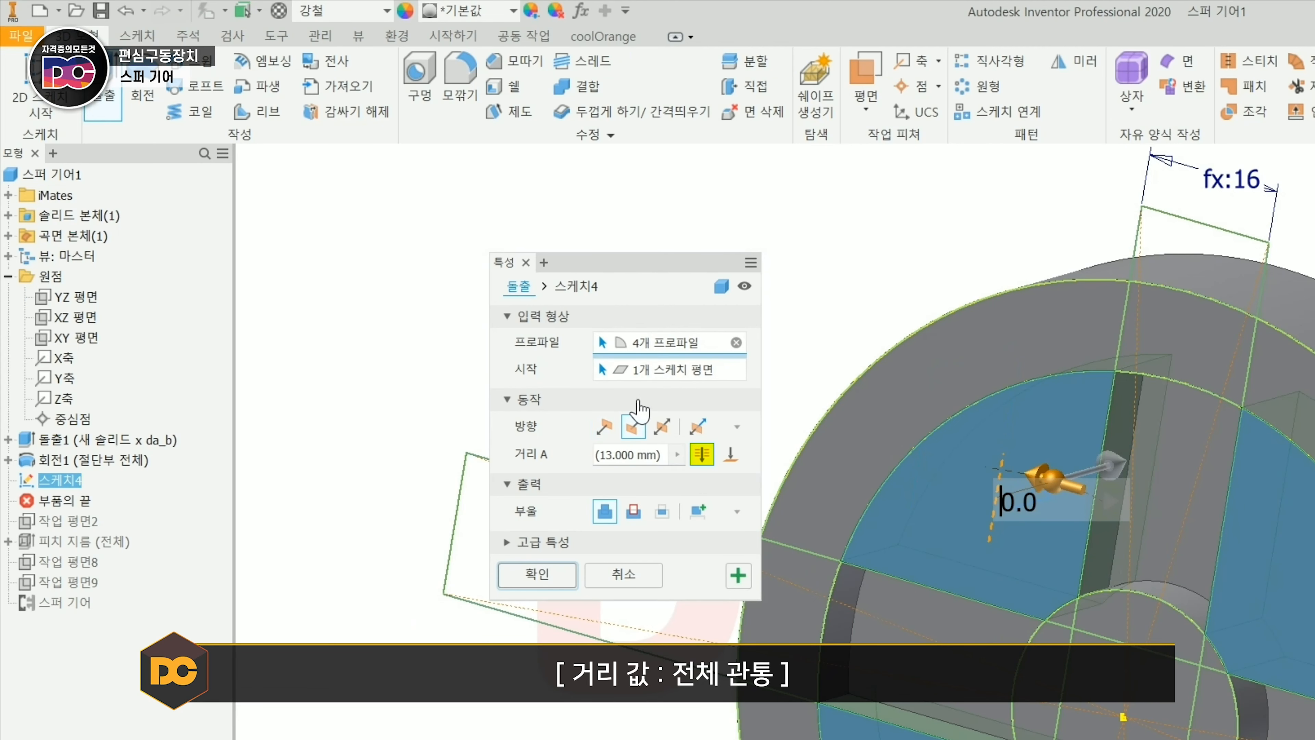
{"action": "left_click", "coordinate": [632, 511]}
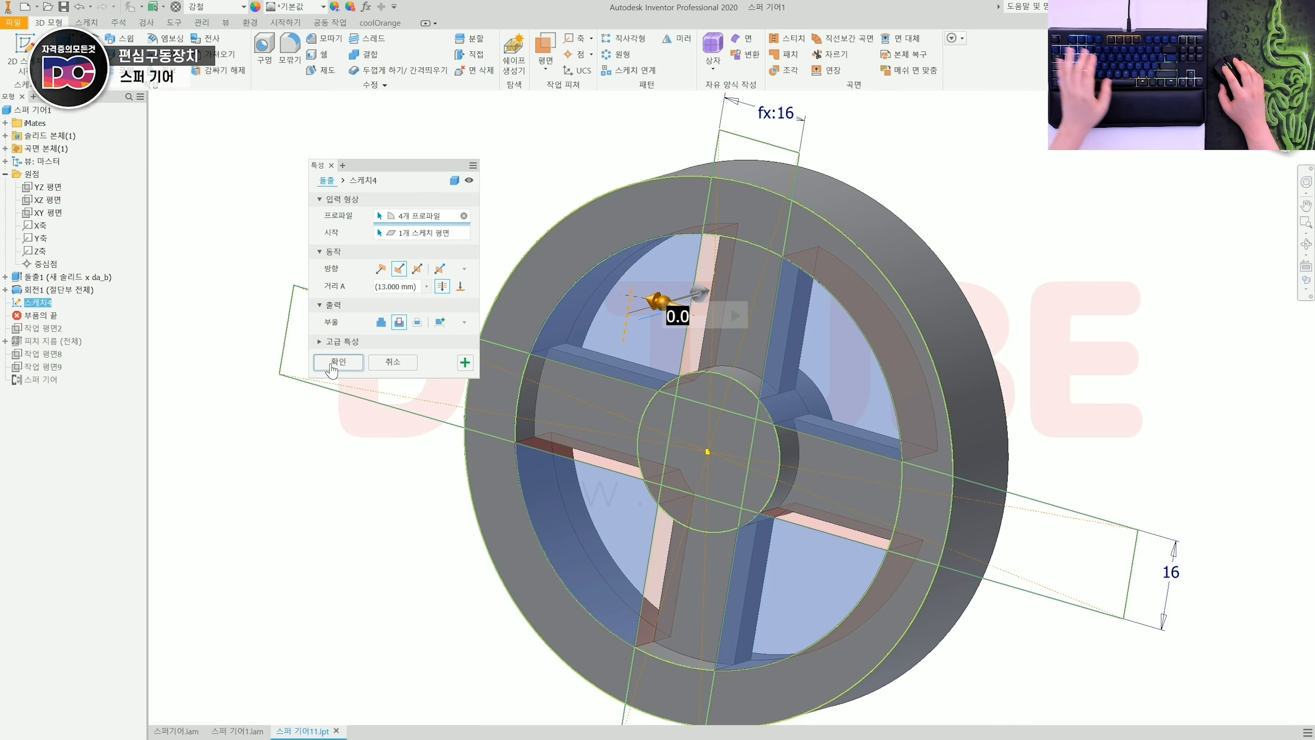
{"action": "left_click", "coordinate": [537, 574]}
{"action": "middle_click_drag", "start_coordinate": [716, 470], "coordinate": [716, 431], "text": "shift"}
{"action": "key", "text": "F6"}
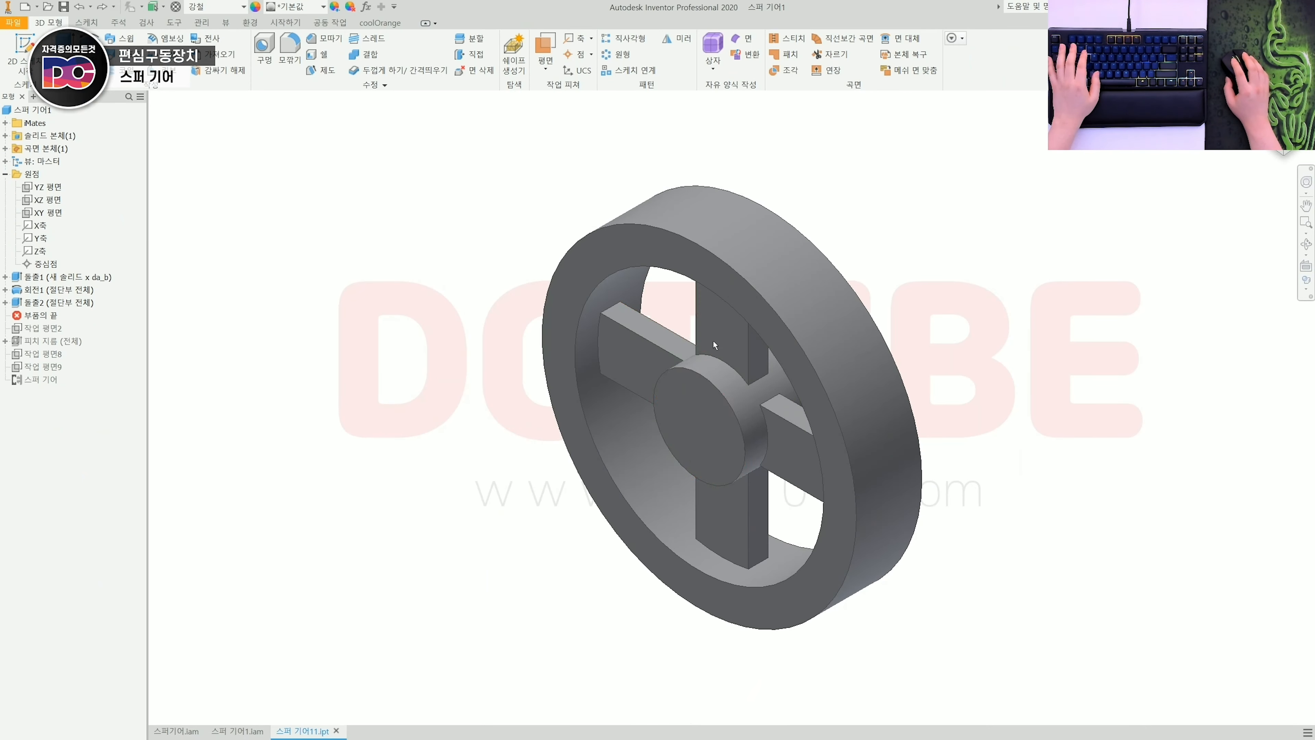
Start a new sketch on the front face of the gear's hub
{"action": "left_click", "coordinate": [693, 396]}
{"action": "key", "text": "s"}
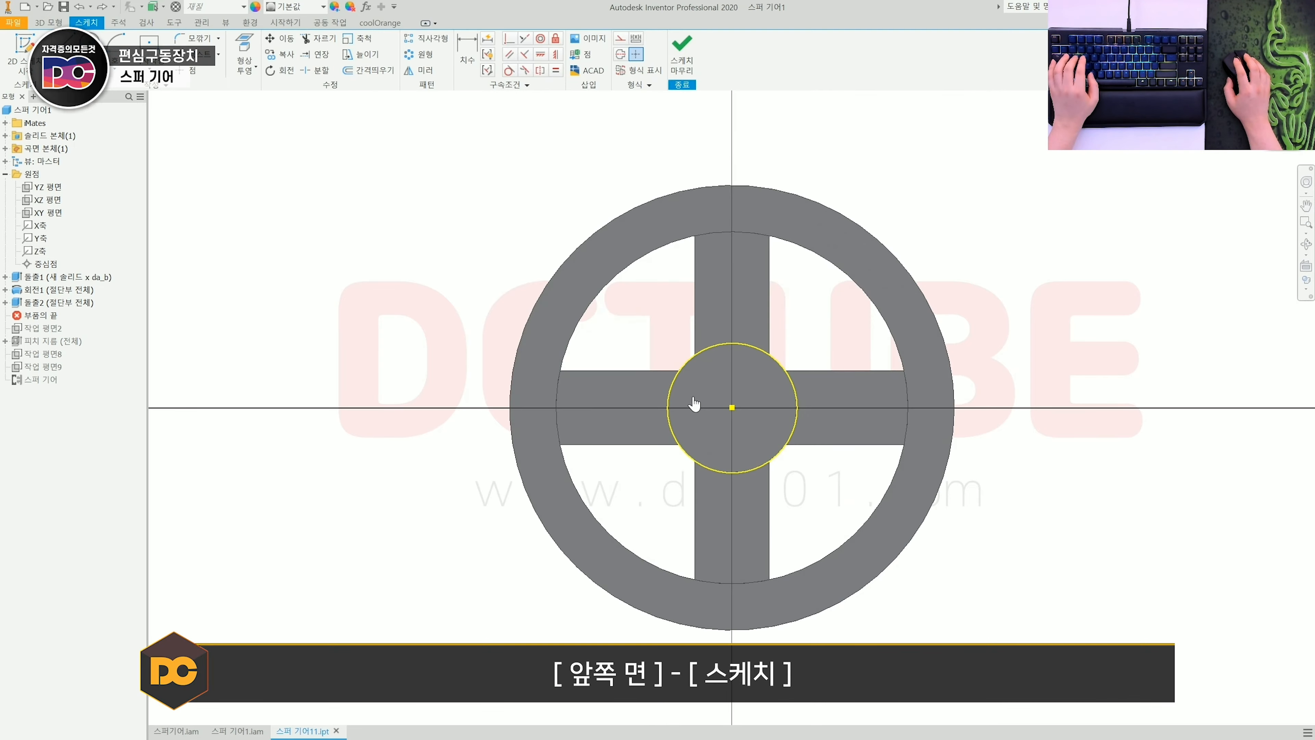
{"action": "scroll", "coordinate": [724, 388], "scroll_direction": "up", "scroll_amount": 4}
{"action": "middle_click_drag", "start_coordinate": [752, 394], "coordinate": [648, 362]}
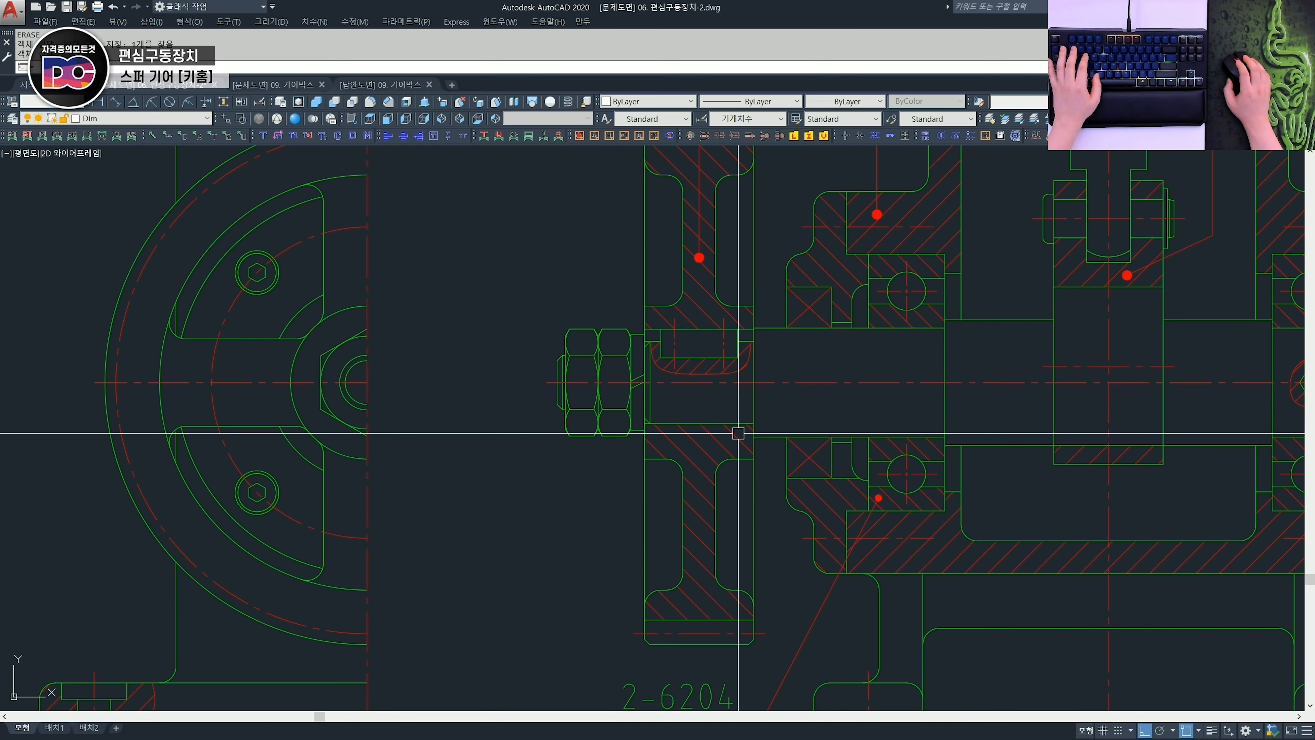
Switch to the assembly drawing in AutoCAD and dimension the diameter of the shaft section inside the gear hub
{"action": "scroll", "coordinate": [735, 434], "scroll_direction": "up", "scroll_amount": 3}
{"action": "type", "text": "dli"}
{"action": "key", "text": "space"}
{"action": "left_click", "coordinate": [726, 331]}
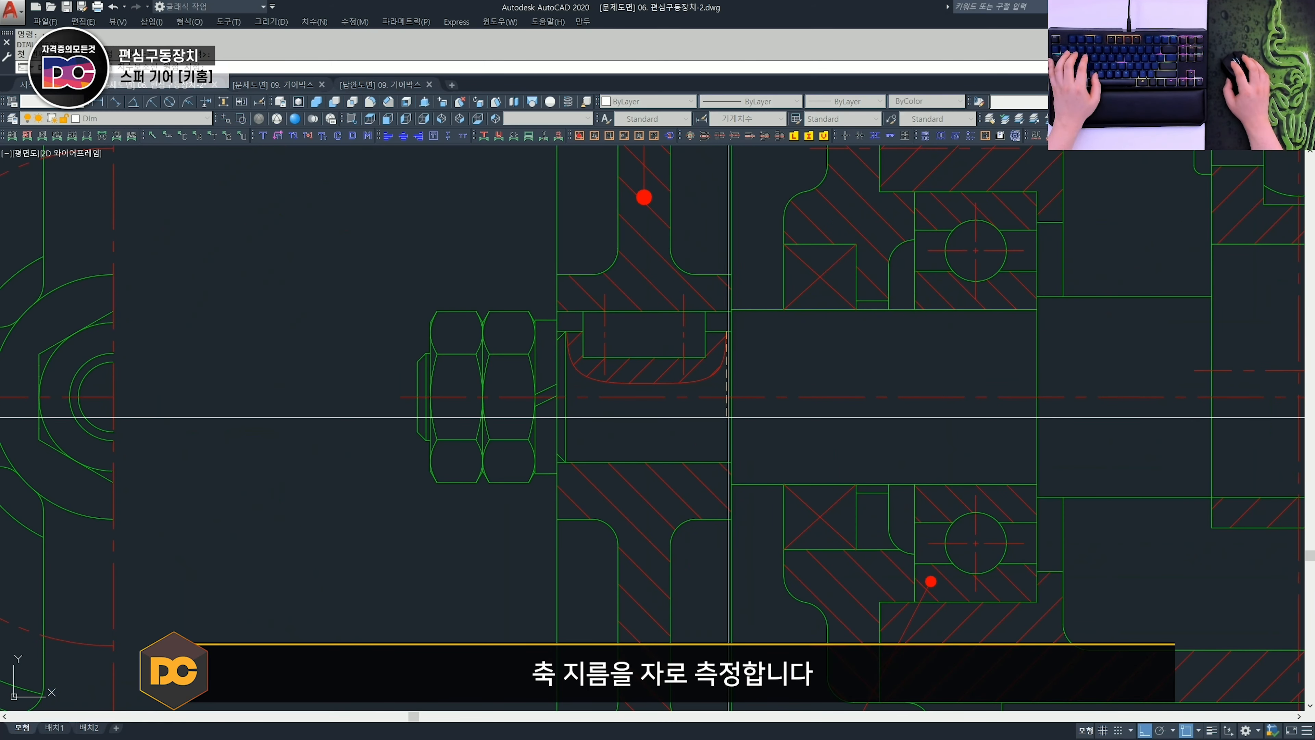
{"action": "left_click", "coordinate": [731, 462]}
{"action": "left_click", "coordinate": [830, 463]}
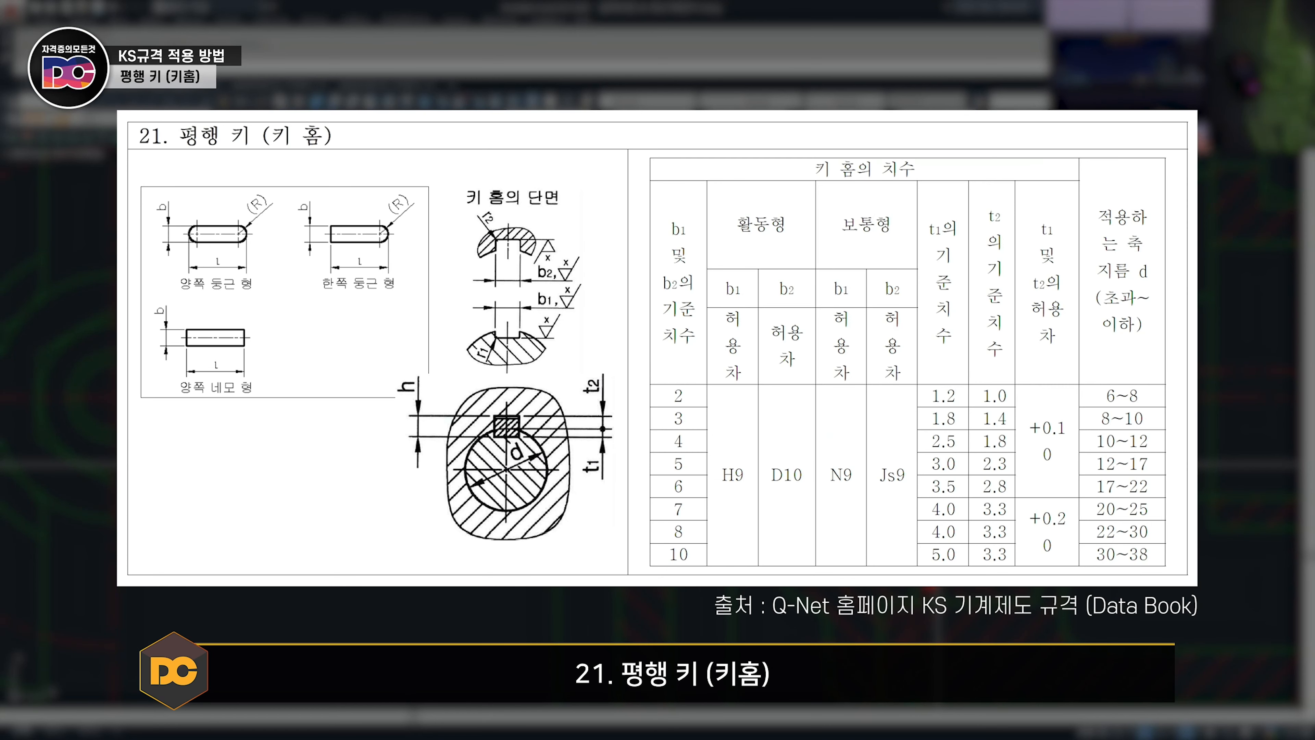
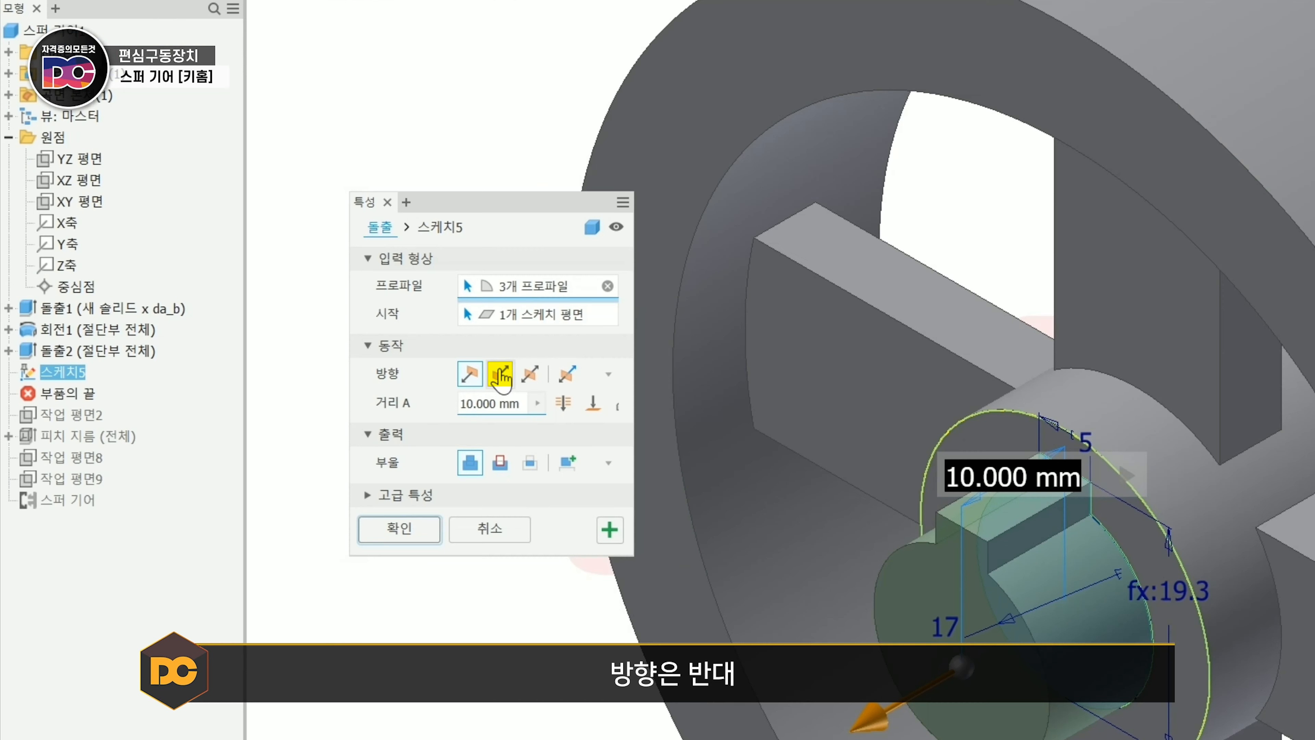
Extrude the 17 mm bore and 5 mm wide keyway profiles as a through-all cut into the hub, with the direction reversed
{"action": "left_click", "coordinate": [300, 316]}
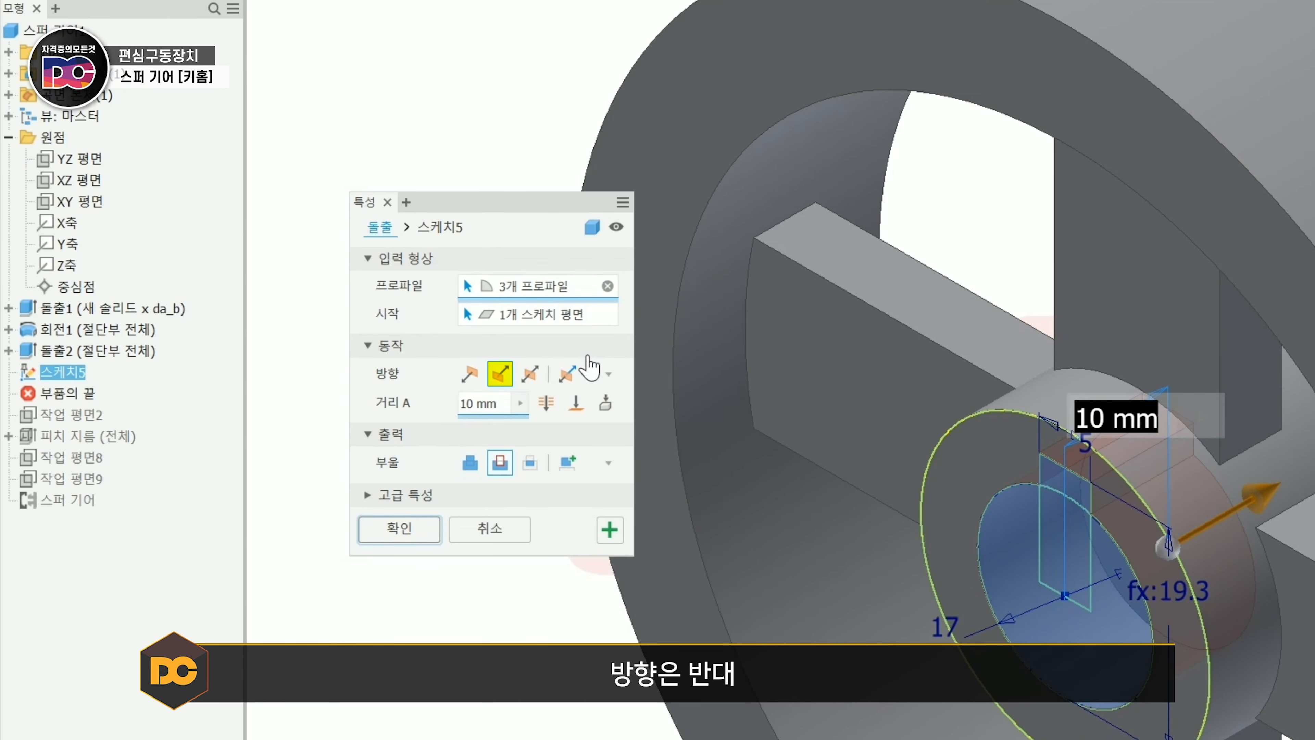
{"action": "left_click", "coordinate": [544, 408]}
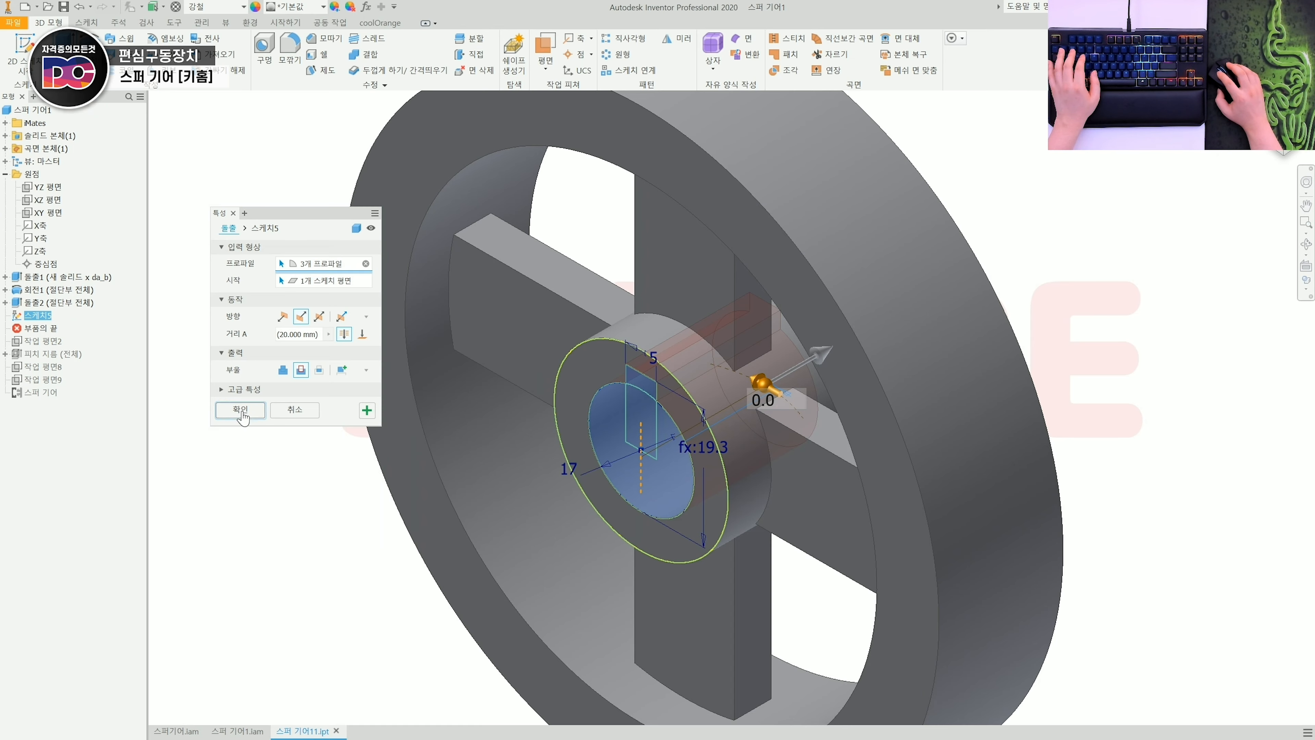
{"action": "left_click", "coordinate": [240, 409]}
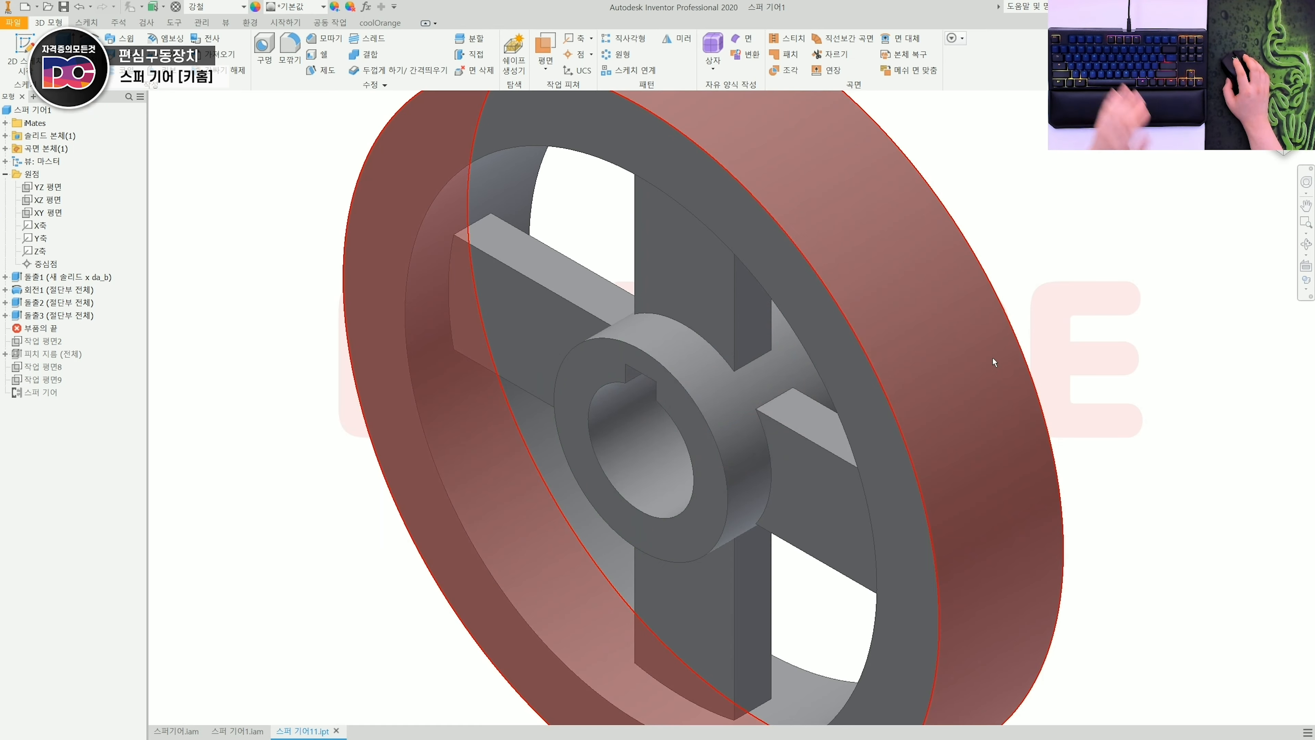
Chamfer the circular bore edges on both sides of the hub by 1 mm
{"action": "scroll", "coordinate": [991, 355], "scroll_direction": "up", "scroll_amount": 3}
{"action": "middle_click_drag", "start_coordinate": [982, 345], "coordinate": [1007, 309], "text": "shift"}
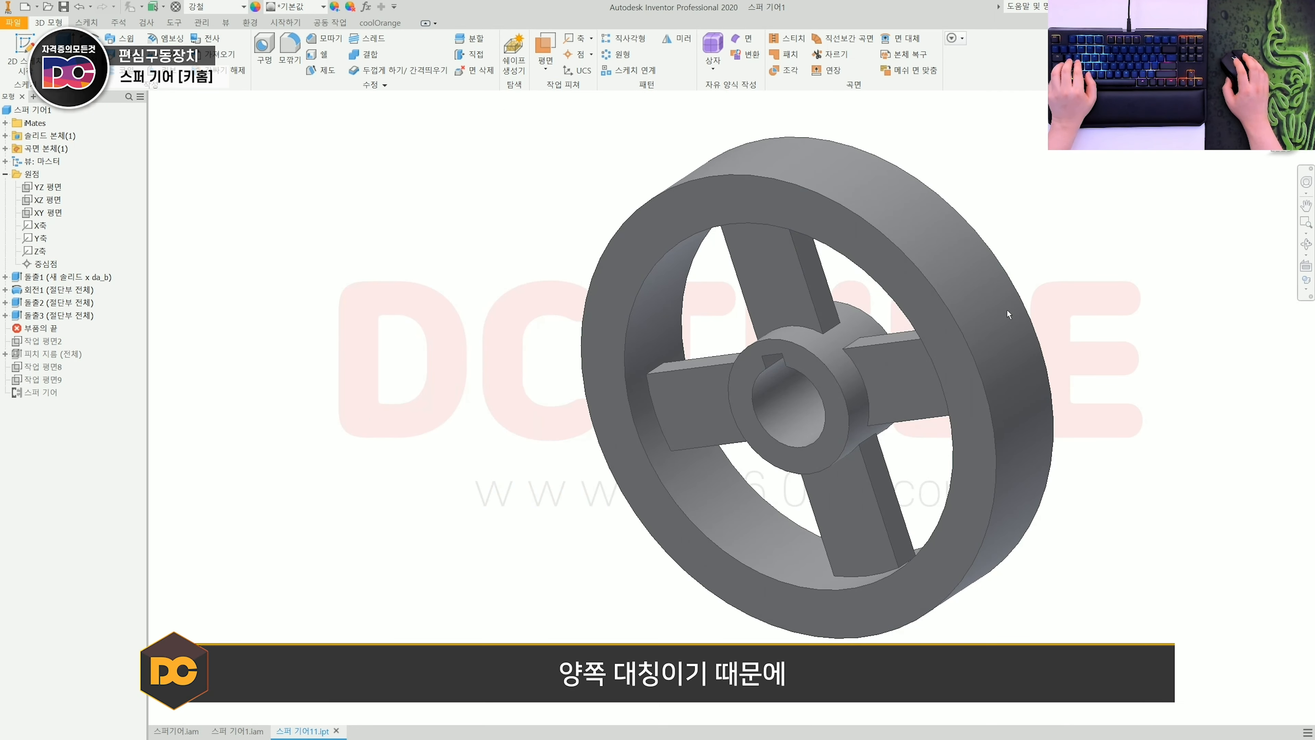
{"action": "scroll", "coordinate": [1005, 311], "scroll_direction": "down", "scroll_amount": 3}
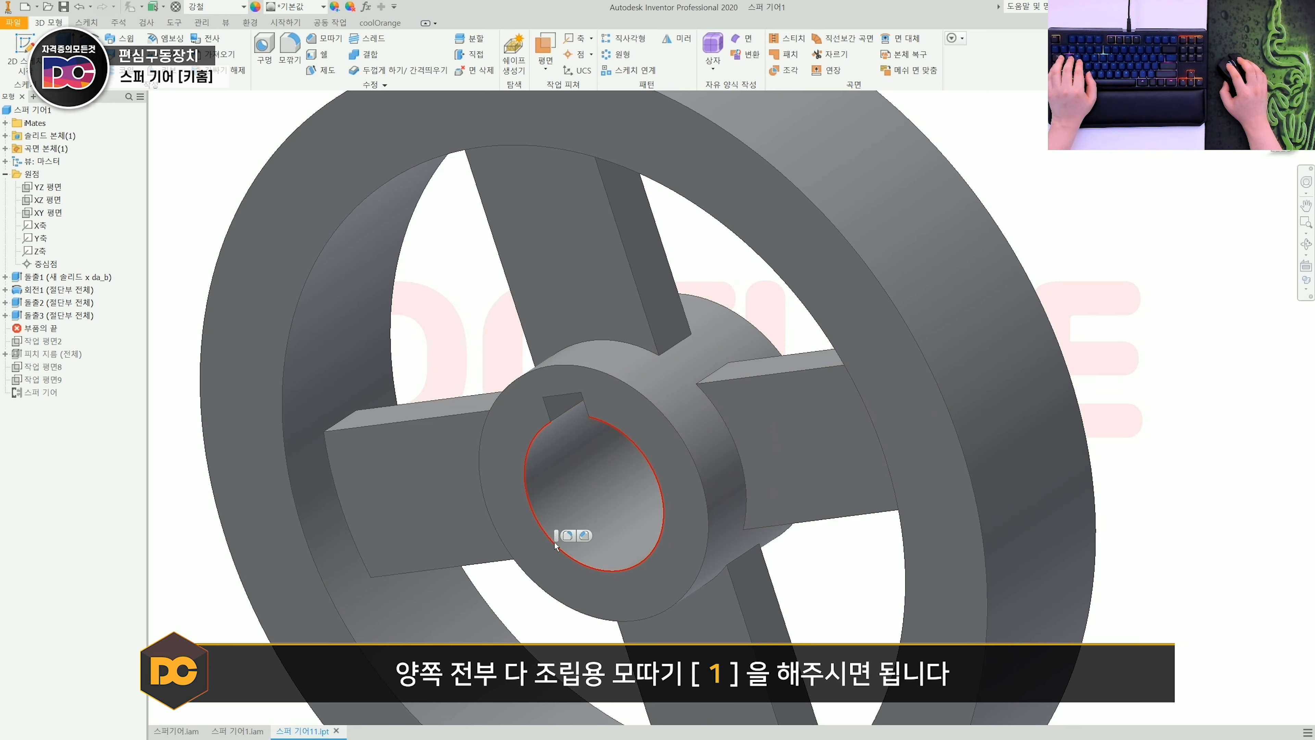
{"action": "left_click", "coordinate": [583, 536]}
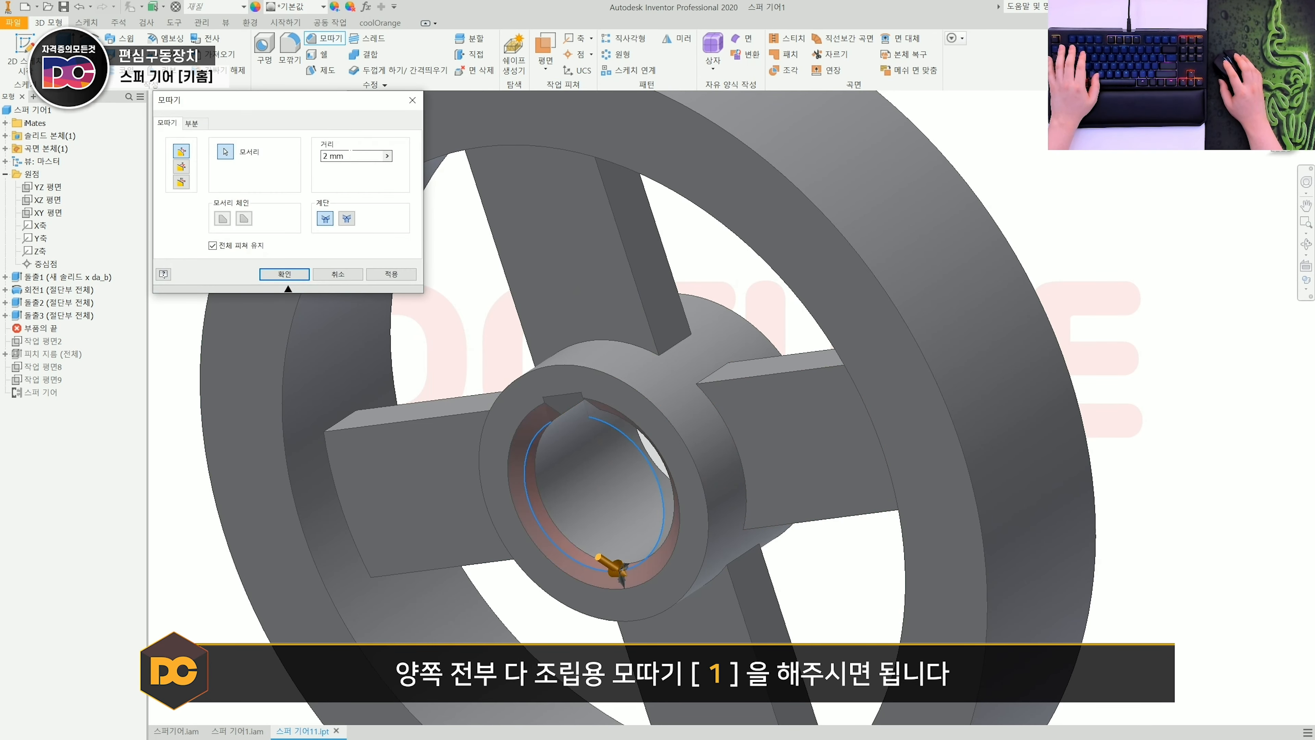
{"action": "scroll", "coordinate": [509, 343], "scroll_direction": "up", "scroll_amount": 2}
{"action": "middle_click_drag", "start_coordinate": [720, 440], "coordinate": [492, 460], "text": "shift"}
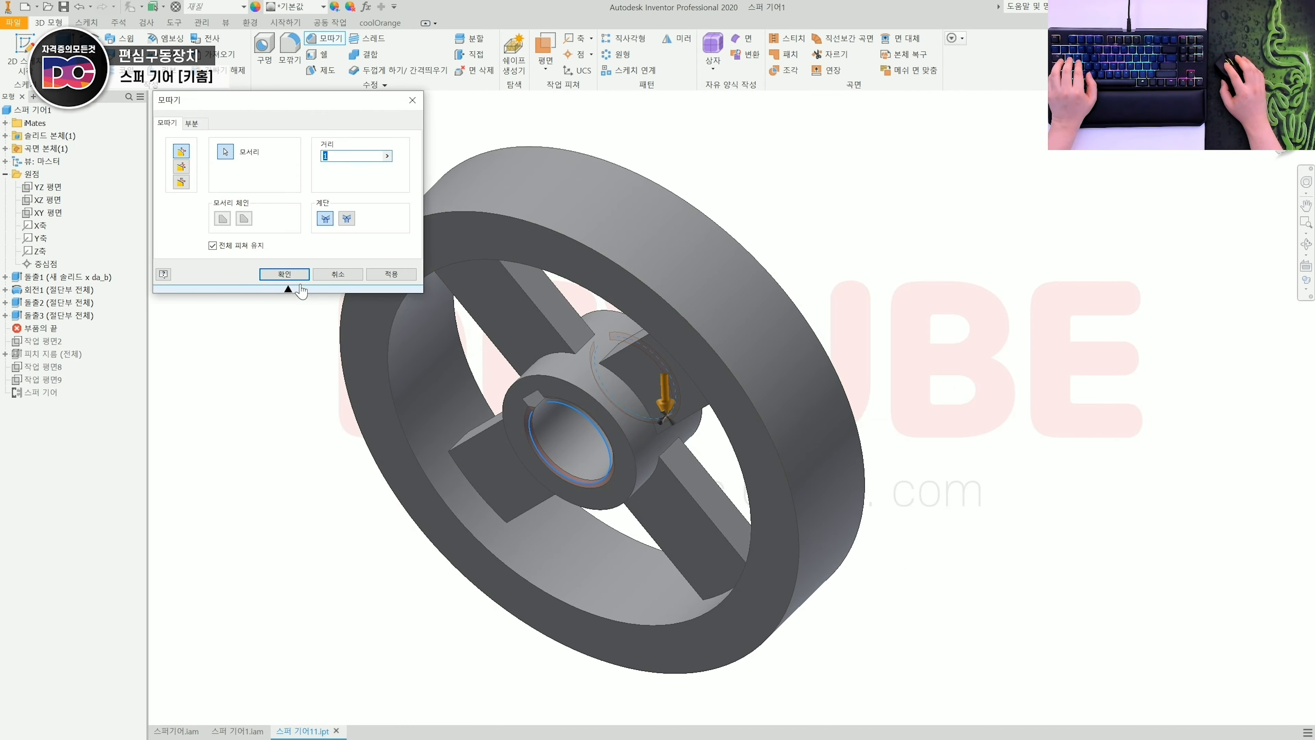
{"action": "key", "text": "Return"}
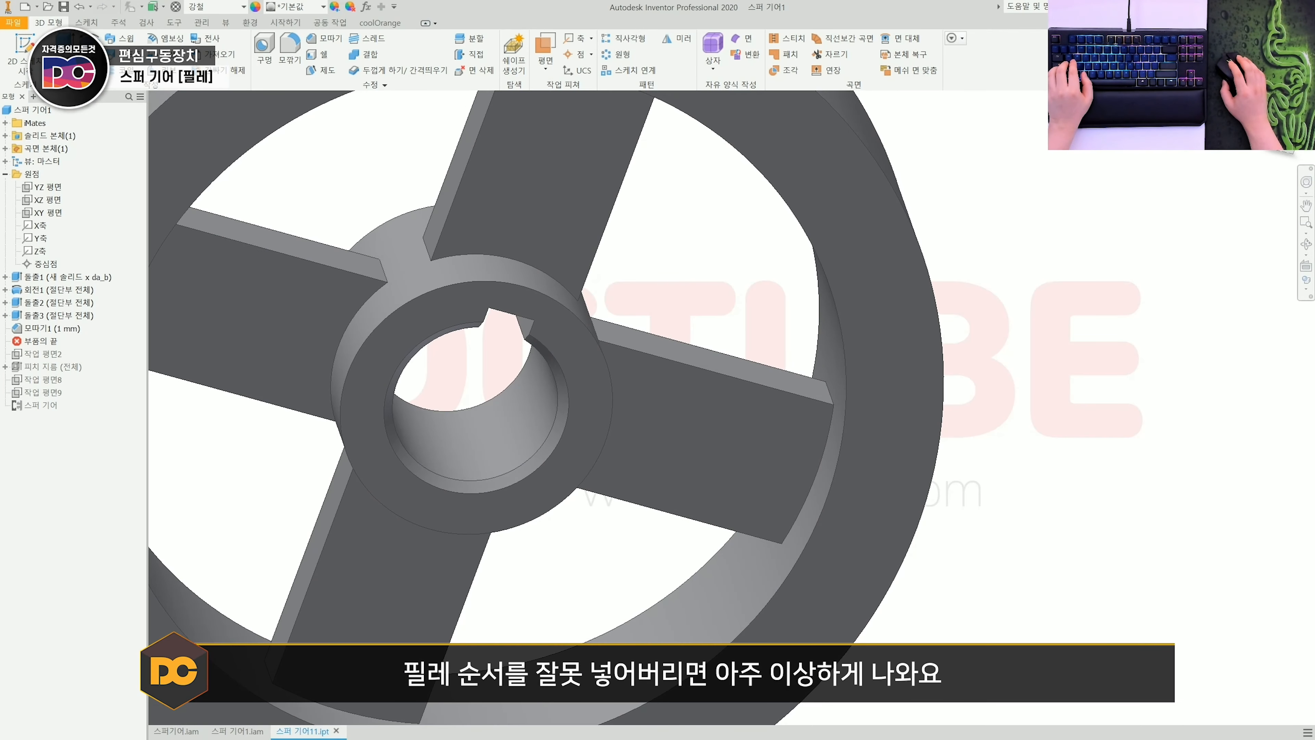
Fillet the four lengthwise edges of the spoke on the gear's right side with a 3 mm radius
{"action": "middle_click_drag", "start_coordinate": [777, 337], "coordinate": [673, 338], "text": "shift"}
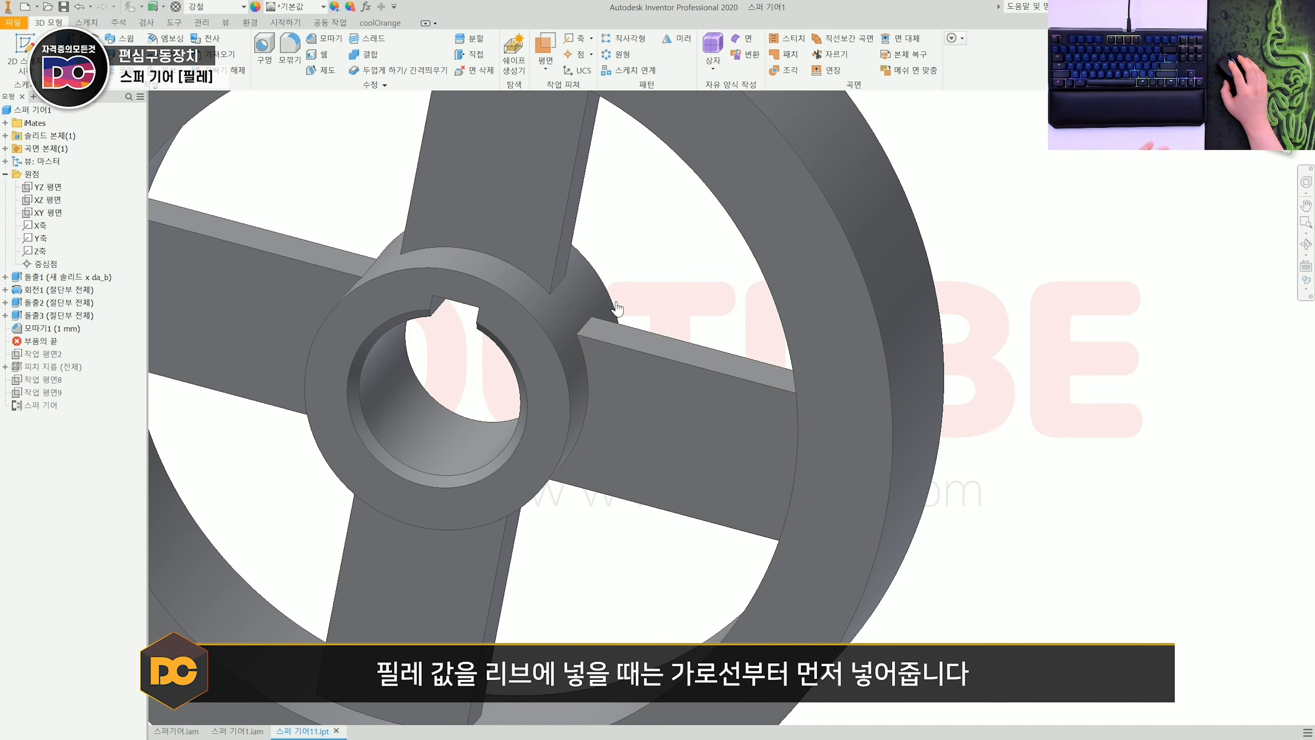
{"action": "type", "text": "f"}
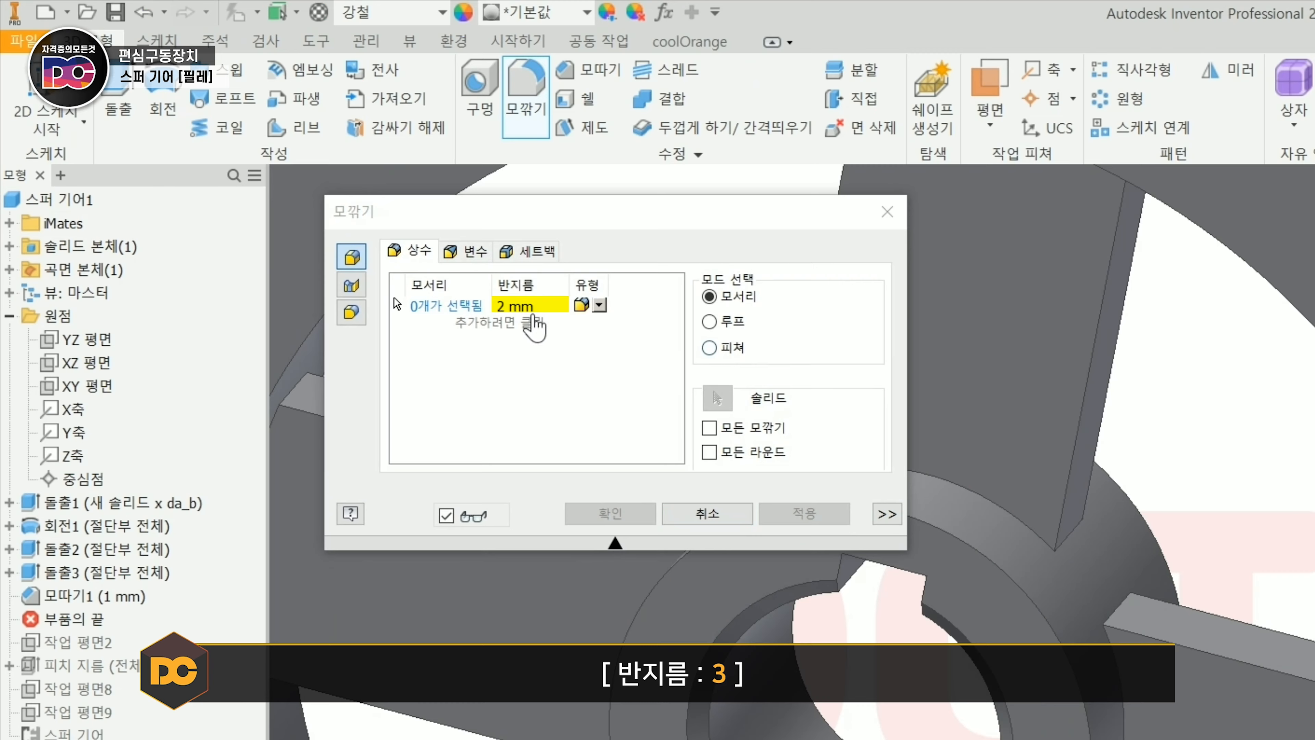
{"action": "type", "text": "3"}
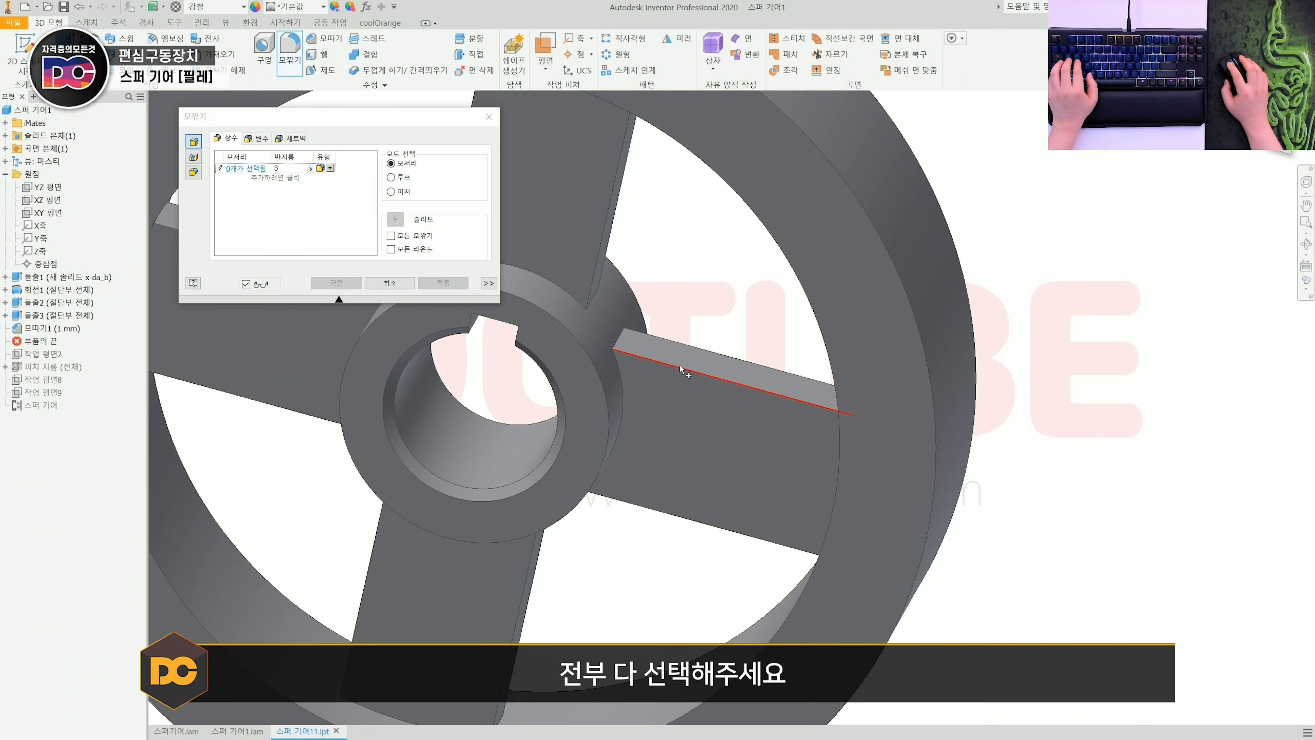
{"action": "left_click", "coordinate": [1233, 662]}
{"action": "middle_click_drag", "start_coordinate": [750, 409], "coordinate": [690, 499], "text": "shift"}
{"action": "left_click", "coordinate": [710, 487]}
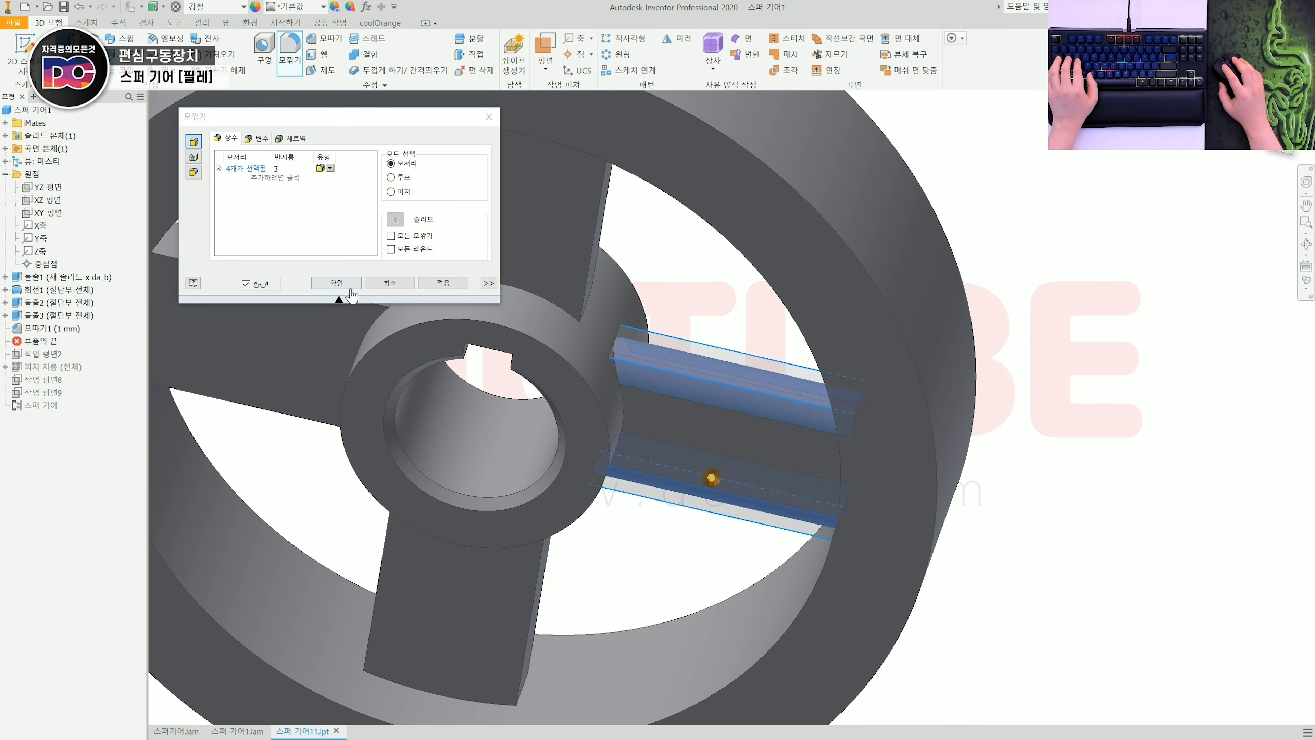
{"action": "left_click", "coordinate": [349, 288]}
Fillet the edges where the rounded right spoke meets the hub and the rim with a 3 mm radius
{"action": "key", "text": "f"}
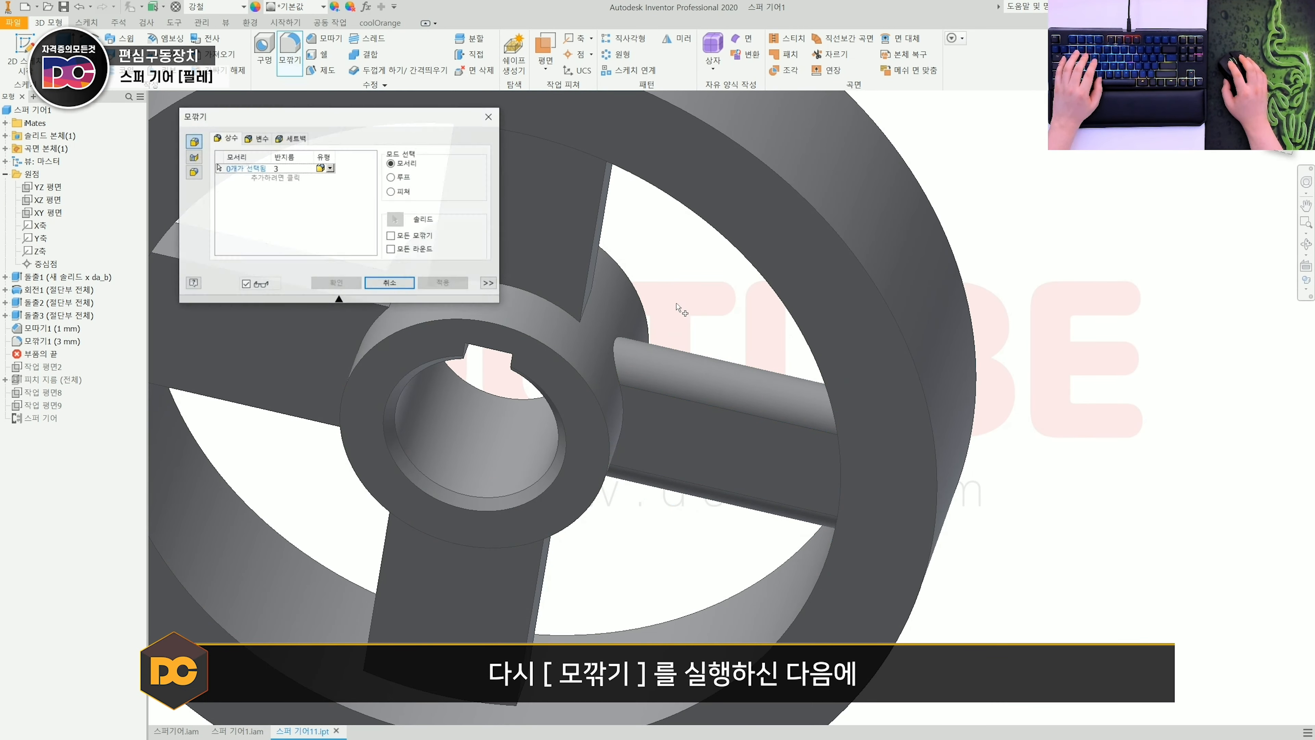
{"action": "left_click", "coordinate": [629, 354]}
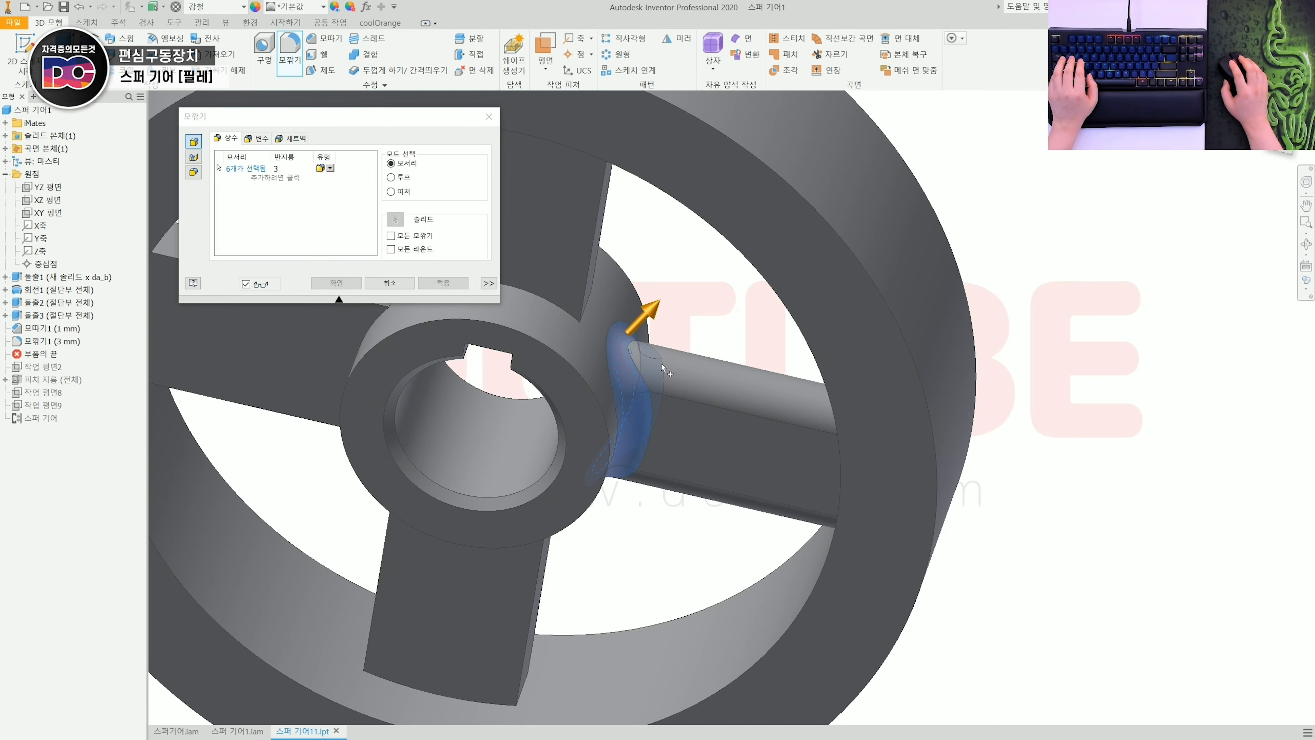
{"action": "middle_click_drag", "start_coordinate": [629, 354], "coordinate": [684, 361], "text": "shift"}
{"action": "left_click", "coordinate": [796, 412]}
{"action": "left_click", "coordinate": [337, 284]}
Try to round the upper spoke's lengthwise edges and its rim-end edges together in a single 3 mm fillet
{"action": "scroll", "coordinate": [684, 361], "scroll_direction": "down", "scroll_amount": 3}
{"action": "key", "text": "f"}
{"action": "left_click", "coordinate": [637, 281]}
{"action": "middle_click_drag", "start_coordinate": [637, 281], "coordinate": [709, 305], "text": "shift"}
{"action": "left_click", "coordinate": [637, 296]}
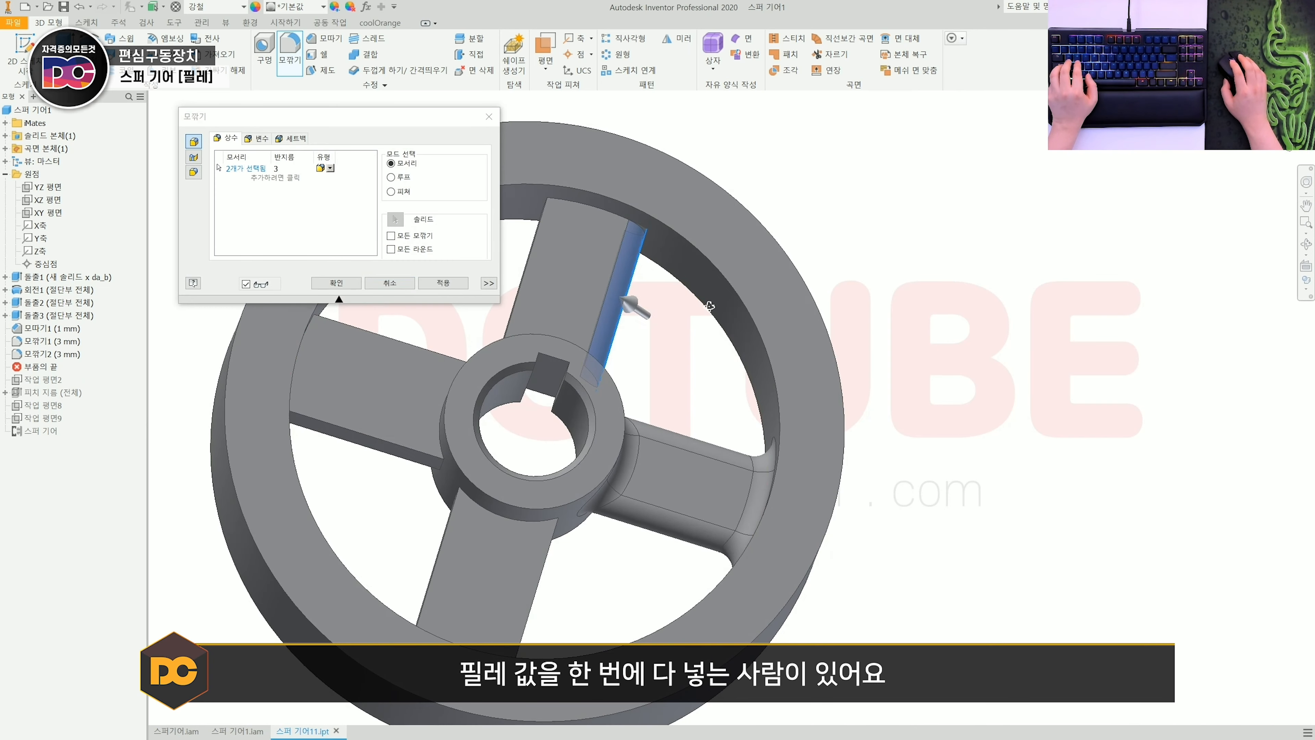
{"action": "left_click", "coordinate": [540, 228]}
{"action": "middle_click_drag", "start_coordinate": [540, 228], "coordinate": [543, 260], "text": "shift"}
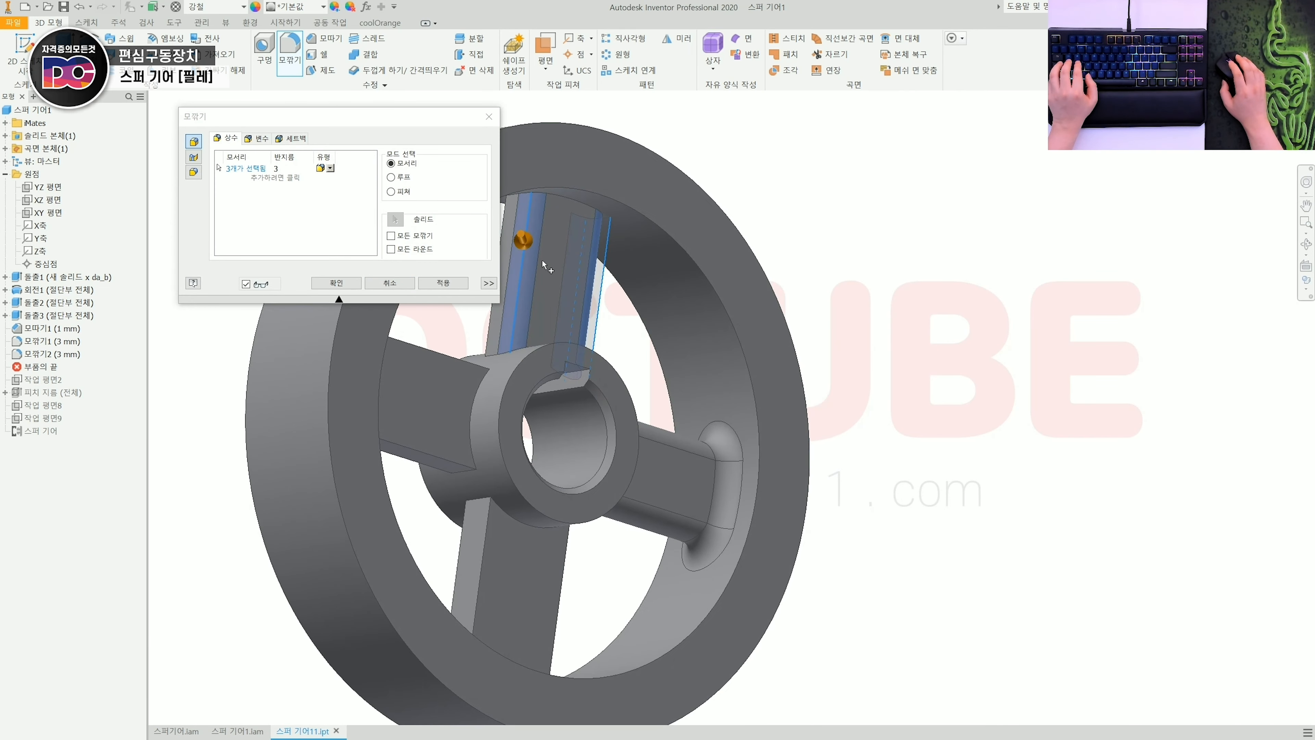
{"action": "left_click", "coordinate": [507, 218]}
{"action": "left_click", "coordinate": [559, 195]}
{"action": "middle_click_drag", "start_coordinate": [560, 195], "coordinate": [597, 247], "text": "shift"}
{"action": "scroll", "coordinate": [609, 252], "scroll_direction": "up", "scroll_amount": 3}
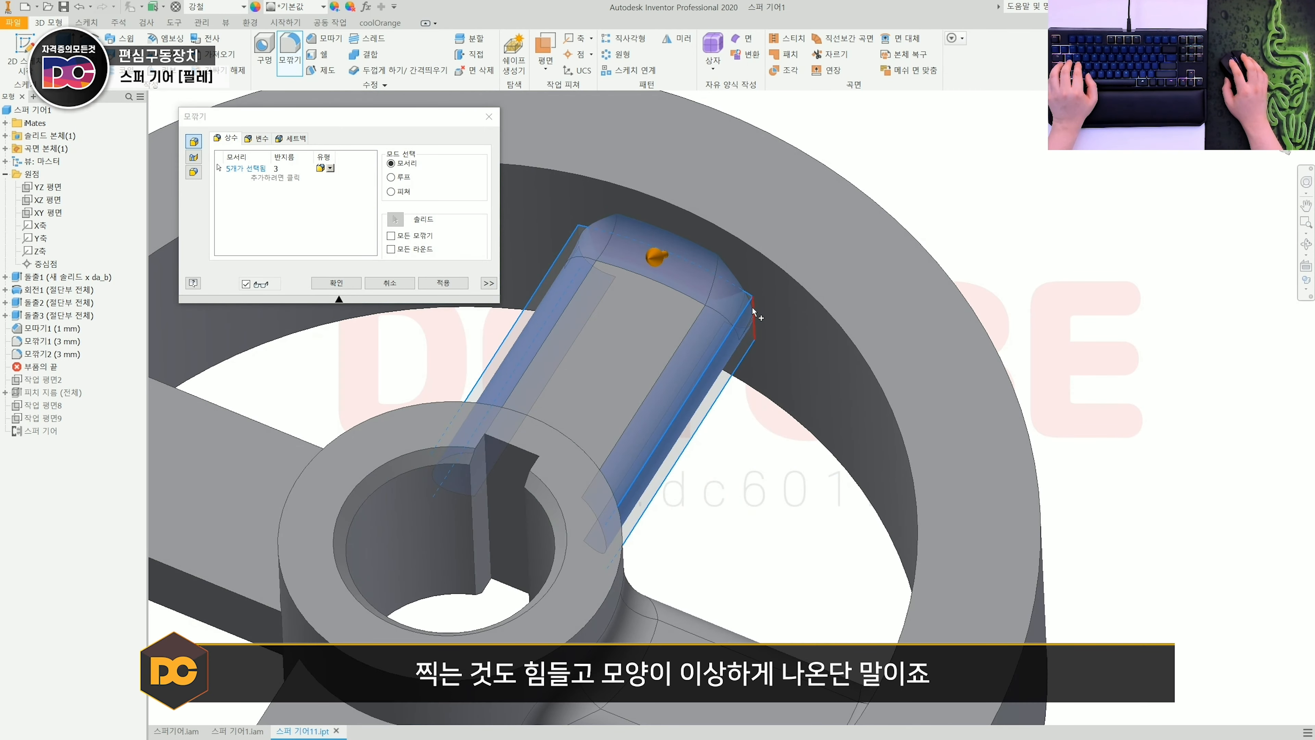
{"action": "left_click", "coordinate": [336, 282]}
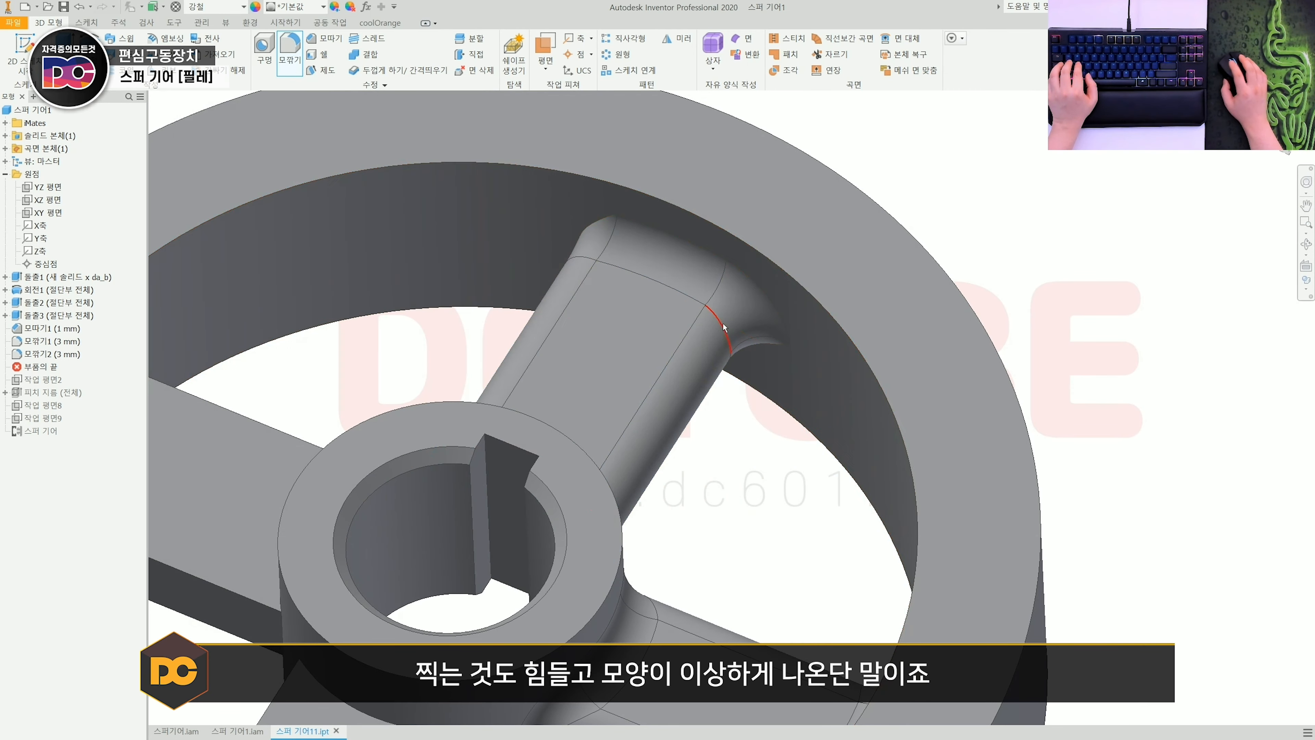
Undo the combined fillet on the upper spoke
{"action": "scroll", "coordinate": [687, 320], "scroll_direction": "up", "scroll_amount": 3}
{"action": "scroll", "coordinate": [687, 317], "scroll_direction": "down", "scroll_amount": 3}
{"action": "key", "text": "ctrl+z"}
Circular-pattern the two 3 mm spoke fillets around the gear's axis as 4 occurrences over 360 degrees
{"action": "middle_click_drag", "start_coordinate": [690, 378], "coordinate": [728, 446], "text": "shift"}
{"action": "scroll", "coordinate": [693, 421], "scroll_direction": "down", "scroll_amount": 3}
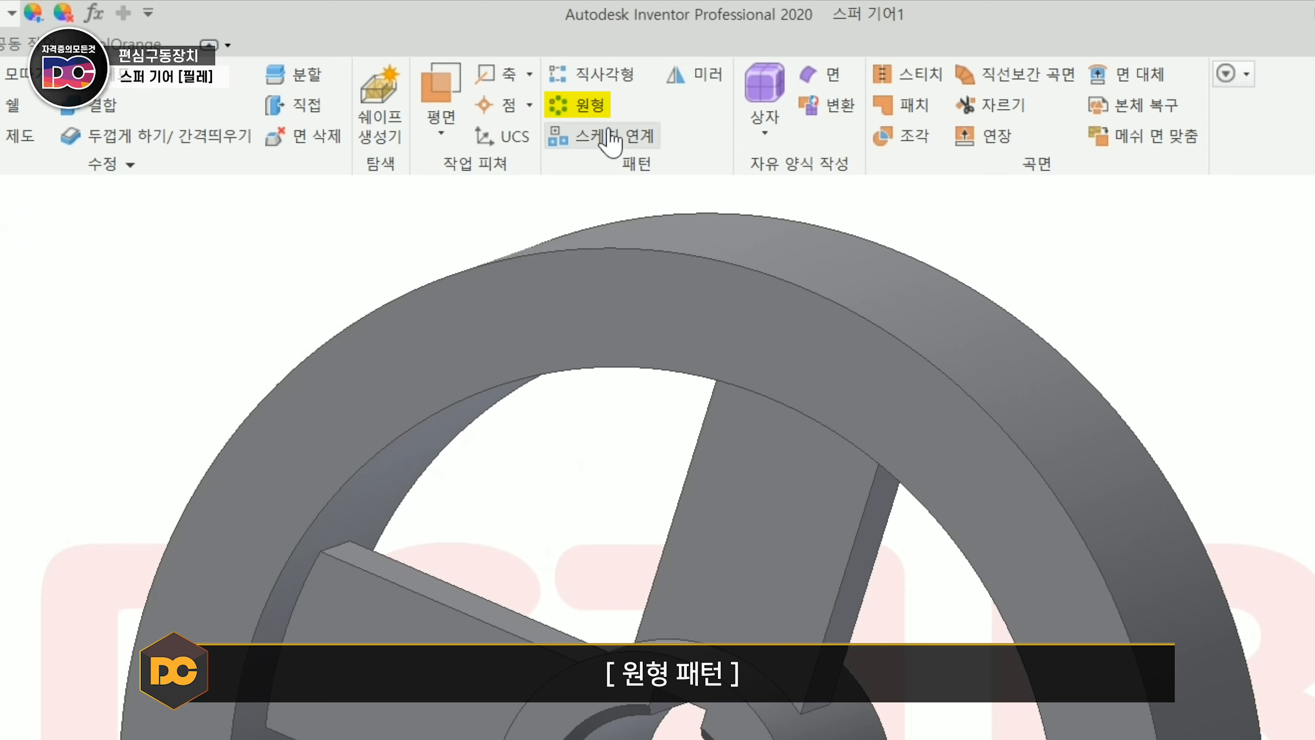
{"action": "left_click", "coordinate": [592, 116]}
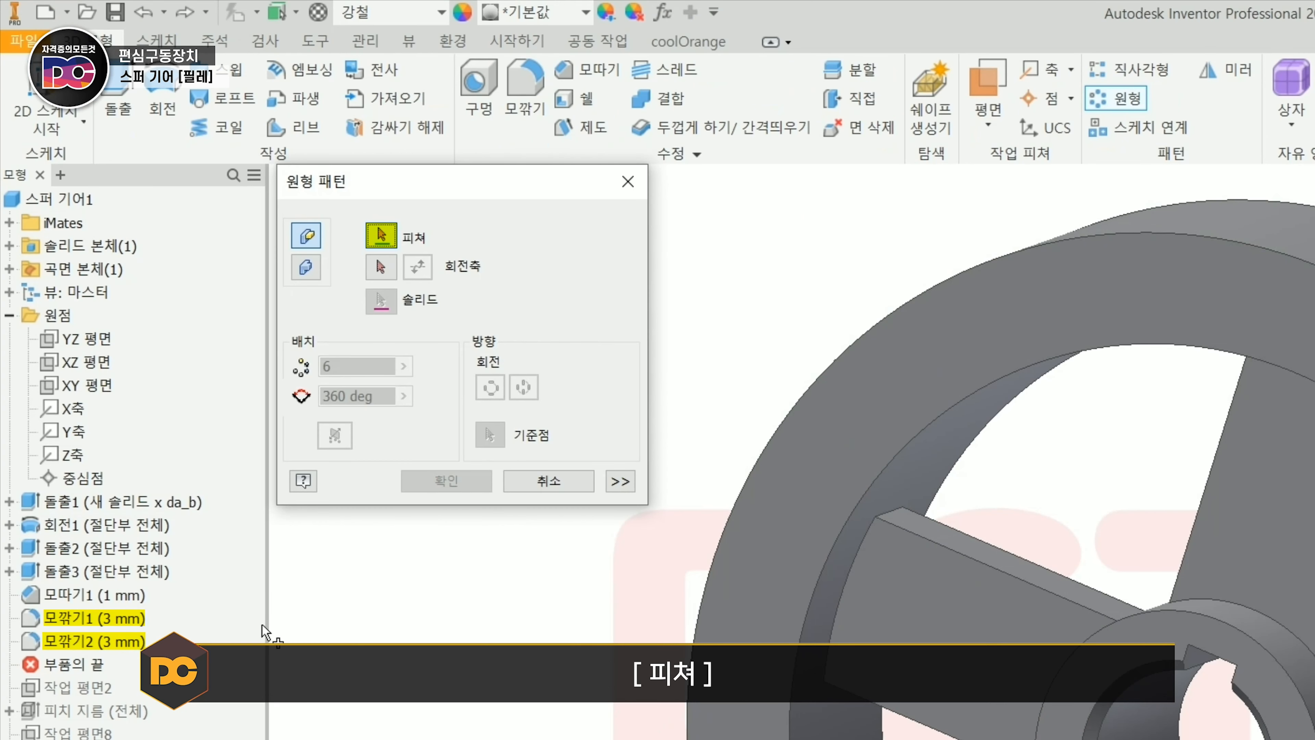
{"action": "left_click", "coordinate": [129, 620]}
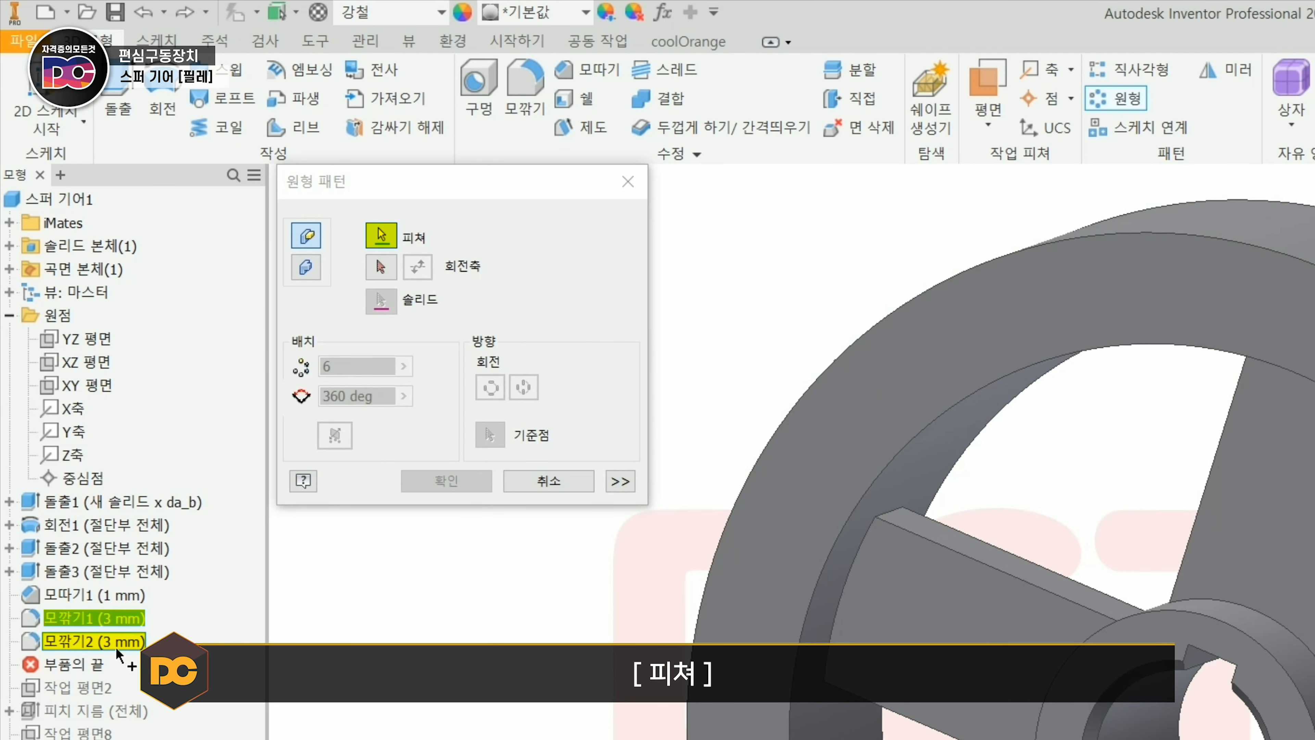
{"action": "left_click", "coordinate": [130, 641]}
{"action": "left_click", "coordinate": [380, 267]}
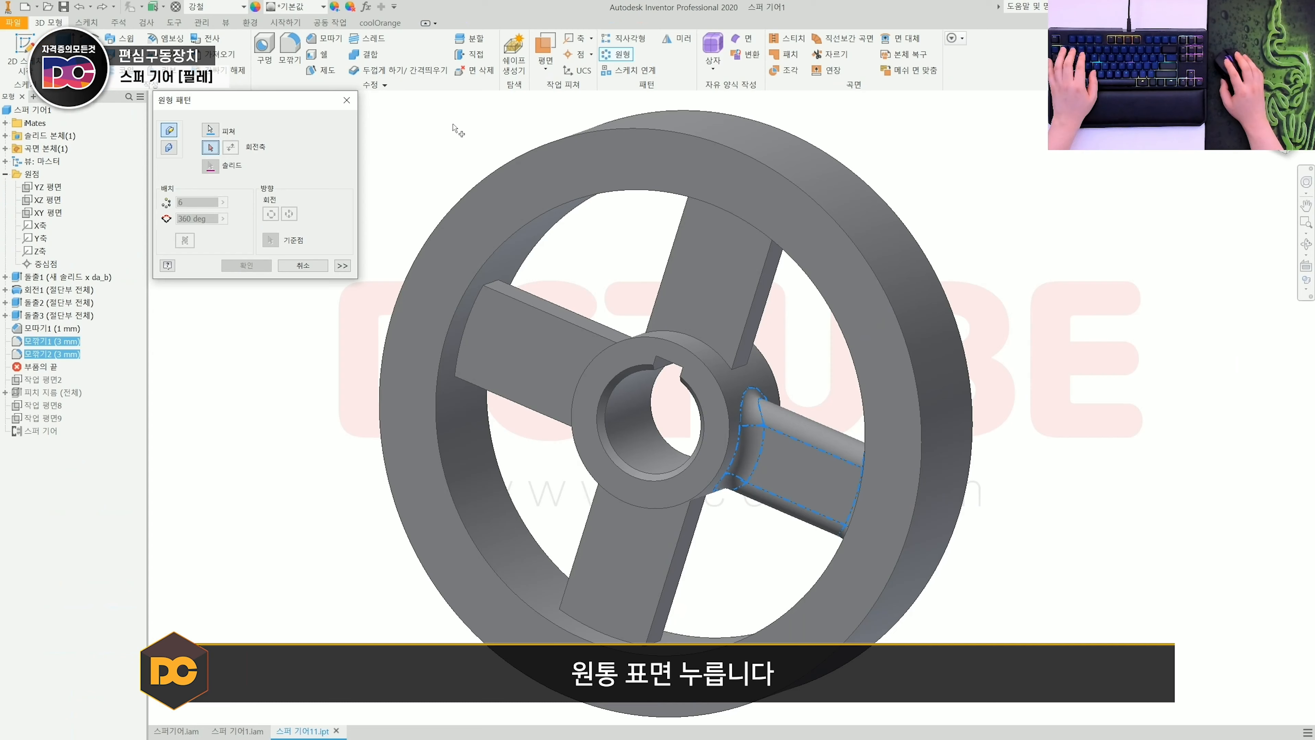
{"action": "left_click", "coordinate": [1273, 239]}
{"action": "type", "text": "4"}
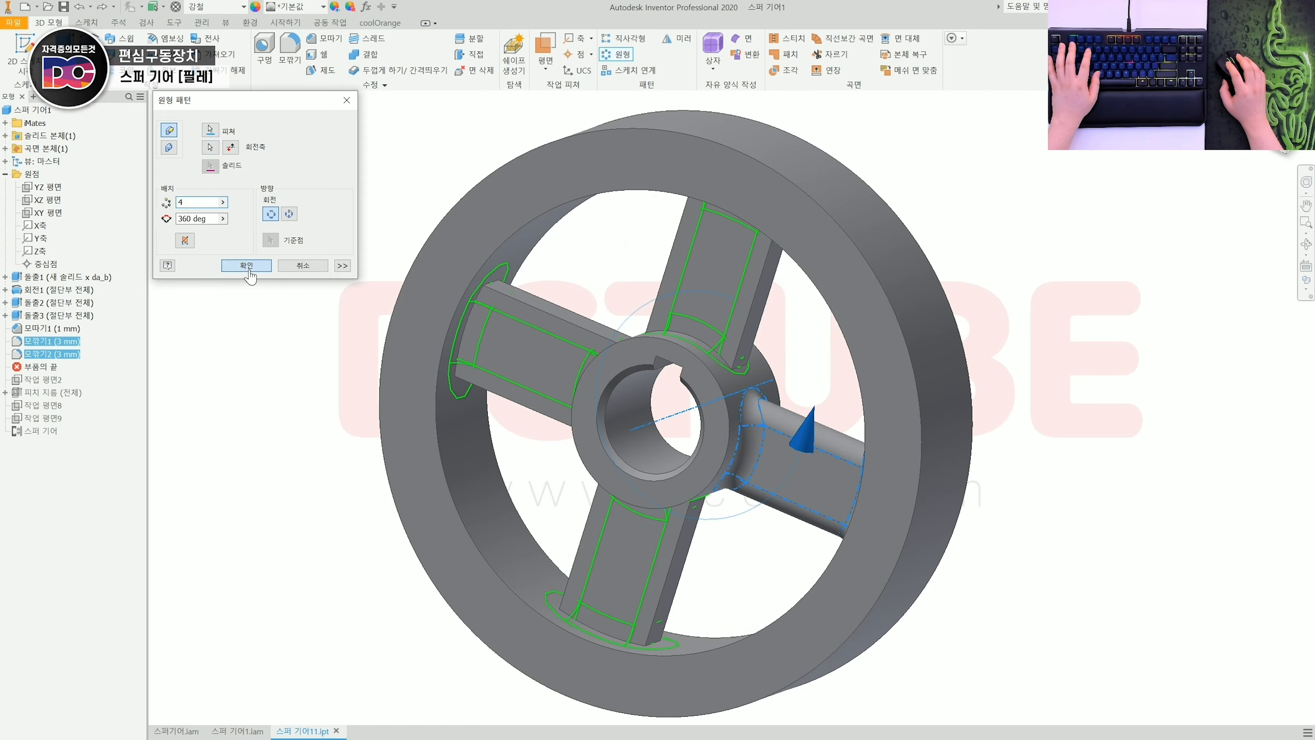
{"action": "left_click", "coordinate": [473, 507]}
Fillet the rim's inner circular edges on both sides of the gear with a 3 mm radius
{"action": "mouse_move", "coordinate": [324, 346]}
{"action": "middle_mouse_down", "text": "shift"}
{"action": "mouse_move", "coordinate": [434, 330]}
{"action": "mouse_move", "coordinate": [311, 332]}
{"action": "middle_mouse_up", "text": "shift"}
{"action": "left_click_drag", "start_coordinate": [311, 331], "coordinate": [373, 342], "text": "shift"}
{"action": "scroll", "coordinate": [629, 358], "scroll_direction": "up", "scroll_amount": 3}
{"action": "middle_click_drag", "start_coordinate": [629, 358], "coordinate": [572, 364], "text": "shift"}
{"action": "middle_click_drag", "start_coordinate": [572, 364], "coordinate": [621, 365], "text": "shift"}
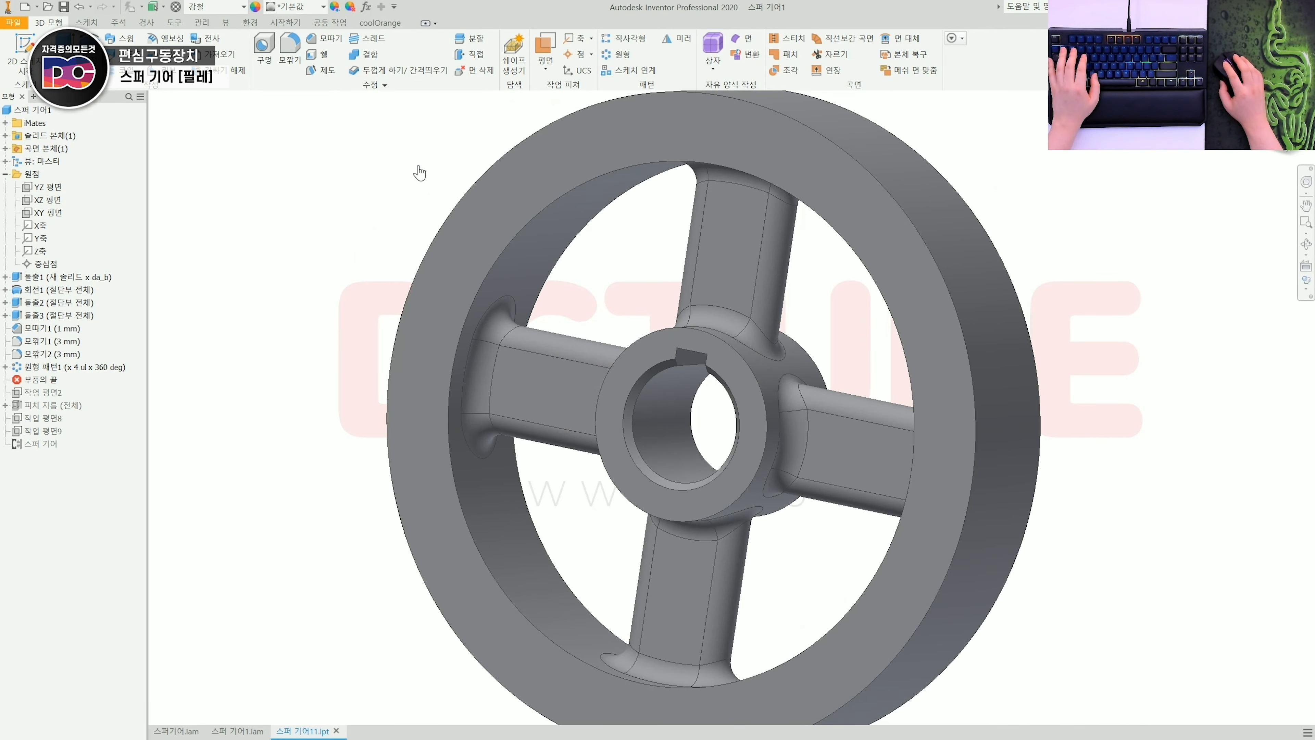
{"action": "left_click", "coordinate": [290, 49]}
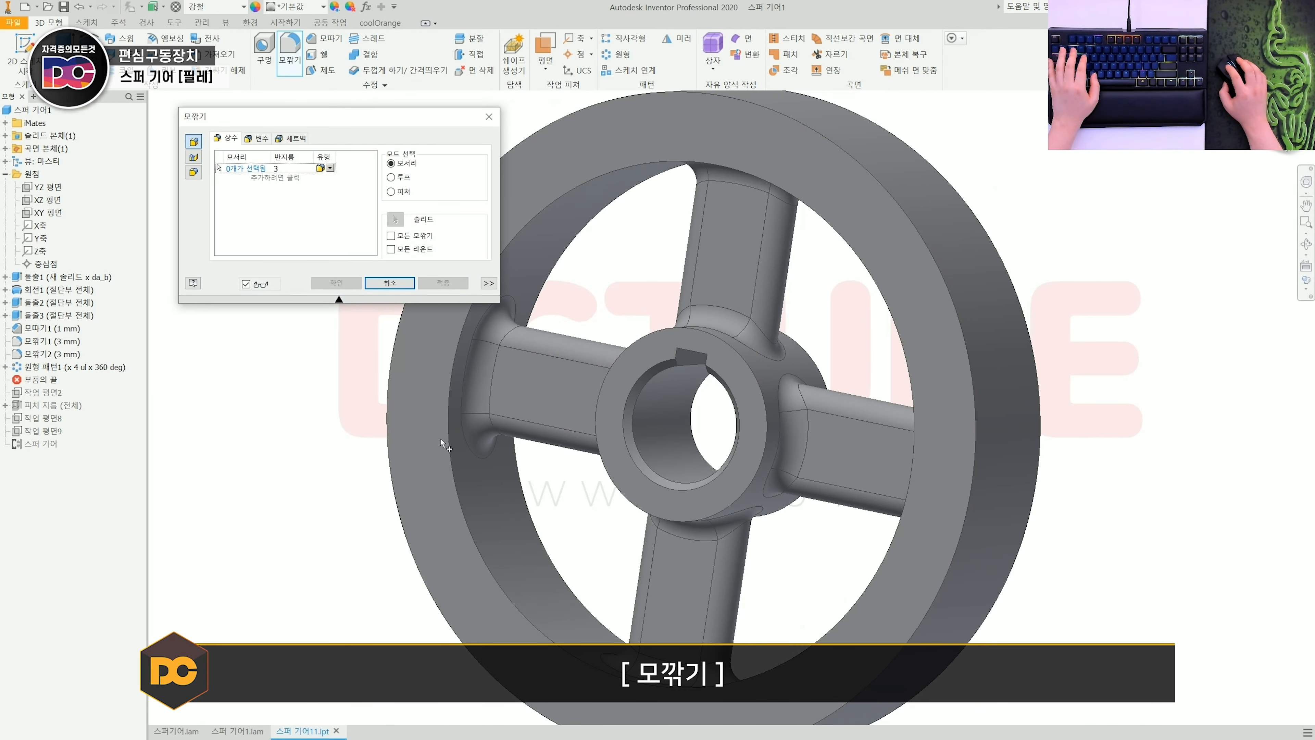
{"action": "left_click", "coordinate": [450, 448]}
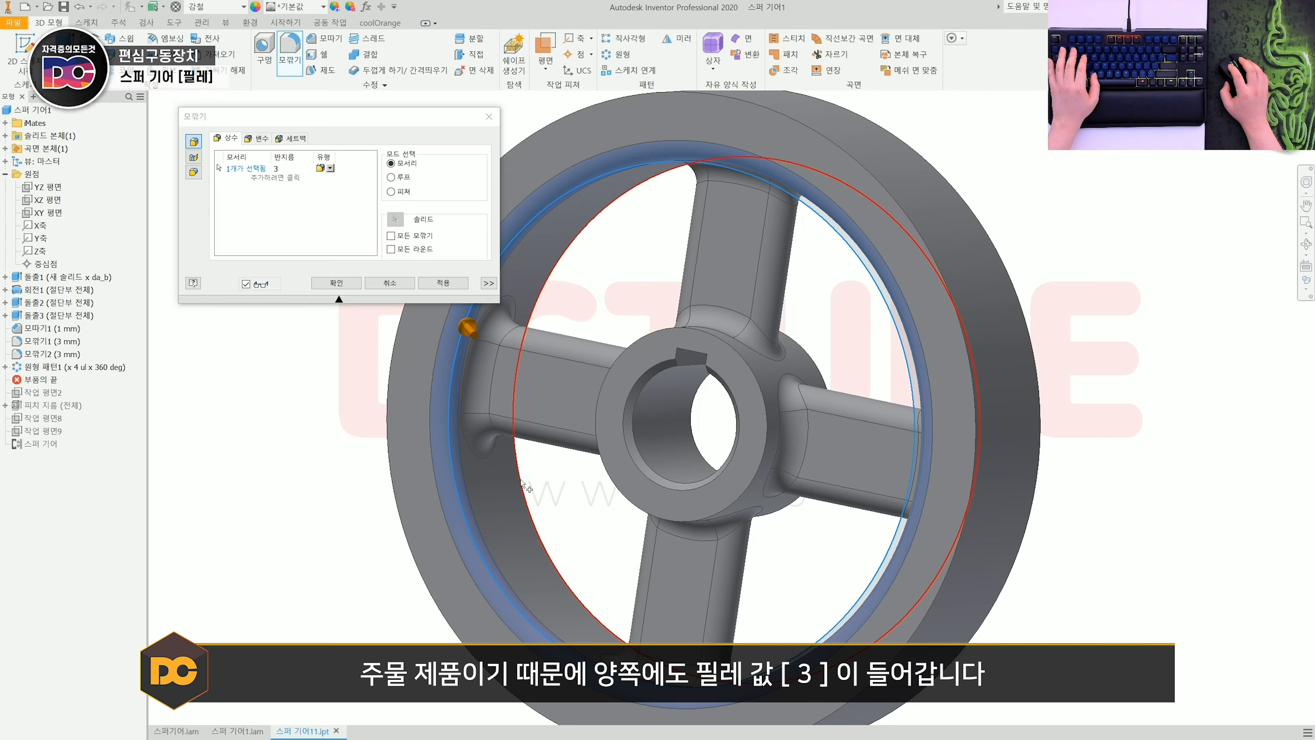
{"action": "left_click", "coordinate": [523, 484]}
{"action": "middle_click_drag", "start_coordinate": [600, 498], "coordinate": [569, 492], "text": "shift"}
{"action": "left_click", "coordinate": [336, 282]}
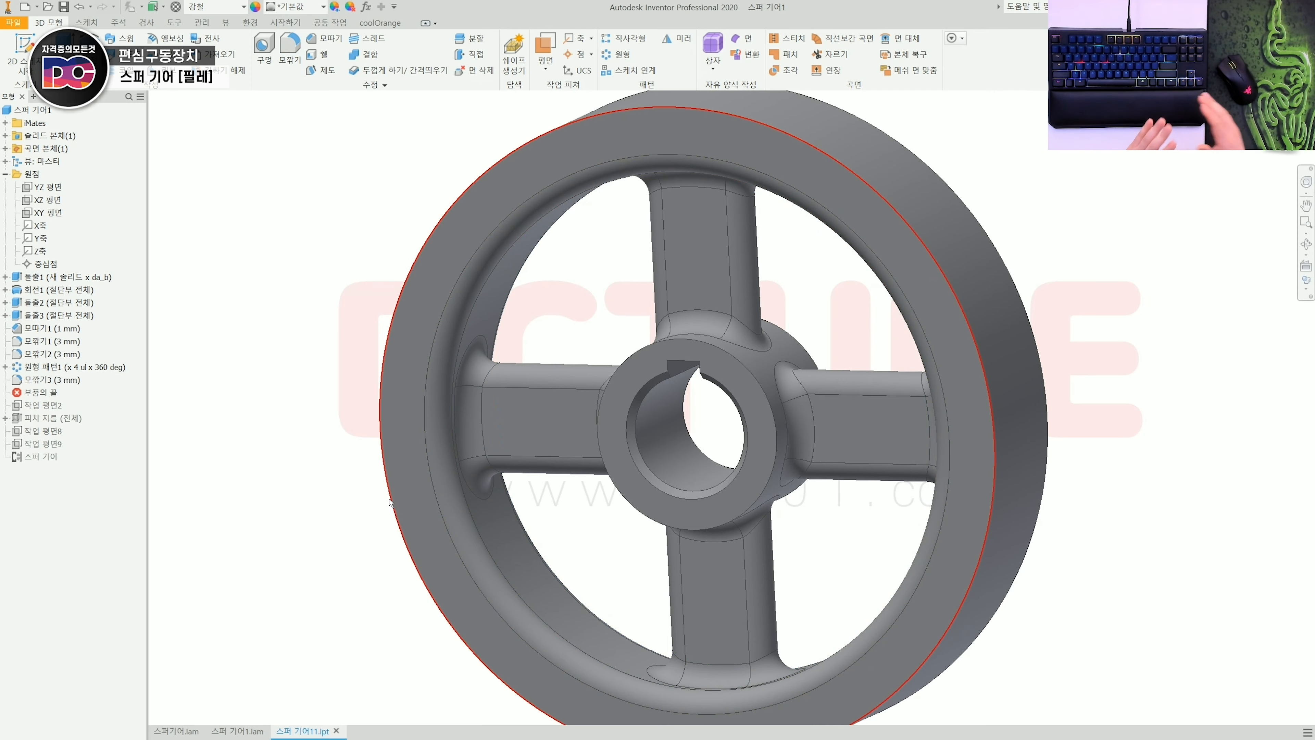
Move the end-of-part marker below the spur gear feature so that the teeth are restored on the finished body
{"action": "scroll", "coordinate": [355, 447], "scroll_direction": "down", "scroll_amount": 3}
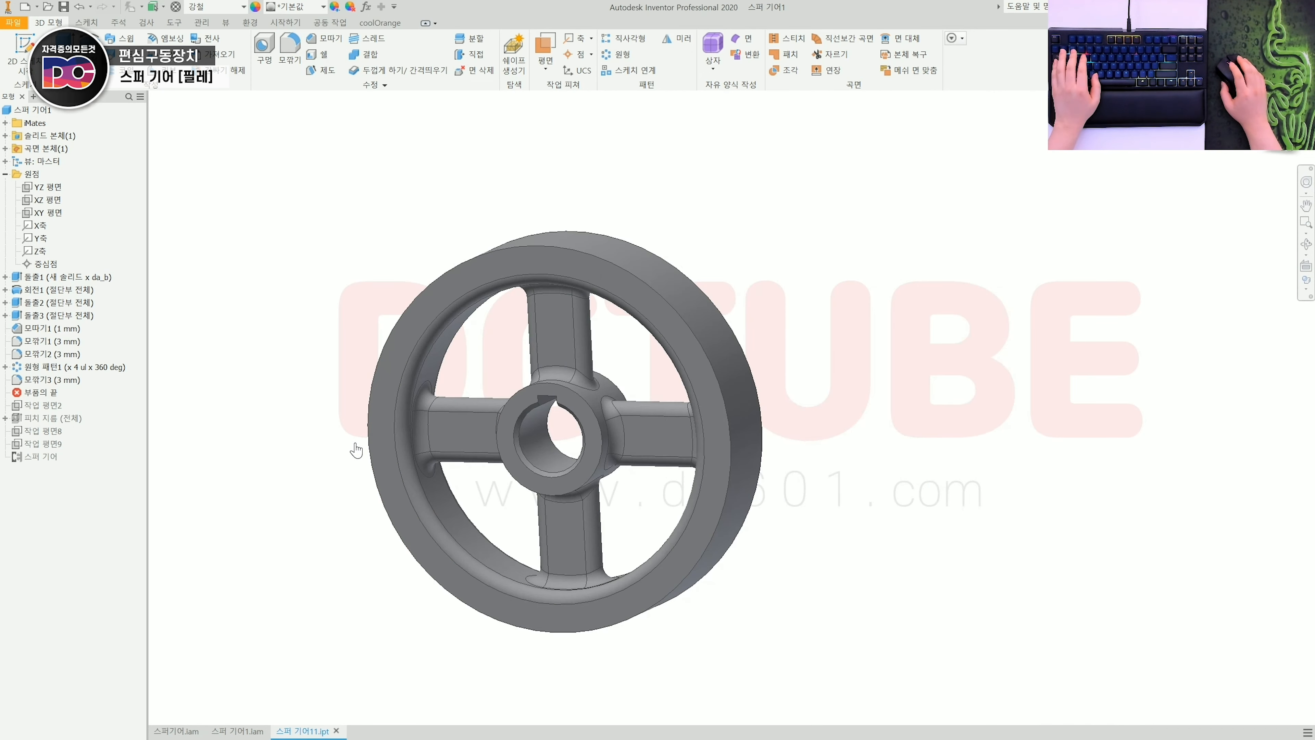
{"action": "left_click_drag", "start_coordinate": [96, 403], "coordinate": [86, 512]}
{"action": "scroll", "coordinate": [1108, 369], "scroll_direction": "up", "scroll_amount": 5}
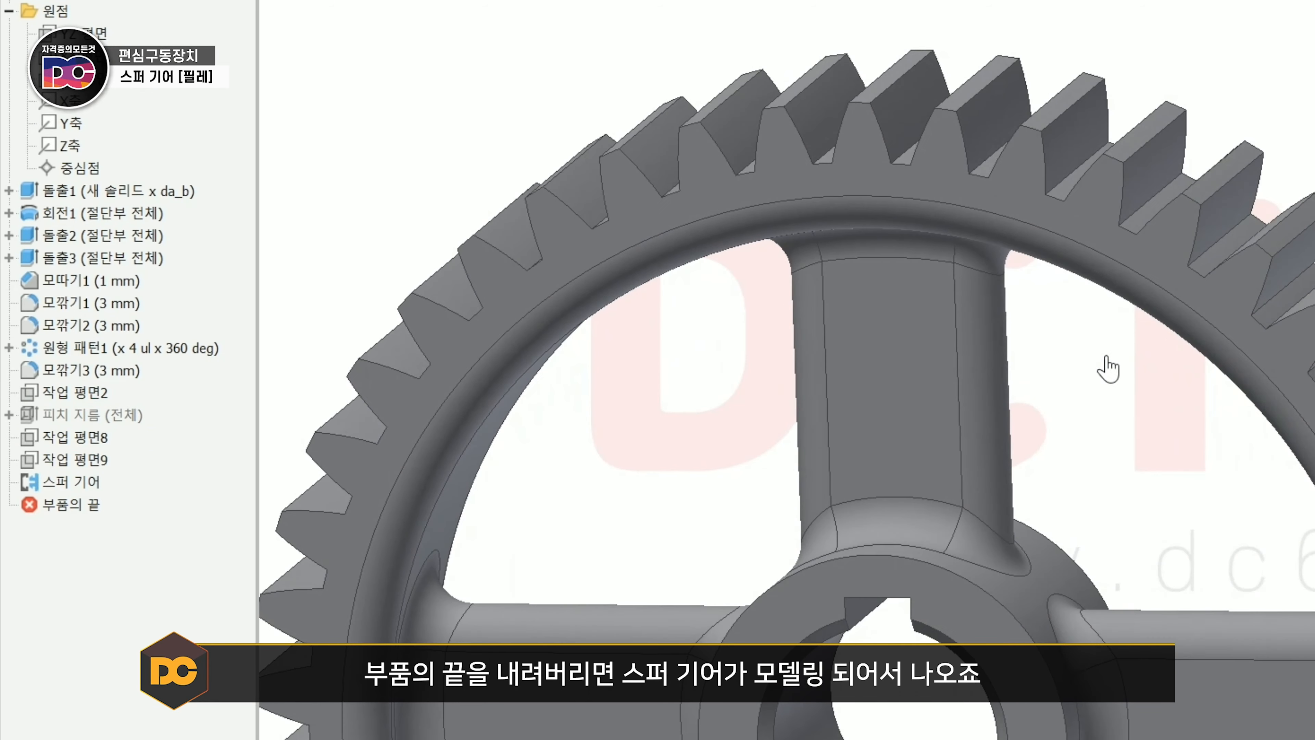
{"action": "middle_click_drag", "start_coordinate": [1012, 208], "coordinate": [891, 202], "text": "shift"}
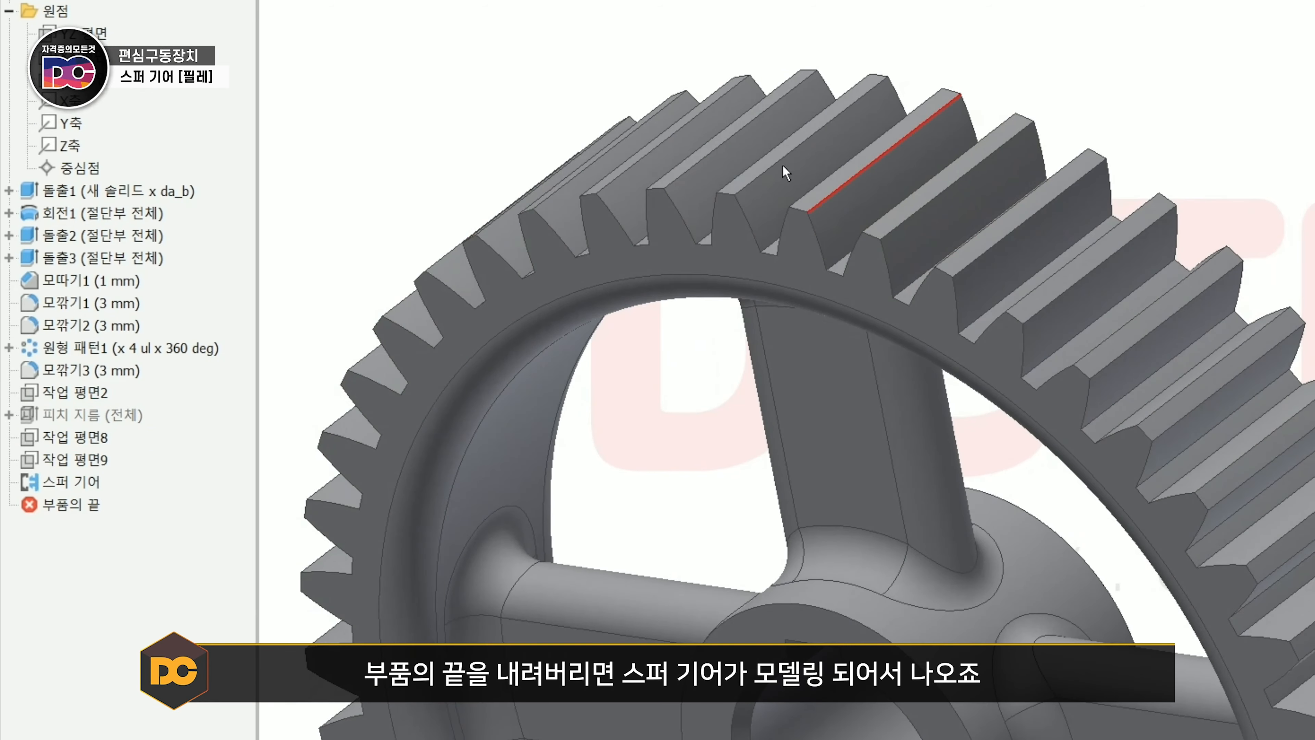
{"action": "scroll", "coordinate": [800, 192], "scroll_direction": "up", "scroll_amount": 3}
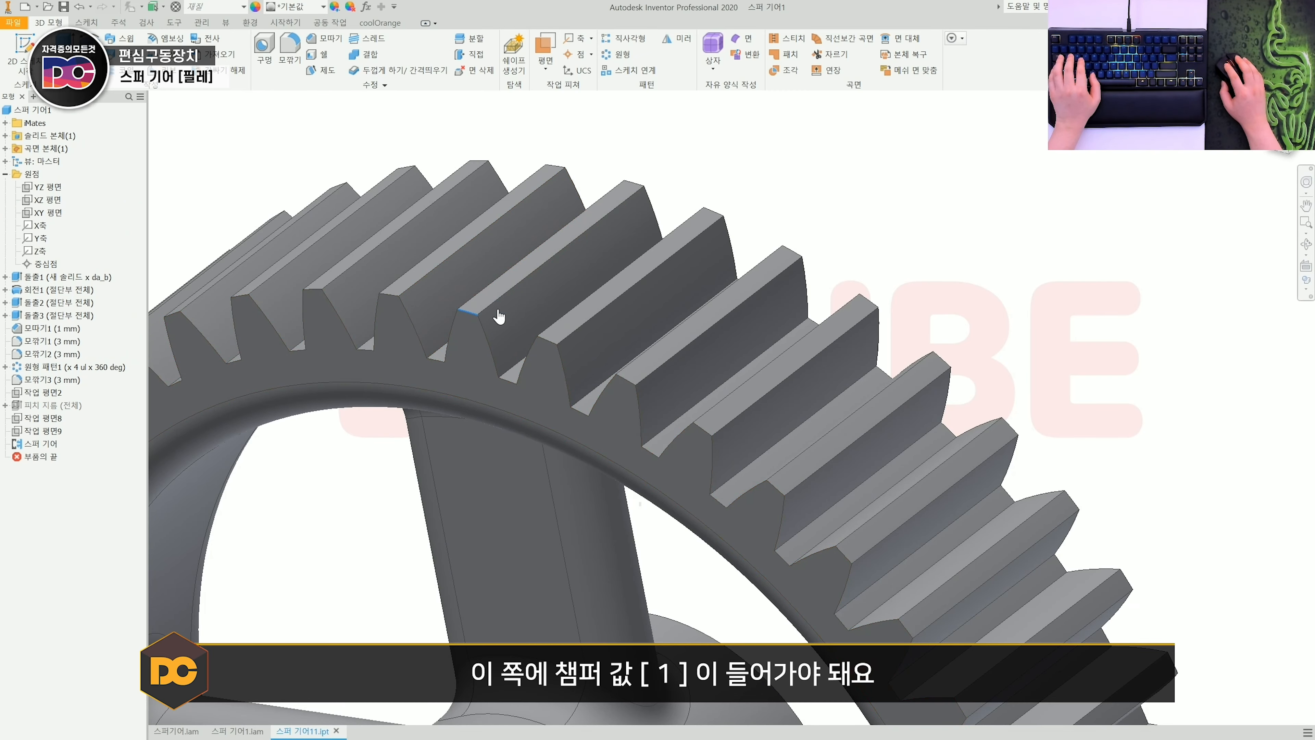
{"action": "left_click", "coordinate": [510, 309]}
{"action": "scroll", "coordinate": [455, 301], "scroll_direction": "down", "scroll_amount": 5}
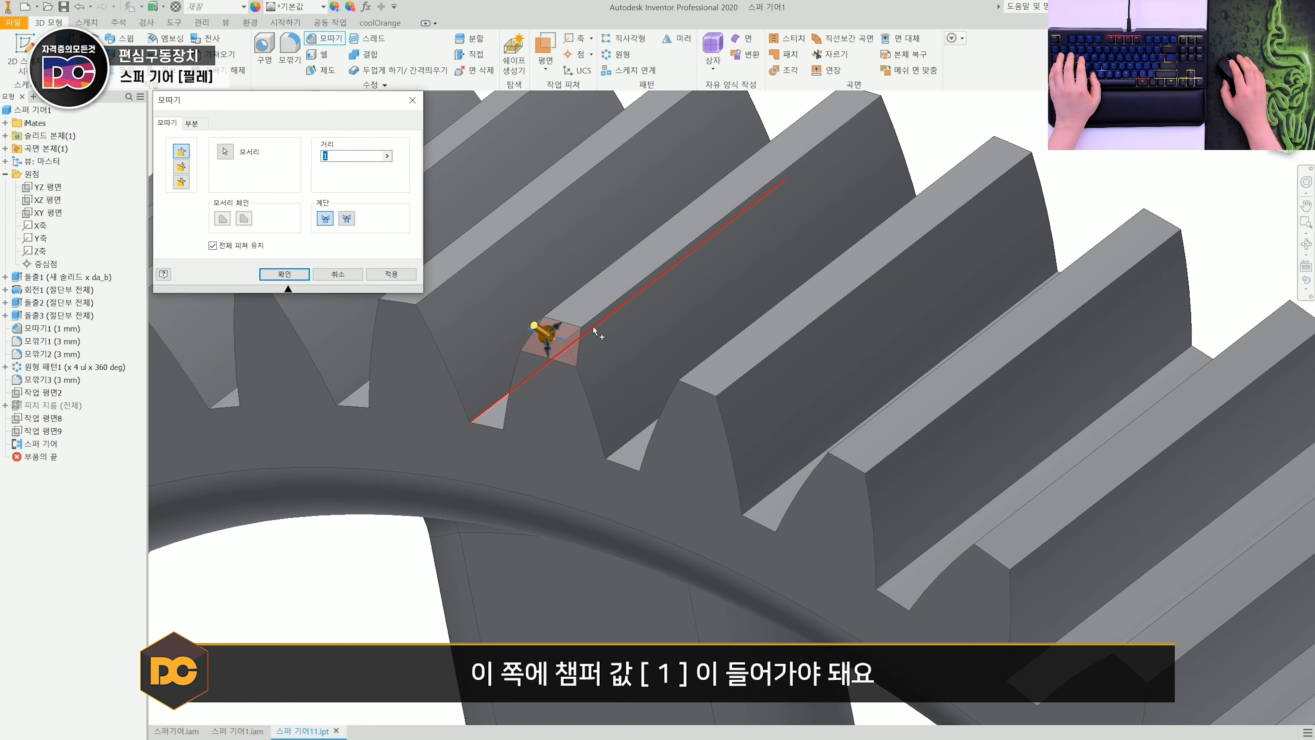
{"action": "scroll", "coordinate": [642, 386], "scroll_direction": "down", "scroll_amount": 4}
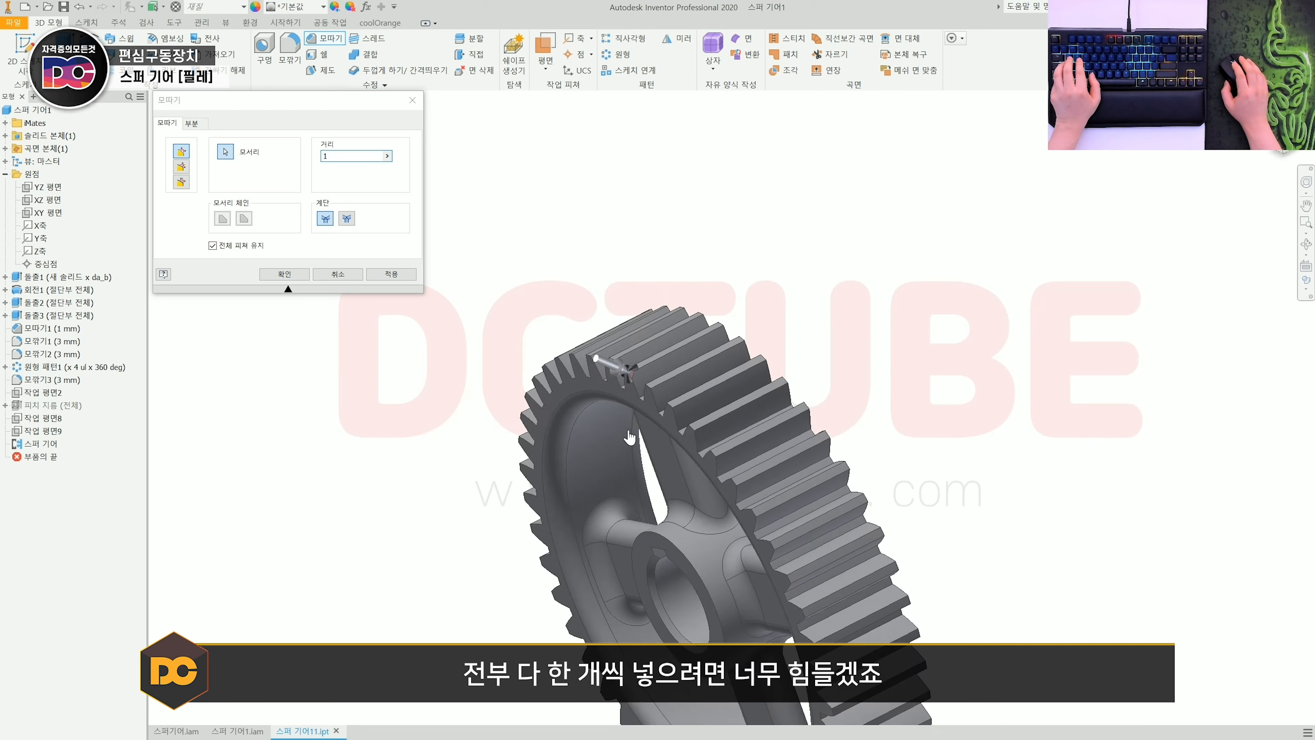
{"action": "scroll", "coordinate": [748, 433], "scroll_direction": "up", "scroll_amount": 7}
{"action": "scroll", "coordinate": [748, 433], "scroll_direction": "down", "scroll_amount": 3}
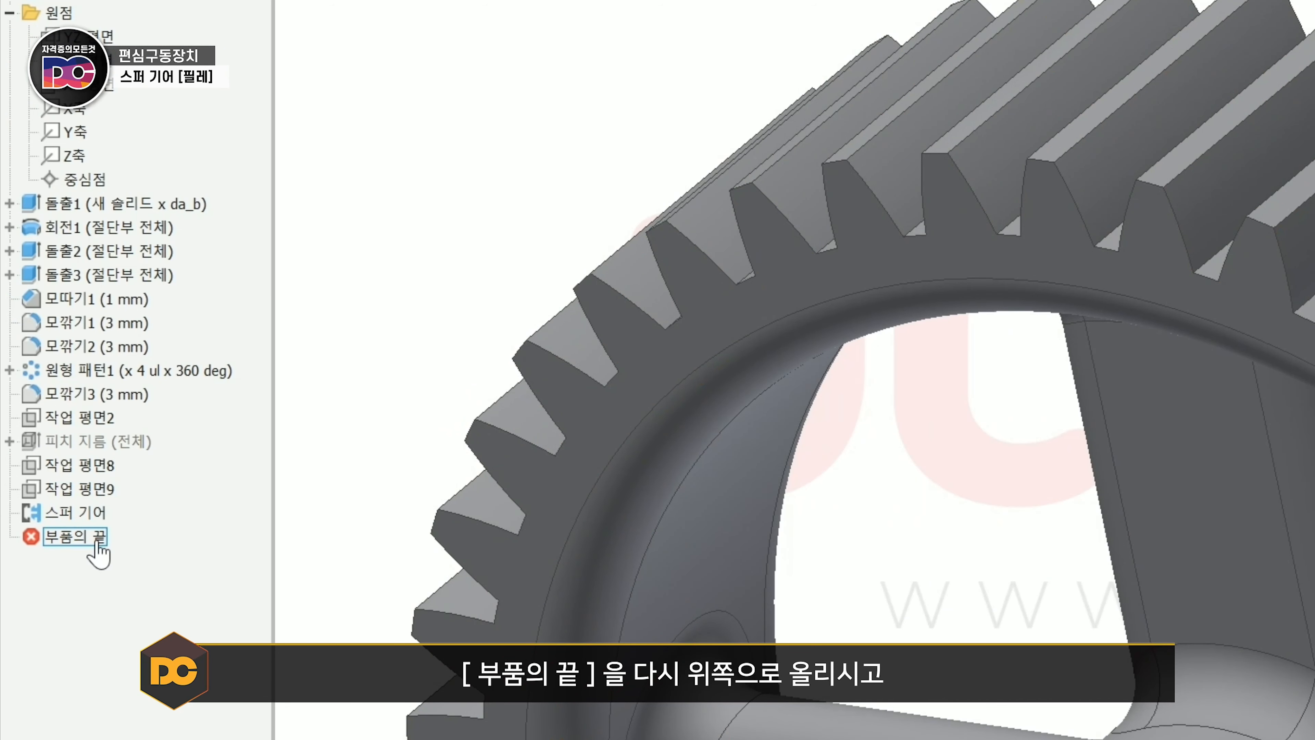
Roll the end-of-part marker back to just after the rim's 3 mm fillet and chamfer both outer rim edges 1 mm
{"action": "left_click_drag", "start_coordinate": [96, 543], "coordinate": [106, 409]}
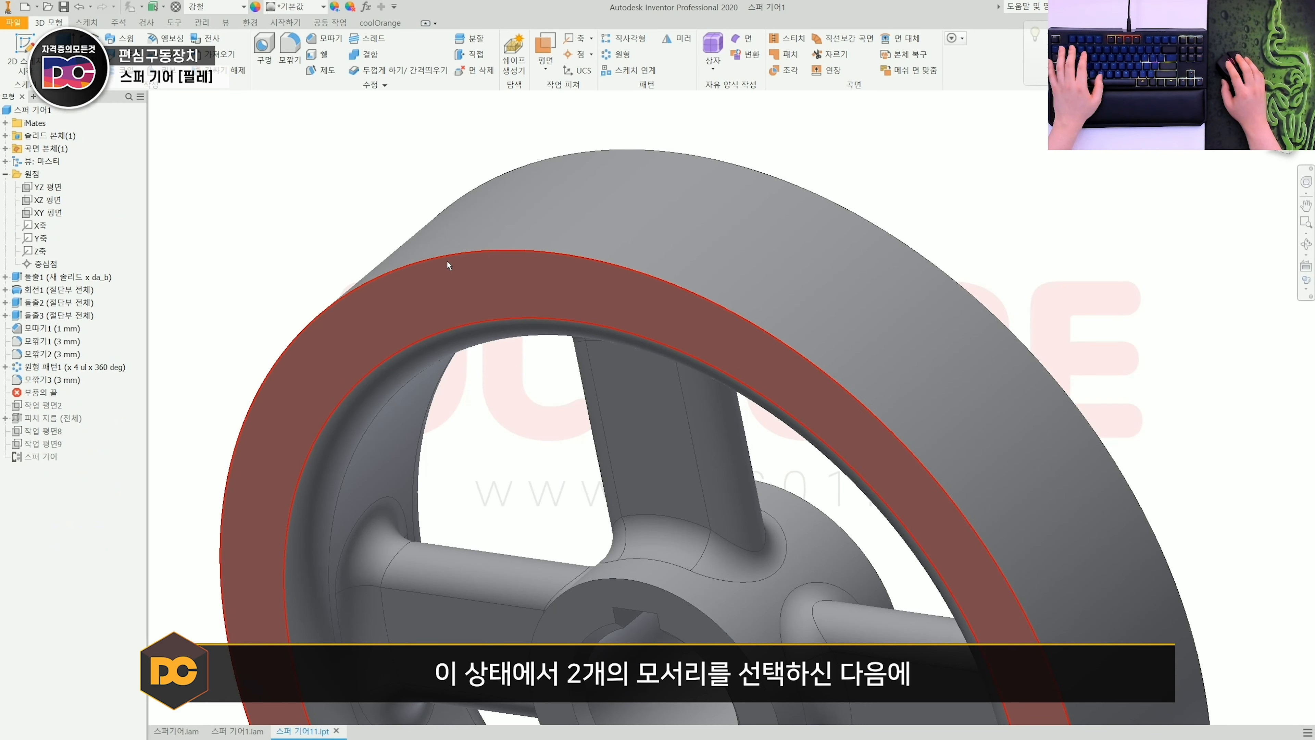
{"action": "left_click", "coordinate": [453, 254]}
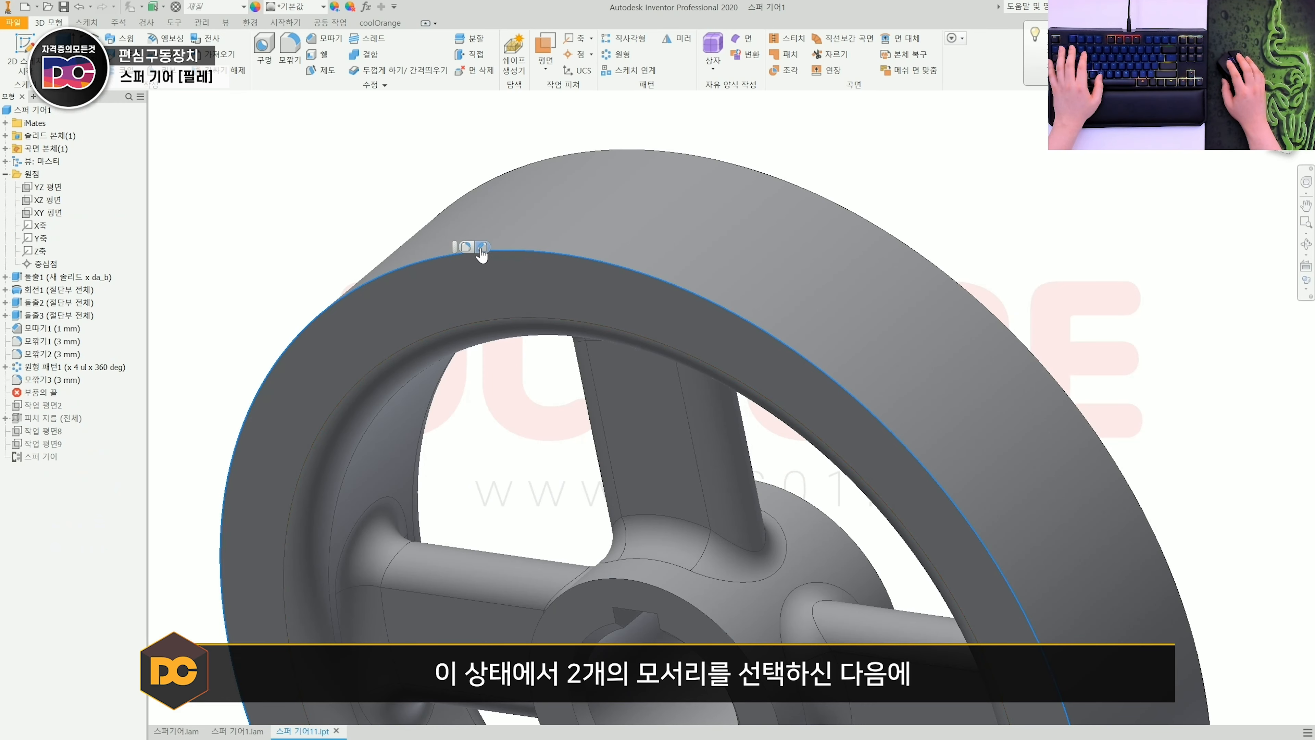
{"action": "left_click", "coordinate": [482, 249]}
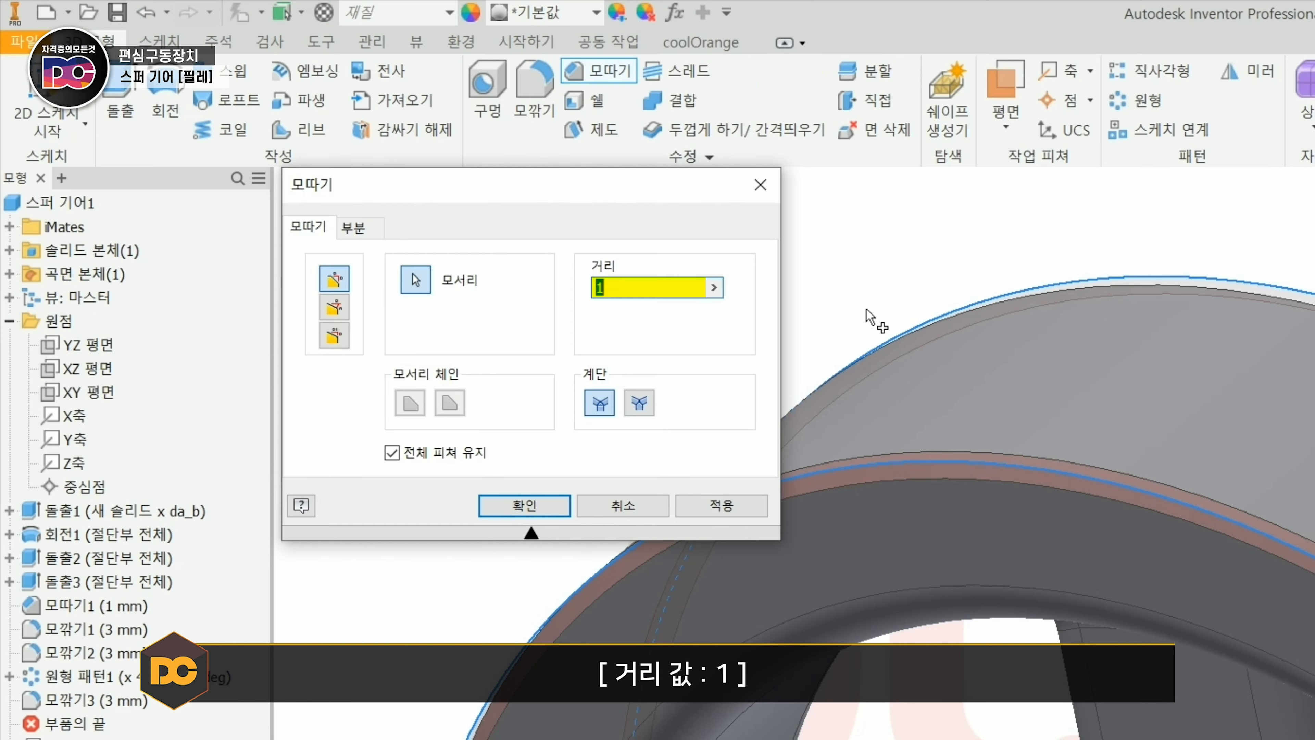
{"action": "left_click", "coordinate": [570, 505]}
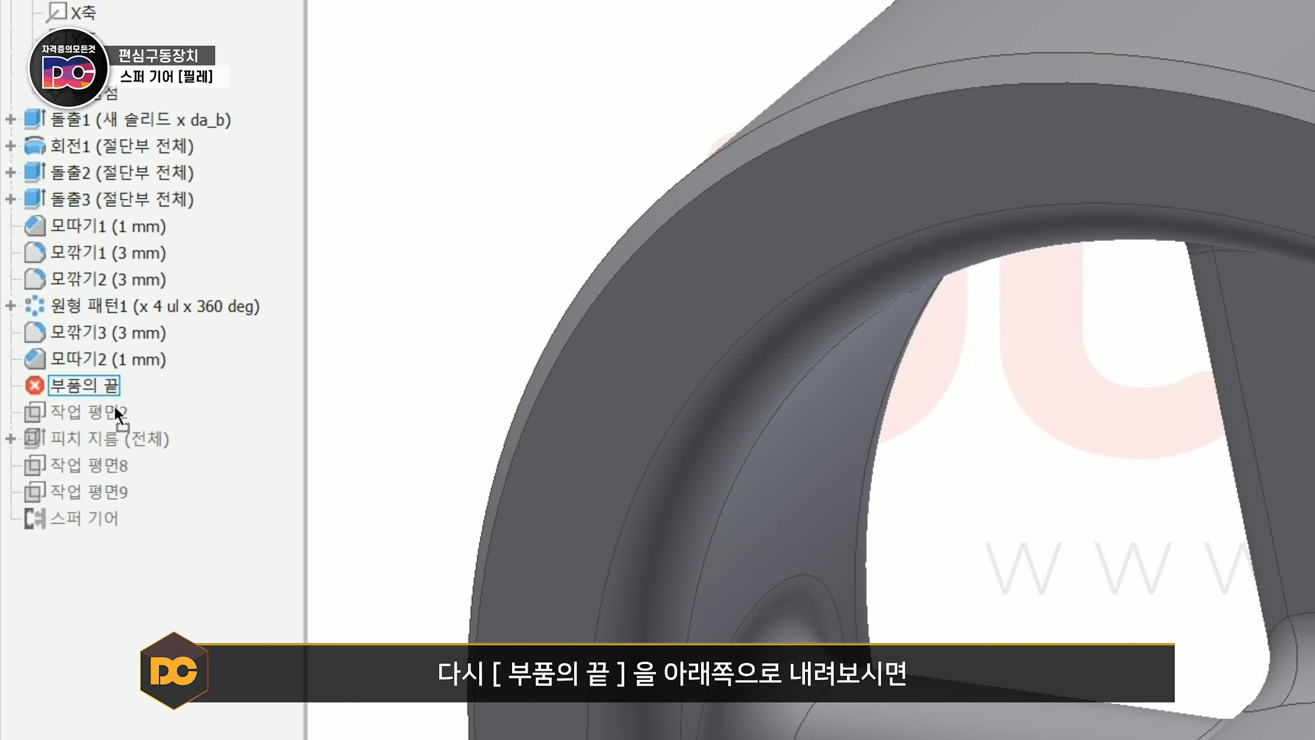
Move the end-of-part marker below the spur gear feature and inspect the chamfered teeth
{"action": "left_click_drag", "start_coordinate": [116, 409], "coordinate": [105, 524]}
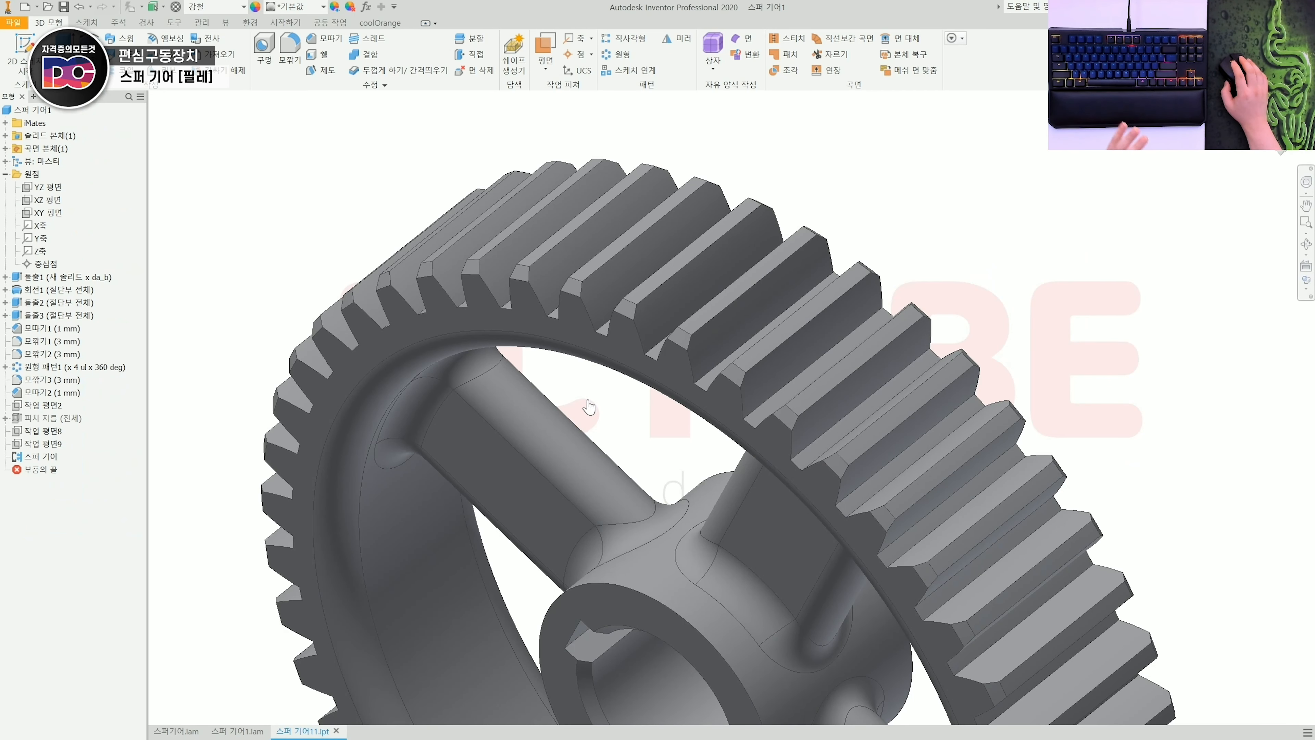
{"action": "scroll", "coordinate": [609, 340], "scroll_direction": "down", "scroll_amount": 3}
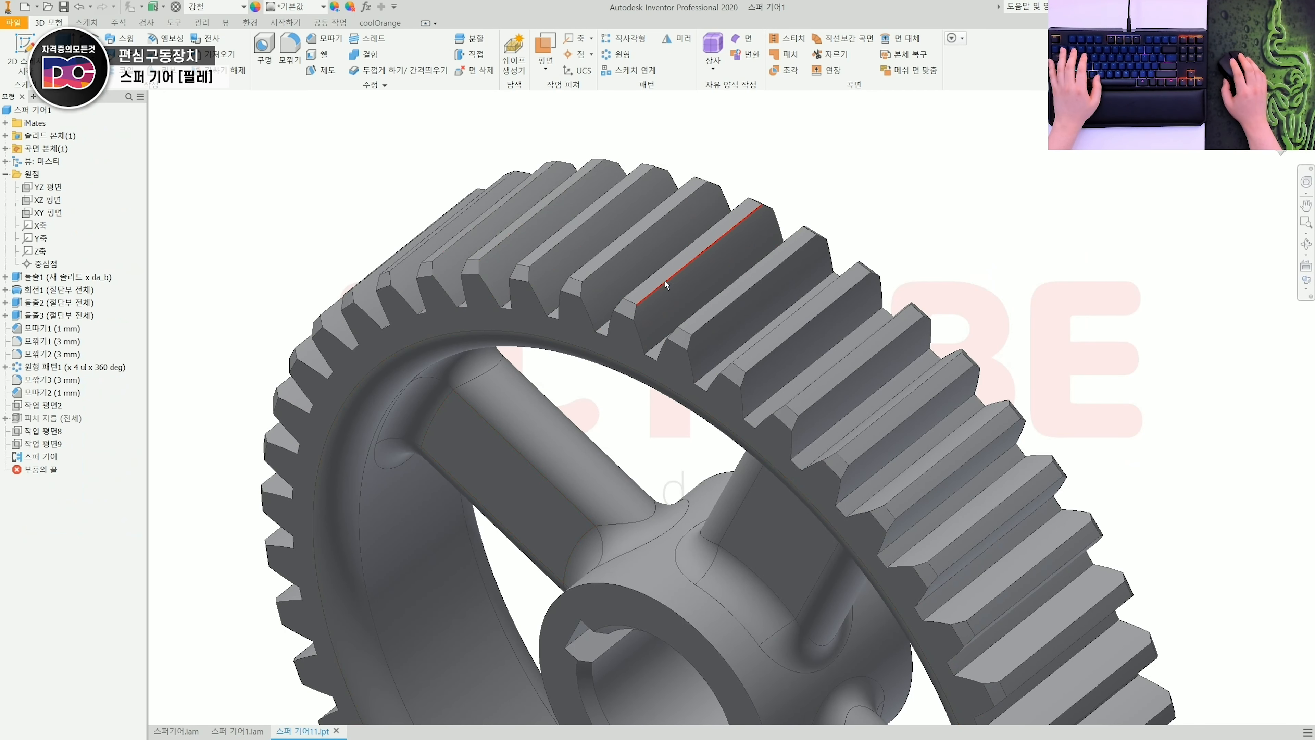
{"action": "mouse_move", "coordinate": [692, 345]}
{"action": "middle_mouse_down", "text": "shift"}
{"action": "mouse_move", "coordinate": [720, 331]}
{"action": "mouse_move", "coordinate": [705, 311]}
{"action": "mouse_move", "coordinate": [683, 342]}
{"action": "middle_mouse_up", "text": "shift"}
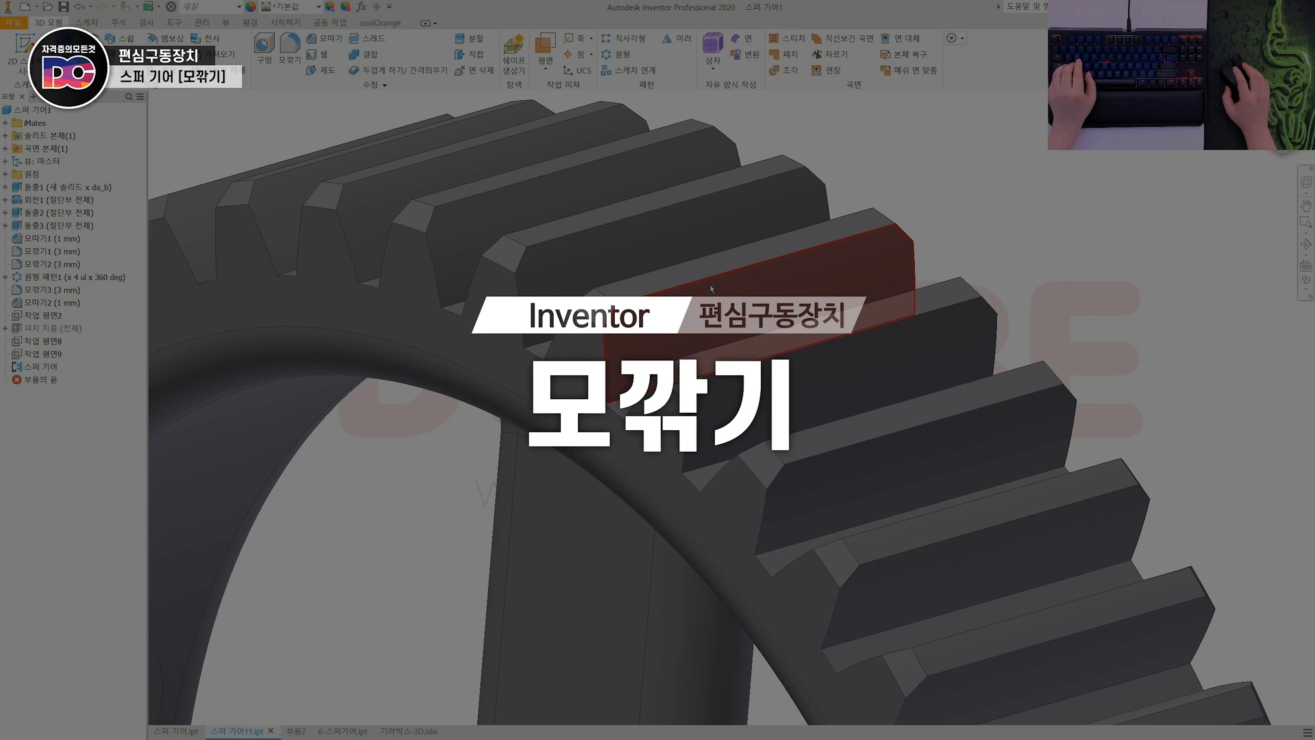
Fillet the two root edges of one tooth gap with a 0.5 mm radius
{"action": "scroll", "coordinate": [853, 389], "scroll_direction": "up", "scroll_amount": 5}
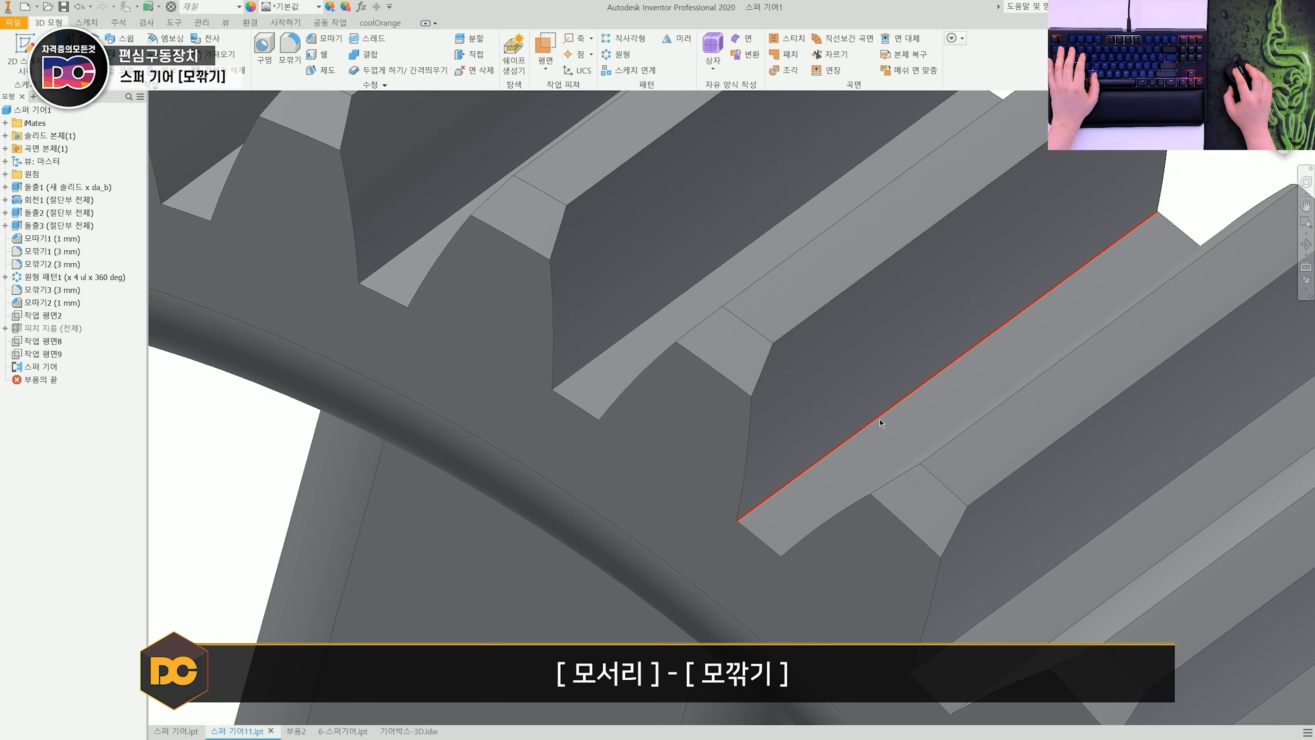
{"action": "left_click", "coordinate": [879, 417]}
{"action": "left_click", "coordinate": [891, 412]}
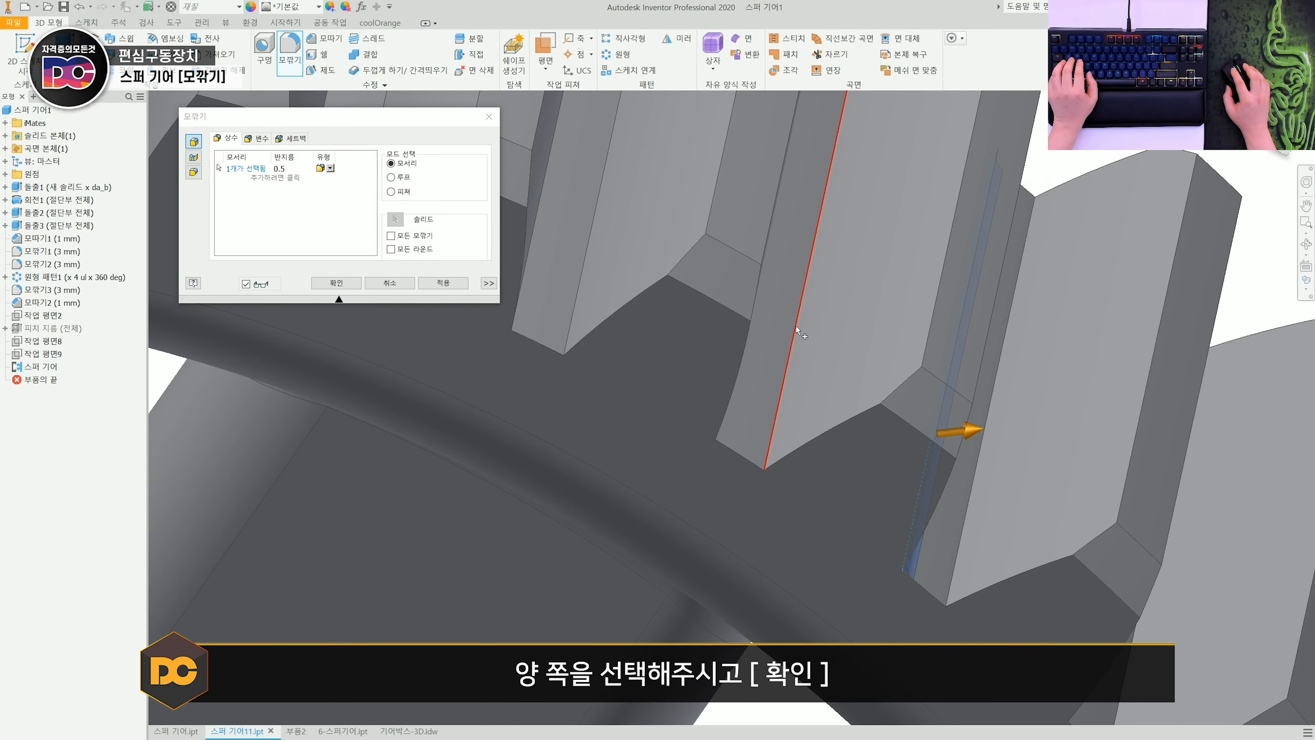
{"action": "left_click", "coordinate": [797, 329]}
{"action": "left_click", "coordinate": [338, 284]}
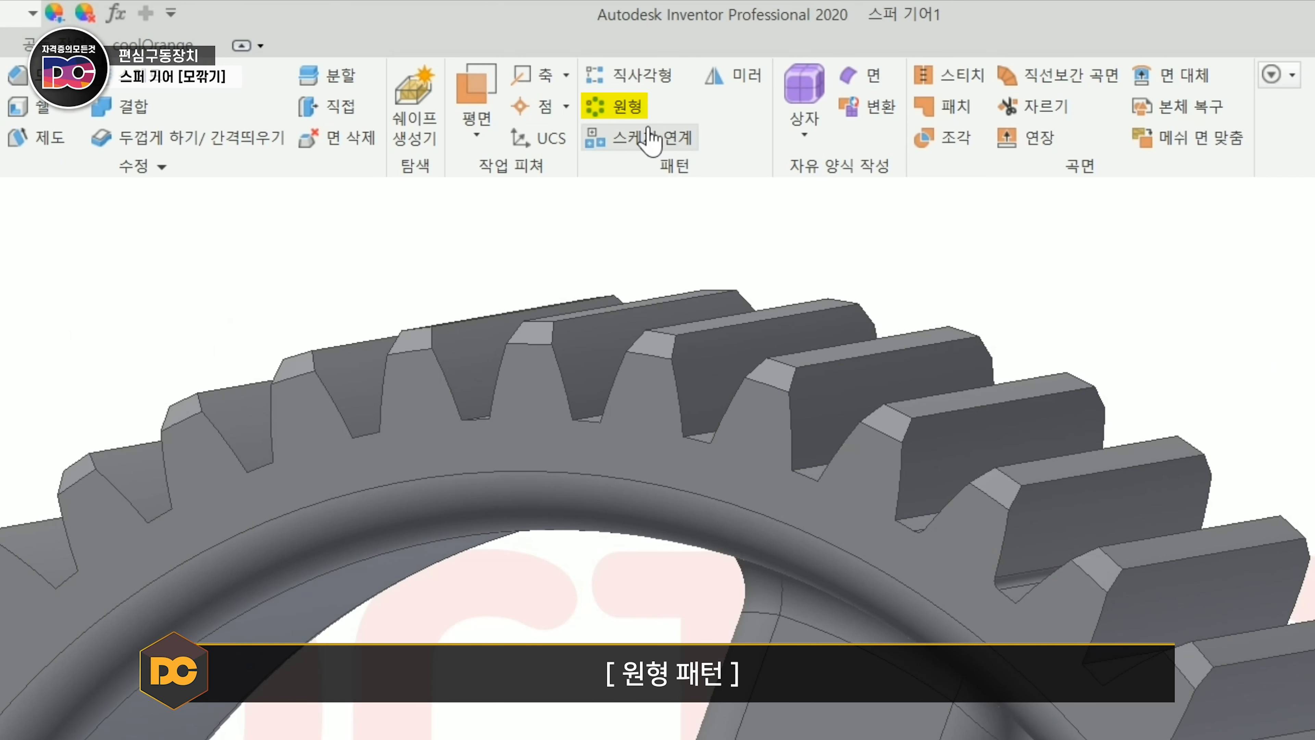
Circular-pattern the 0.5 mm tooth-root fillet around the gear's axis as 46 occurrences over 360 degrees
{"action": "left_click", "coordinate": [625, 107]}
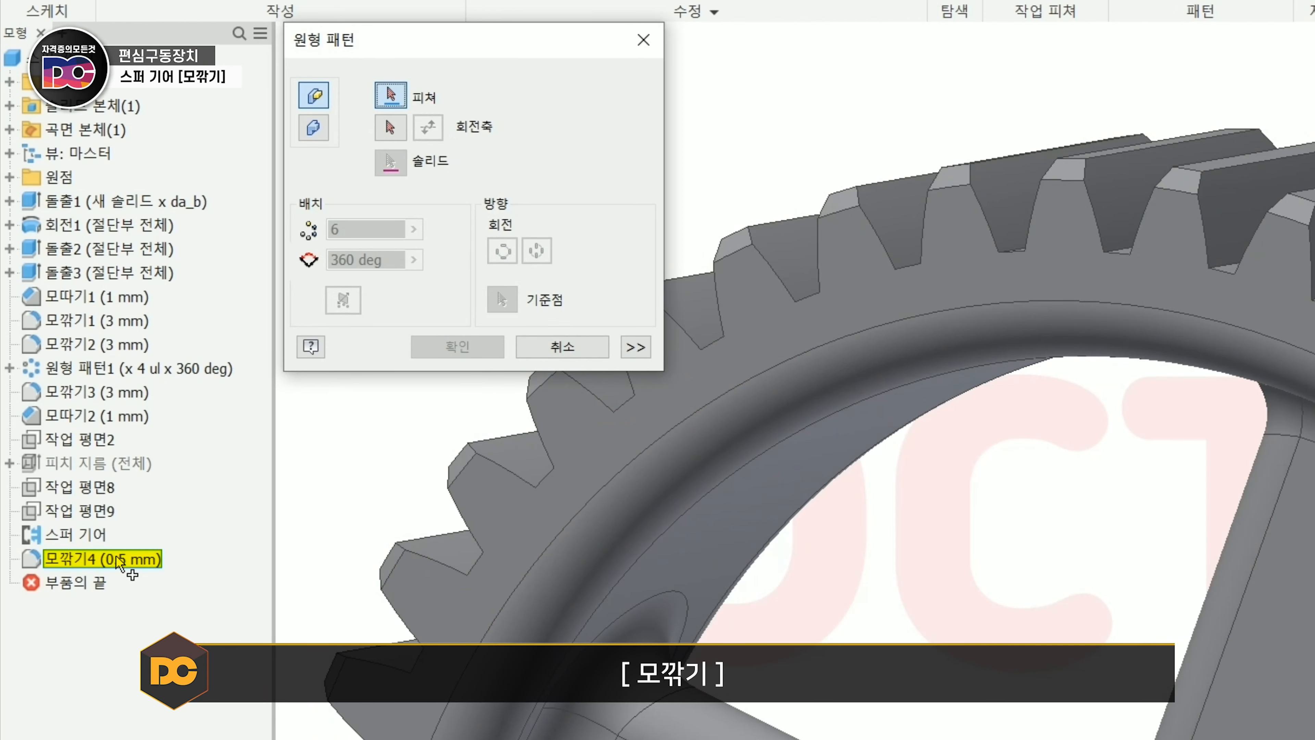
{"action": "left_click", "coordinate": [115, 561]}
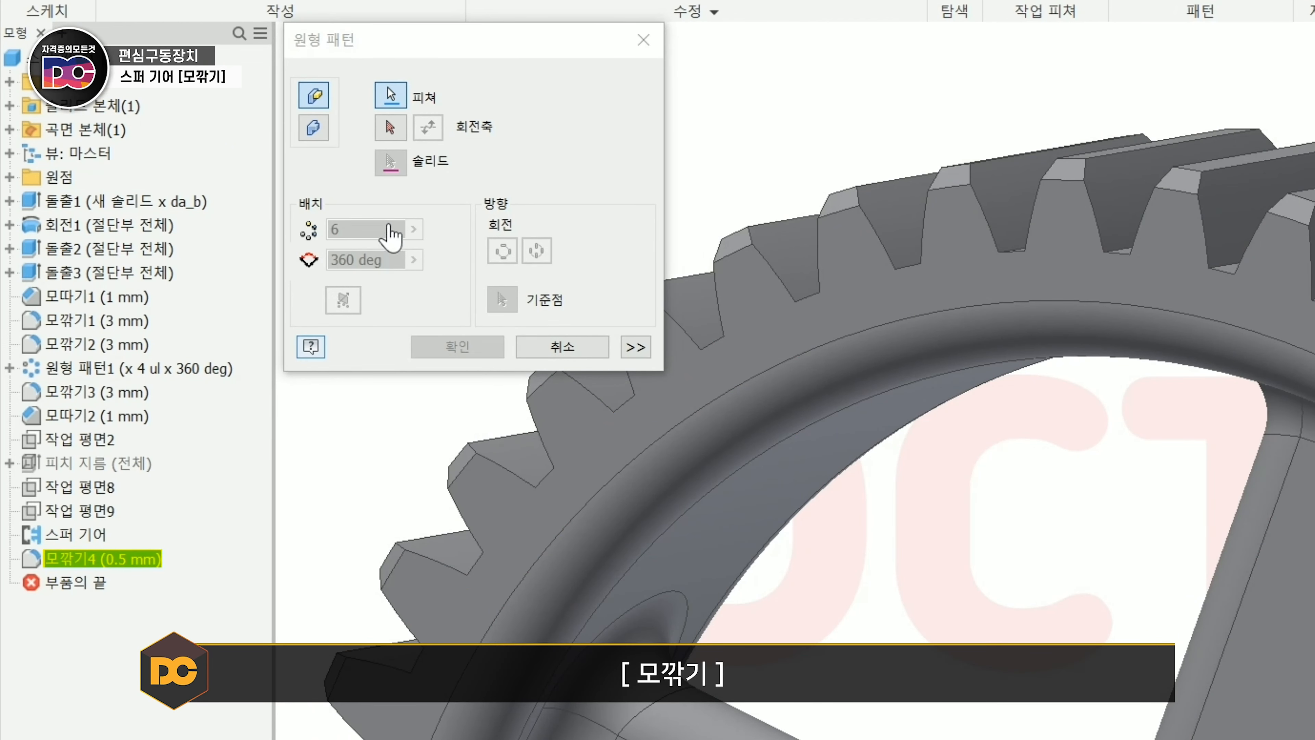
{"action": "left_click", "coordinate": [390, 126]}
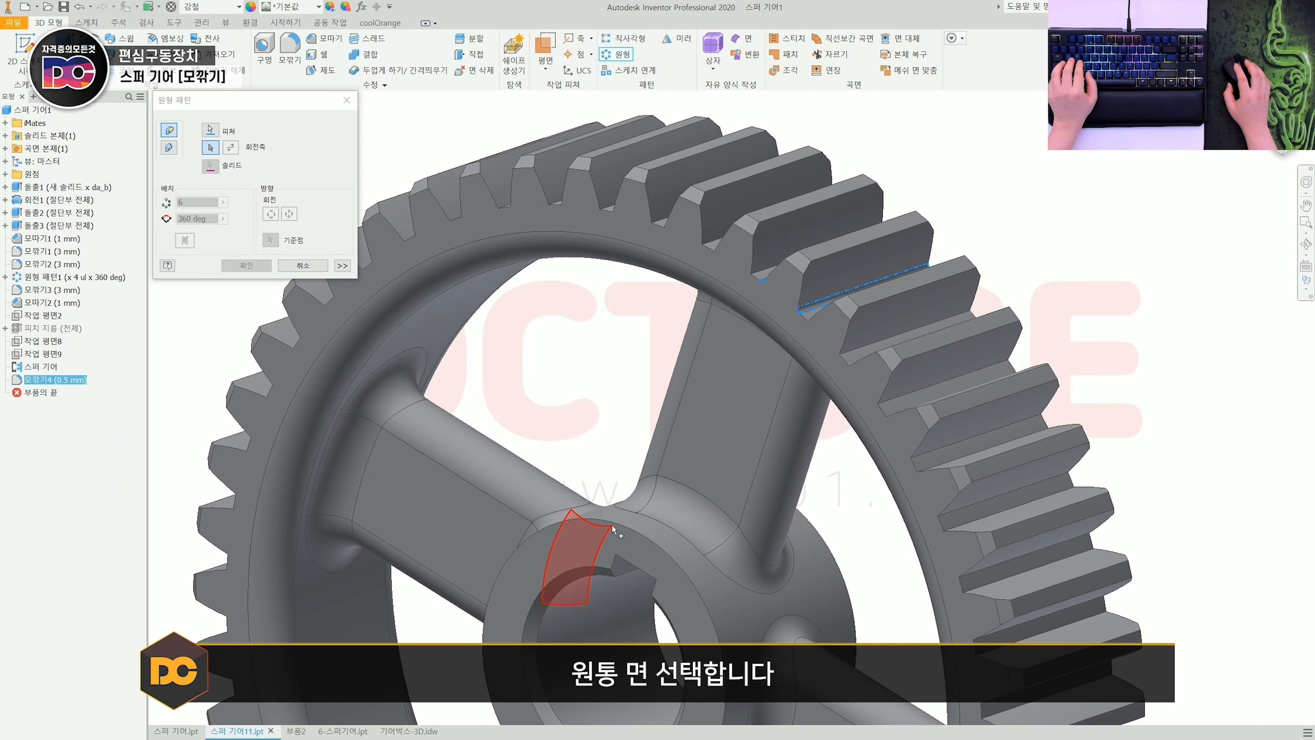
{"action": "left_click", "coordinate": [616, 515]}
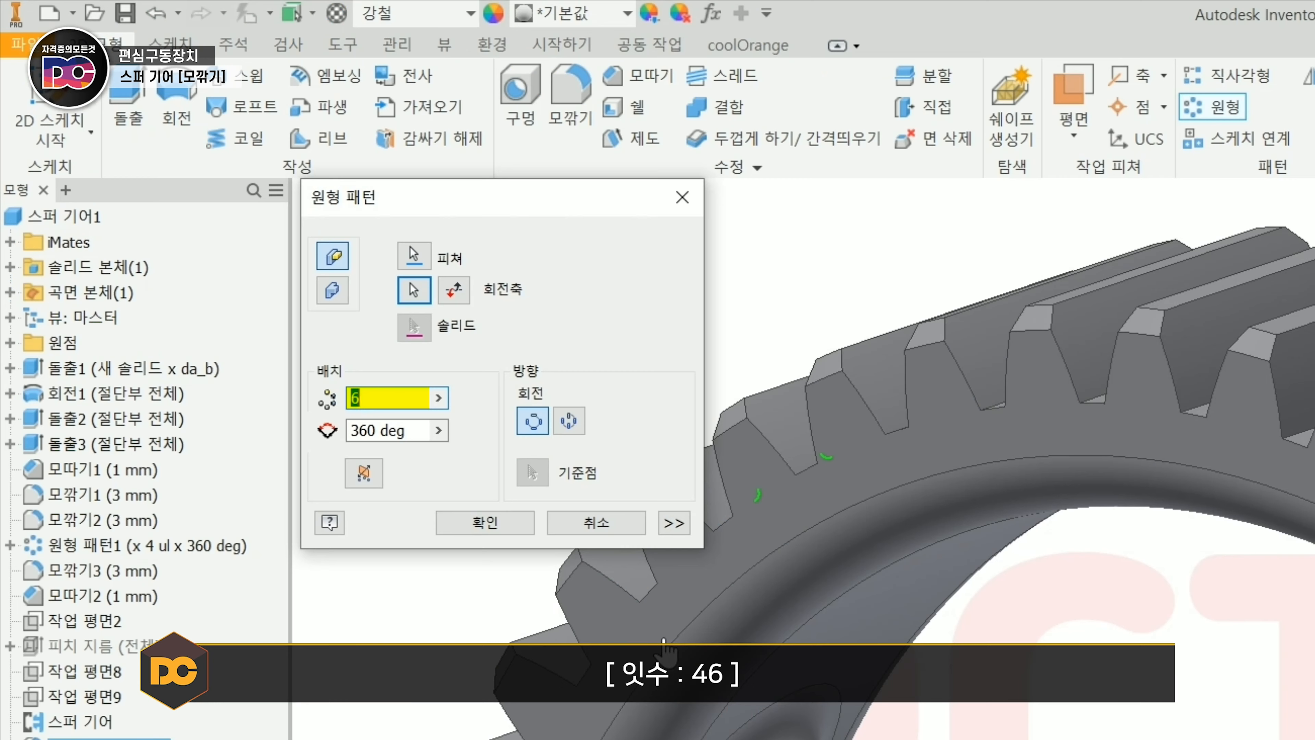
{"action": "type", "text": "46"}
{"action": "key", "text": "Return"}
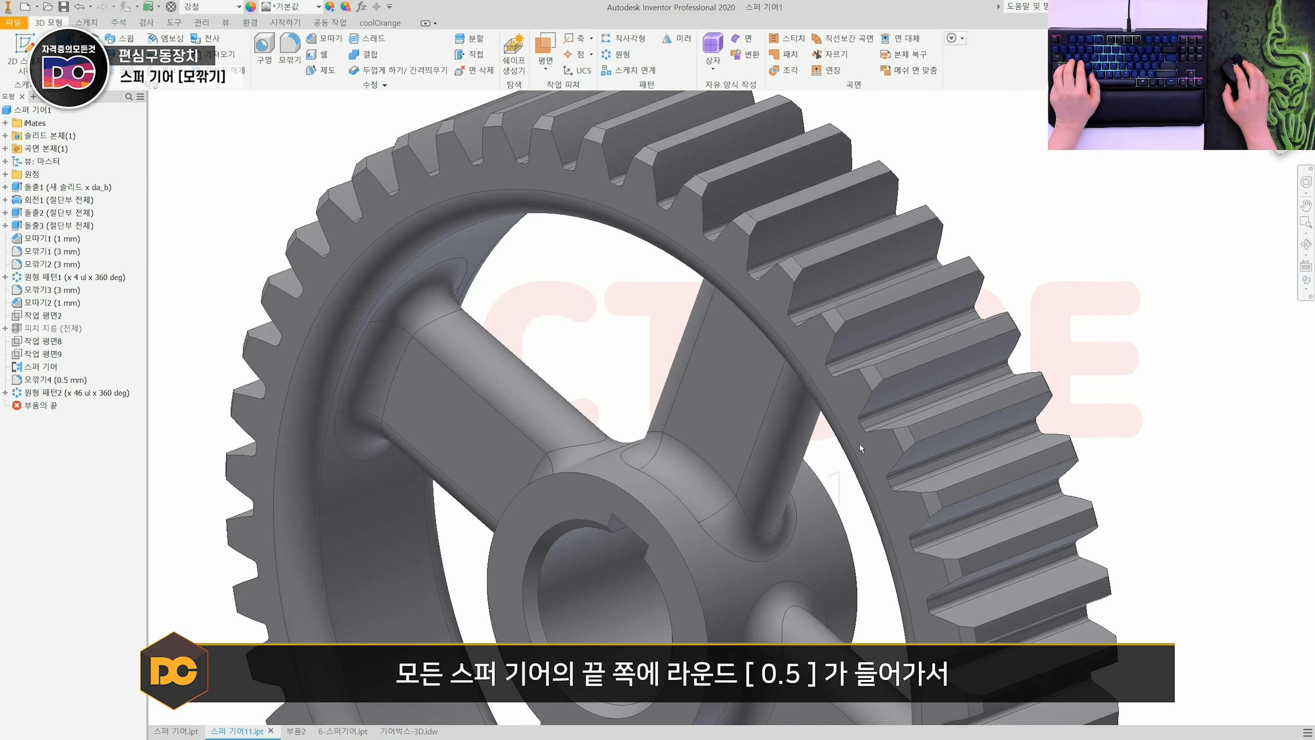
{"action": "scroll", "coordinate": [886, 431], "scroll_direction": "up", "scroll_amount": 5}
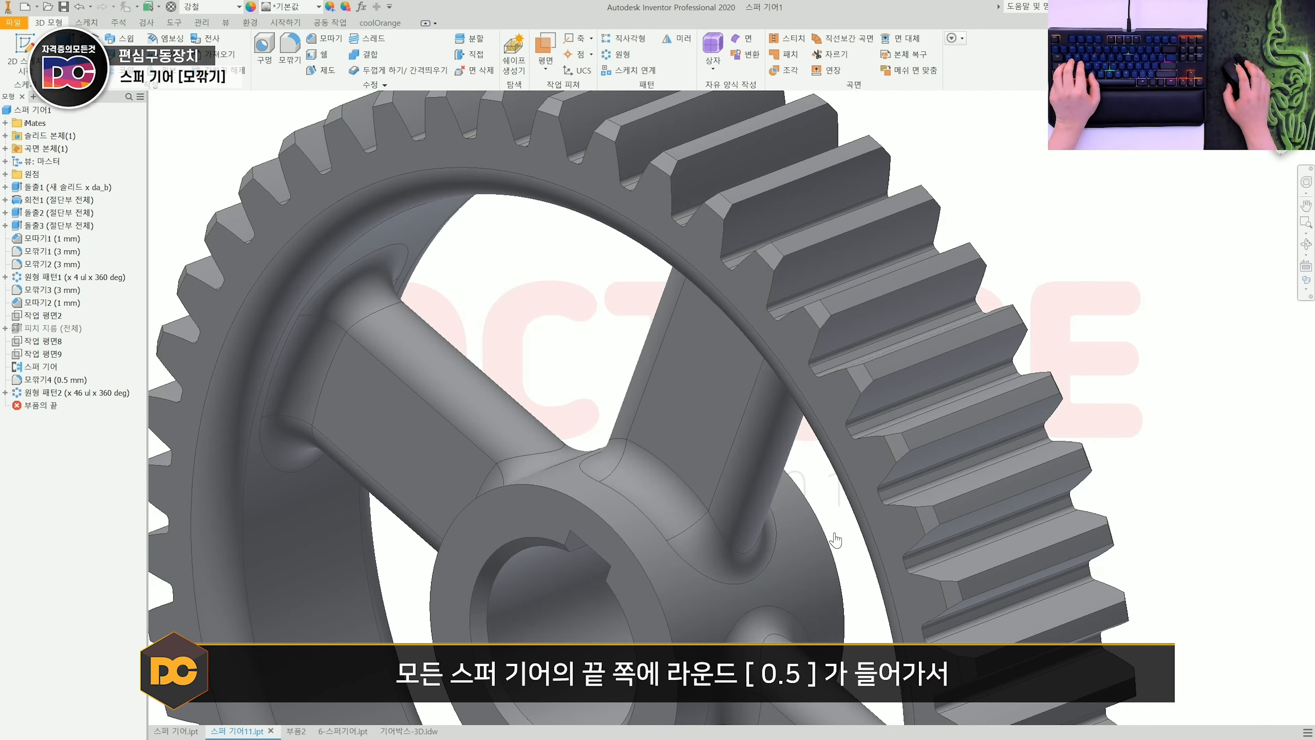
{"action": "middle_click_drag", "start_coordinate": [922, 451], "coordinate": [855, 448], "text": "shift"}
{"action": "scroll", "coordinate": [860, 484], "scroll_direction": "down", "scroll_amount": 3}
{"action": "middle_click_drag", "start_coordinate": [855, 448], "coordinate": [1086, 544], "text": "shift"}
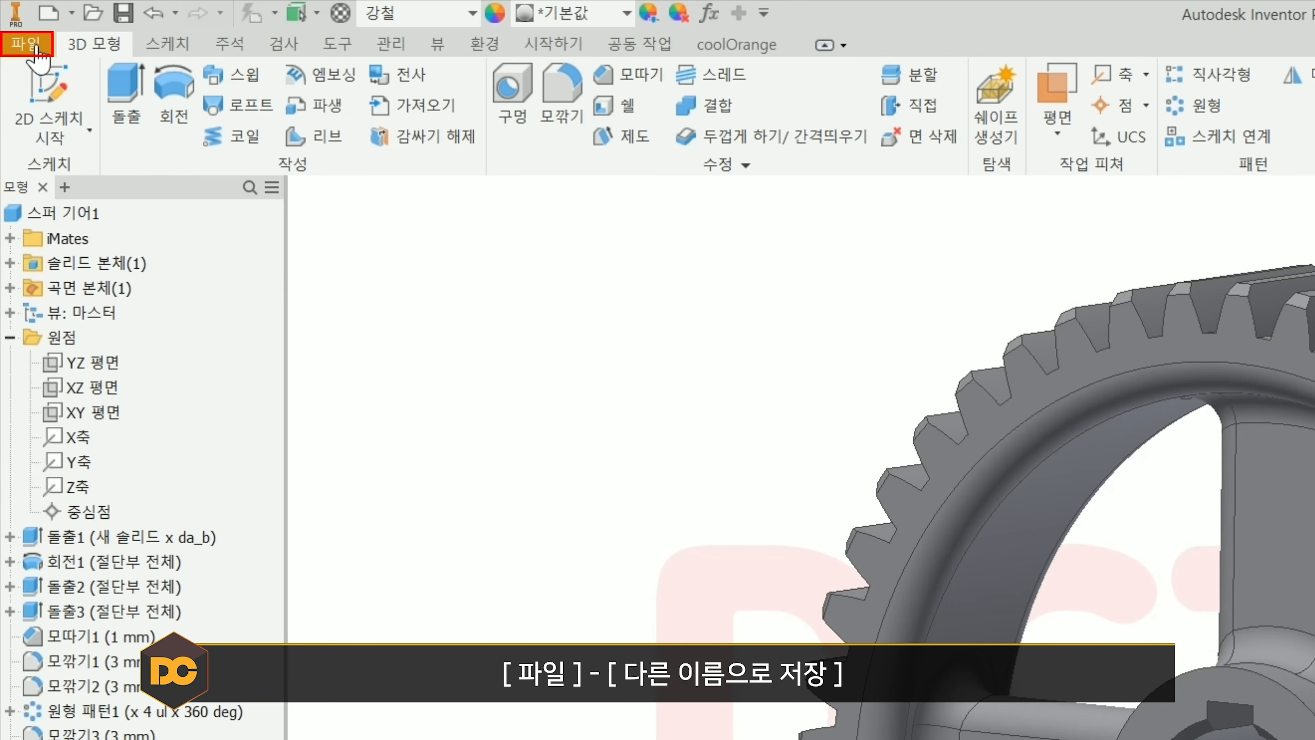
Open Save As and browse through the 스퍼기어 folder to its 디자인 액셀러레이터 subfolder to locate the part file
{"action": "left_click", "coordinate": [13, 22]}
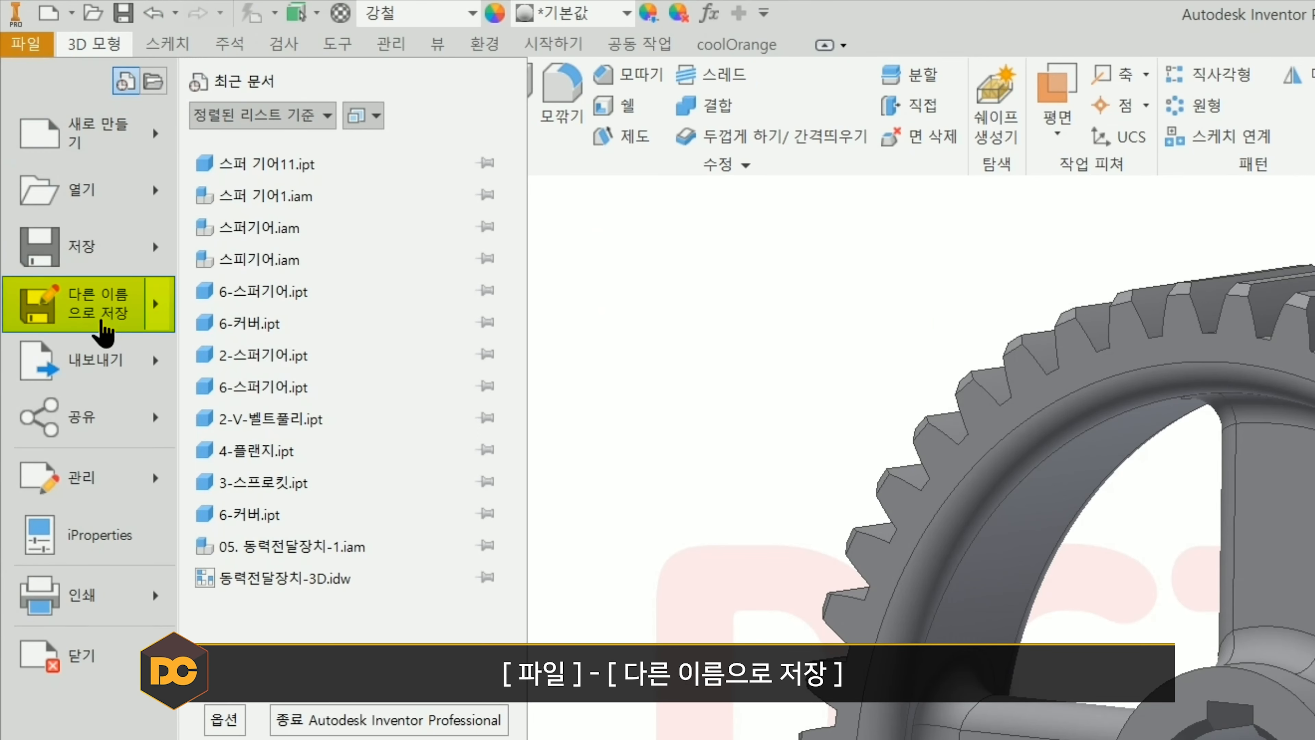
{"action": "left_click", "coordinate": [104, 332]}
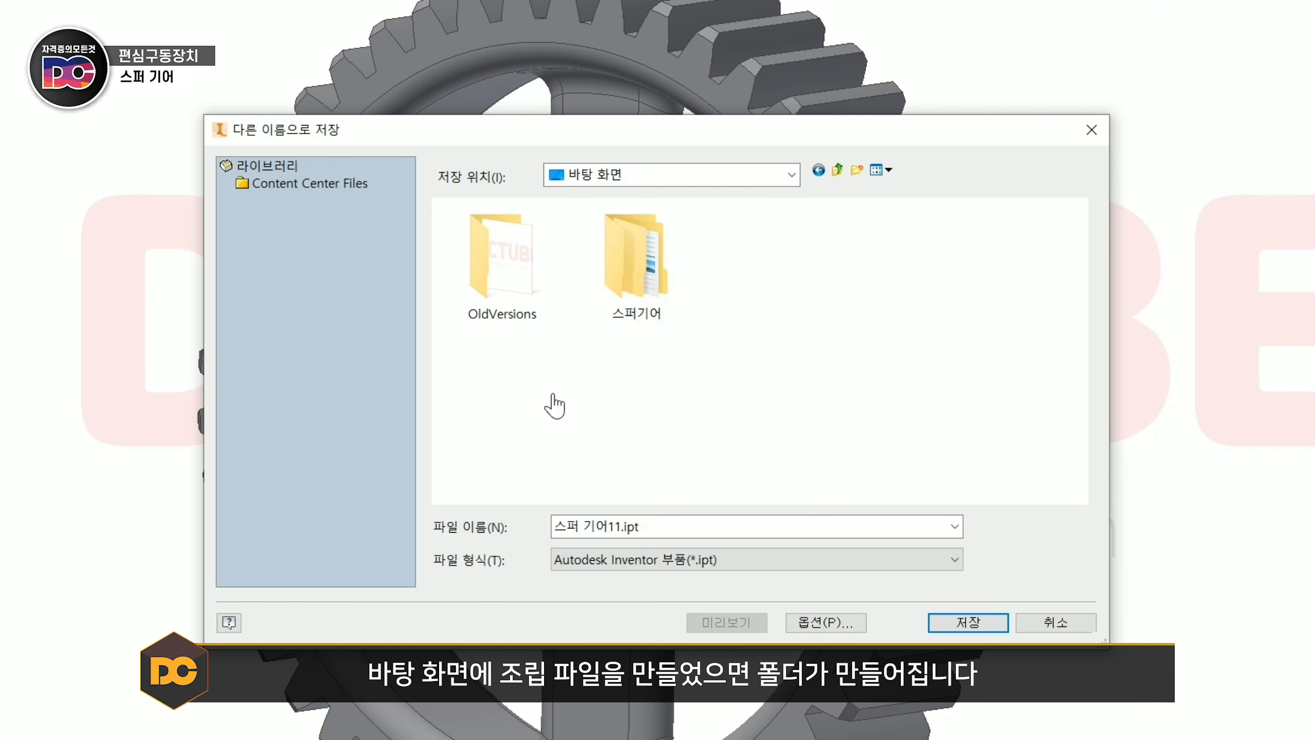
{"action": "double_click", "coordinate": [634, 265]}
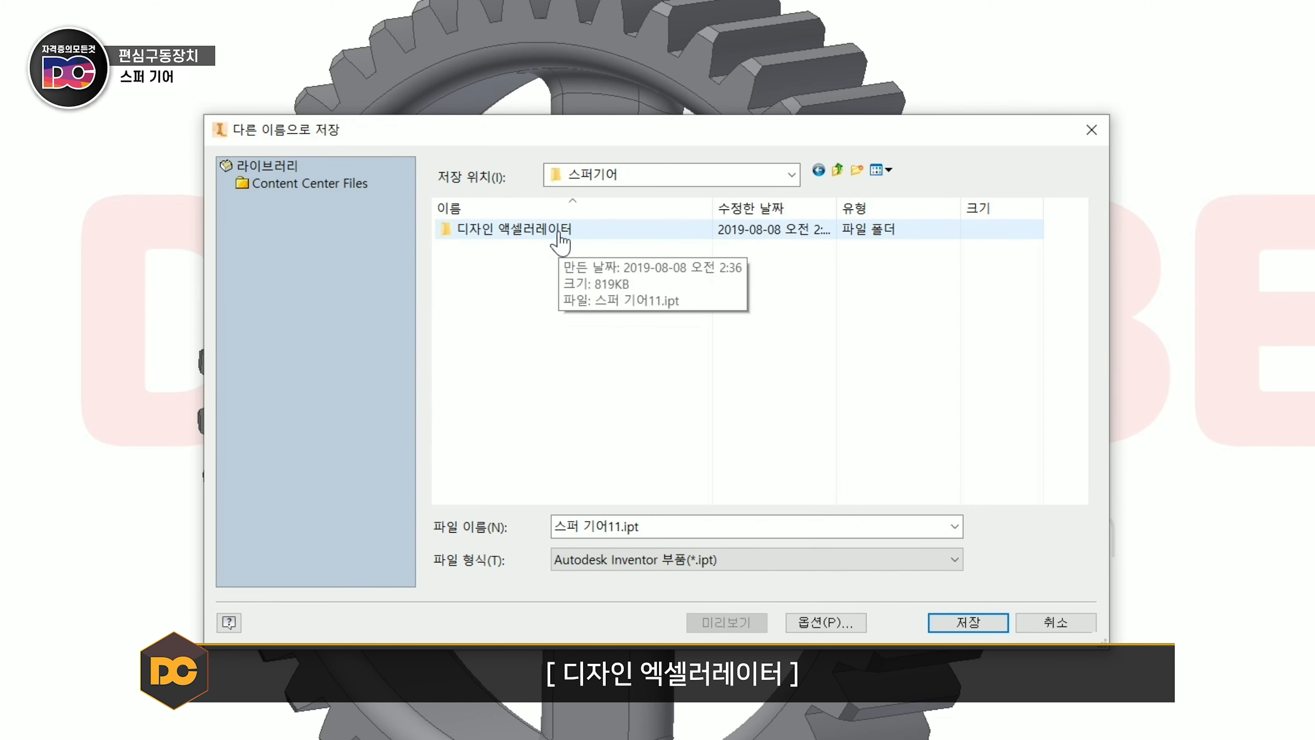
{"action": "left_click", "coordinate": [561, 240]}
{"action": "double_click", "coordinate": [560, 235]}
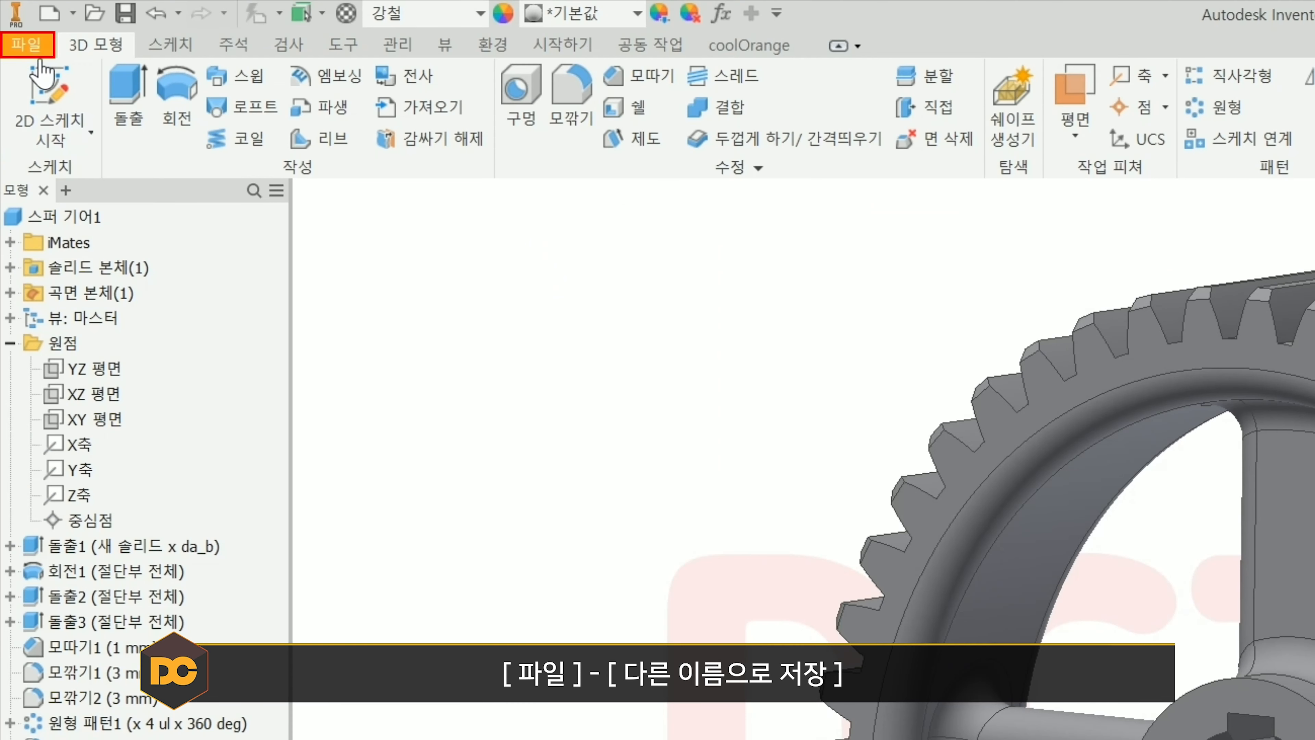
Open Save As again, go one folder above 디자인 액셀러레이터 and edit the part's file name for saving there
{"action": "left_click", "coordinate": [35, 41]}
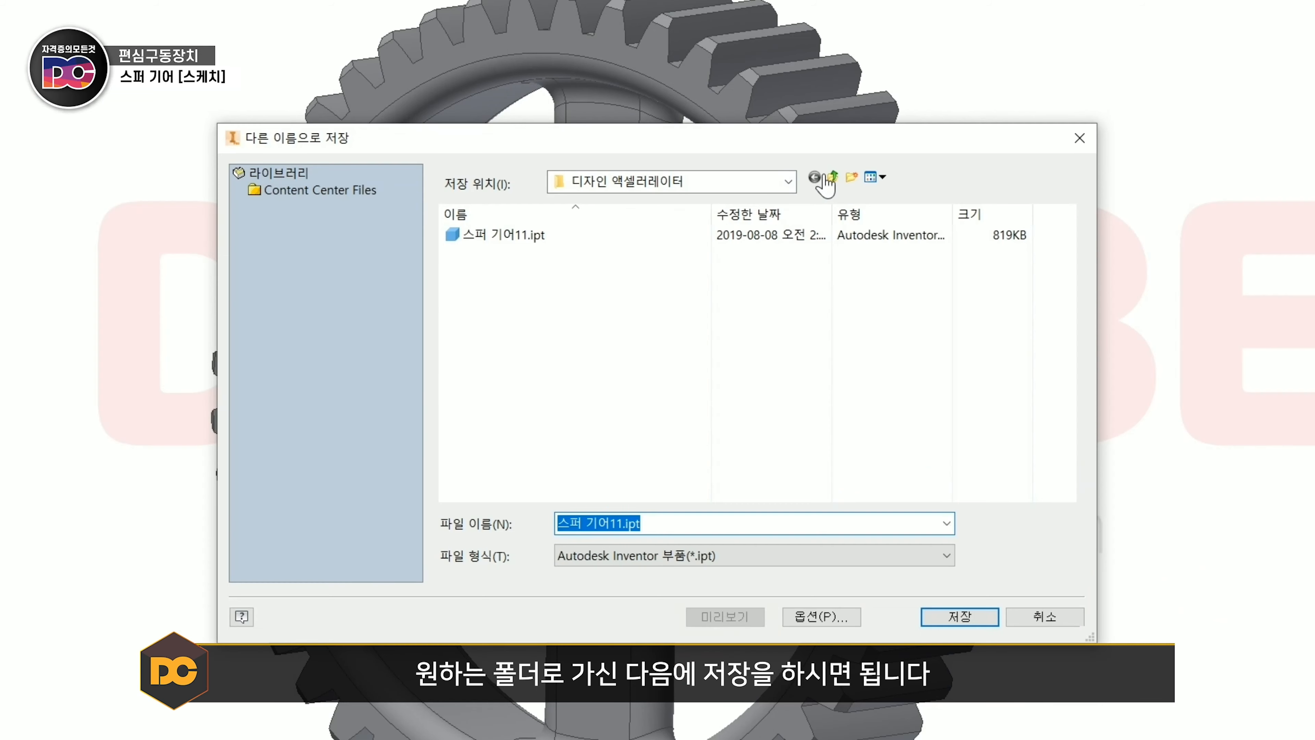
{"action": "left_click", "coordinate": [834, 178]}
{"action": "left_click", "coordinate": [624, 524]}
{"action": "key", "text": "BackSpace"}
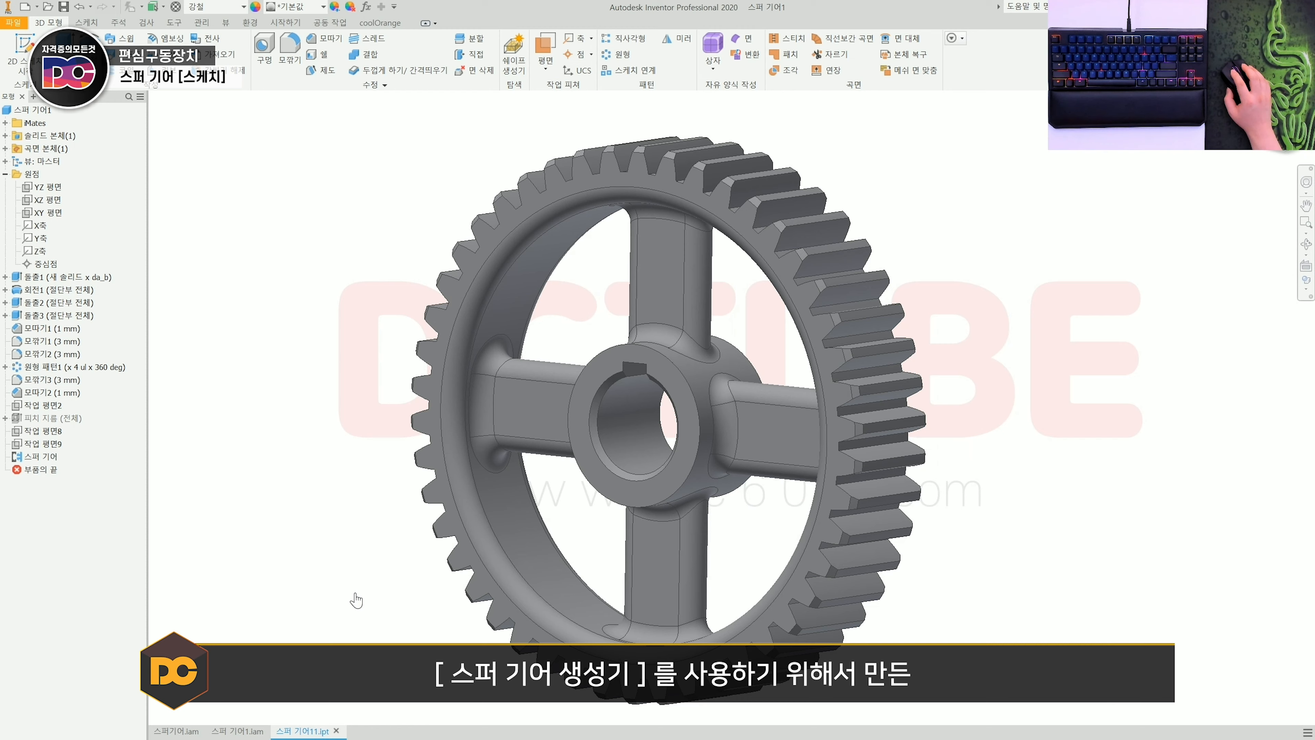
Switch to the 스퍼기어.iam assembly made for the gear generator and close it
{"action": "left_click", "coordinate": [202, 730]}
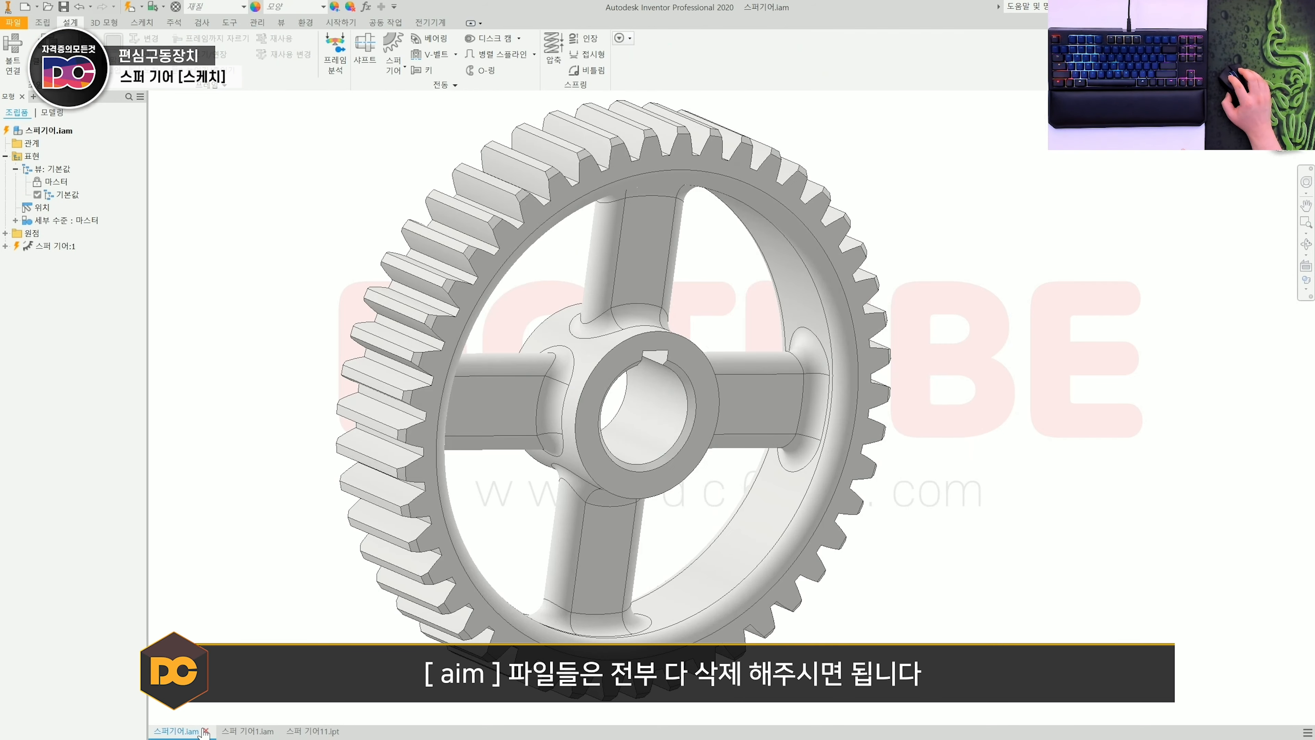
{"action": "left_click", "coordinate": [207, 732]}
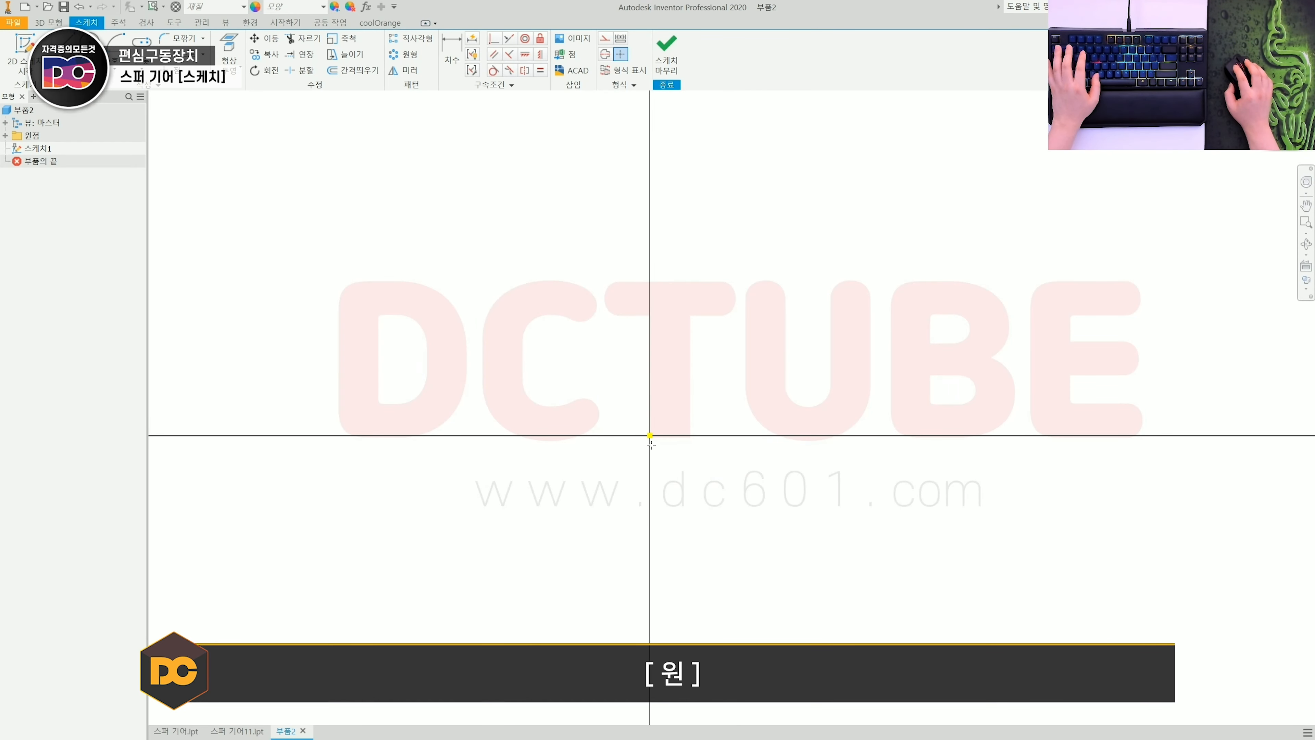
Sketch a circle about 62.4 mm in diameter centred on the origin of the new part and start its diameter dimension
{"action": "left_click", "coordinate": [650, 435]}
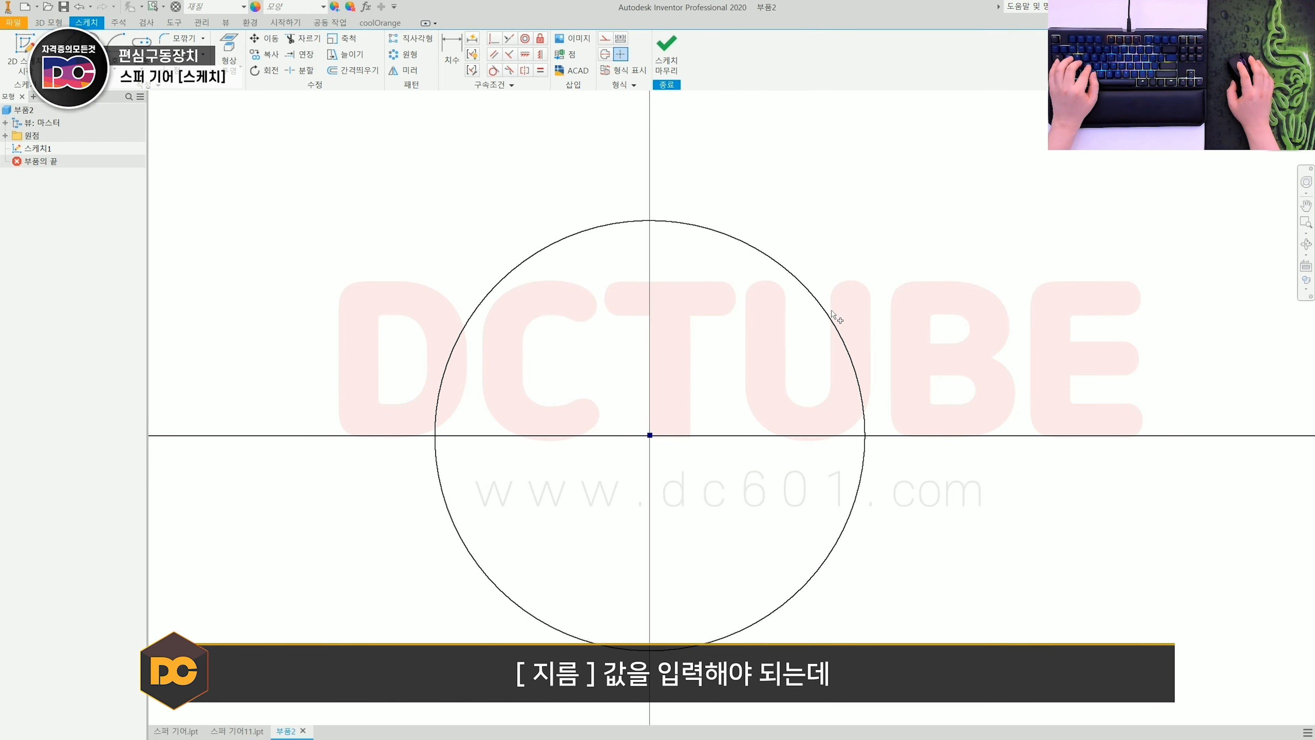
{"action": "left_click", "coordinate": [829, 322]}
{"action": "key", "text": "d"}
{"action": "left_click", "coordinate": [829, 322]}
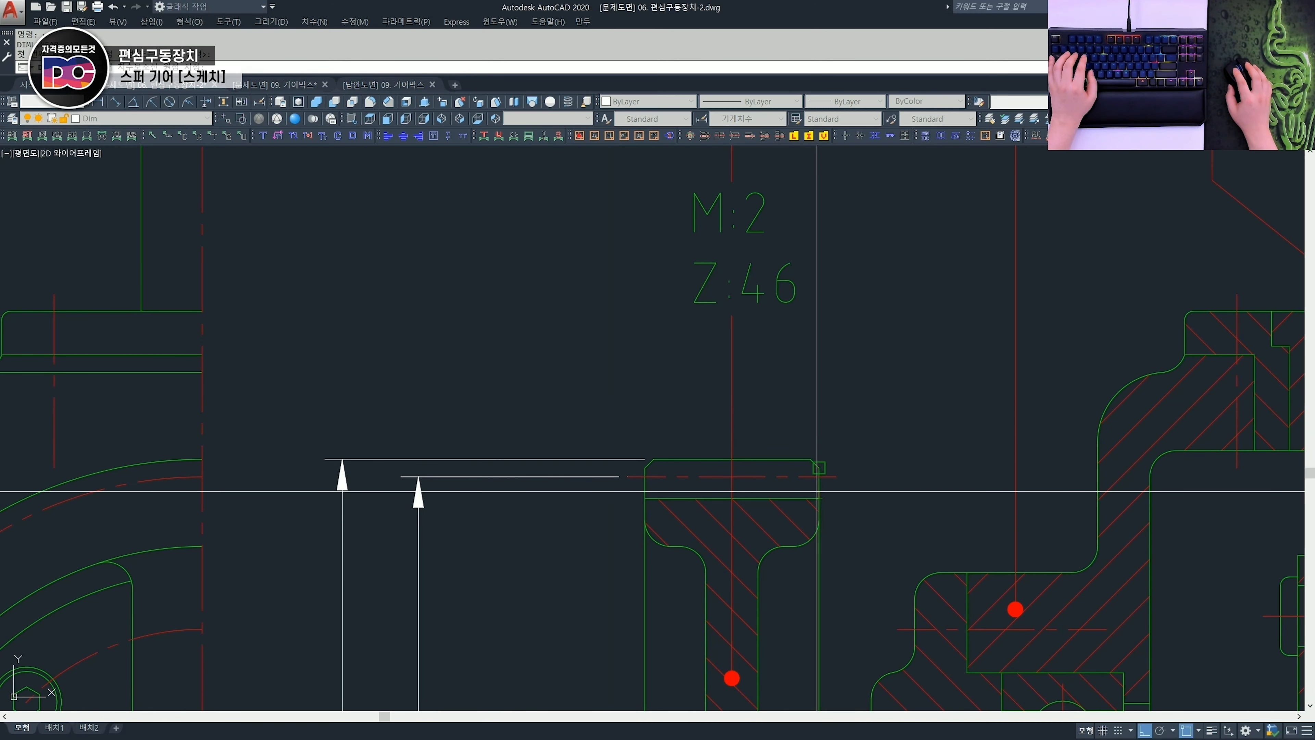
Switch to the AutoCAD assembly drawing and dimension the spur gear's tooth height and its root diameter in the section view
{"action": "left_click", "coordinate": [814, 459]}
{"action": "left_click", "coordinate": [818, 498]}
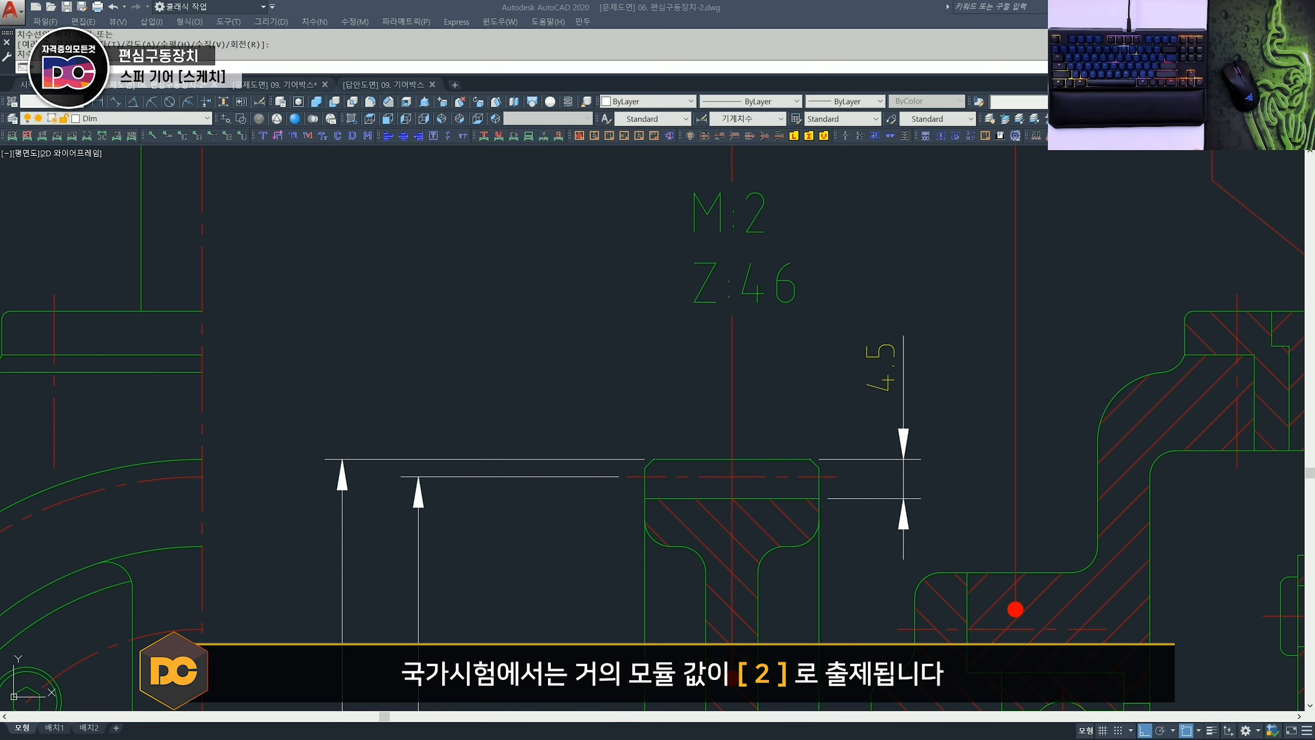
{"action": "scroll", "coordinate": [648, 176], "scroll_direction": "down", "scroll_amount": 4}
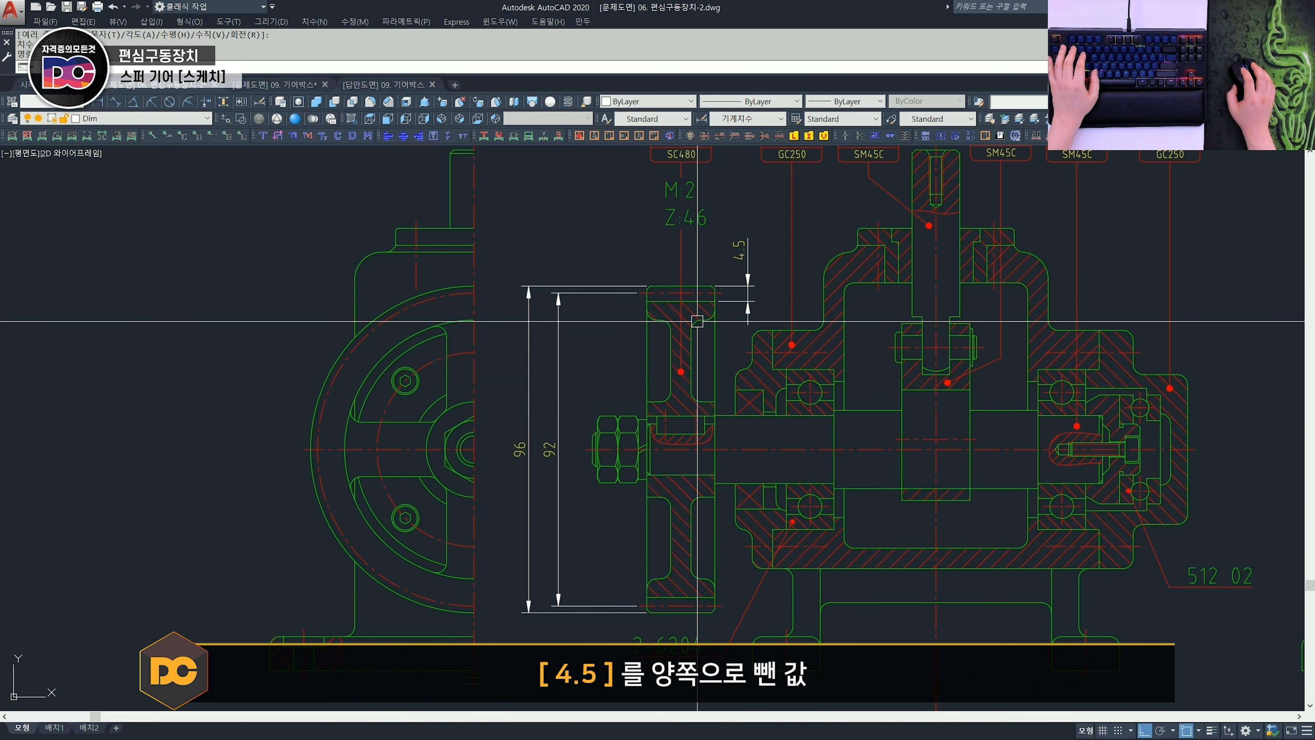
{"action": "key", "text": "space"}
{"action": "left_click", "coordinate": [647, 301]}
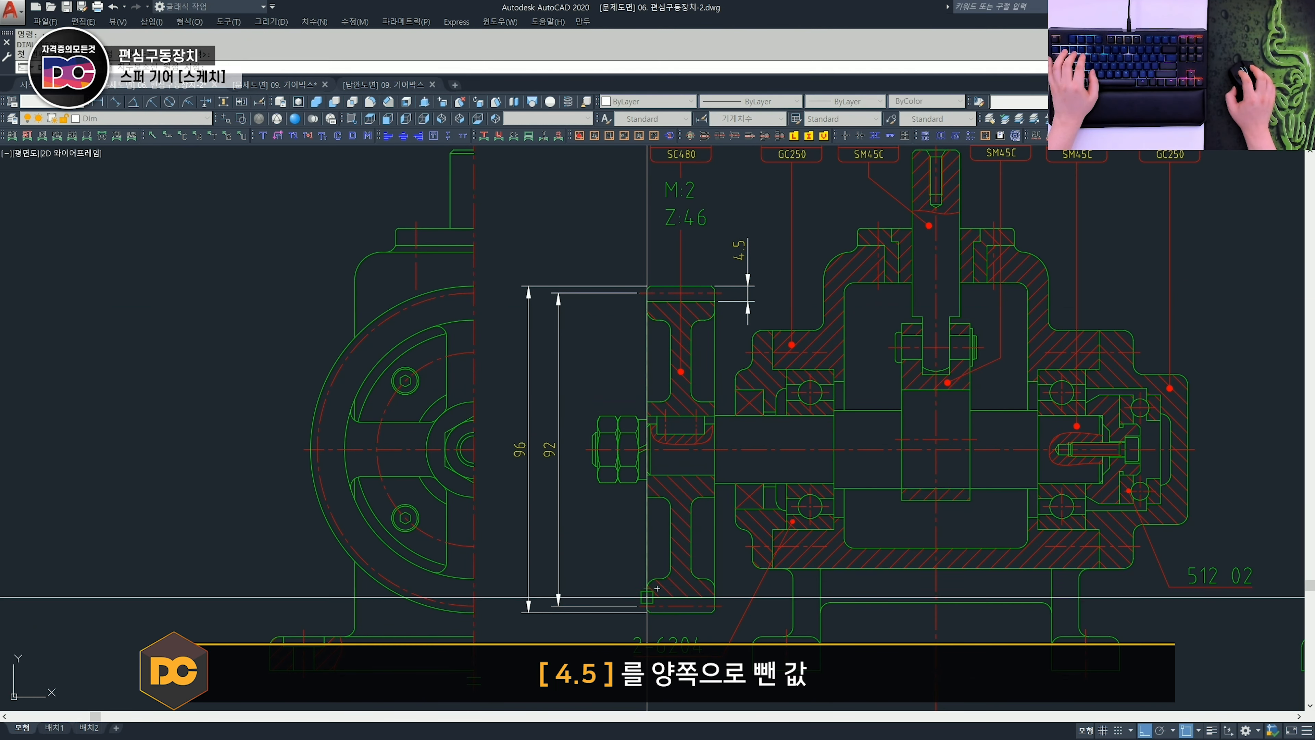
{"action": "left_click", "coordinate": [648, 597]}
{"action": "left_click", "coordinate": [585, 539]}
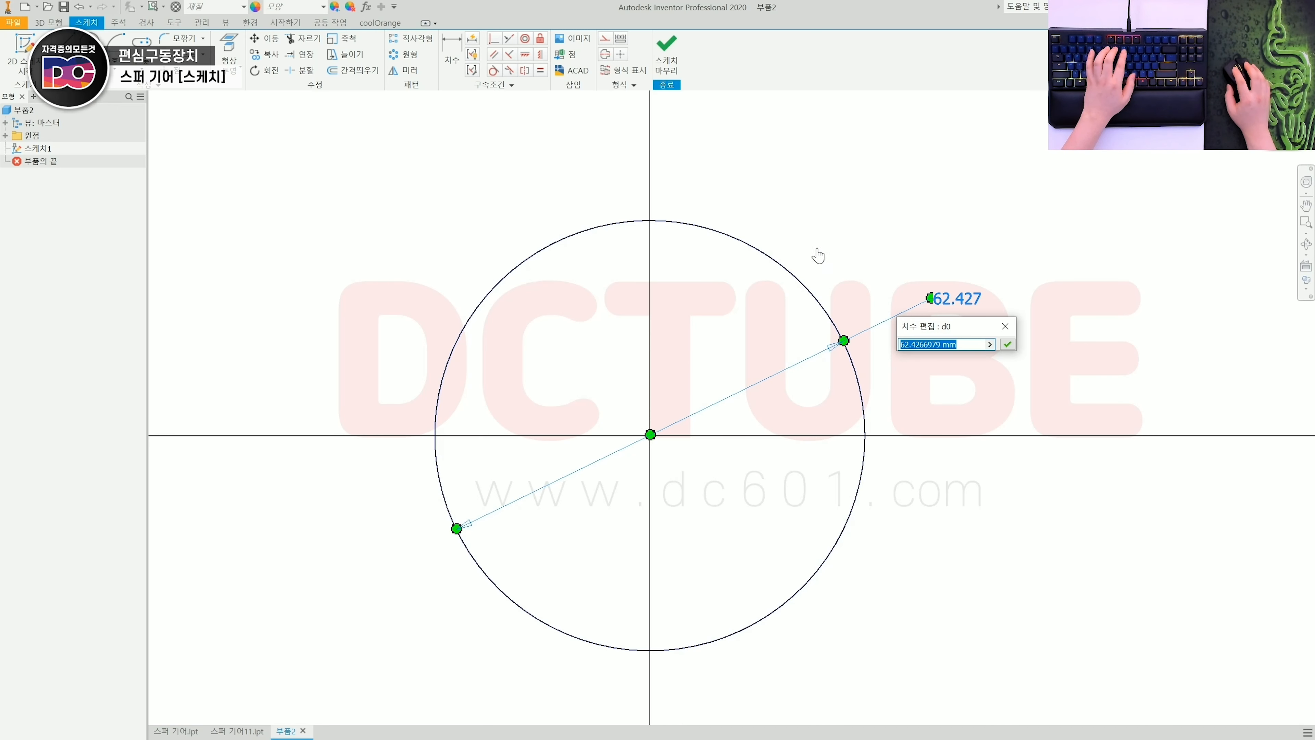
Set the circle's diameter to 87 mm and finish the sketch
{"action": "type", "text": "87"}
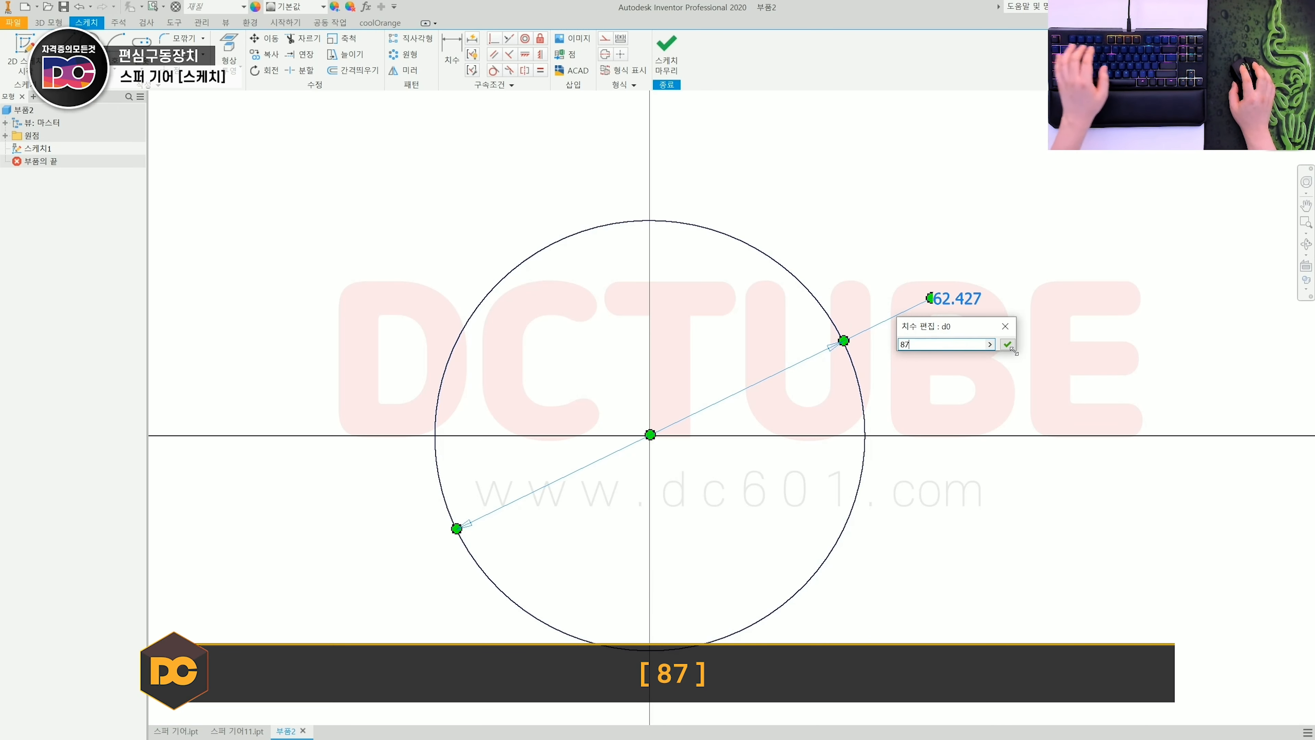
{"action": "left_click", "coordinate": [1007, 344]}
{"action": "key", "text": "s"}
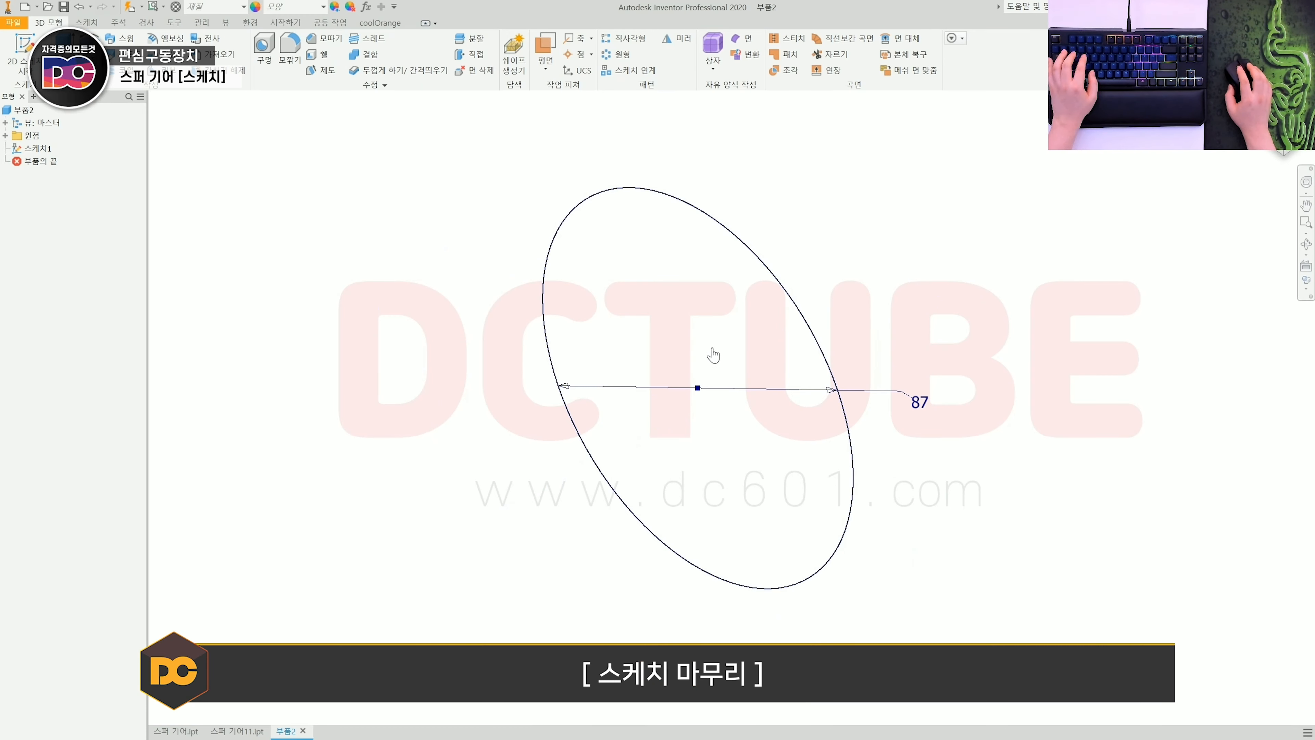
Extrude the circle symmetrically about the sketch plane to a total thickness of 20 mm
{"action": "key", "text": "e"}
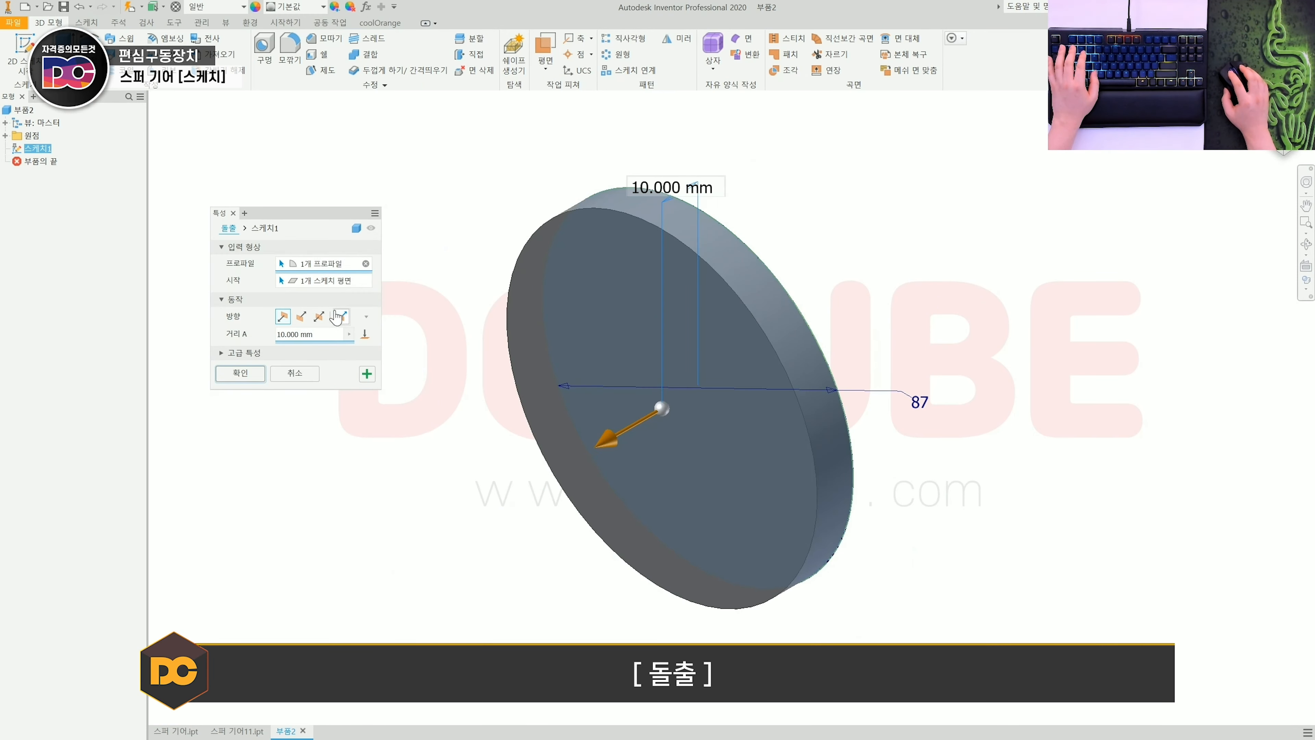
{"action": "left_click", "coordinate": [319, 316]}
{"action": "left_click", "coordinate": [317, 334]}
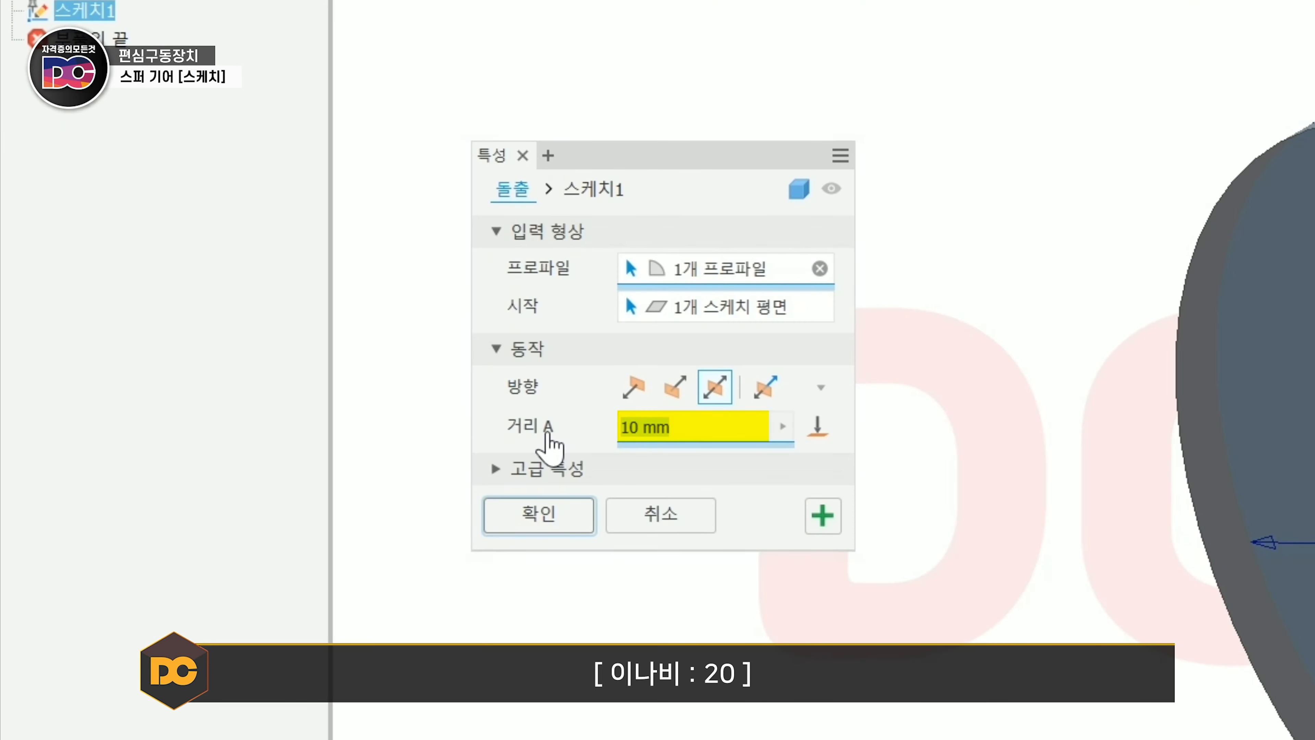
{"action": "type", "text": "20"}
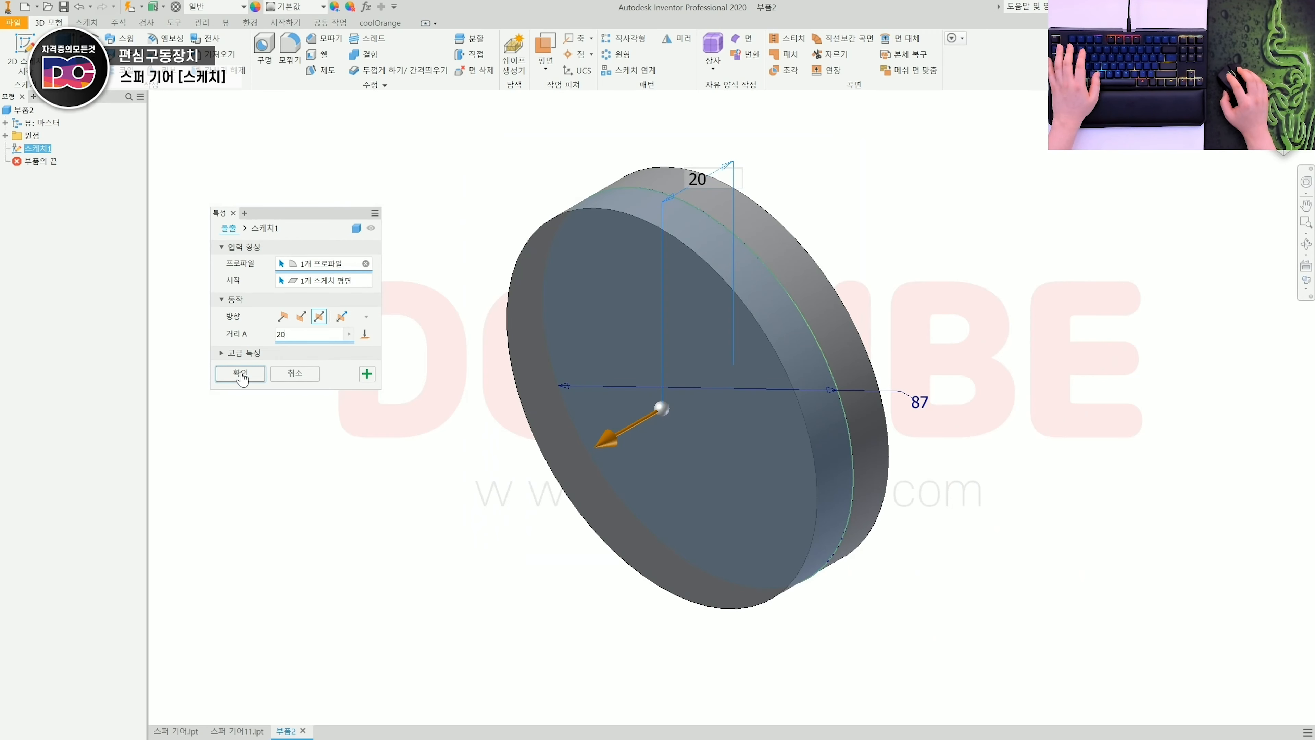
{"action": "left_click", "coordinate": [241, 373]}
Start a sketch on the disc's front face and draw a circle about 106 mm in diameter centred on the origin
{"action": "left_click", "coordinate": [656, 271]}
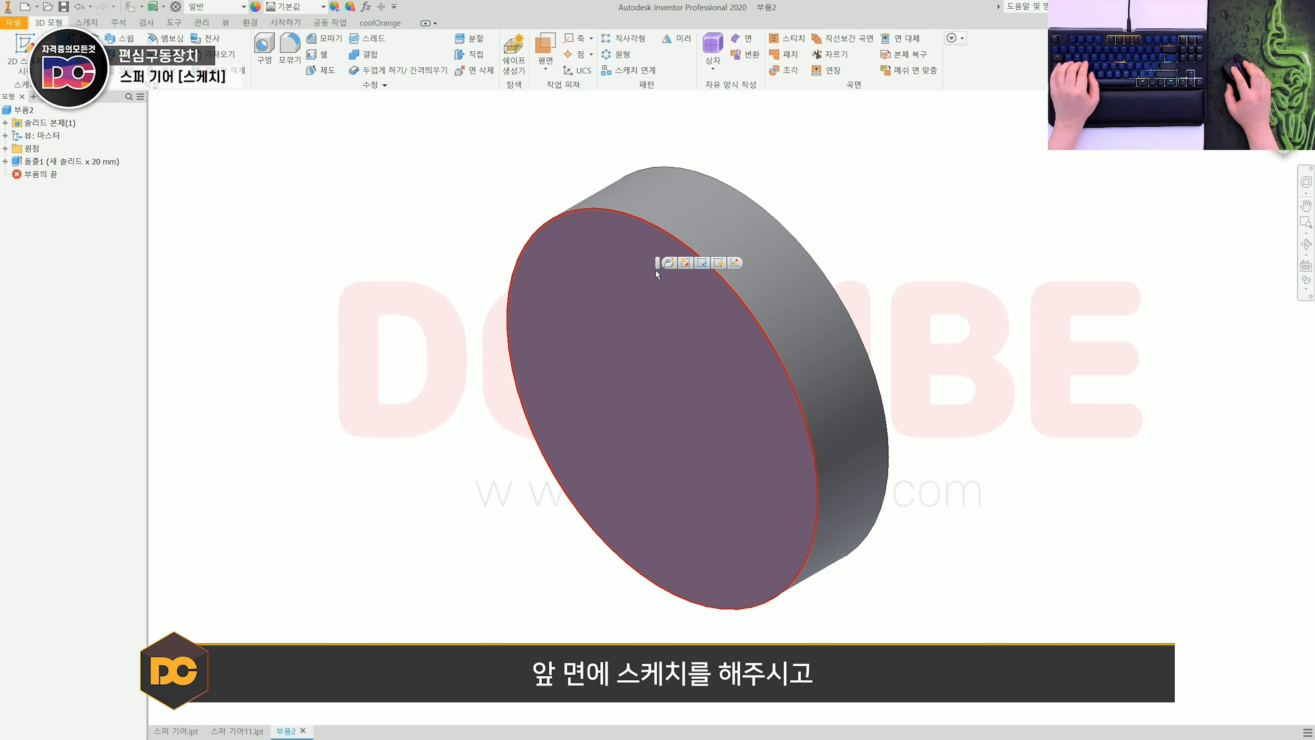
{"action": "key", "text": "s"}
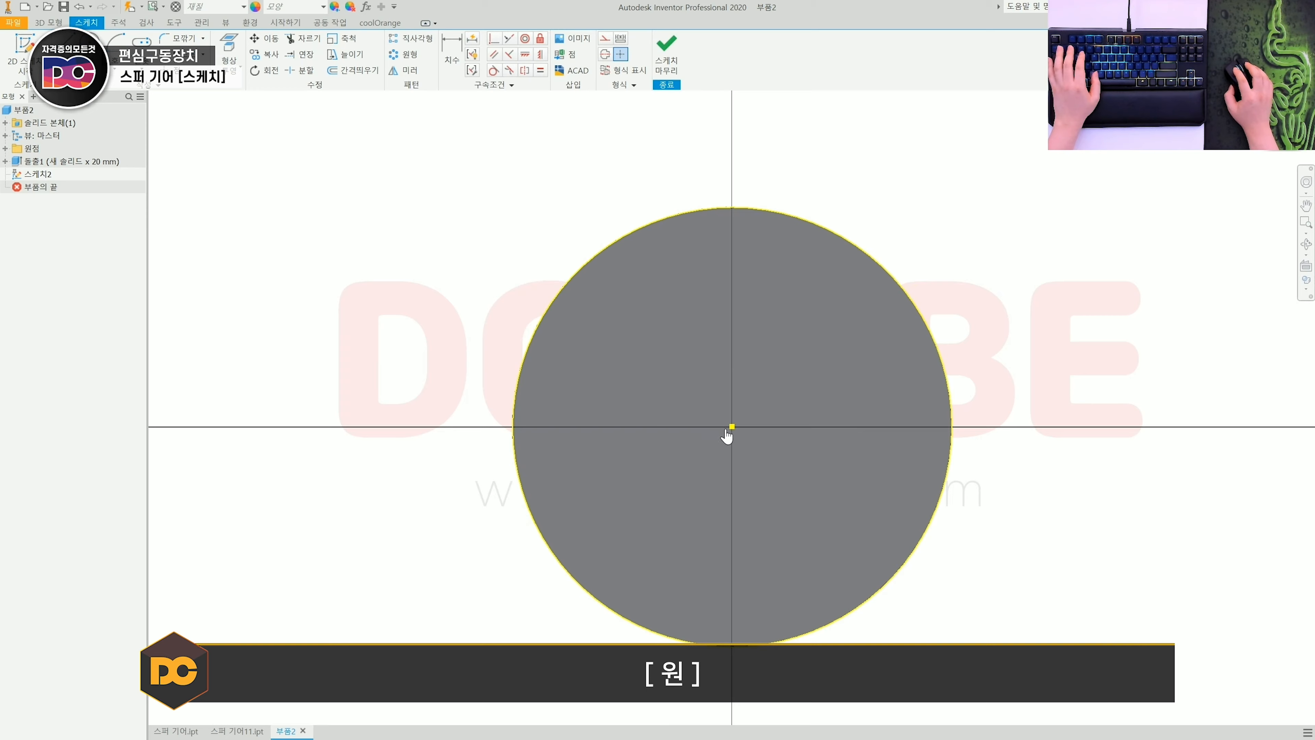
{"action": "left_click", "coordinate": [733, 426]}
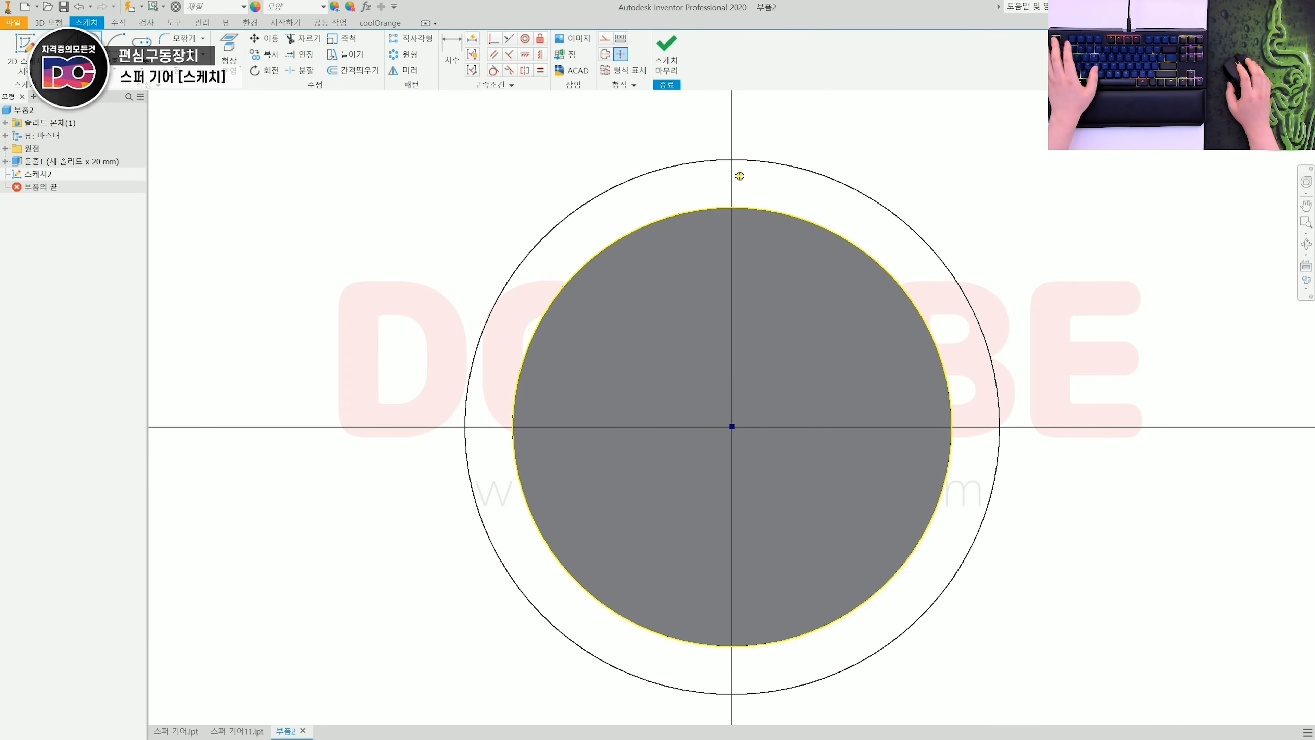
Dimension the radial gap between the new circle and the disc's edge and set it to 4.5 mm
{"action": "scroll", "coordinate": [740, 179], "scroll_direction": "up", "scroll_amount": 5}
{"action": "scroll", "coordinate": [743, 179], "scroll_direction": "down", "scroll_amount": 3}
{"action": "key", "text": "d"}
{"action": "left_click", "coordinate": [786, 150]}
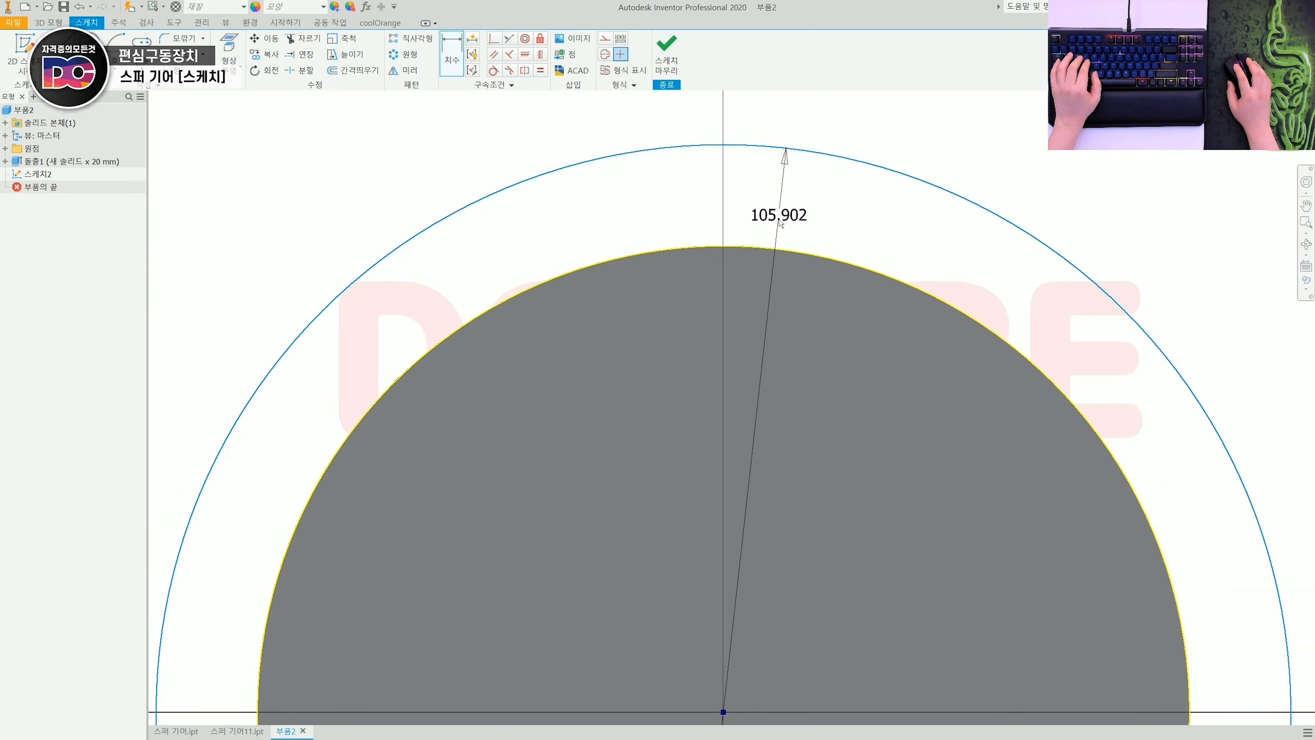
{"action": "left_click", "coordinate": [771, 249]}
{"action": "left_click", "coordinate": [795, 213]}
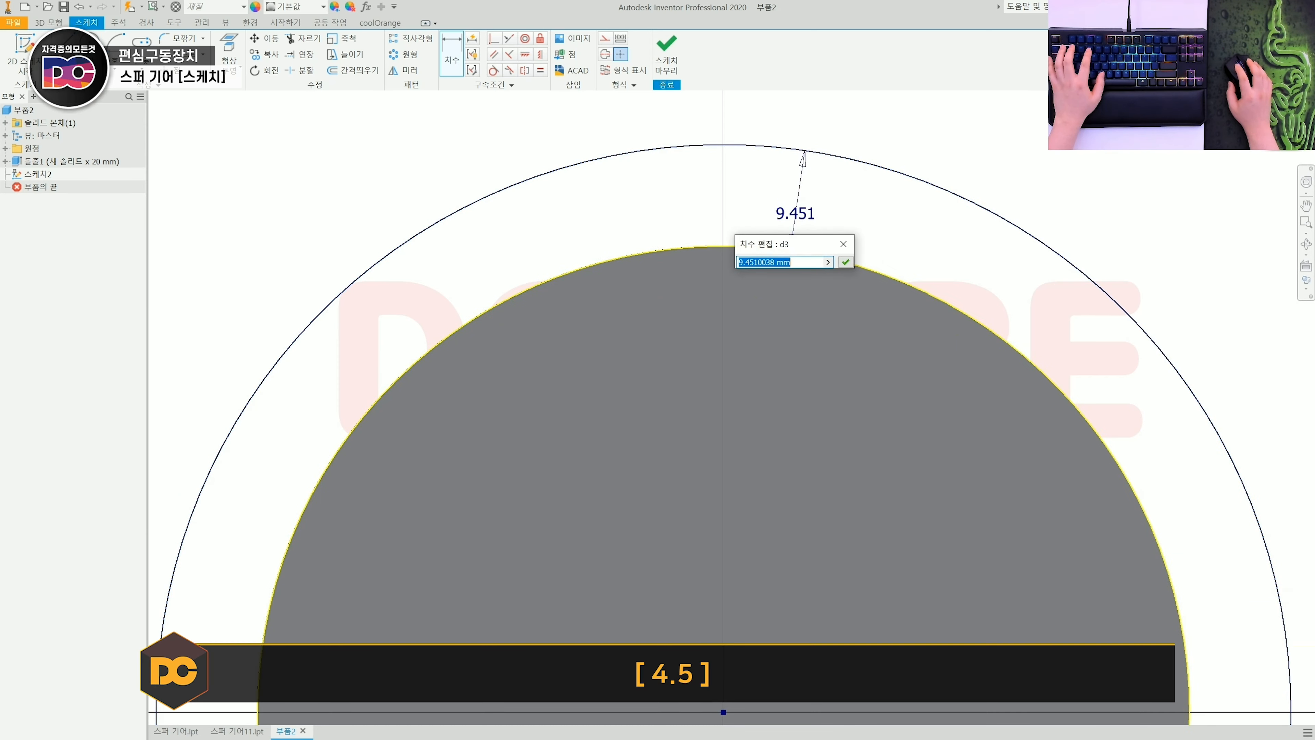
{"action": "type", "text": "4.5"}
{"action": "key", "text": "Return"}
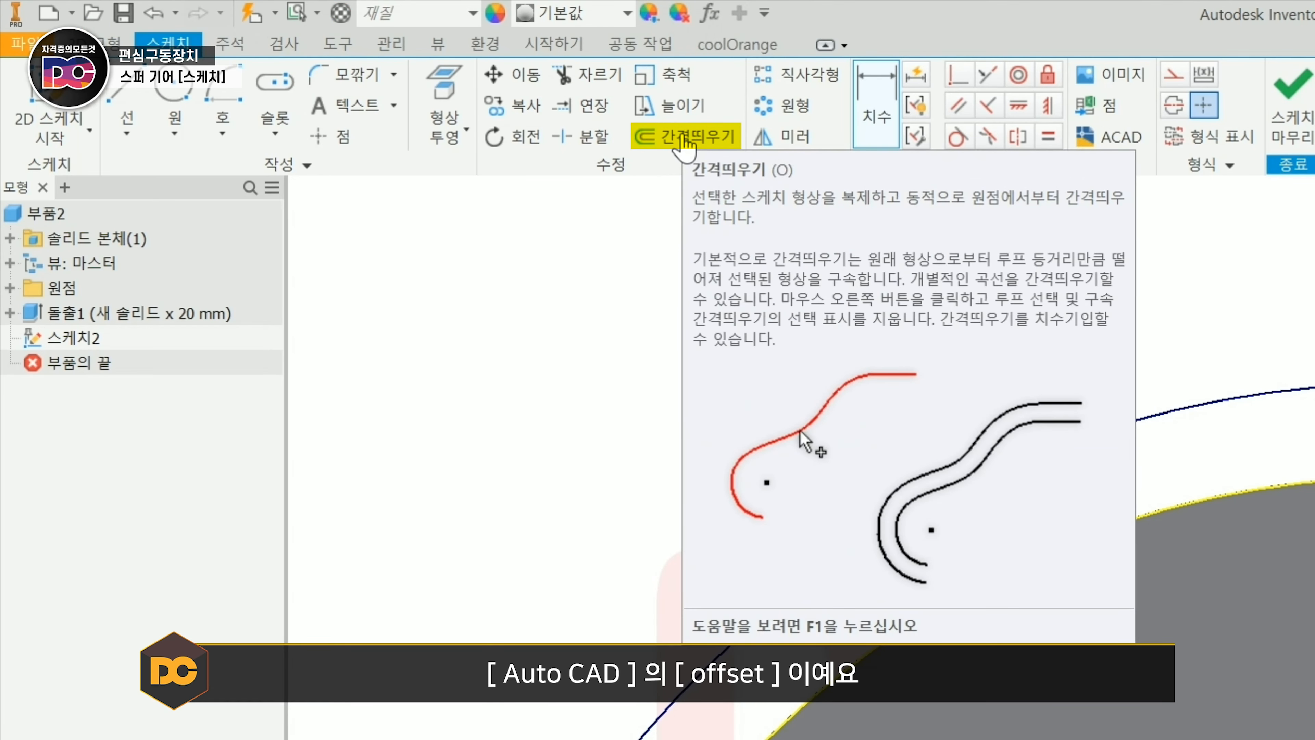
Offset the outer circle inward by about 1.2 mm, and offset that copy inward by about 1.6 mm
{"action": "left_click", "coordinate": [683, 139]}
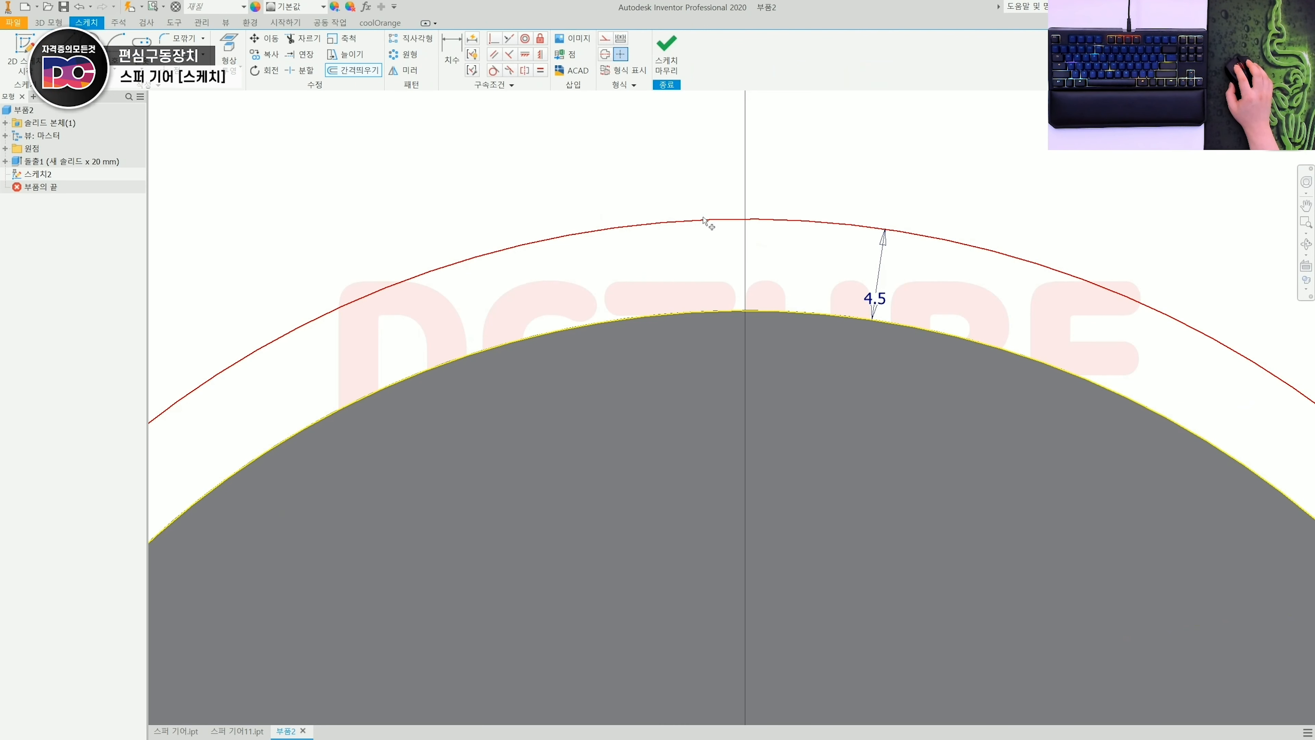
{"action": "left_click", "coordinate": [703, 219]}
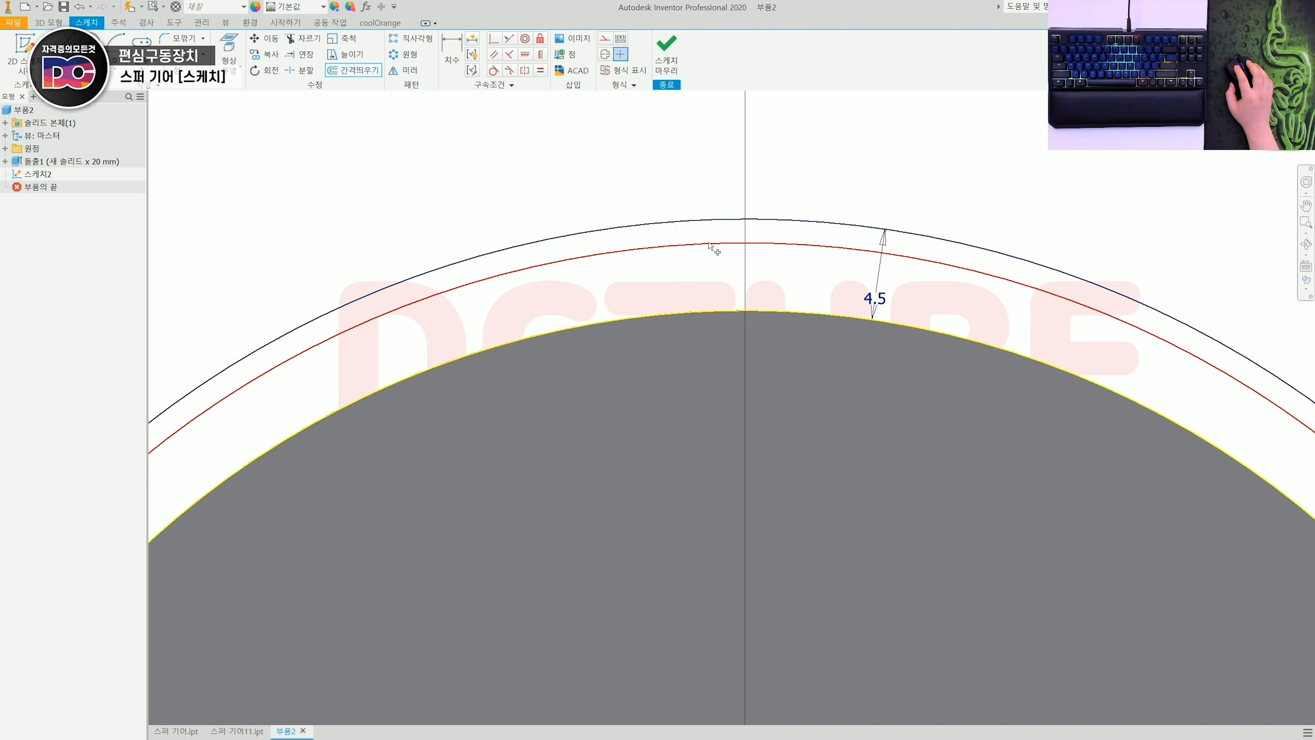
{"action": "left_click", "coordinate": [710, 244]}
{"action": "left_click", "coordinate": [707, 275]}
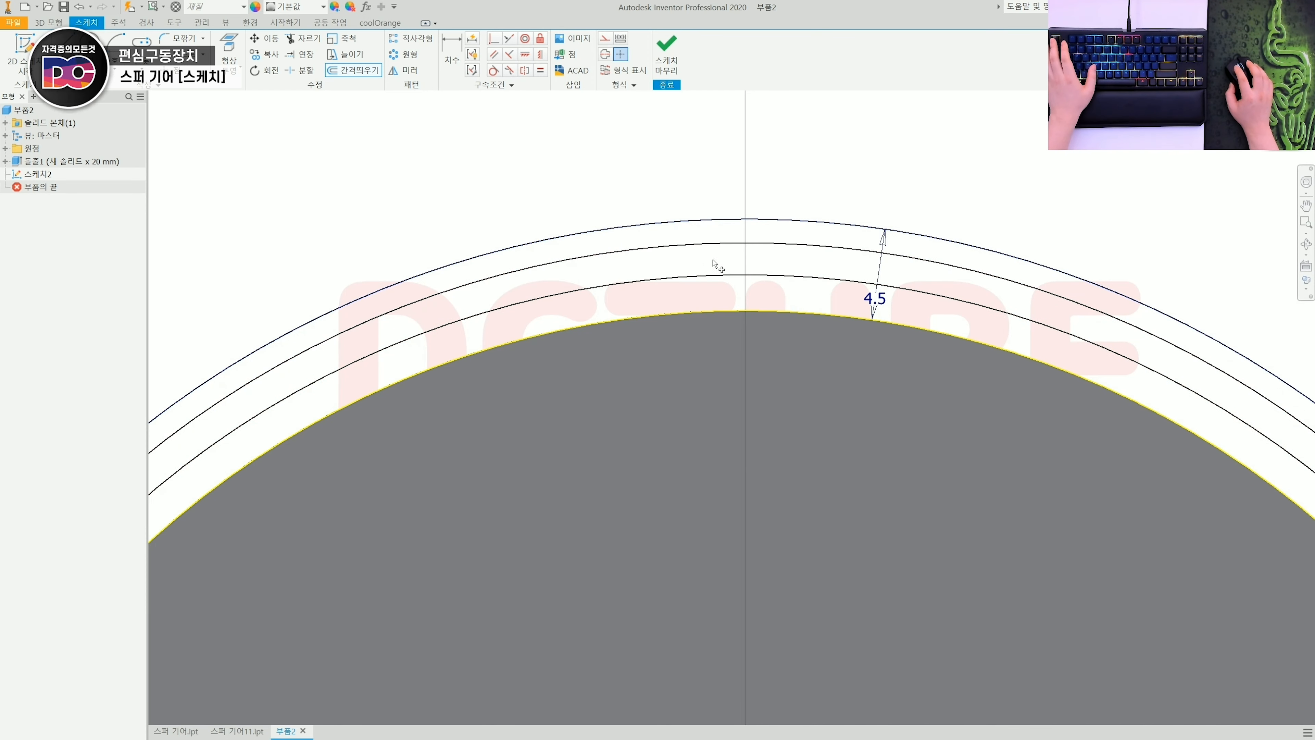
{"action": "key", "text": "Escape"}
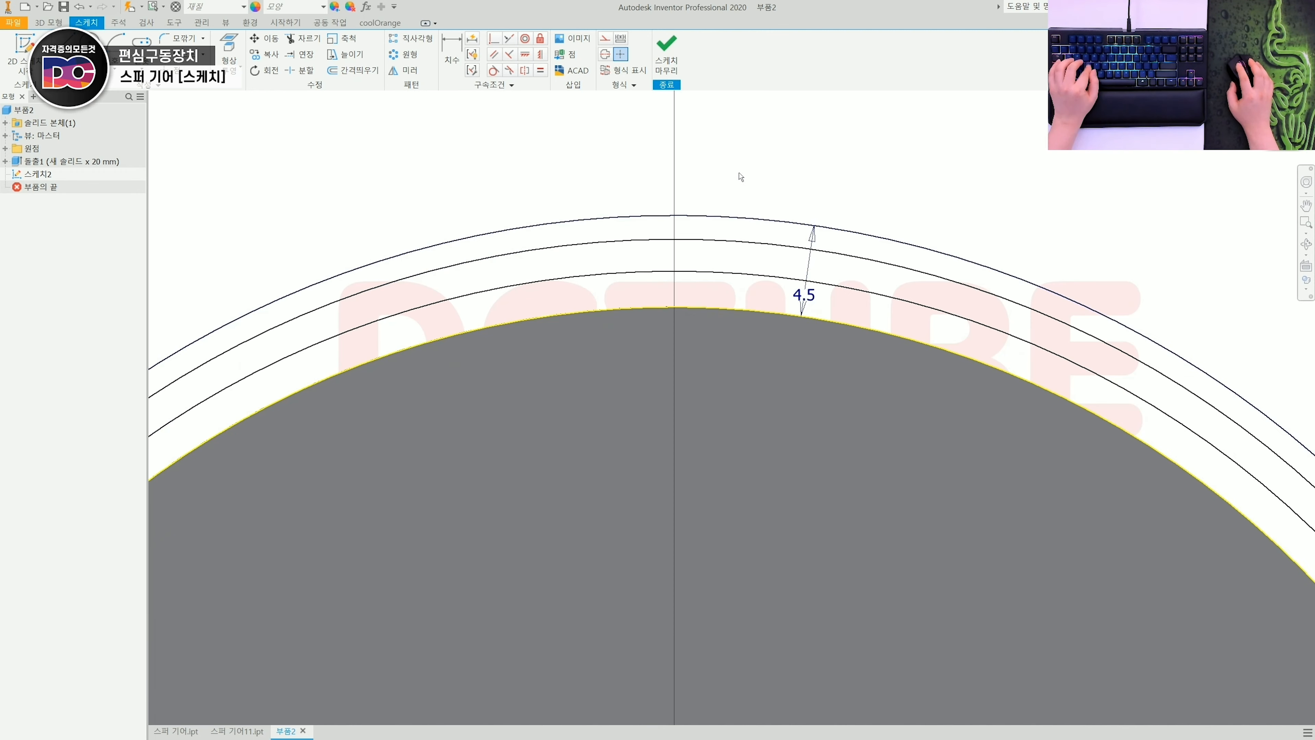
Dimension the gap between the outer circle and the first offset circle, and the gap between the two offset circles
{"action": "key", "text": "d"}
{"action": "left_click", "coordinate": [753, 218]}
{"action": "left_click", "coordinate": [746, 242]}
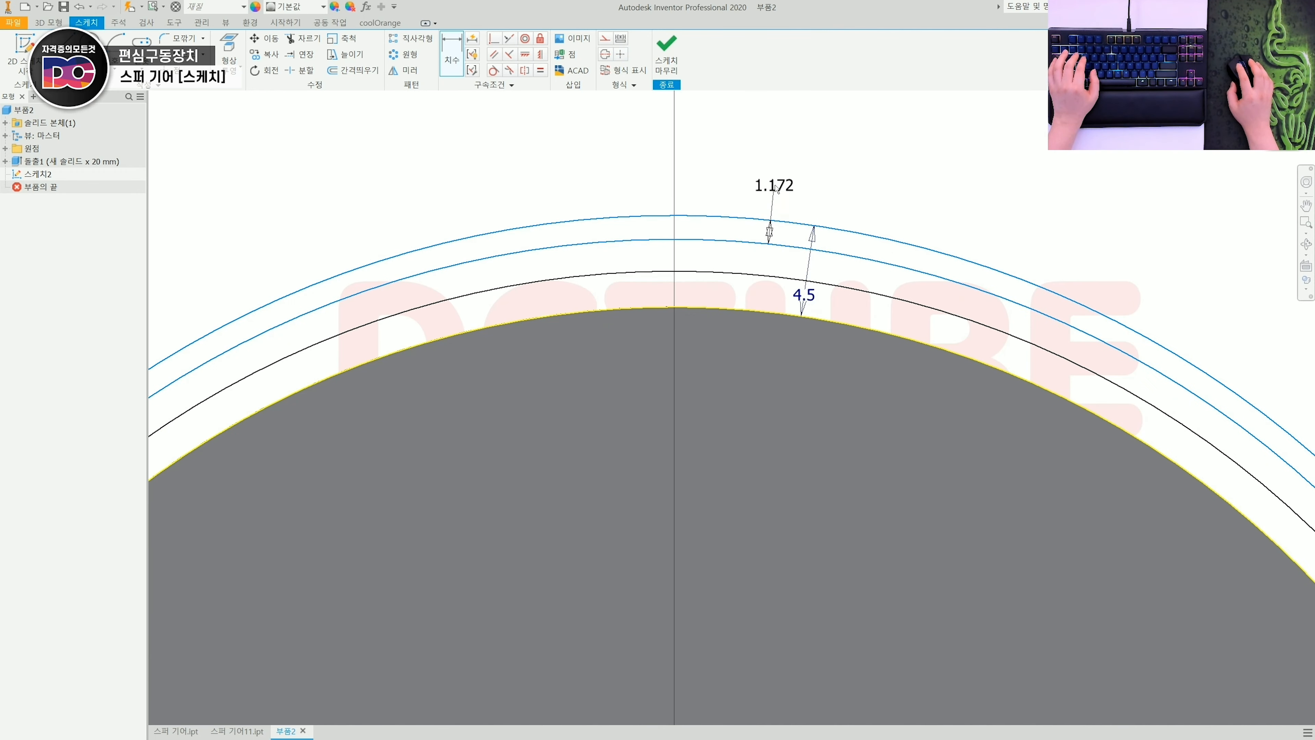
{"action": "left_click", "coordinate": [738, 239]}
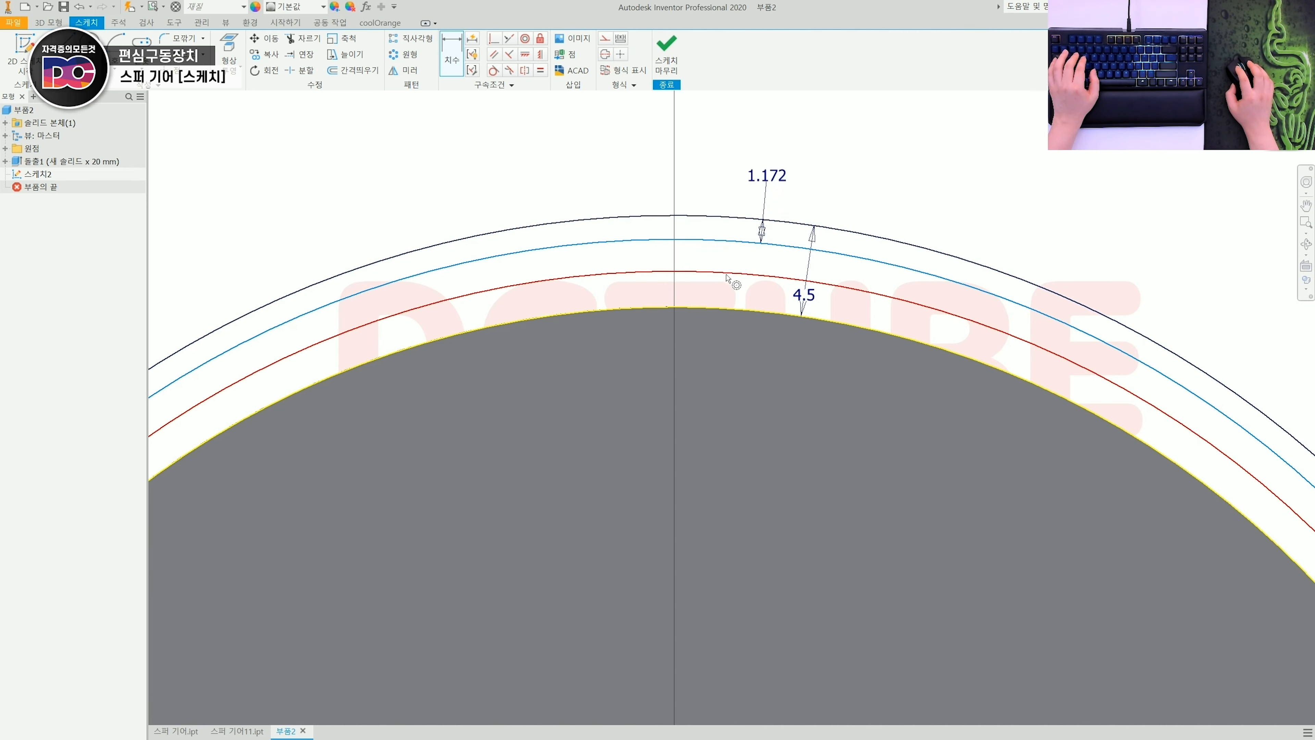
{"action": "left_click", "coordinate": [728, 273]}
{"action": "left_click", "coordinate": [701, 176]}
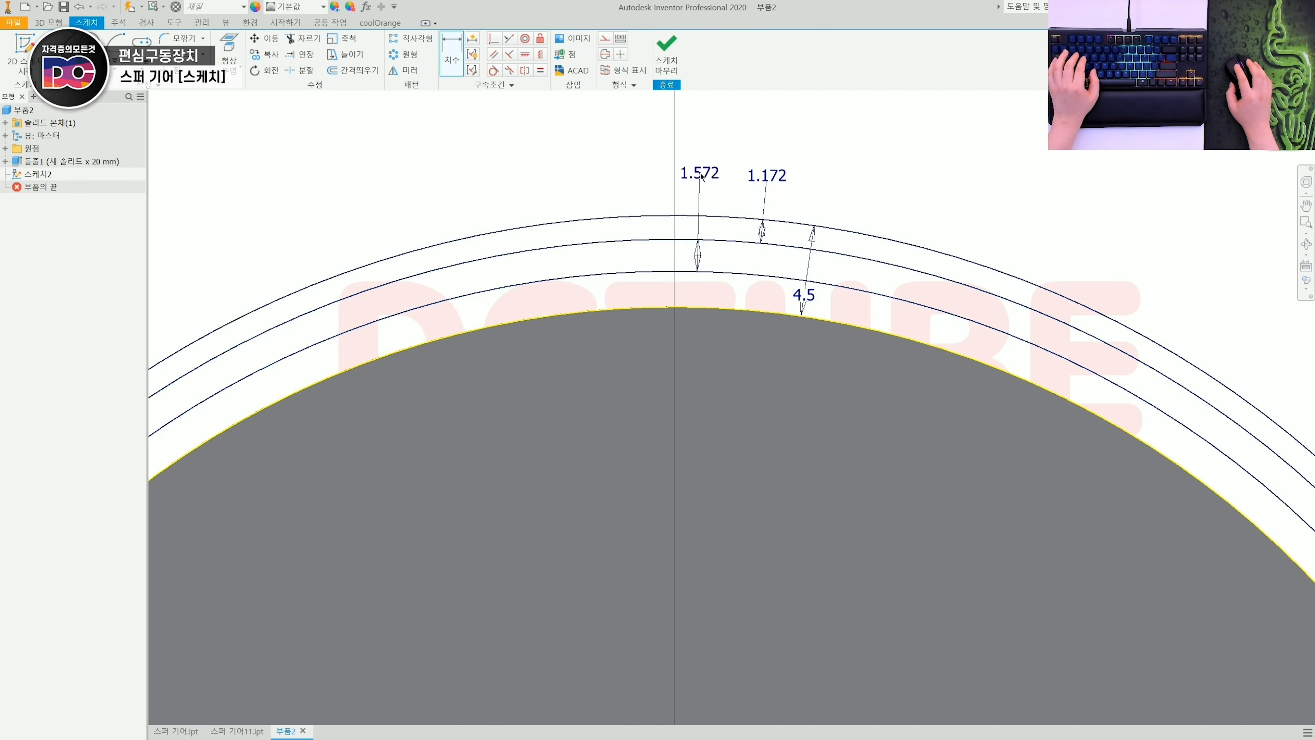
Set both gaps between the three concentric circles to 2 mm, matching the gear module
{"action": "left_click", "coordinate": [772, 181]}
{"action": "type", "text": "2"}
{"action": "key", "text": "Return"}
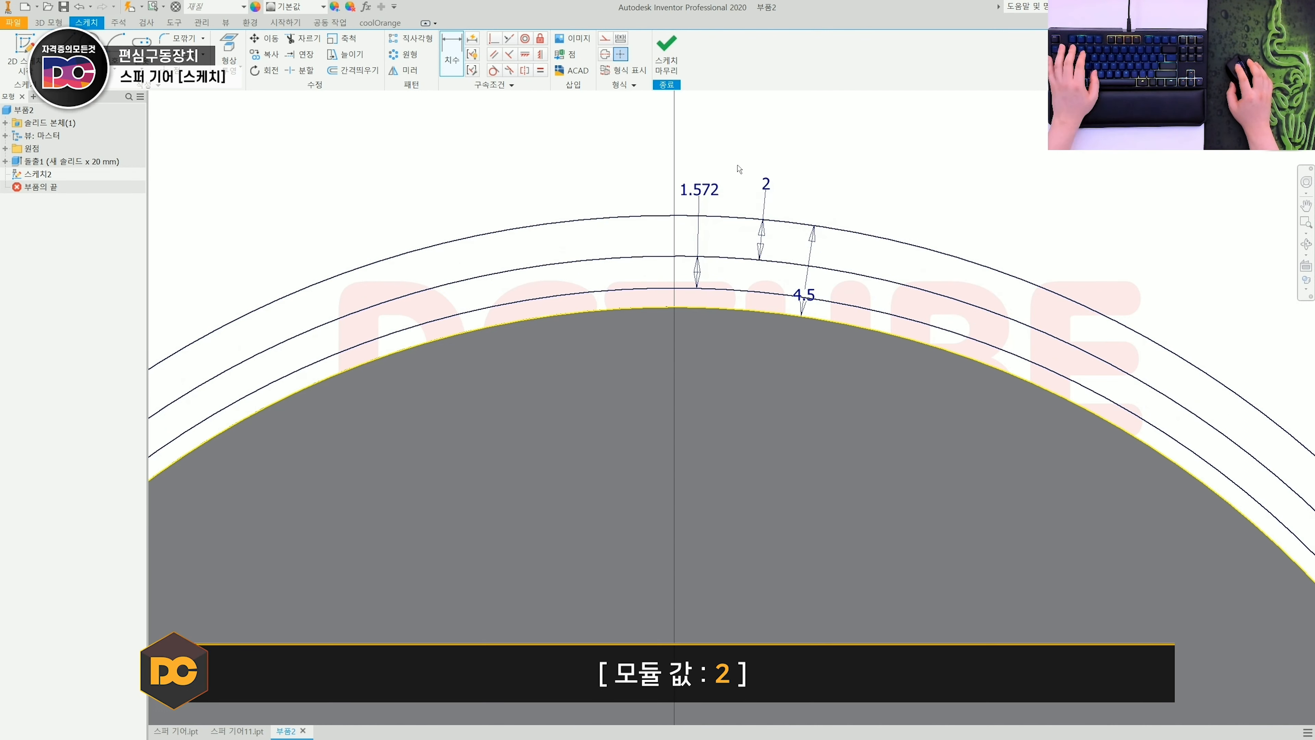
{"action": "double_click", "coordinate": [697, 191]}
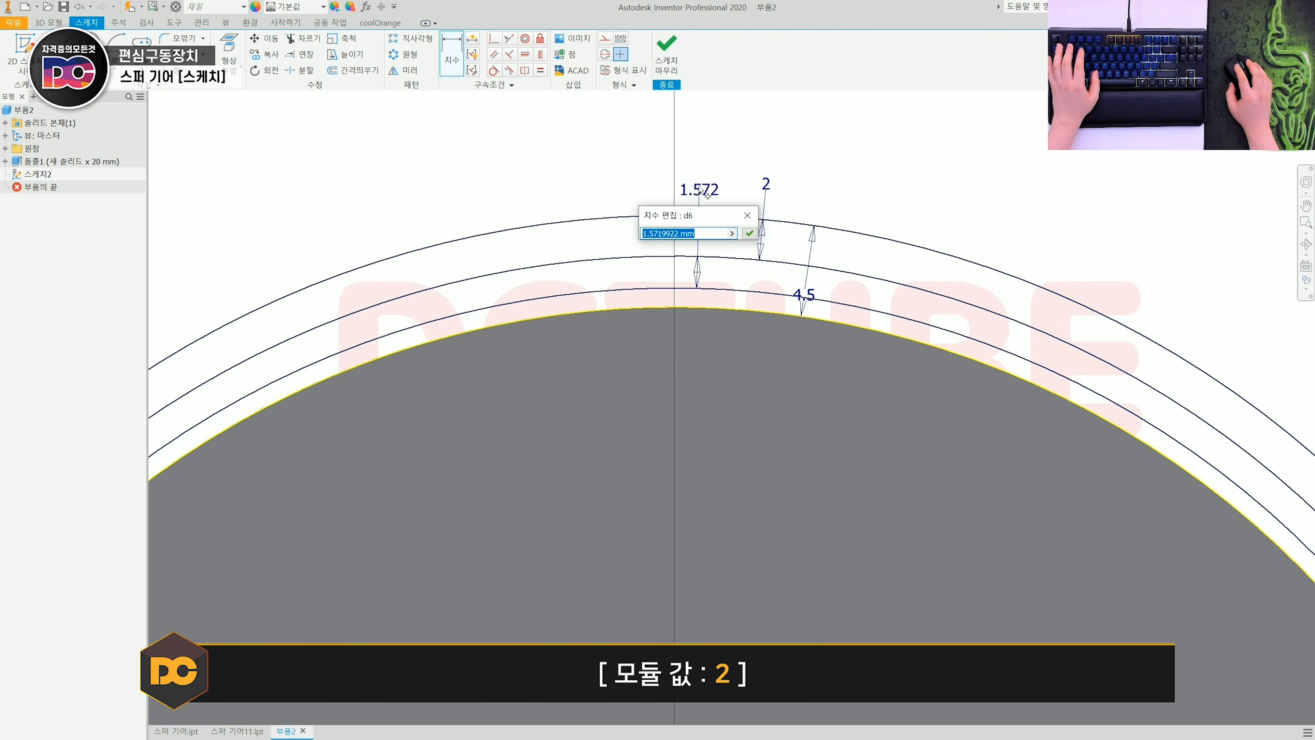
{"action": "type", "text": "2"}
{"action": "key", "text": "Return"}
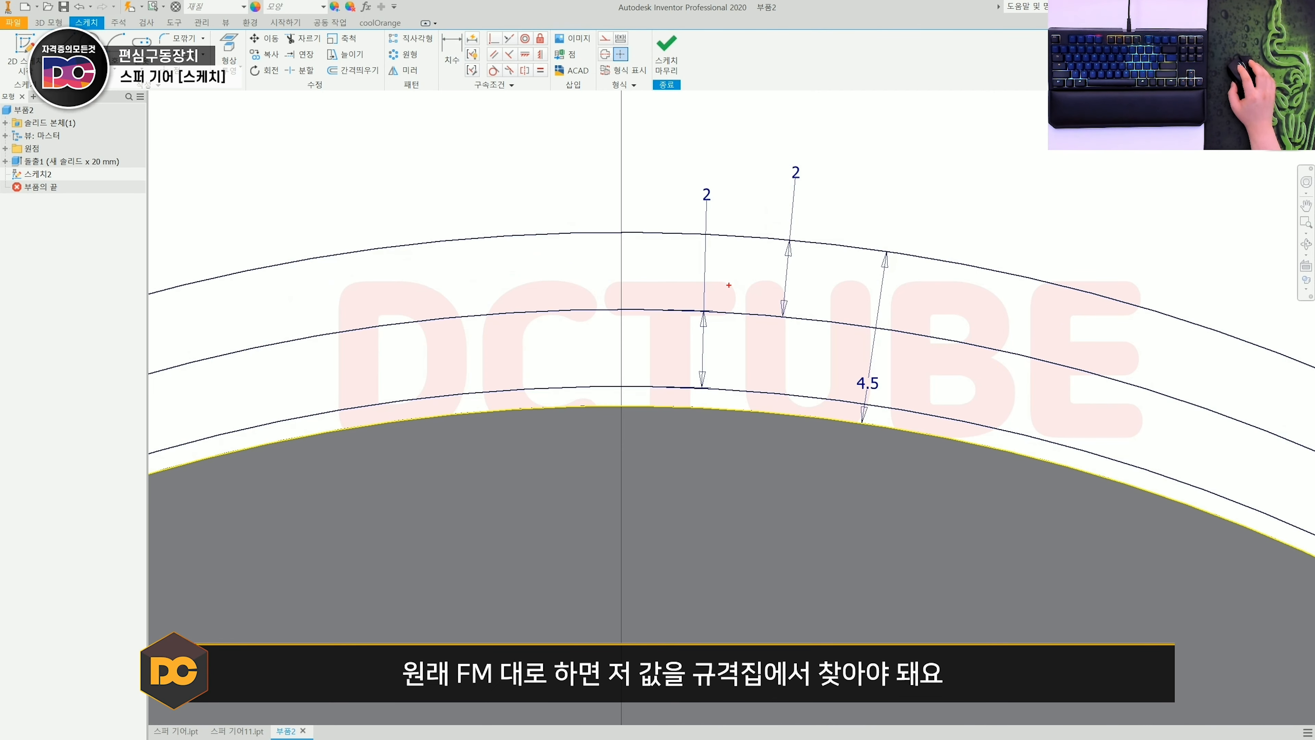
Switch to the generated gear part 스퍼 기어11.ipt and trace its upper tooth's flanks with pen marks to examine their slope
{"action": "mouse_move", "coordinate": [719, 211]}
{"action": "left_mouse_down"}
{"action": "mouse_move", "coordinate": [728, 199]}
{"action": "mouse_move", "coordinate": [717, 222]}
{"action": "left_mouse_up"}
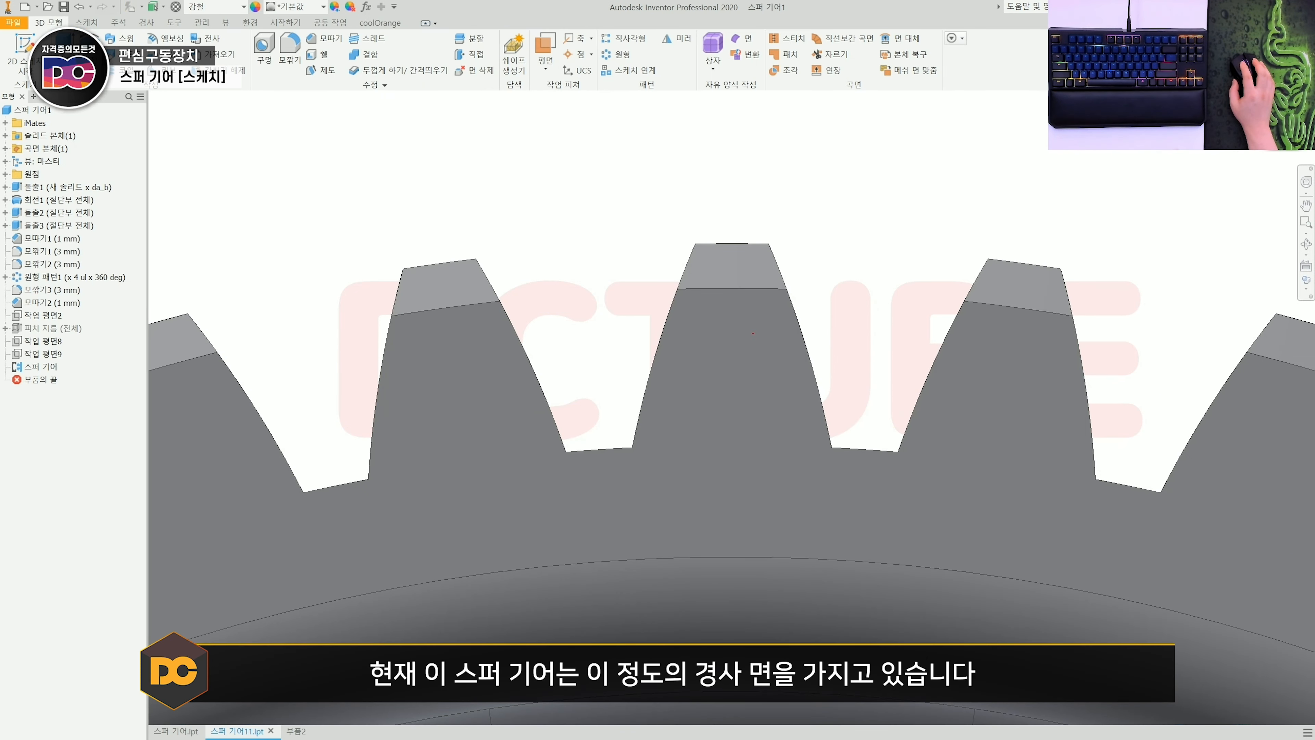
{"action": "left_click_drag", "start_coordinate": [703, 255], "coordinate": [630, 444]}
{"action": "mouse_move", "coordinate": [766, 243]}
{"action": "left_mouse_down"}
{"action": "mouse_move", "coordinate": [801, 399]}
{"action": "mouse_move", "coordinate": [800, 479]}
{"action": "left_mouse_up"}
{"action": "left_click_drag", "start_coordinate": [699, 292], "coordinate": [666, 433]}
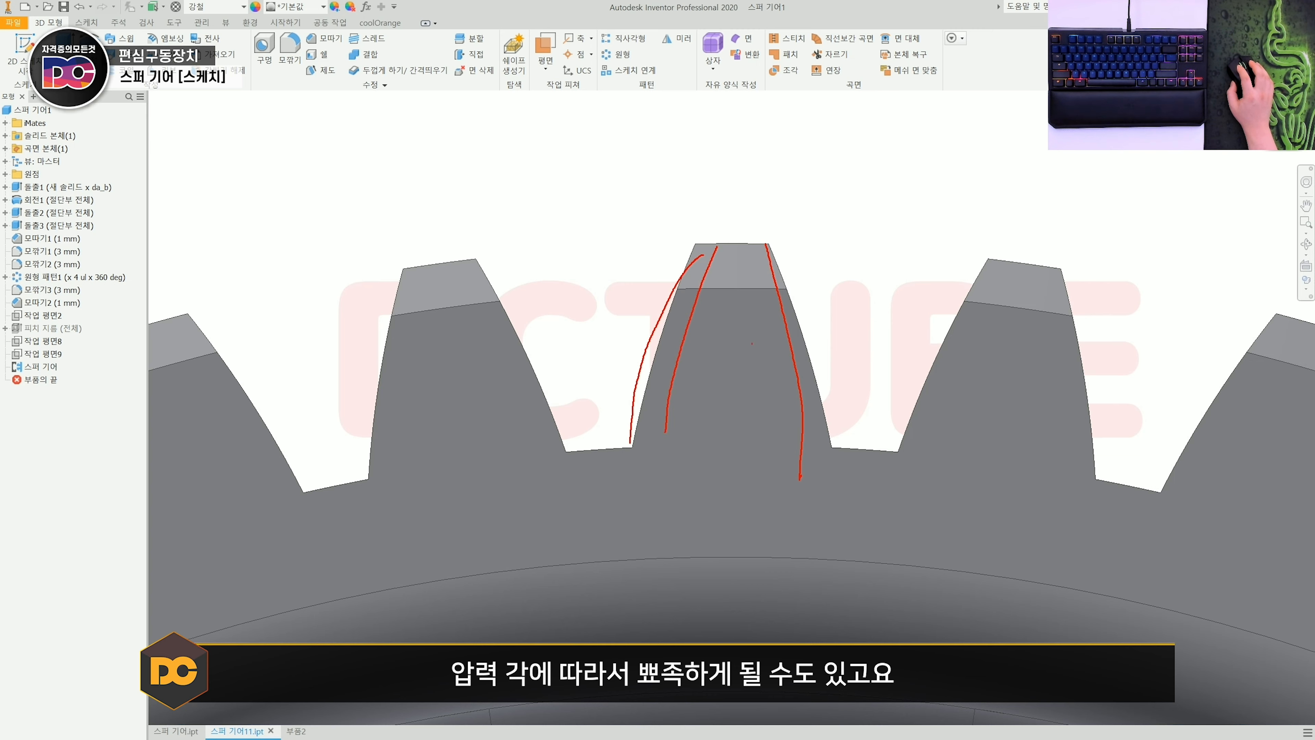
{"action": "left_click_drag", "start_coordinate": [739, 250], "coordinate": [779, 414]}
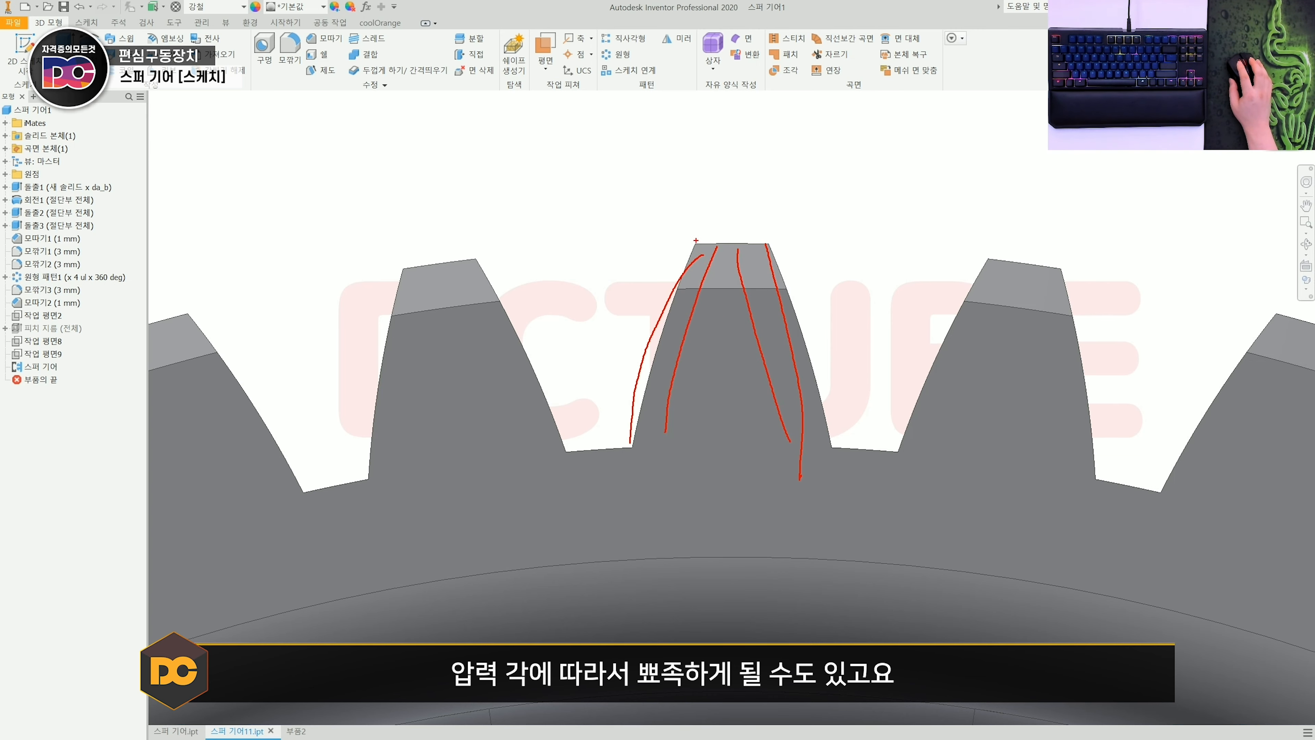
{"action": "left_click_drag", "start_coordinate": [694, 238], "coordinate": [624, 408]}
{"action": "left_click_drag", "start_coordinate": [786, 225], "coordinate": [850, 469]}
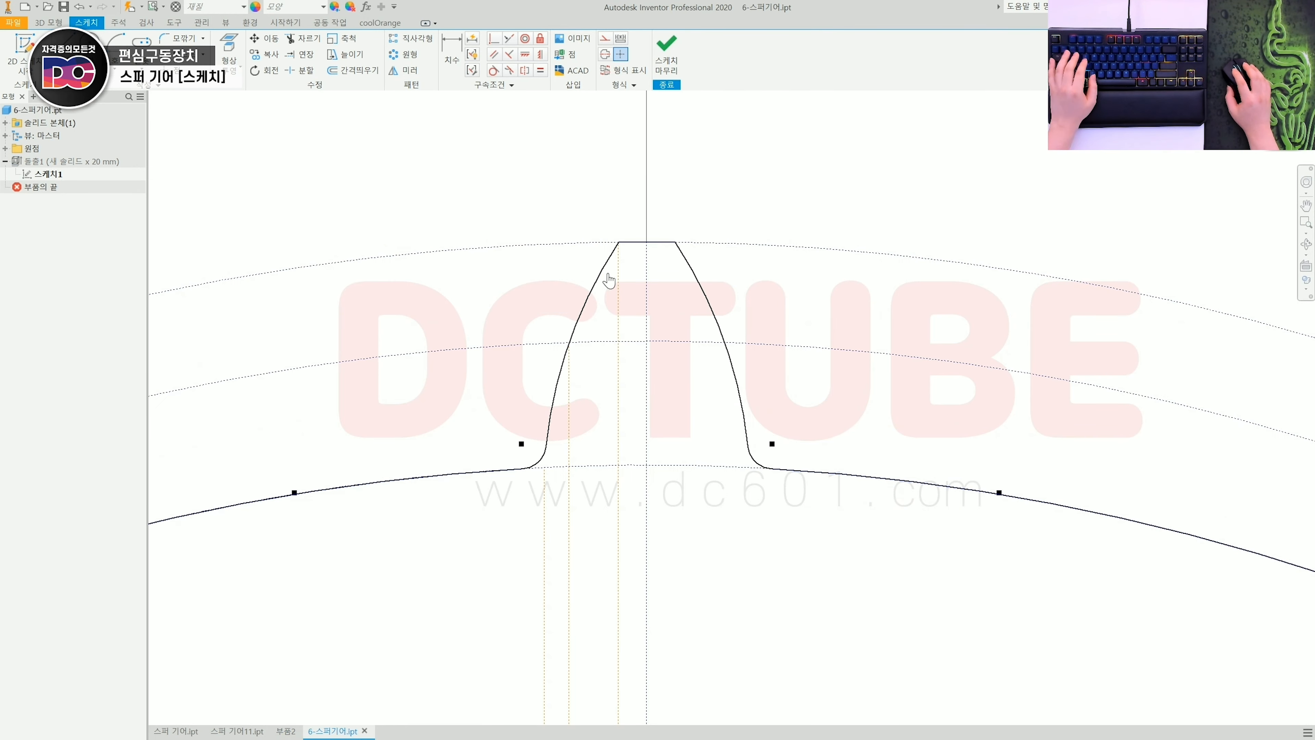
In the 6-스퍼기어.ipt tooth sketch, dimension the half width at the tip and the spacing to the next vertical construction line
{"action": "key", "text": "d"}
{"action": "left_click", "coordinate": [618, 279]}
{"action": "left_click", "coordinate": [646, 282]}
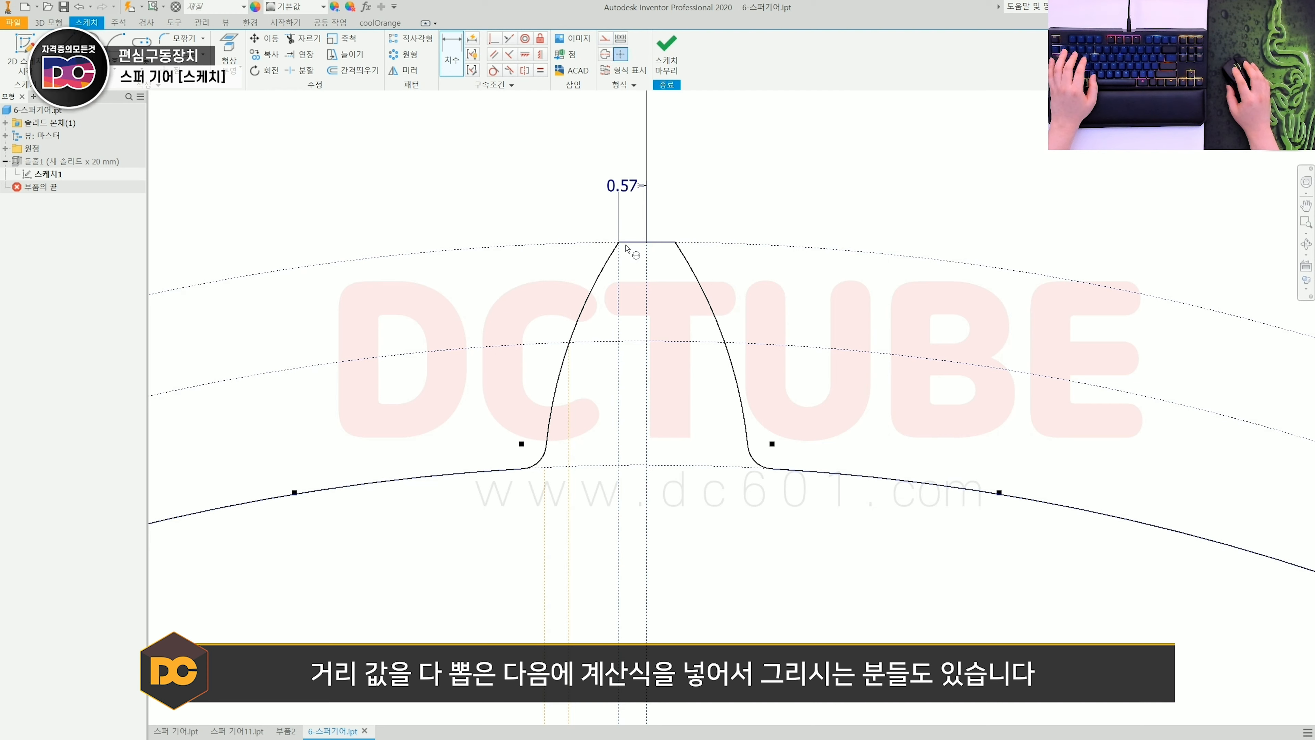
{"action": "left_click", "coordinate": [619, 284]}
{"action": "left_click", "coordinate": [570, 376]}
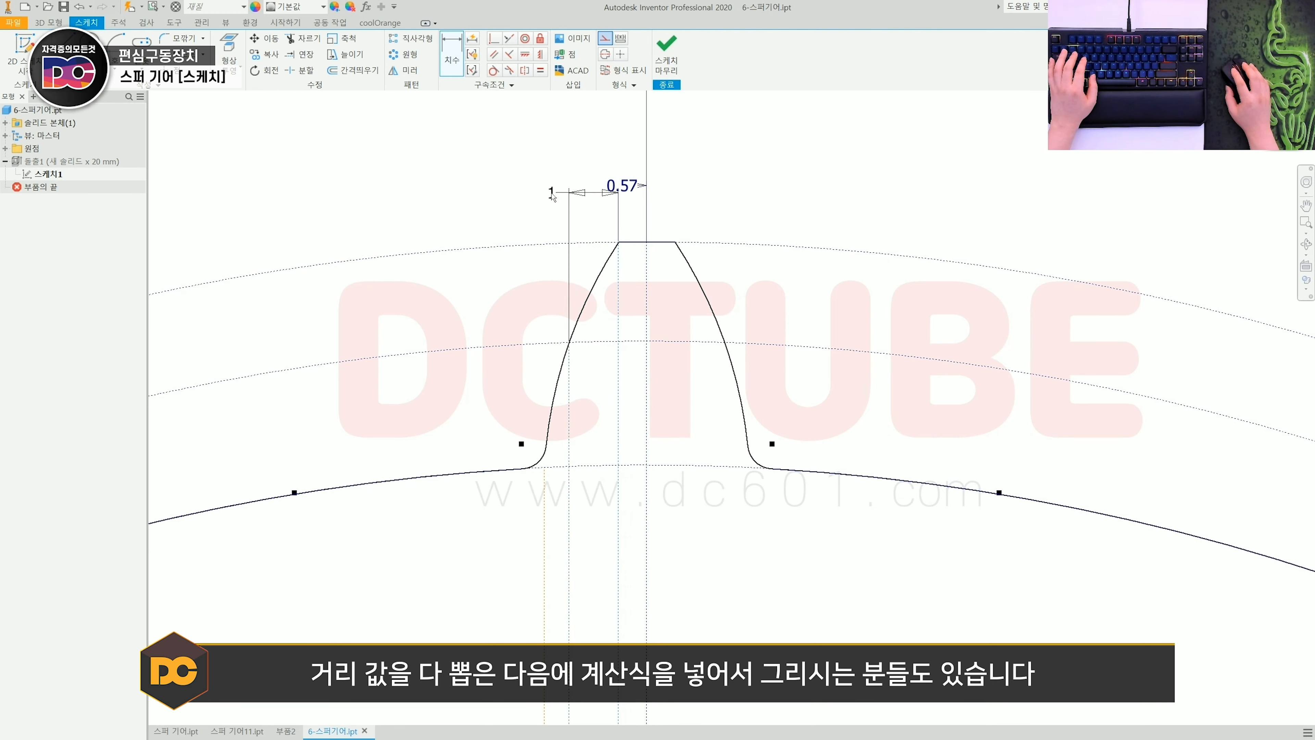
{"action": "left_click", "coordinate": [551, 193]}
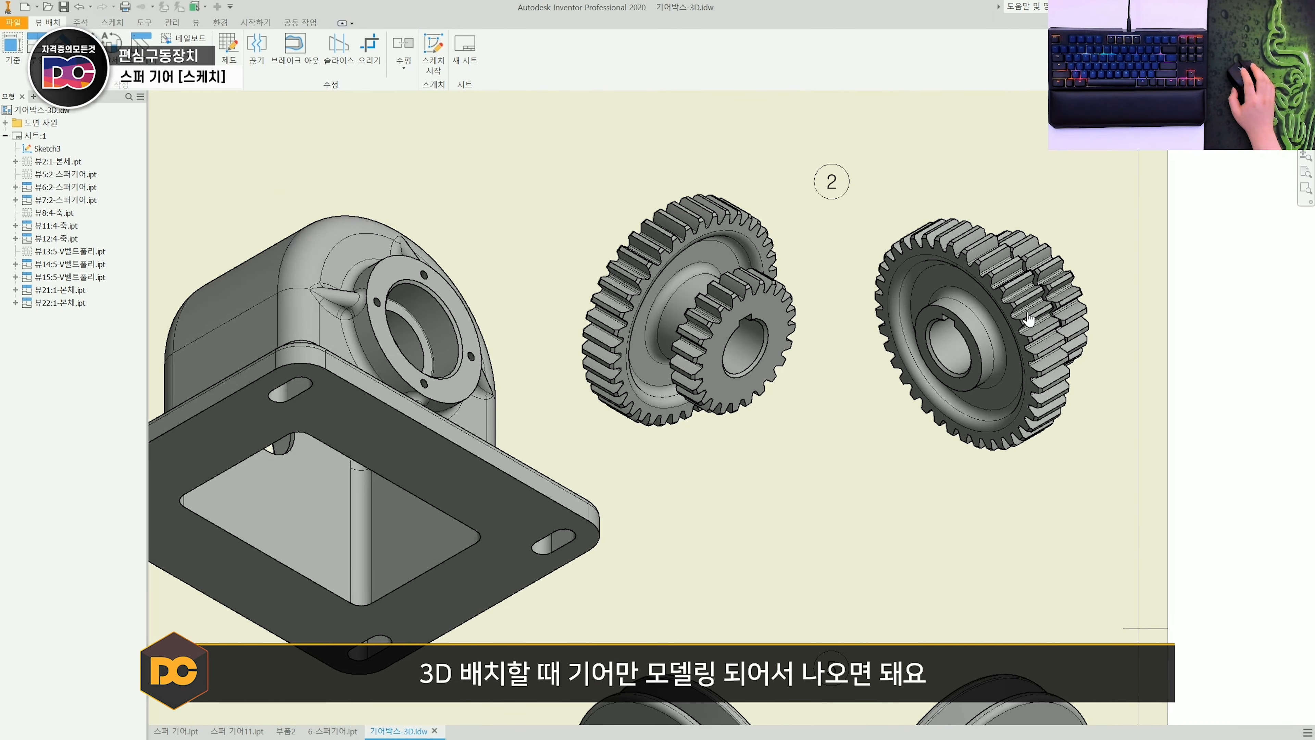
Examine the modelled gear teeth of part 2 in the 기어박스-3D.idw isometric views
{"action": "scroll", "coordinate": [984, 352], "scroll_direction": "up", "scroll_amount": 2}
{"action": "scroll", "coordinate": [983, 352], "scroll_direction": "up", "scroll_amount": 2}
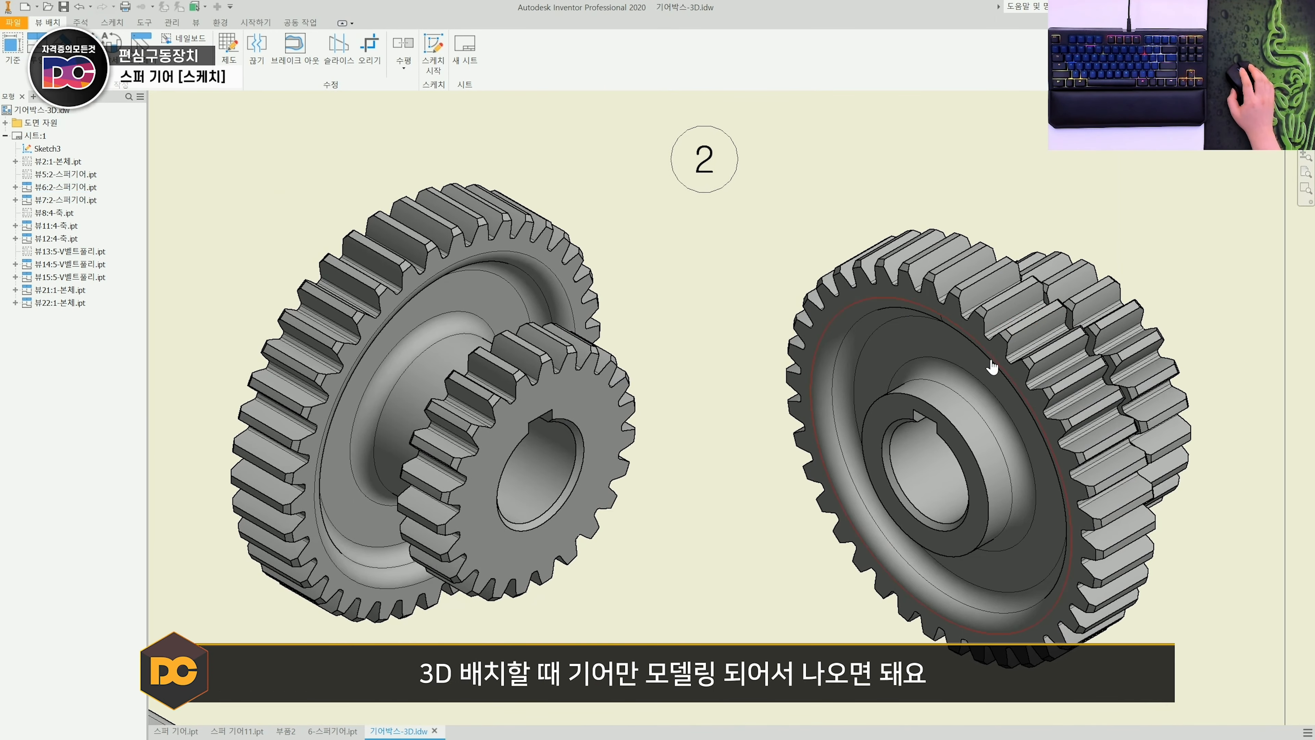
{"action": "scroll", "coordinate": [1030, 311], "scroll_direction": "down", "scroll_amount": 2}
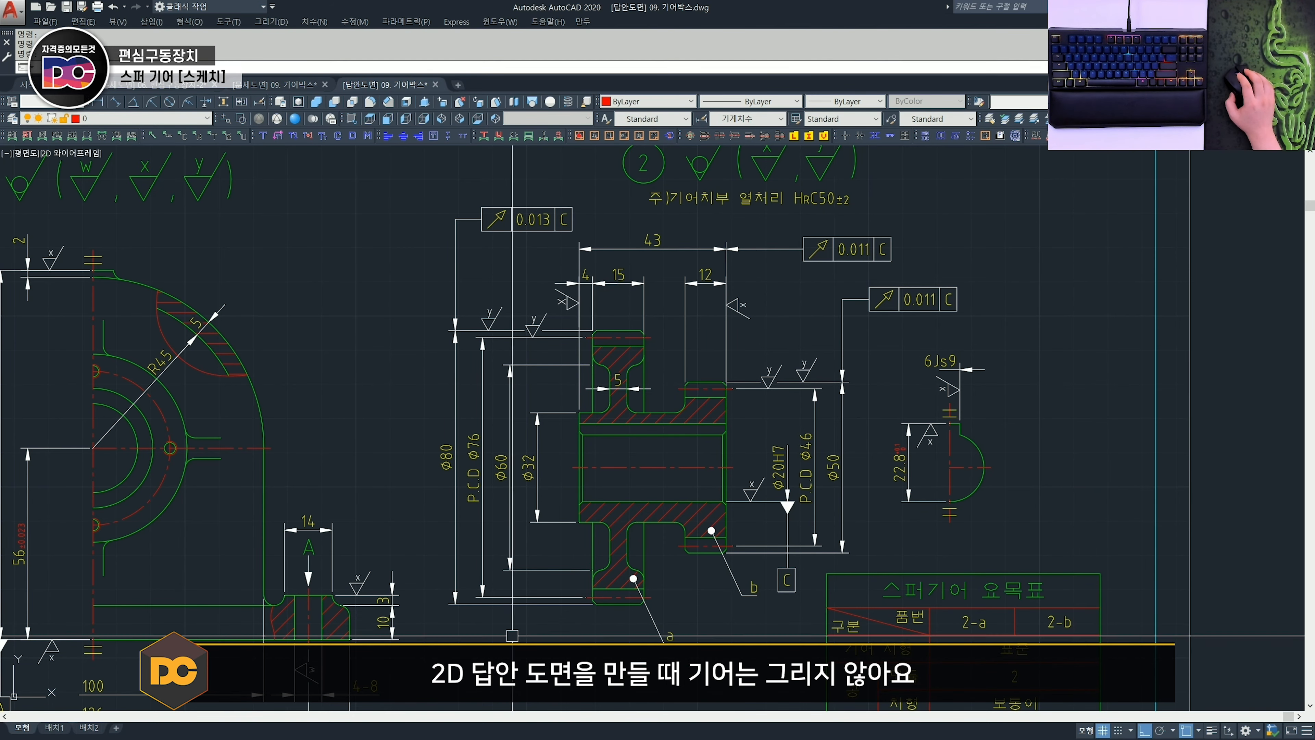
In the AutoCAD gearbox answer drawing, examine part 2's section view with its PCD and outer diameter dimensions
{"action": "scroll", "coordinate": [620, 423], "scroll_direction": "up", "scroll_amount": 3}
{"action": "middle_click_drag", "start_coordinate": [620, 423], "coordinate": [651, 395]}
{"action": "scroll", "coordinate": [629, 549], "scroll_direction": "down", "scroll_amount": 2}
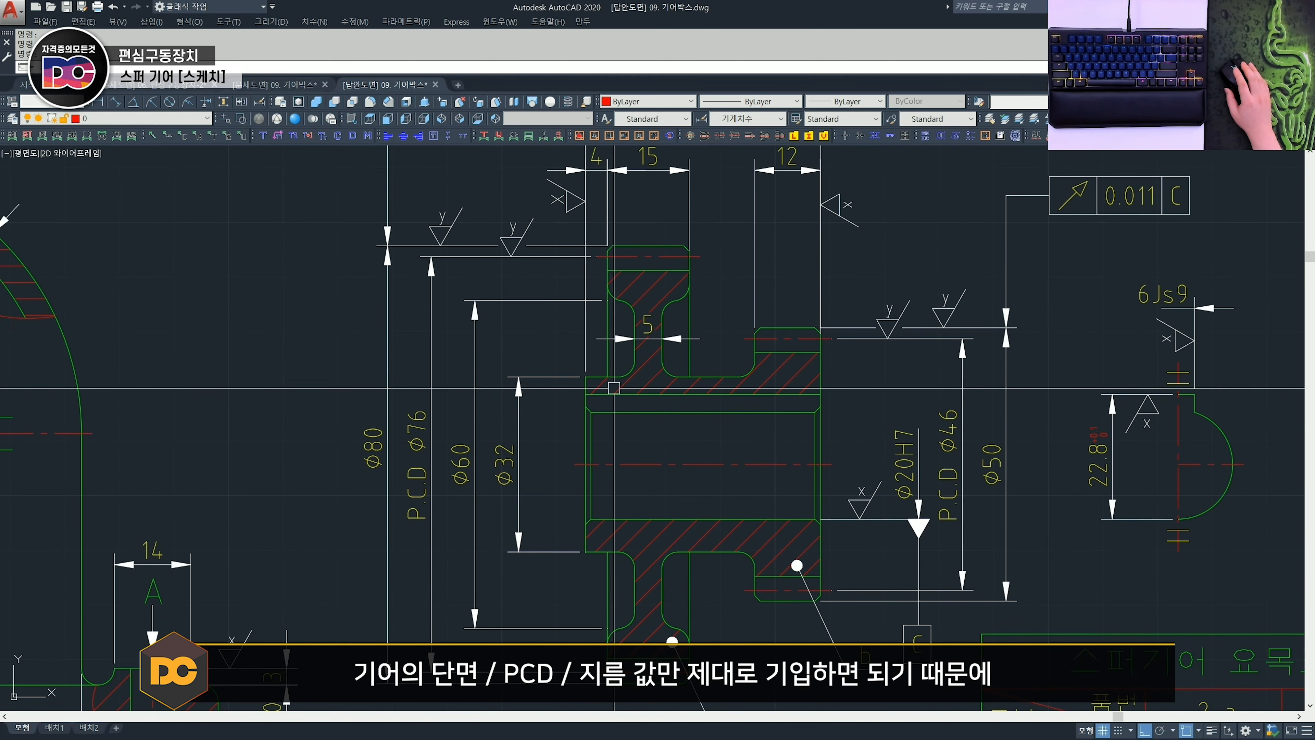
{"action": "left_click", "coordinate": [501, 498]}
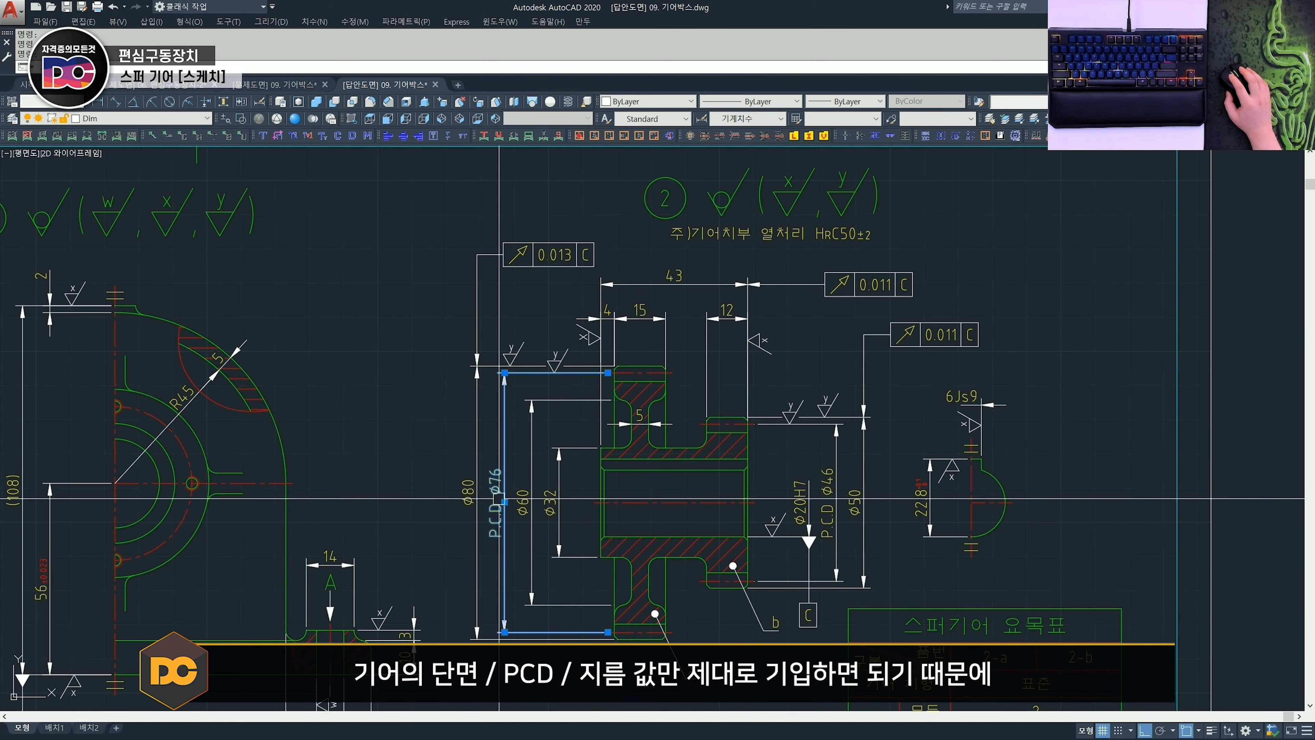
{"action": "left_click", "coordinate": [476, 498]}
{"action": "scroll", "coordinate": [648, 570], "scroll_direction": "up", "scroll_amount": 2}
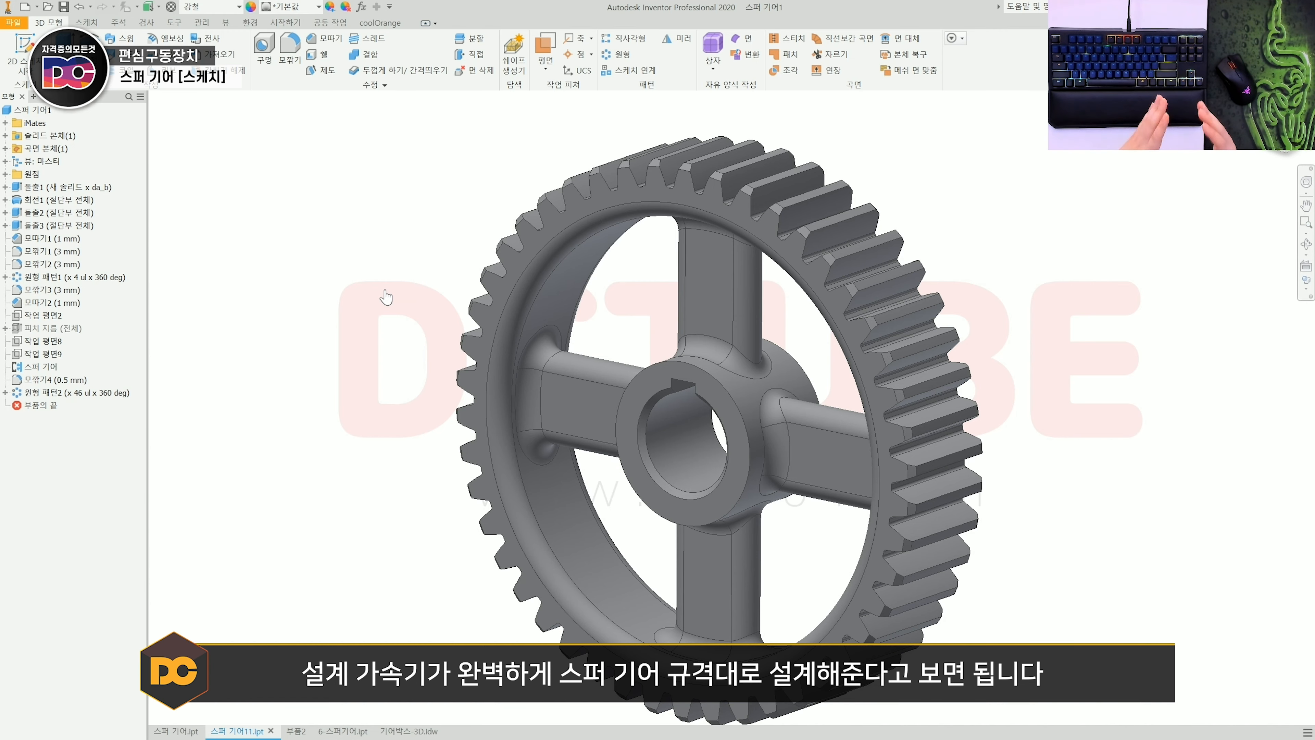
Open the 스퍼 기어 iFeature of 스퍼 기어11.ipt for editing and look through its gear parameters
{"action": "double_click", "coordinate": [42, 366]}
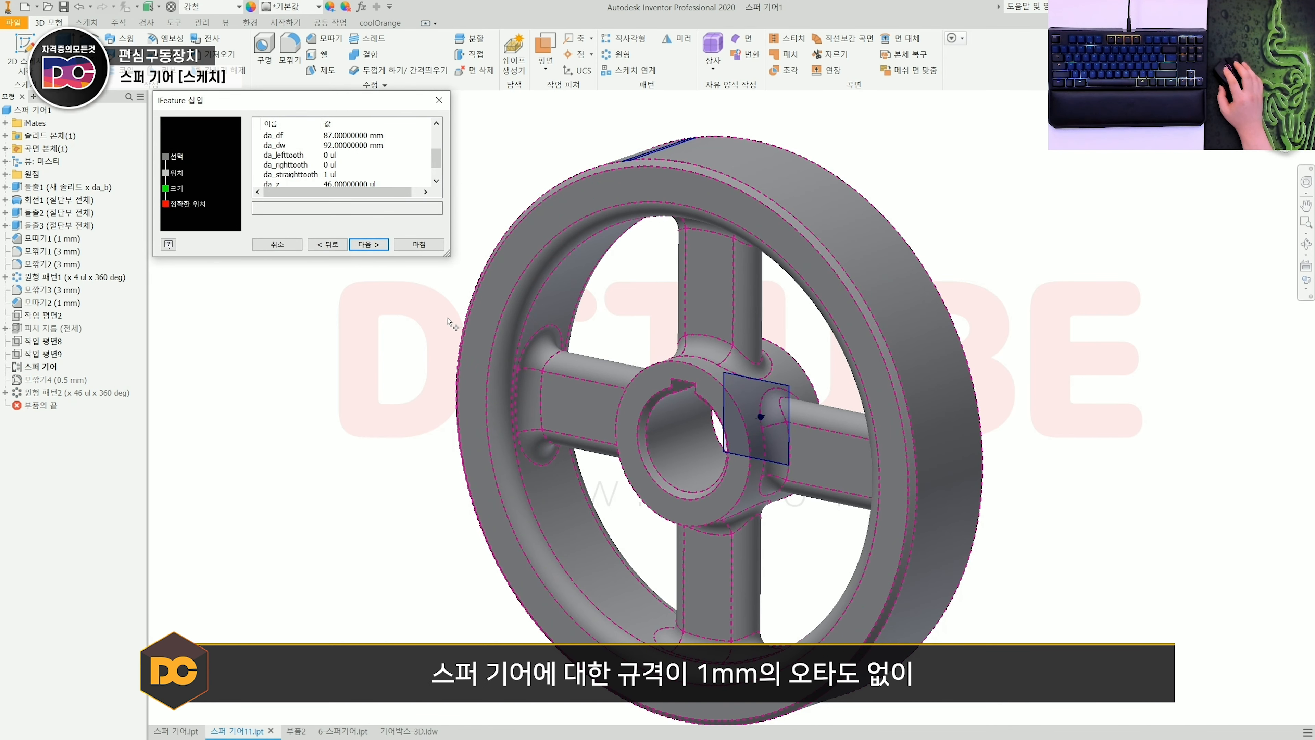
{"action": "left_click_drag", "start_coordinate": [441, 152], "coordinate": [441, 172]}
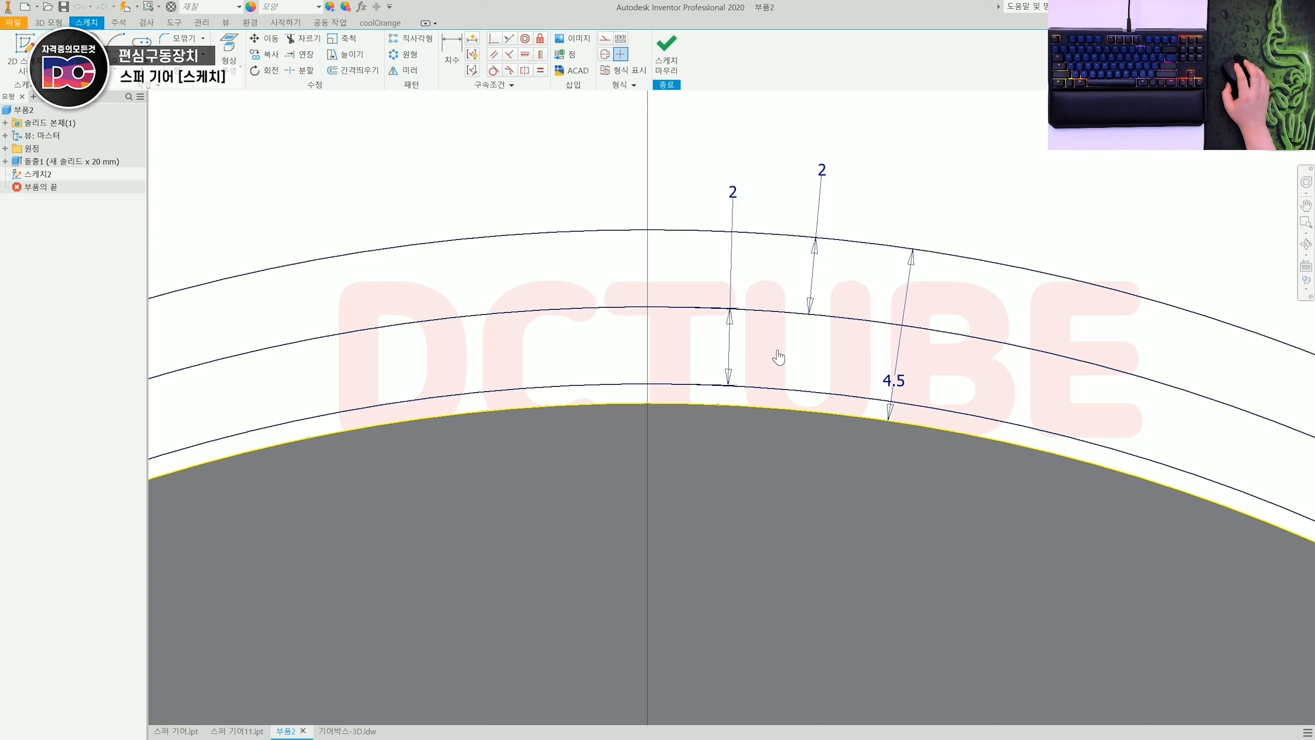
Draw a vertical line at the top between the two inner offset circles and circular-pattern it 92 times over 360 deg about the gear centre
{"action": "key", "text": "l"}
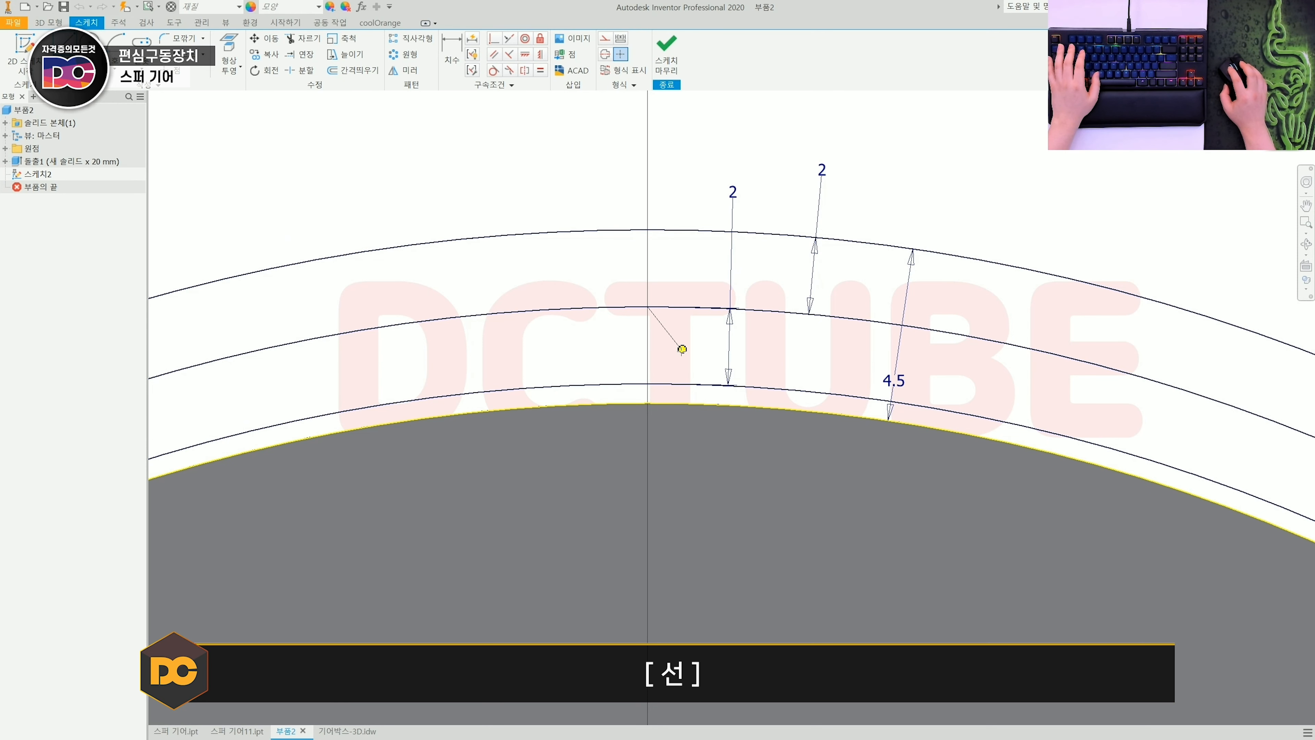
{"action": "key", "text": "Escape"}
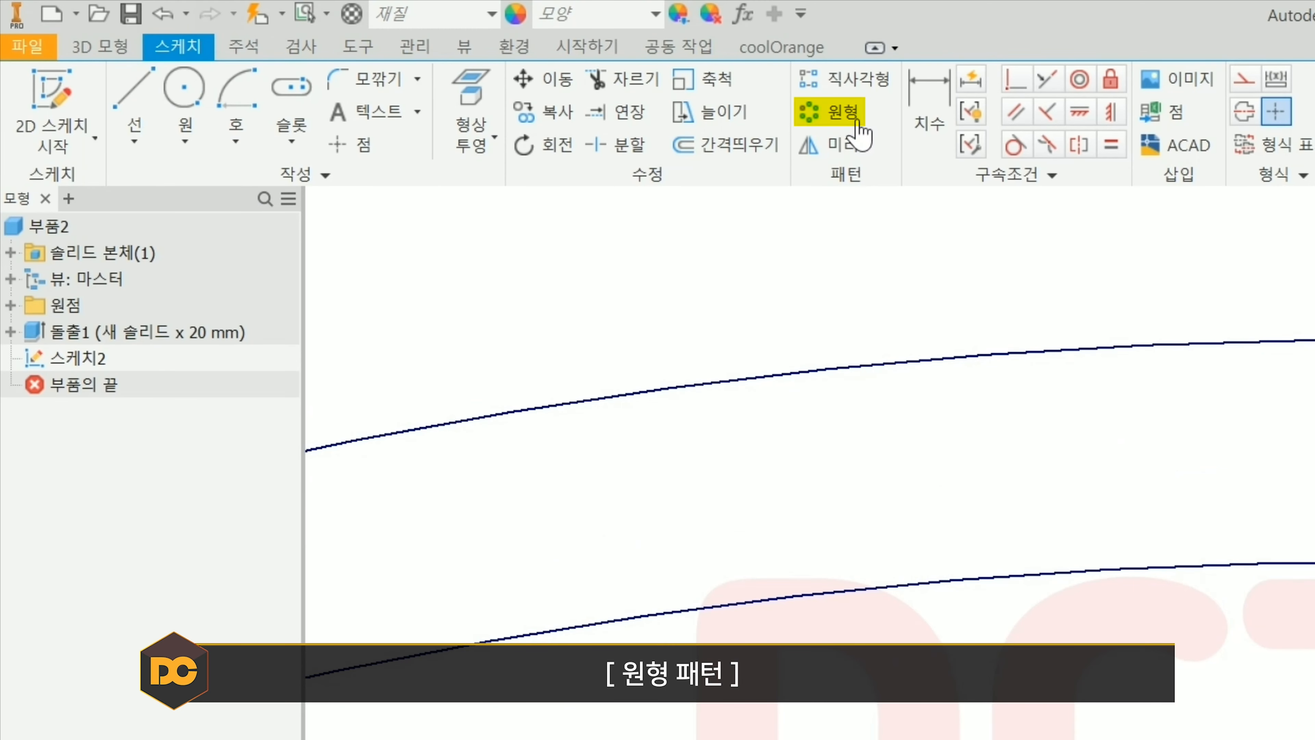
{"action": "left_click", "coordinate": [849, 122]}
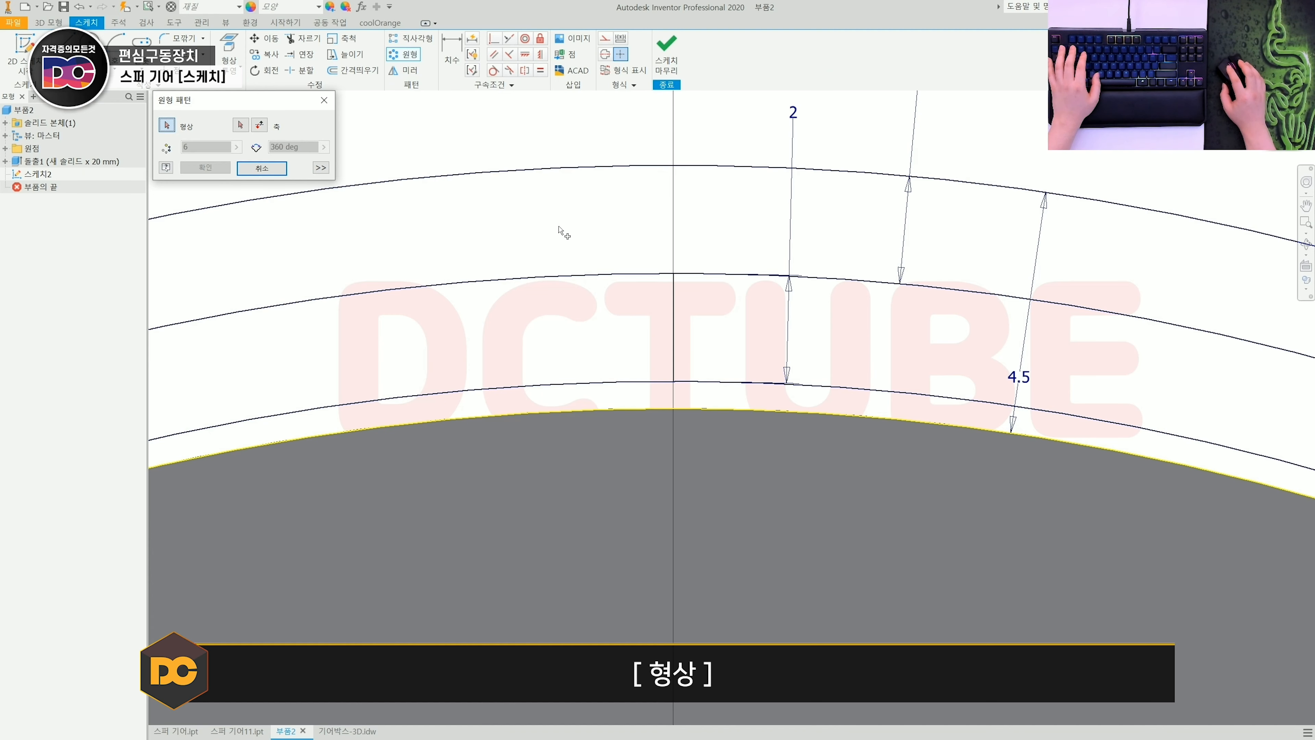
{"action": "left_click", "coordinate": [673, 289]}
{"action": "scroll", "coordinate": [674, 291], "scroll_direction": "down", "scroll_amount": 5}
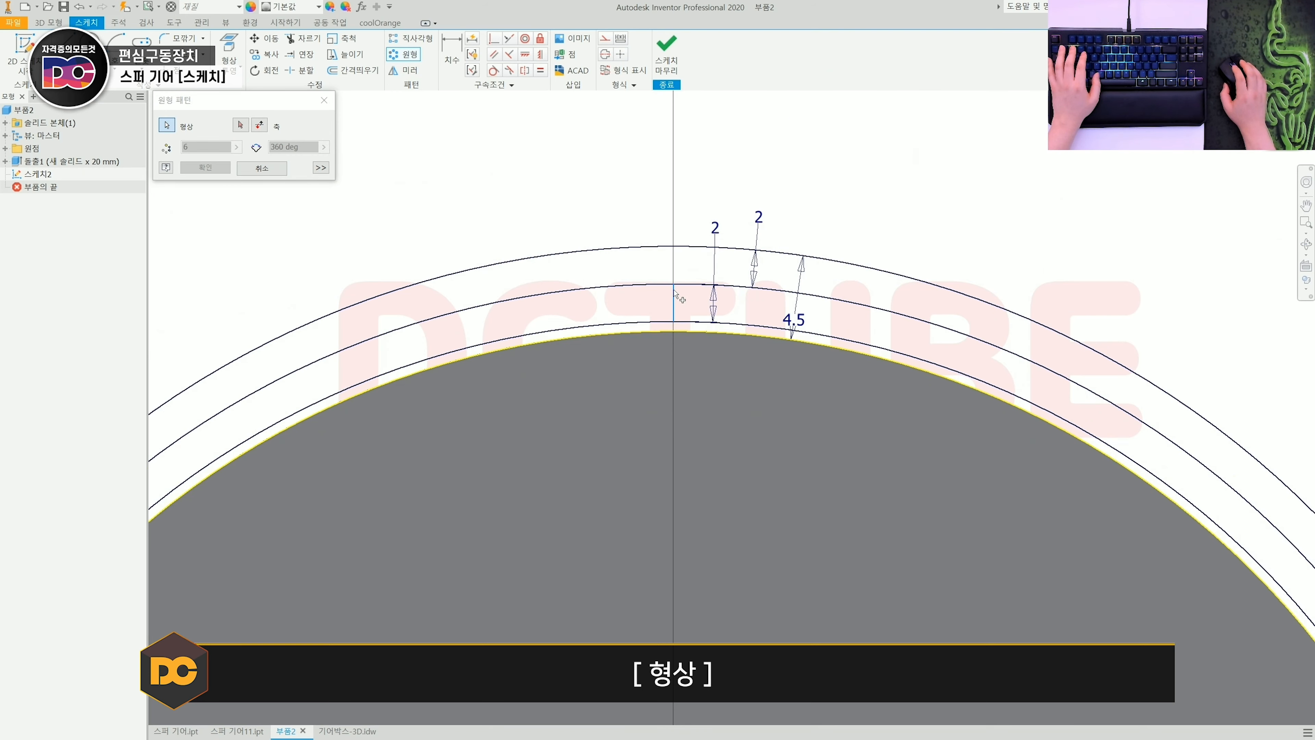
{"action": "left_click", "coordinate": [538, 281]}
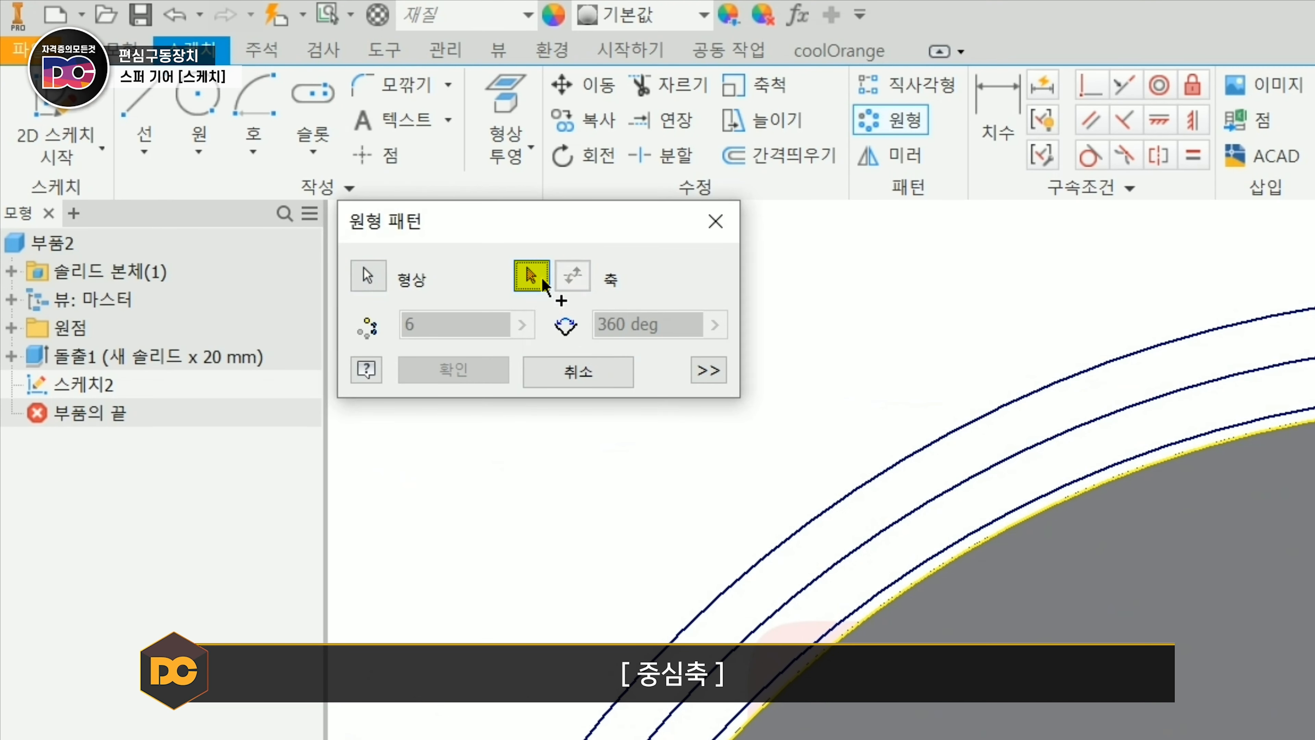
{"action": "middle_click_drag", "start_coordinate": [646, 461], "coordinate": [646, 350]}
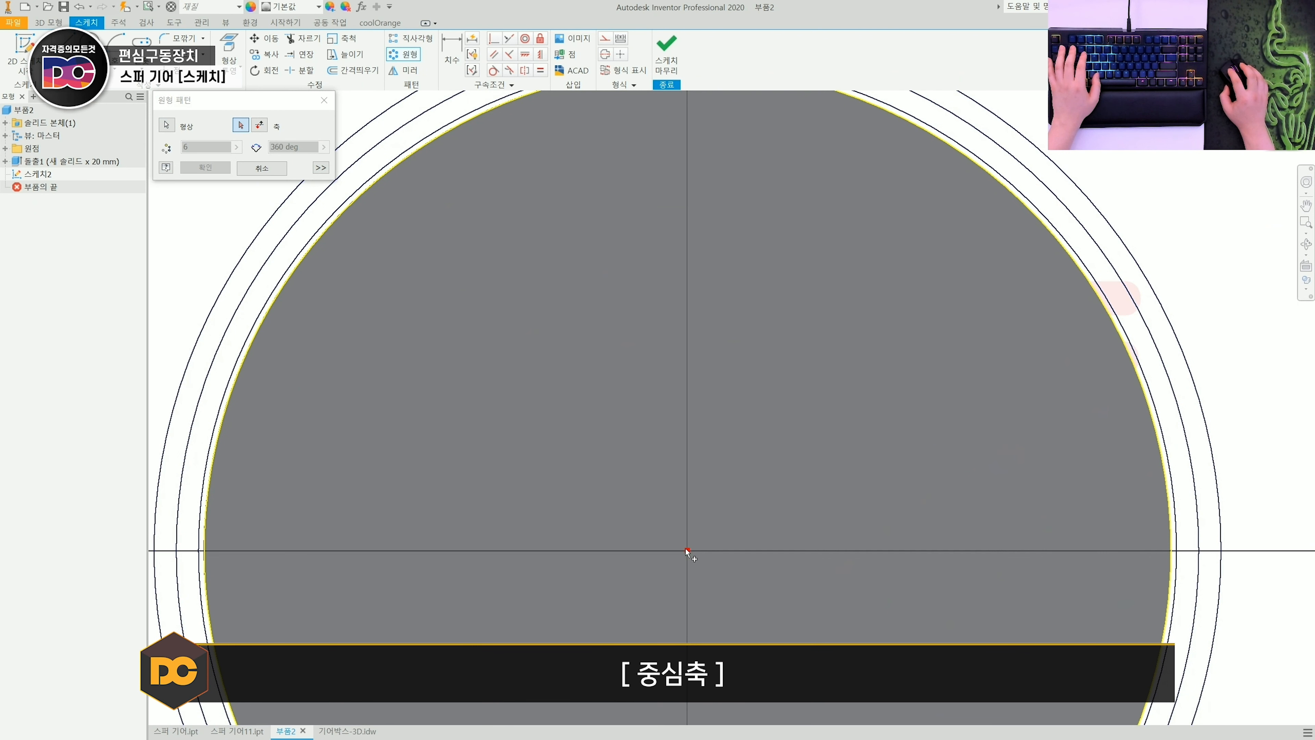
{"action": "left_click", "coordinate": [685, 548]}
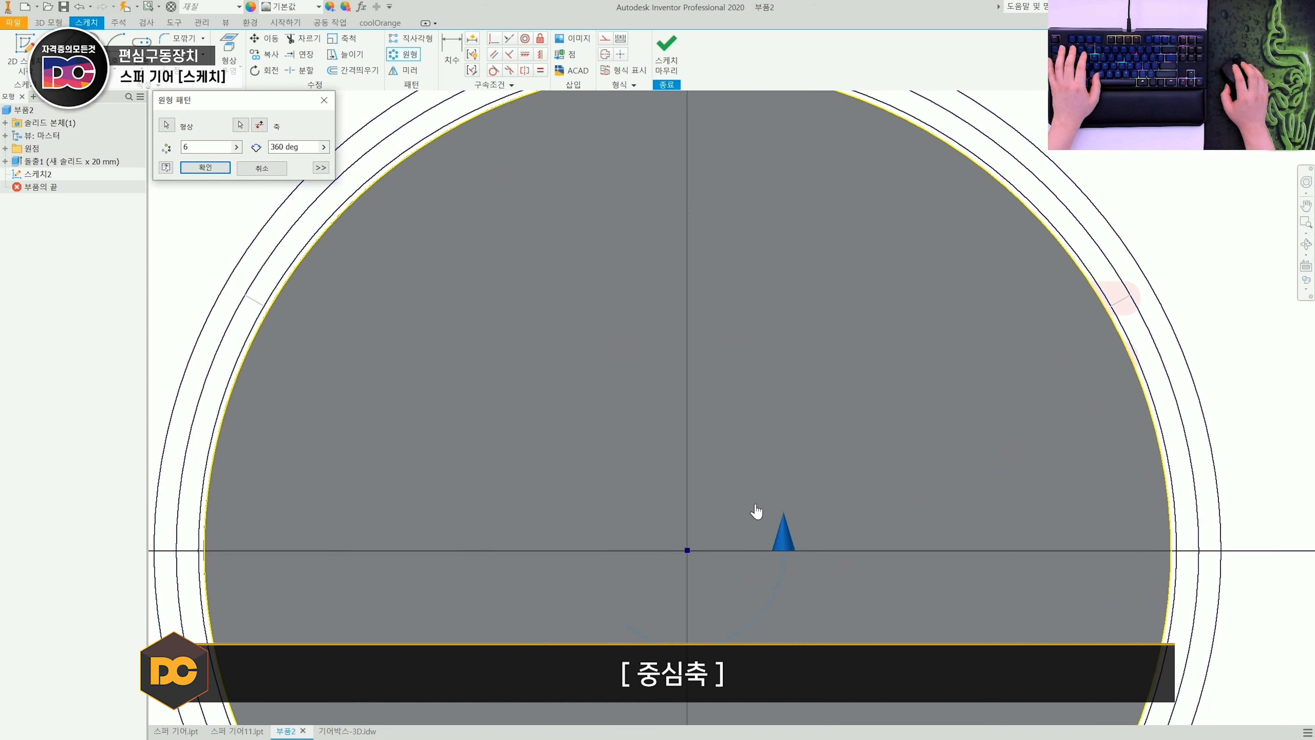
{"action": "scroll", "coordinate": [687, 285], "scroll_direction": "down", "scroll_amount": 3}
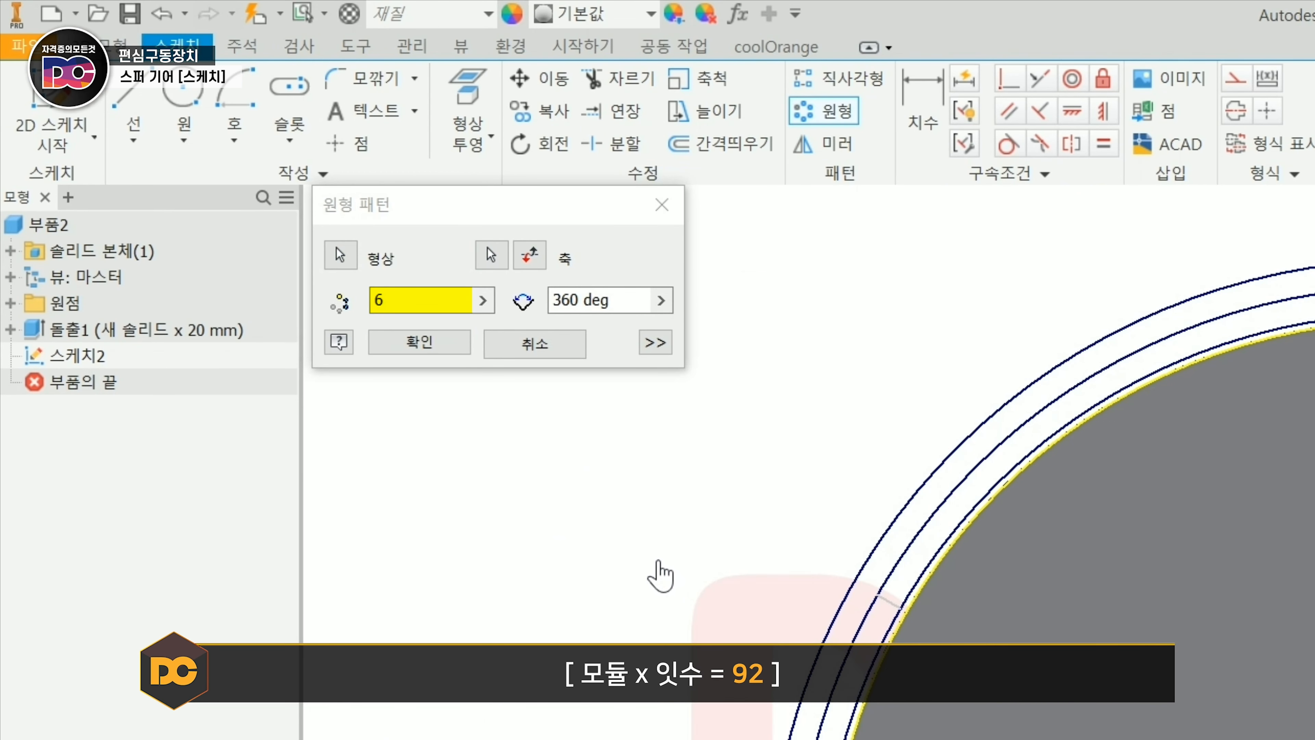
{"action": "left_click", "coordinate": [413, 300]}
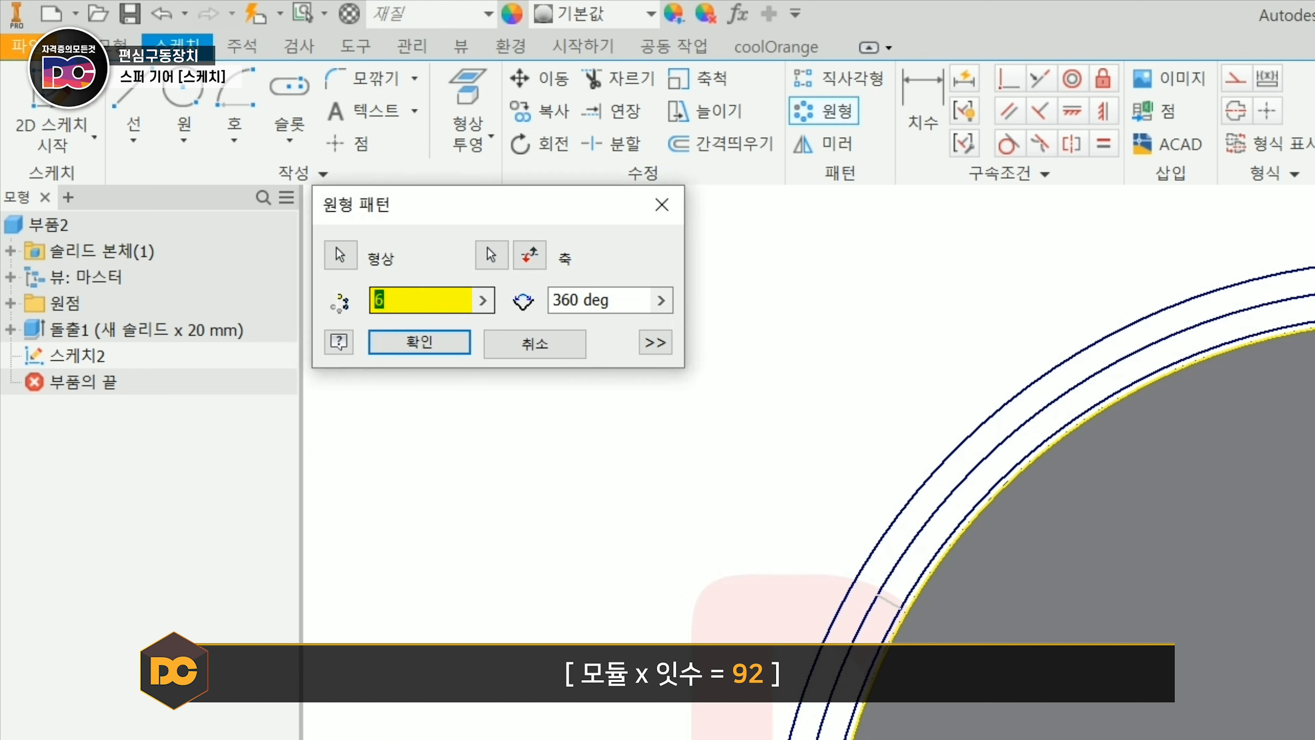
{"action": "type", "text": "92"}
{"action": "left_click", "coordinate": [420, 342]}
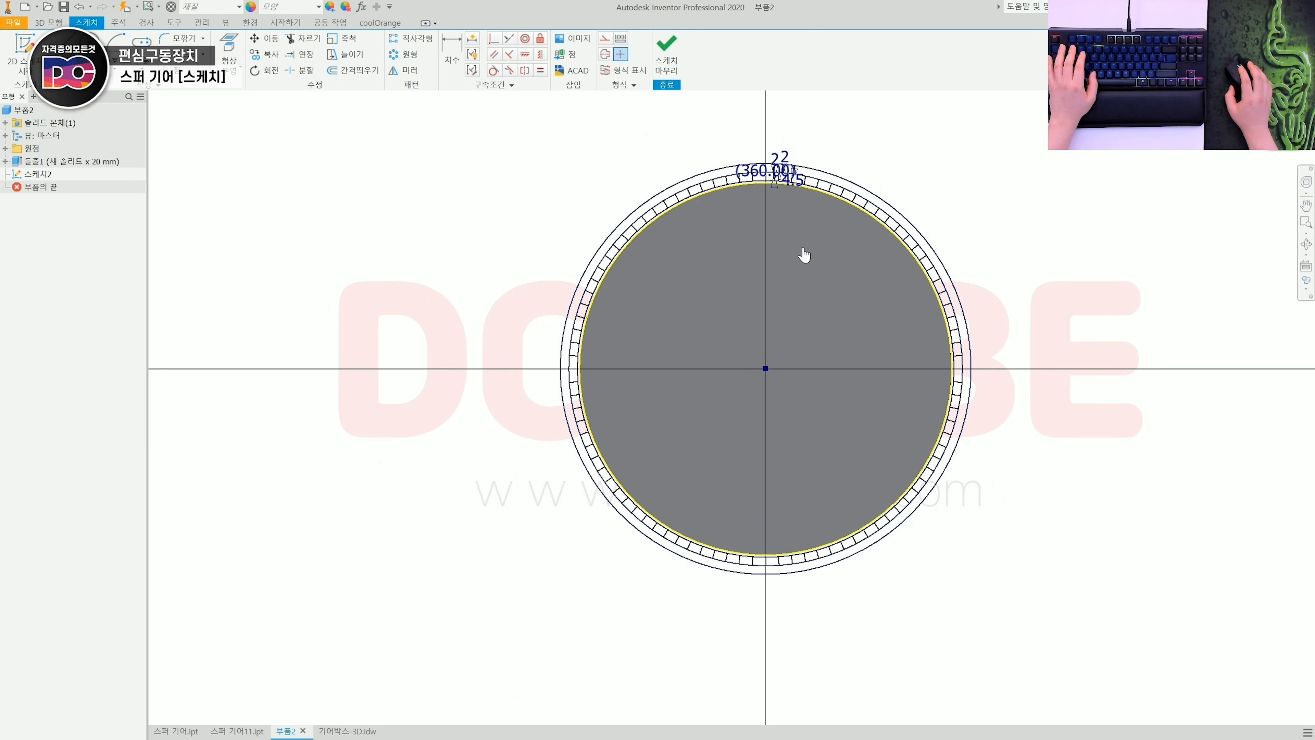
Draw a circle centred on the lower end of the vertical centre line, passing through the upper end of the second patterned line to its left
{"action": "scroll", "coordinate": [673, 193], "scroll_direction": "down", "scroll_amount": 3}
{"action": "middle_click_drag", "start_coordinate": [780, 223], "coordinate": [679, 207]}
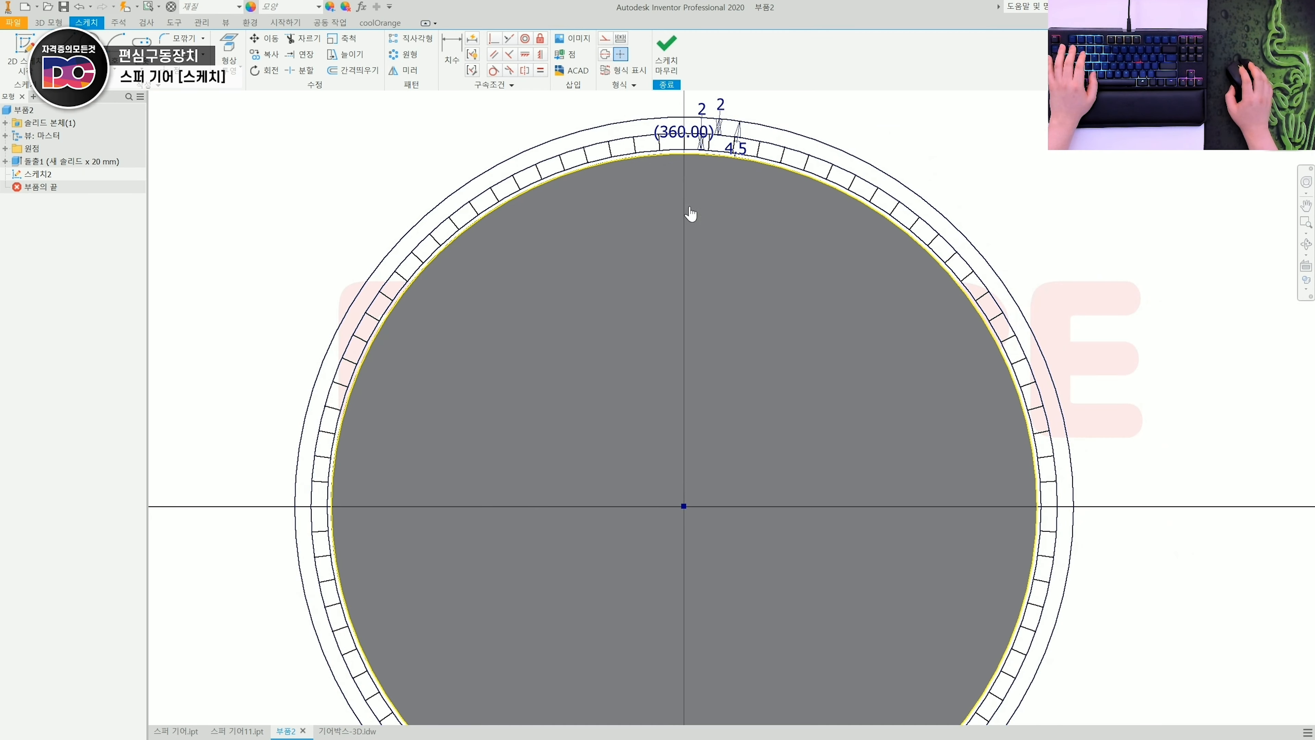
{"action": "scroll", "coordinate": [660, 204], "scroll_direction": "down", "scroll_amount": 4}
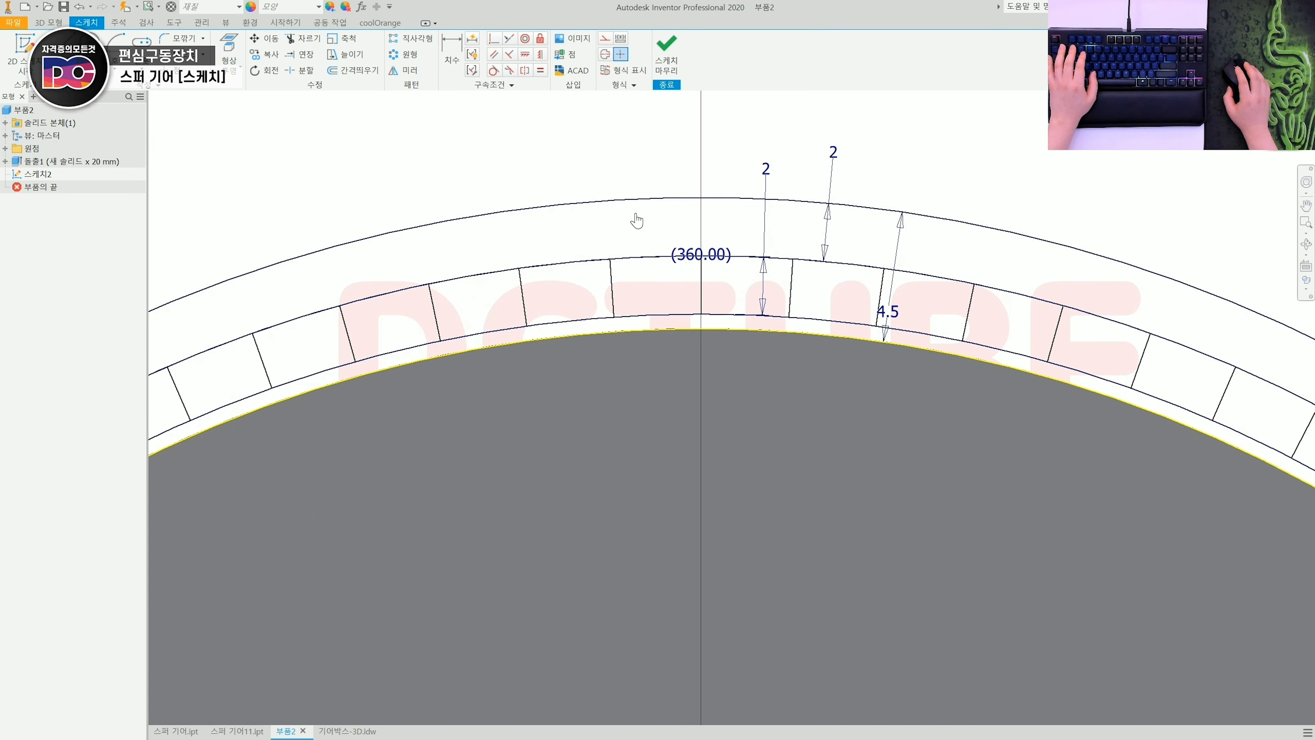
{"action": "middle_click_drag", "start_coordinate": [636, 214], "coordinate": [641, 237]}
{"action": "left_click", "coordinate": [181, 96]}
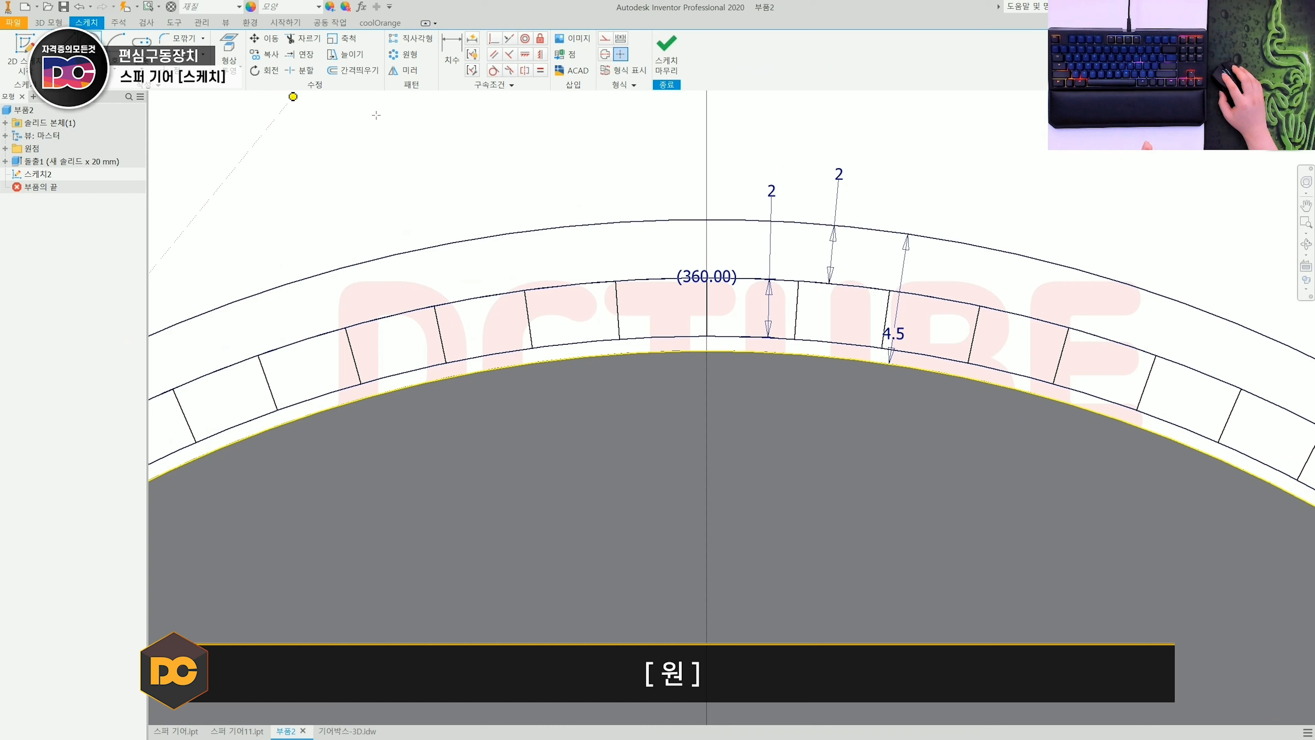
{"action": "left_click", "coordinate": [708, 335]}
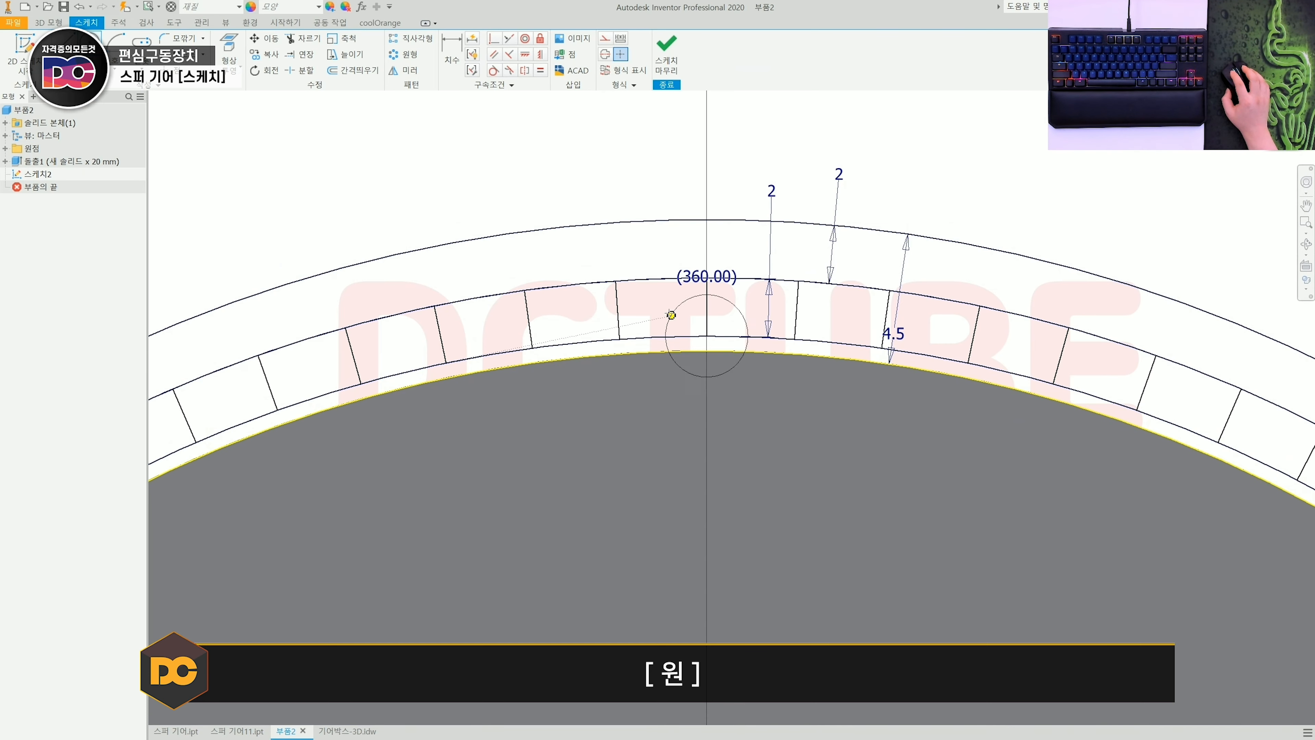
{"action": "scroll", "coordinate": [671, 315], "scroll_direction": "down", "scroll_amount": 3}
{"action": "scroll", "coordinate": [671, 314], "scroll_direction": "up", "scroll_amount": 1}
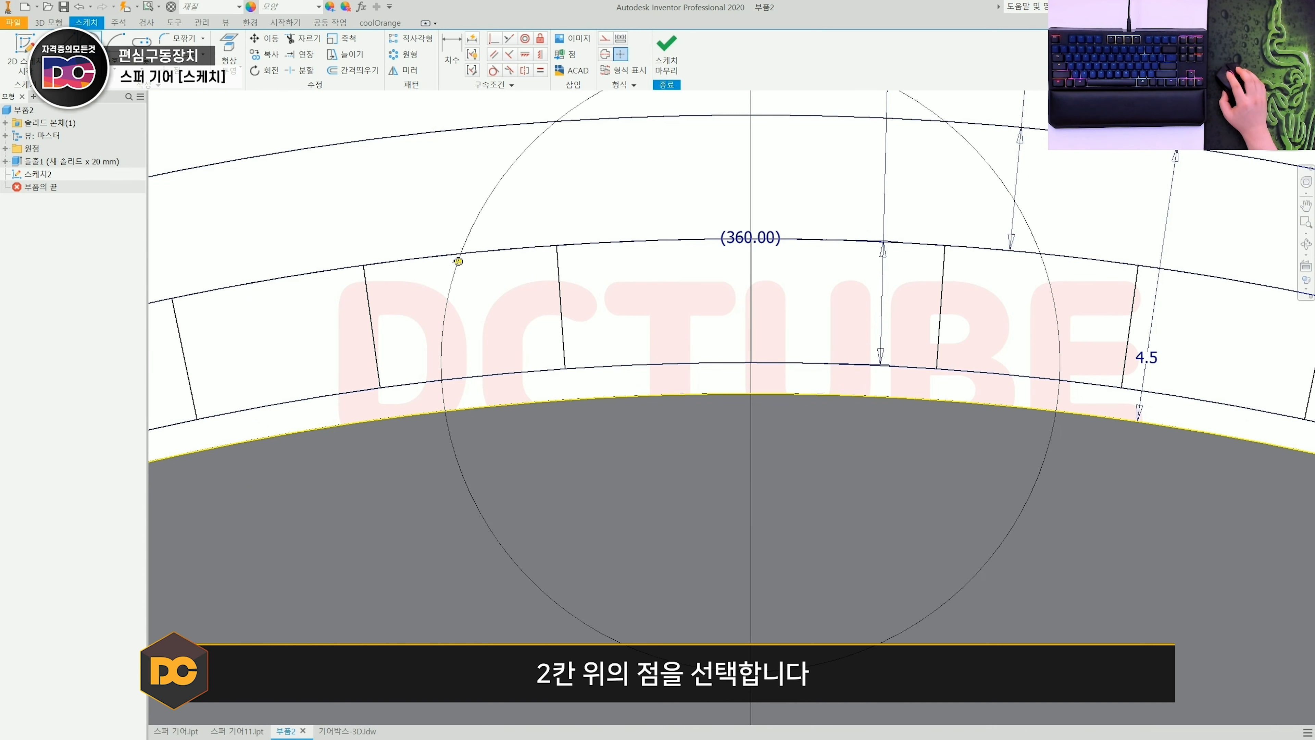
{"action": "left_click", "coordinate": [397, 269]}
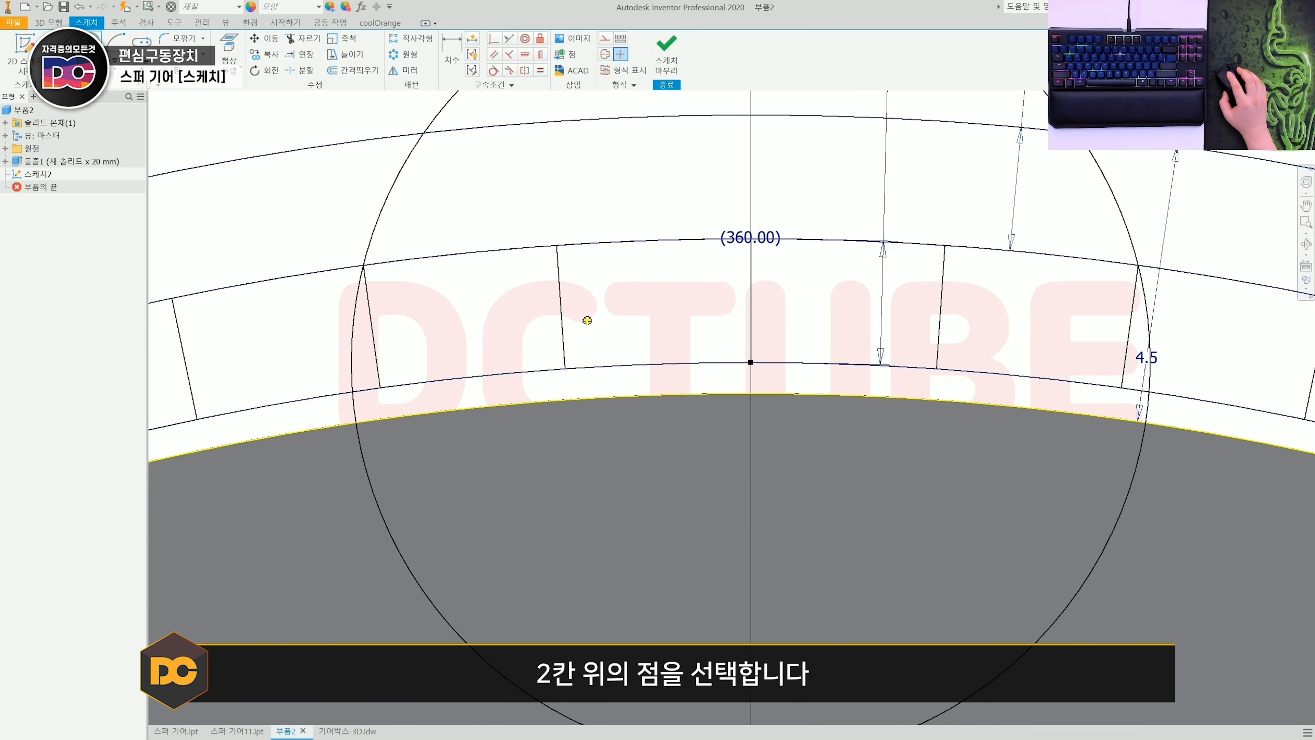
Draw a circle centred on the third patterned line's lower end left of centre, through the upper end of the line two divisions to its right
{"action": "scroll", "coordinate": [746, 341], "scroll_direction": "up", "scroll_amount": 2}
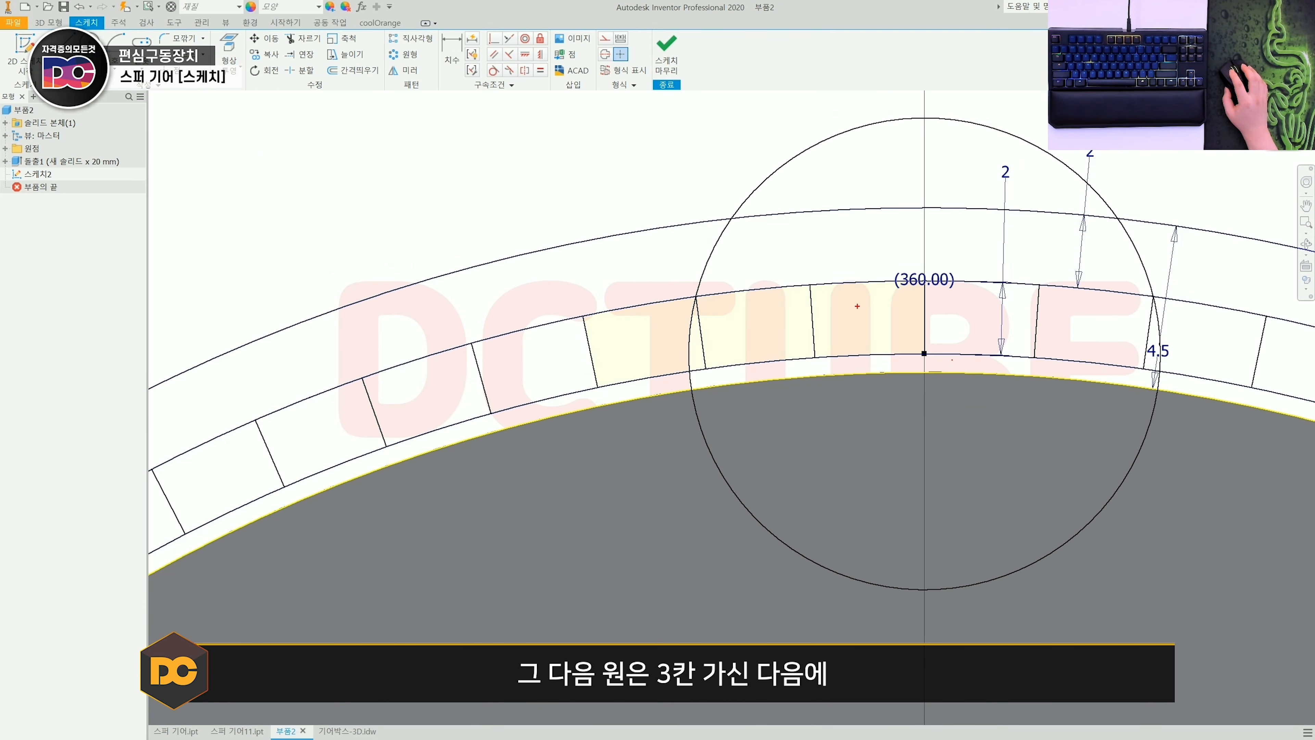
{"action": "left_click", "coordinate": [598, 387]}
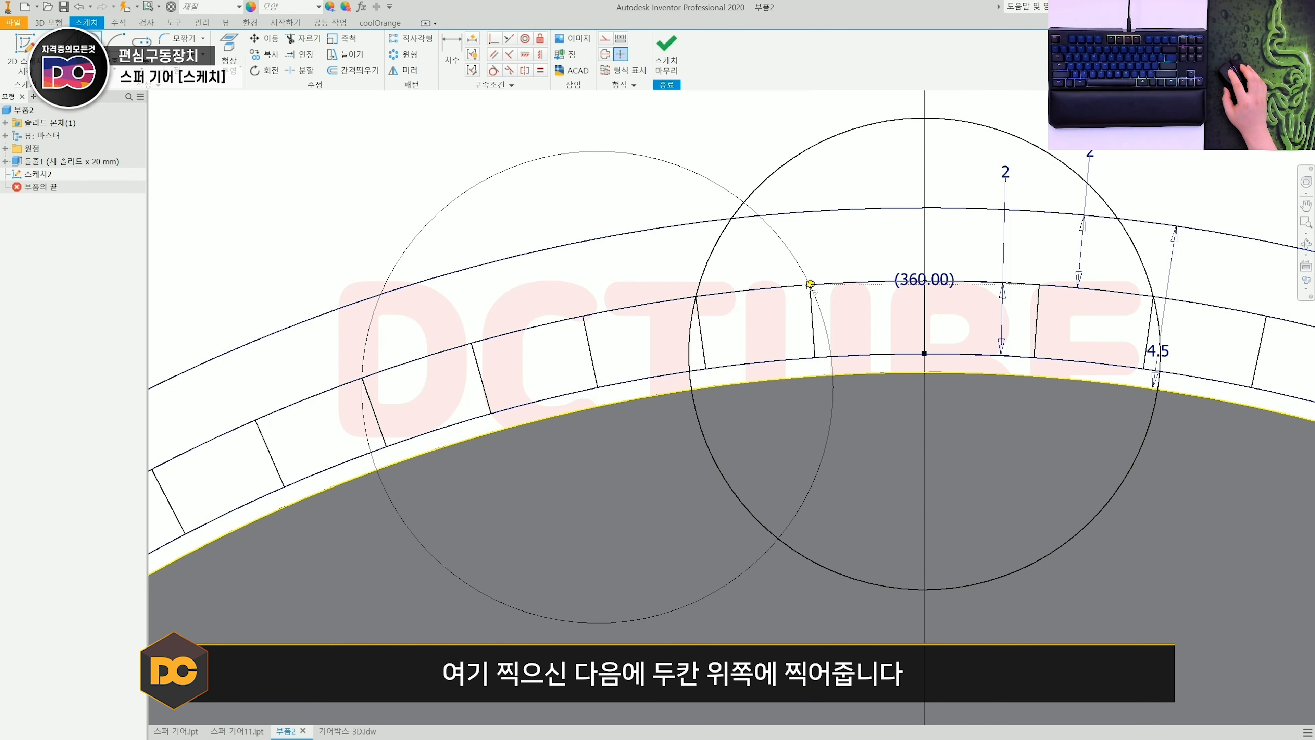
{"action": "left_click", "coordinate": [811, 284]}
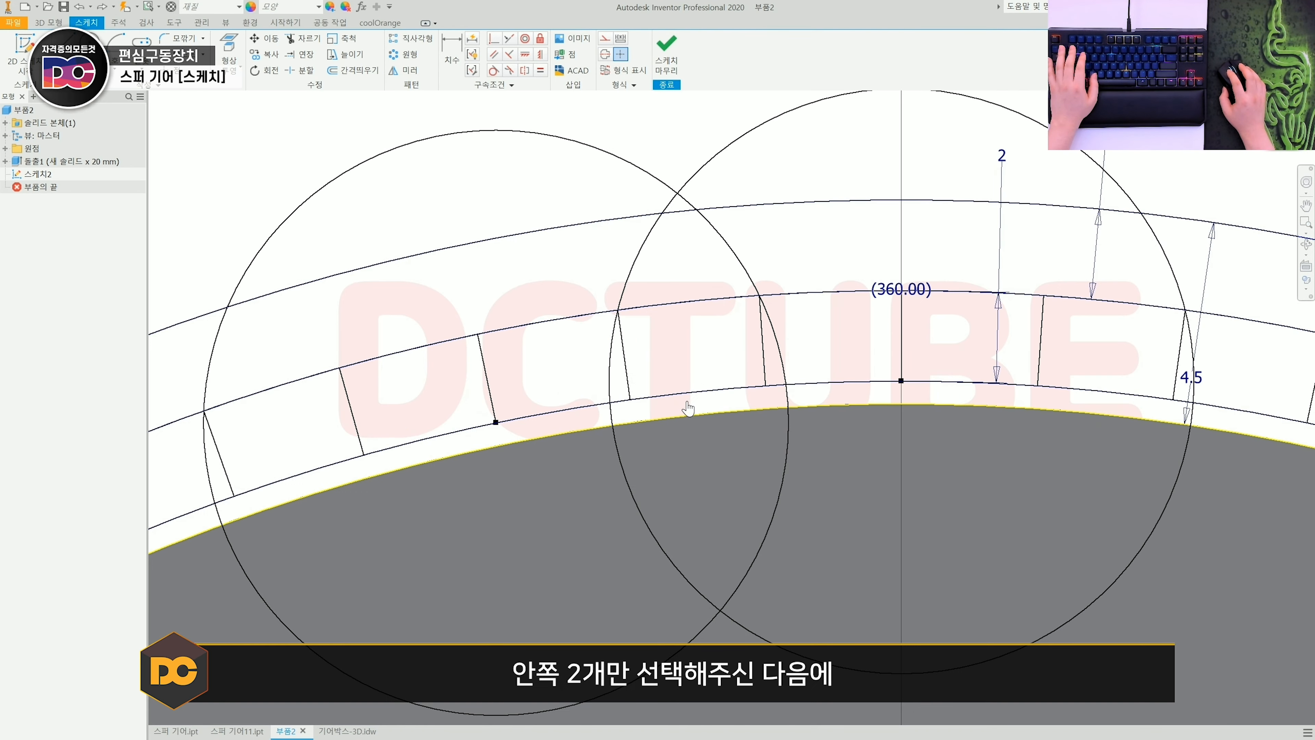
Convert the two inner offset circles and the two patterned lines inside the tooth profile to construction lines
{"action": "left_click_drag", "start_coordinate": [694, 403], "coordinate": [663, 286]}
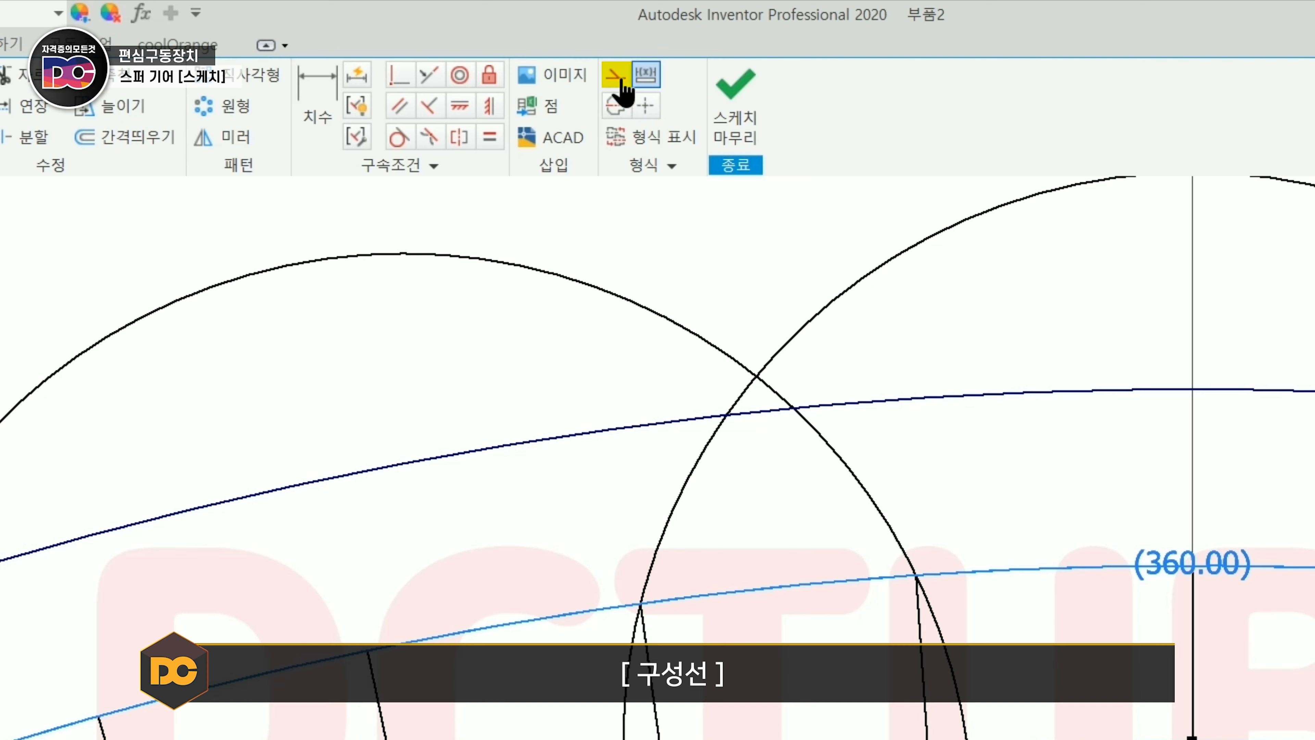
{"action": "left_click", "coordinate": [621, 82]}
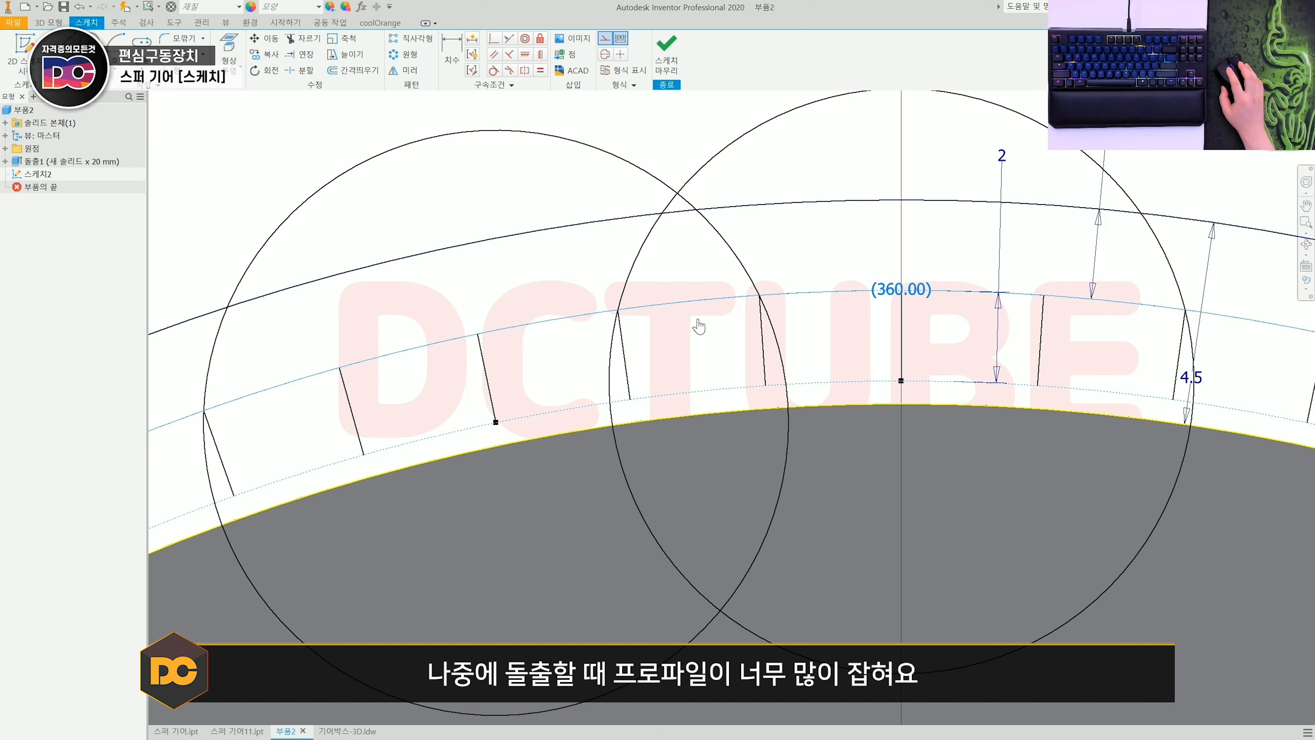
{"action": "left_click", "coordinate": [709, 331]}
{"action": "left_click", "coordinate": [763, 344]}
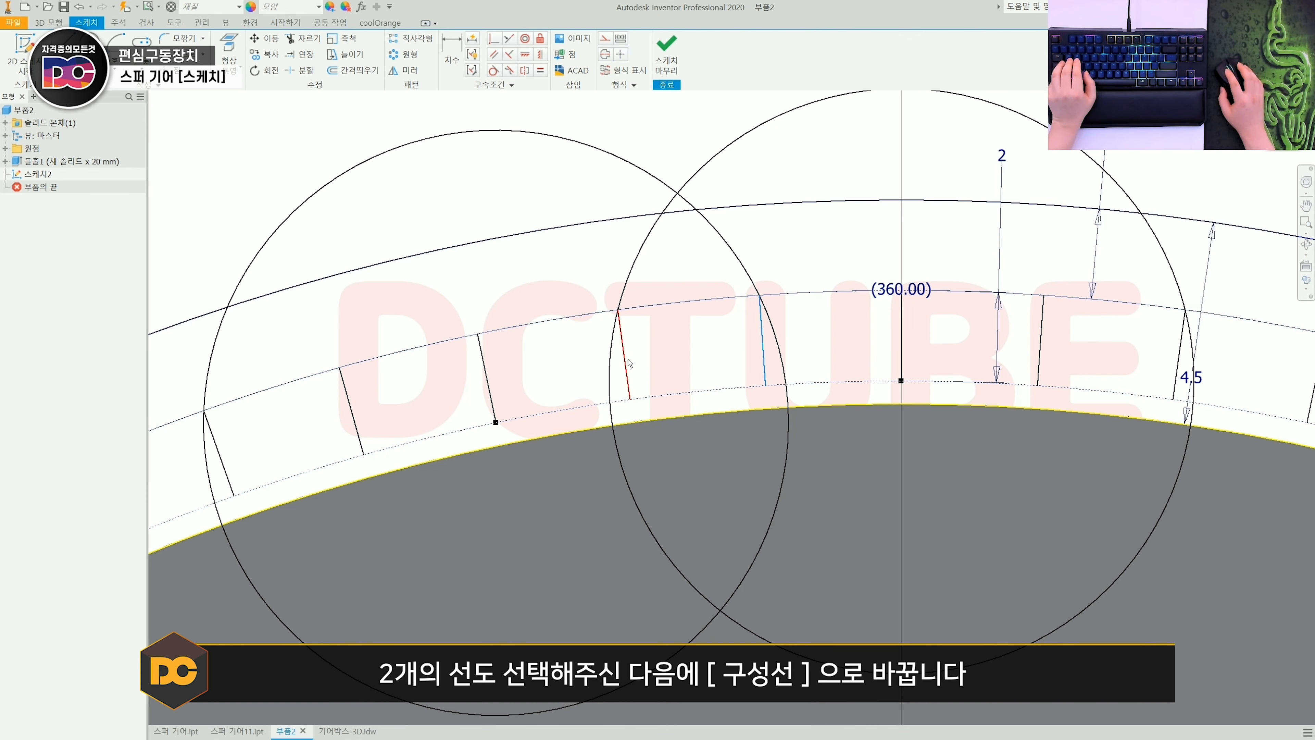
{"action": "left_click", "coordinate": [605, 39]}
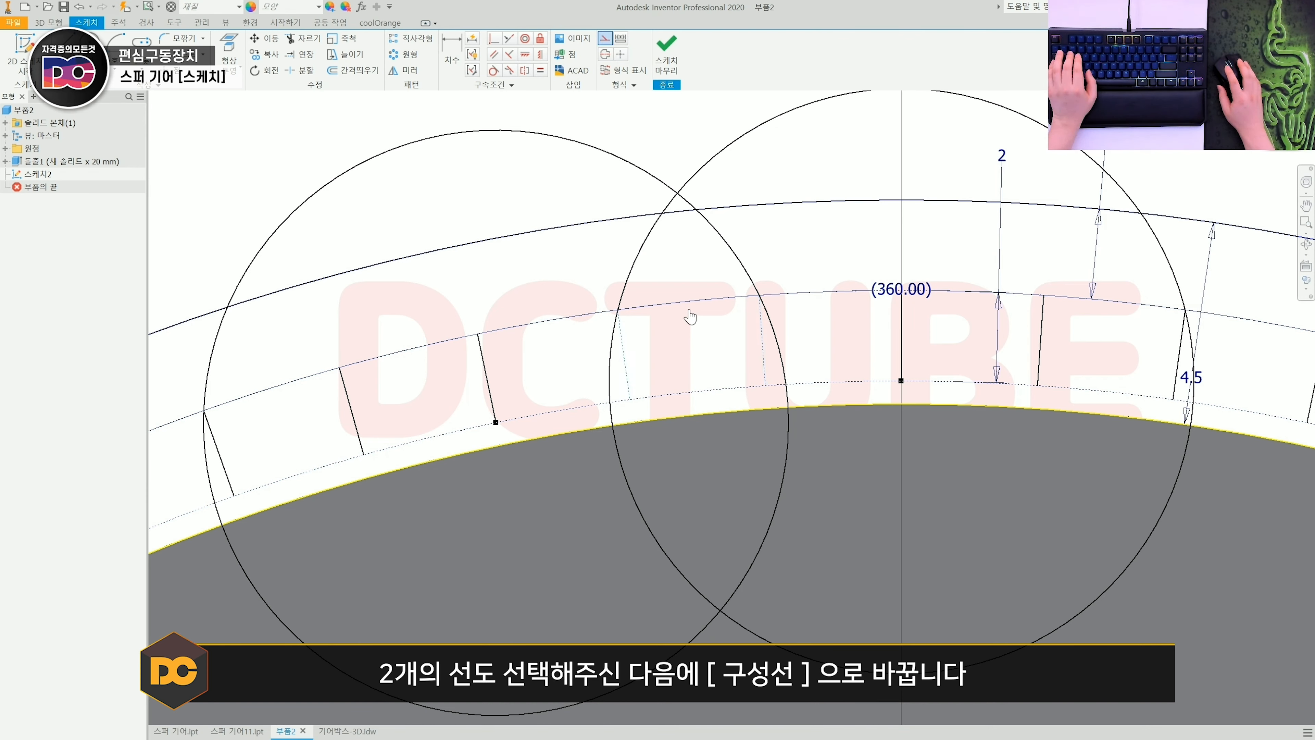
{"action": "key", "text": "e"}
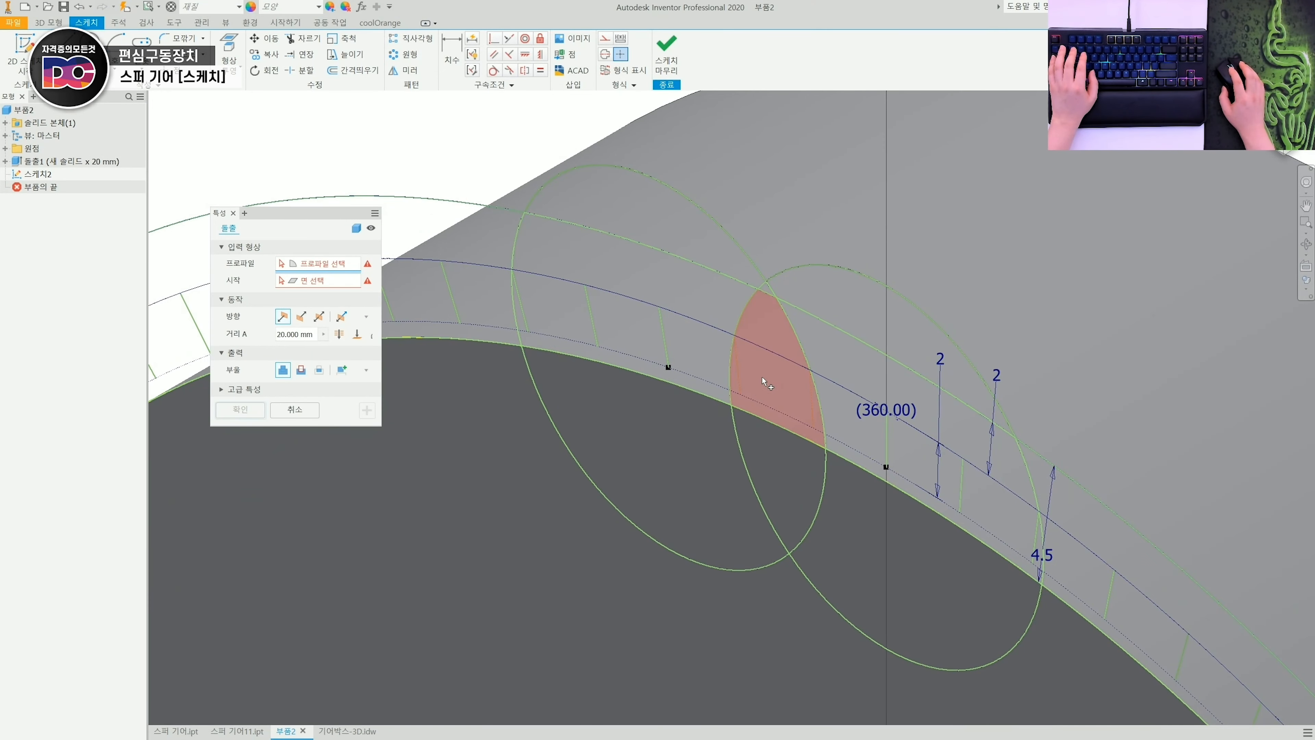
{"action": "left_click", "coordinate": [785, 375]}
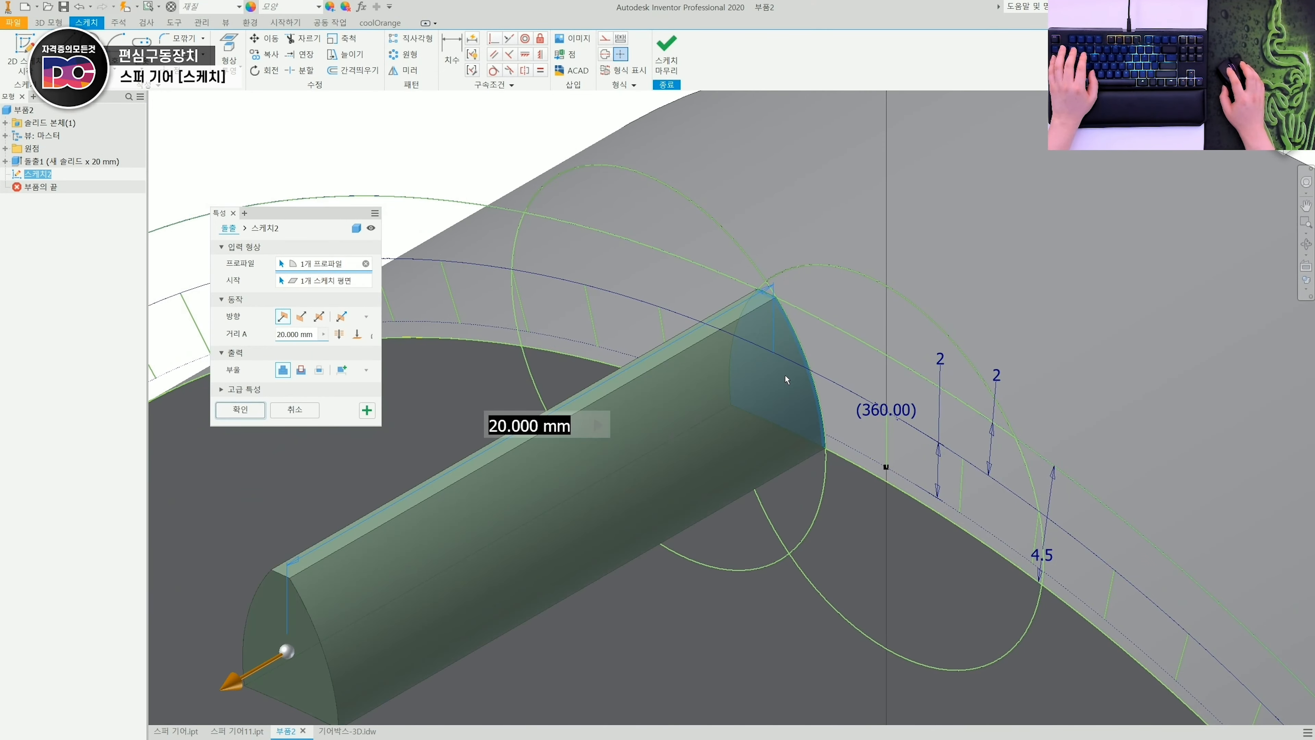
{"action": "key", "text": "Escape"}
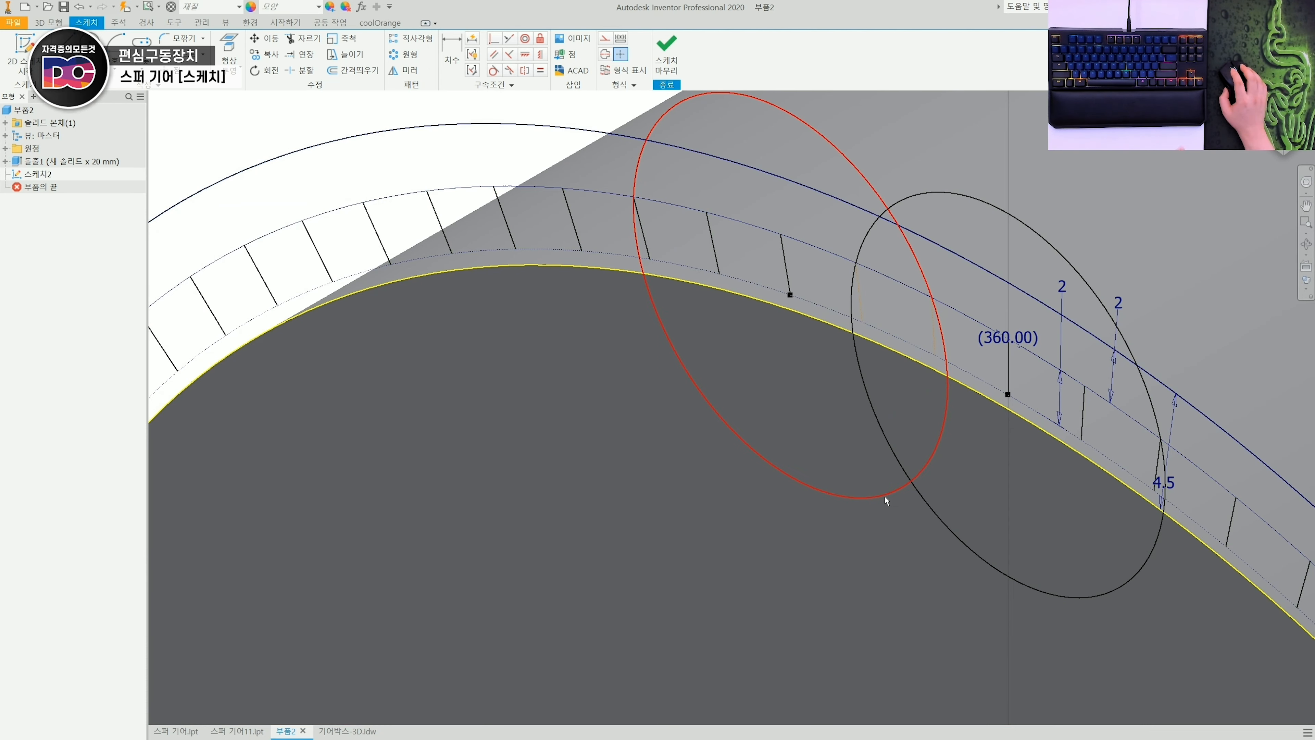
{"action": "key", "text": "e"}
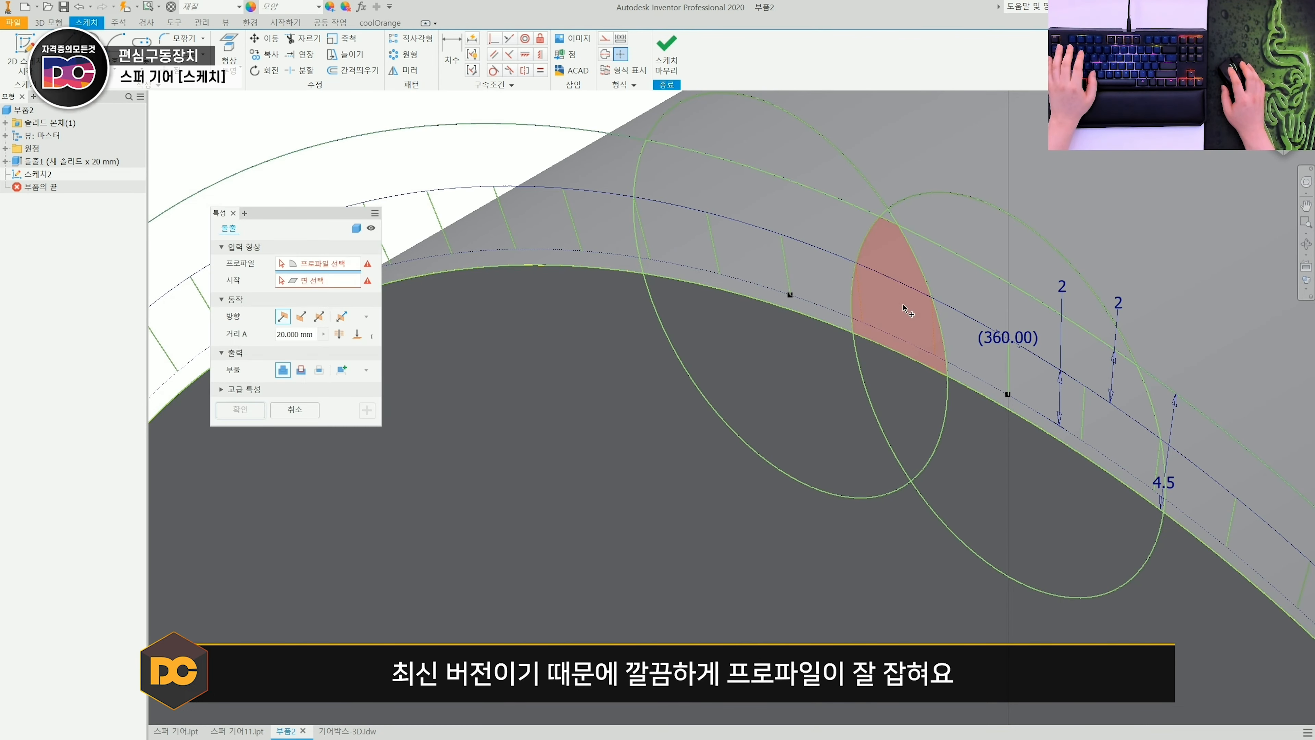
{"action": "left_click", "coordinate": [836, 379]}
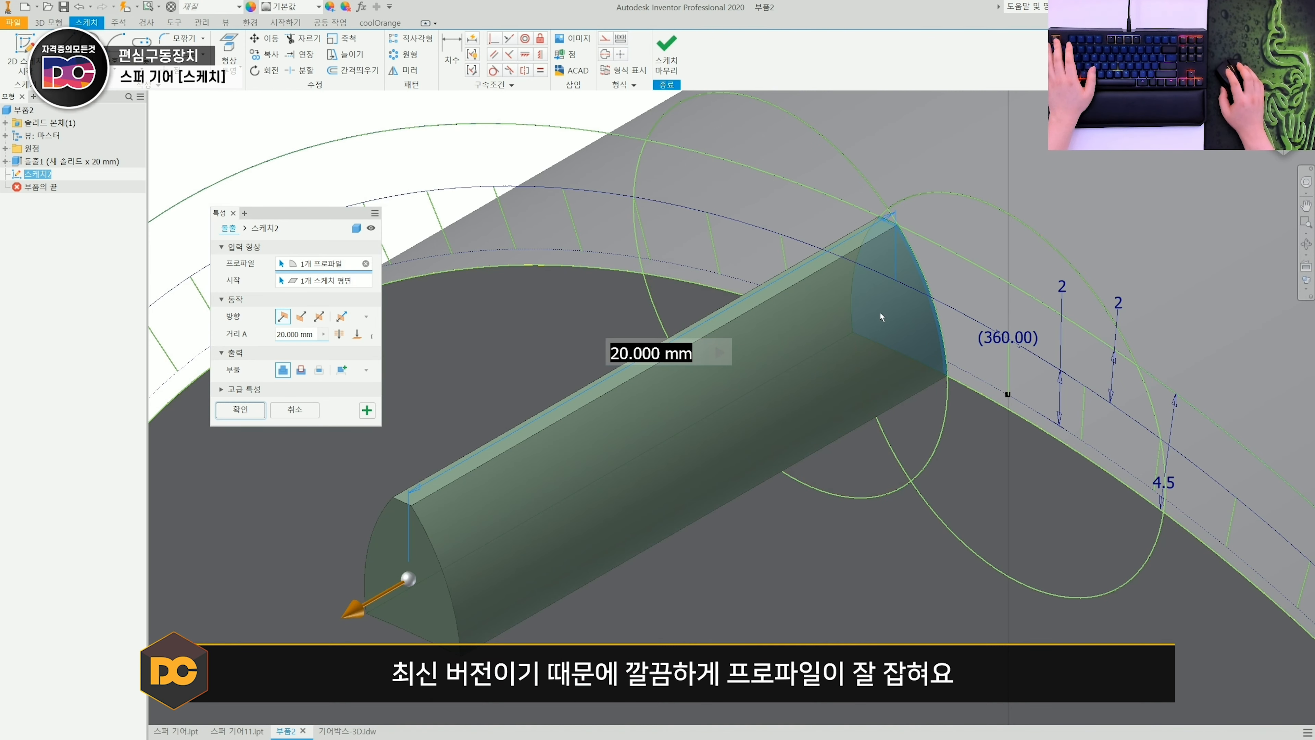
{"action": "key", "text": "Escape"}
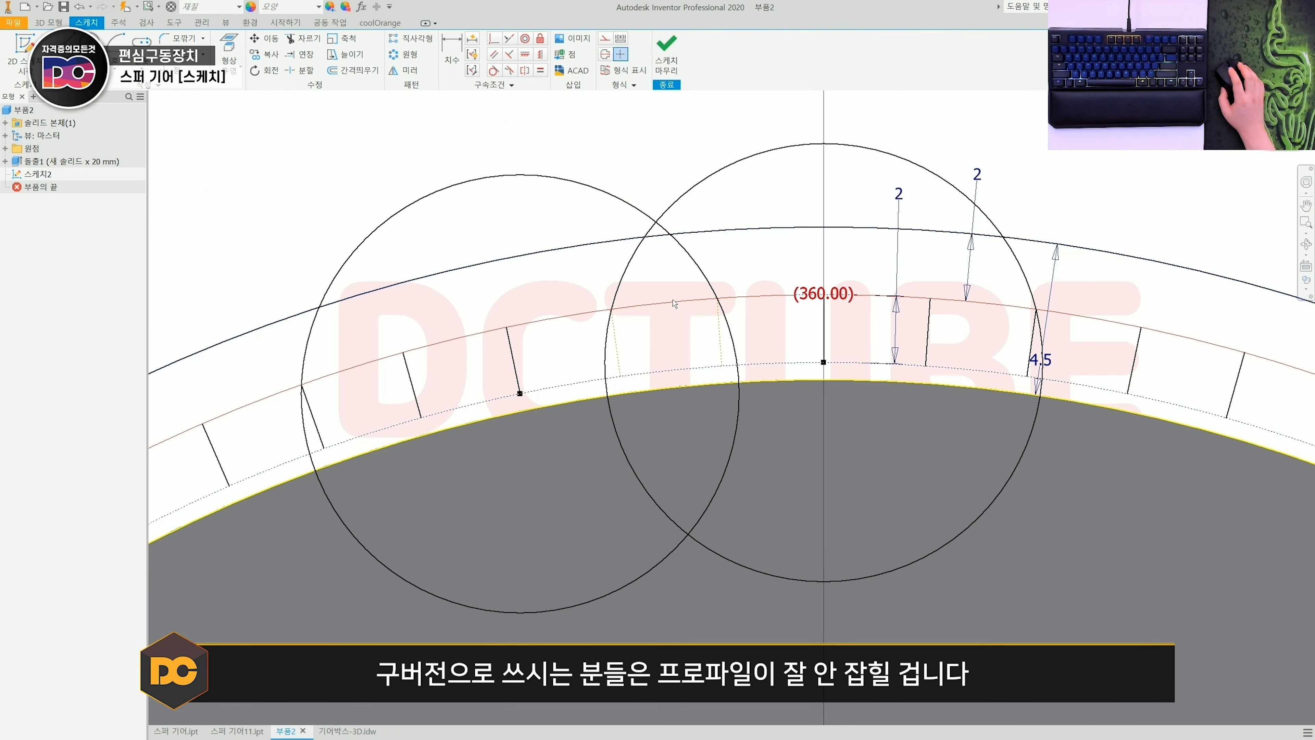
Trim the tooth circles' arcs just below the root circle and the crossing arc pieces just above the outer circle
{"action": "scroll", "coordinate": [663, 289], "scroll_direction": "up", "scroll_amount": 3}
{"action": "scroll", "coordinate": [662, 289], "scroll_direction": "down", "scroll_amount": 3}
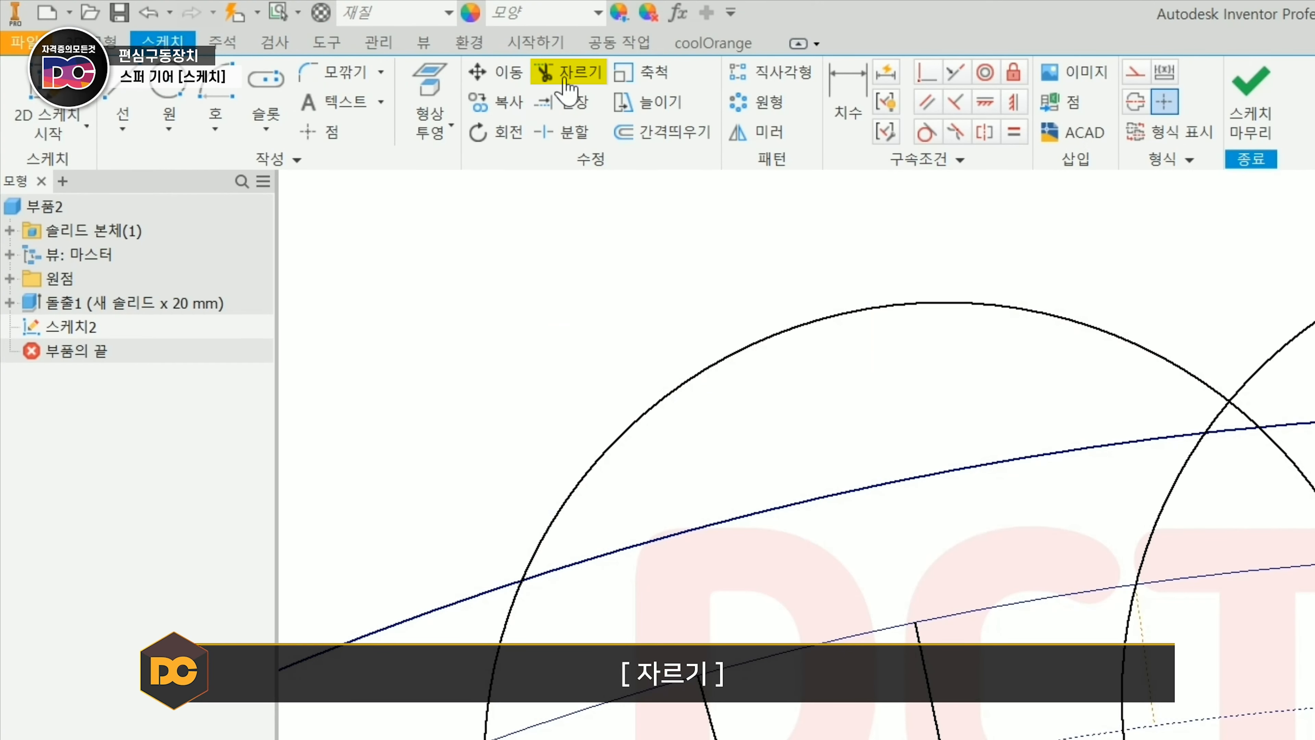
{"action": "left_click", "coordinate": [305, 38]}
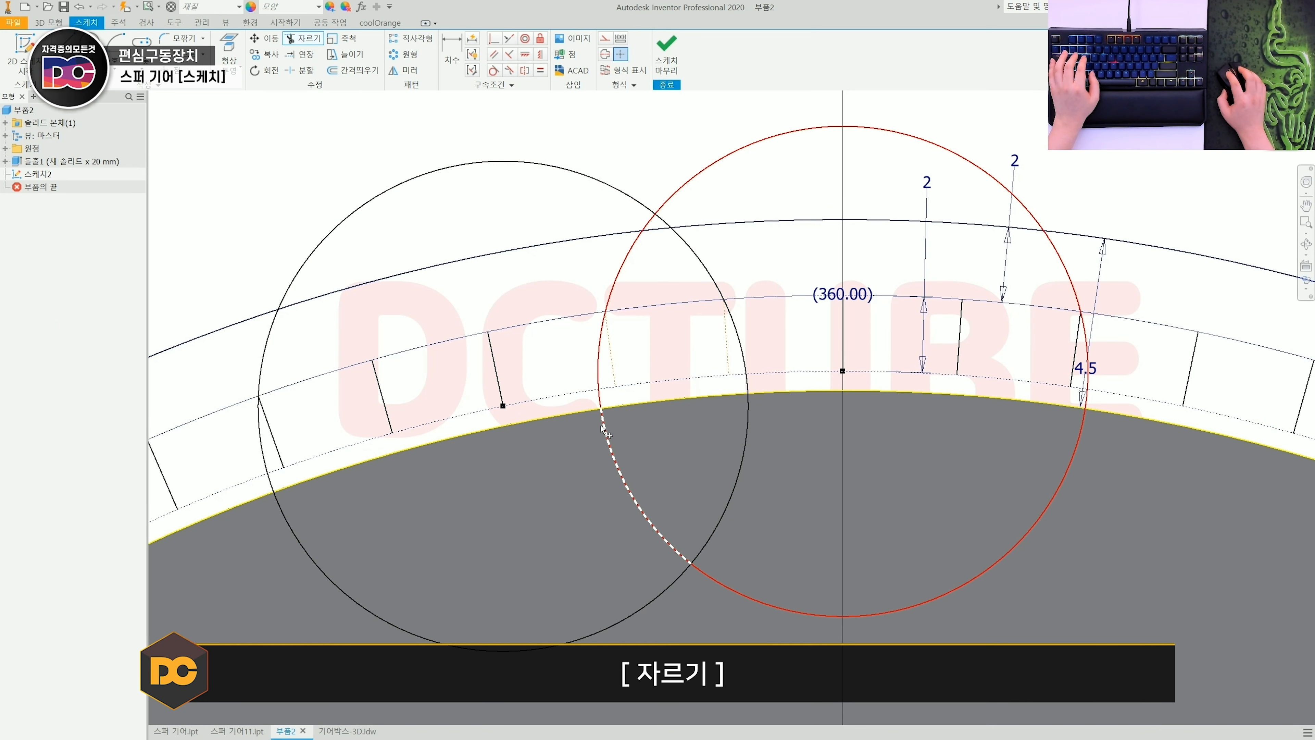
{"action": "left_click", "coordinate": [606, 433]}
{"action": "left_click", "coordinate": [738, 456]}
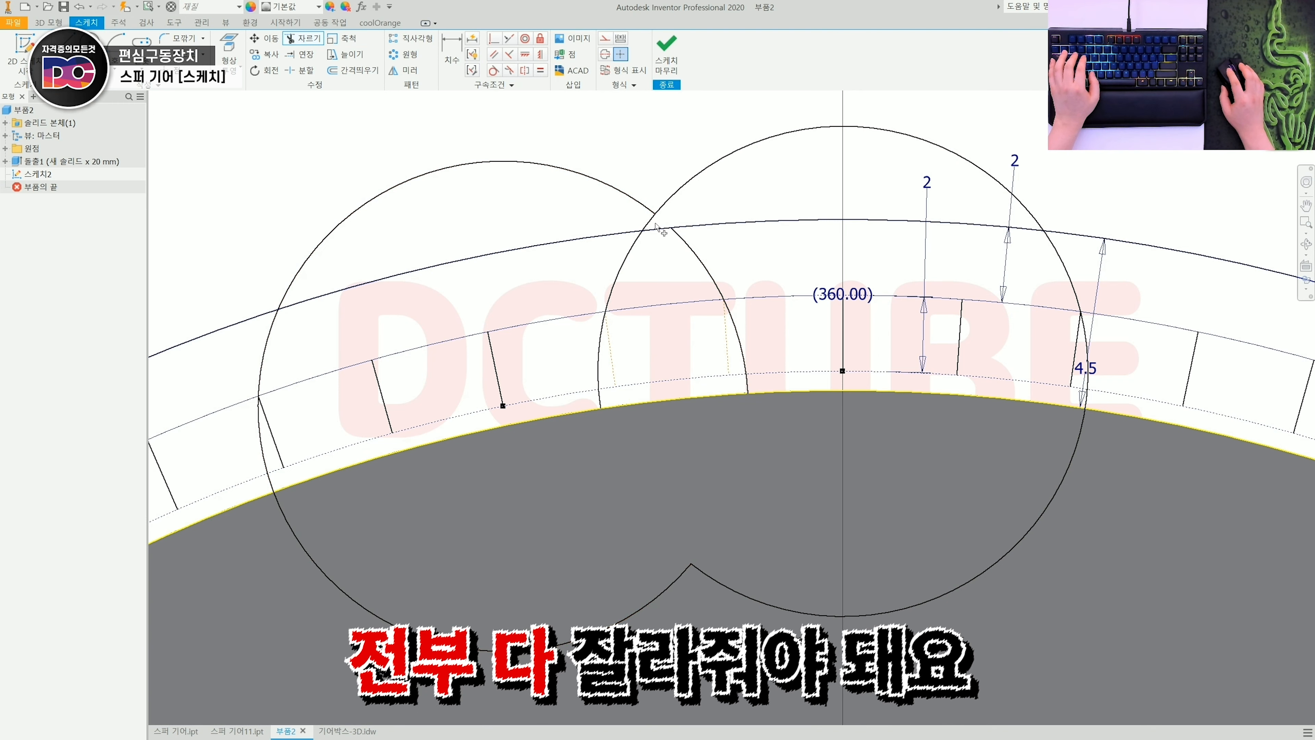
{"action": "left_click", "coordinate": [656, 227]}
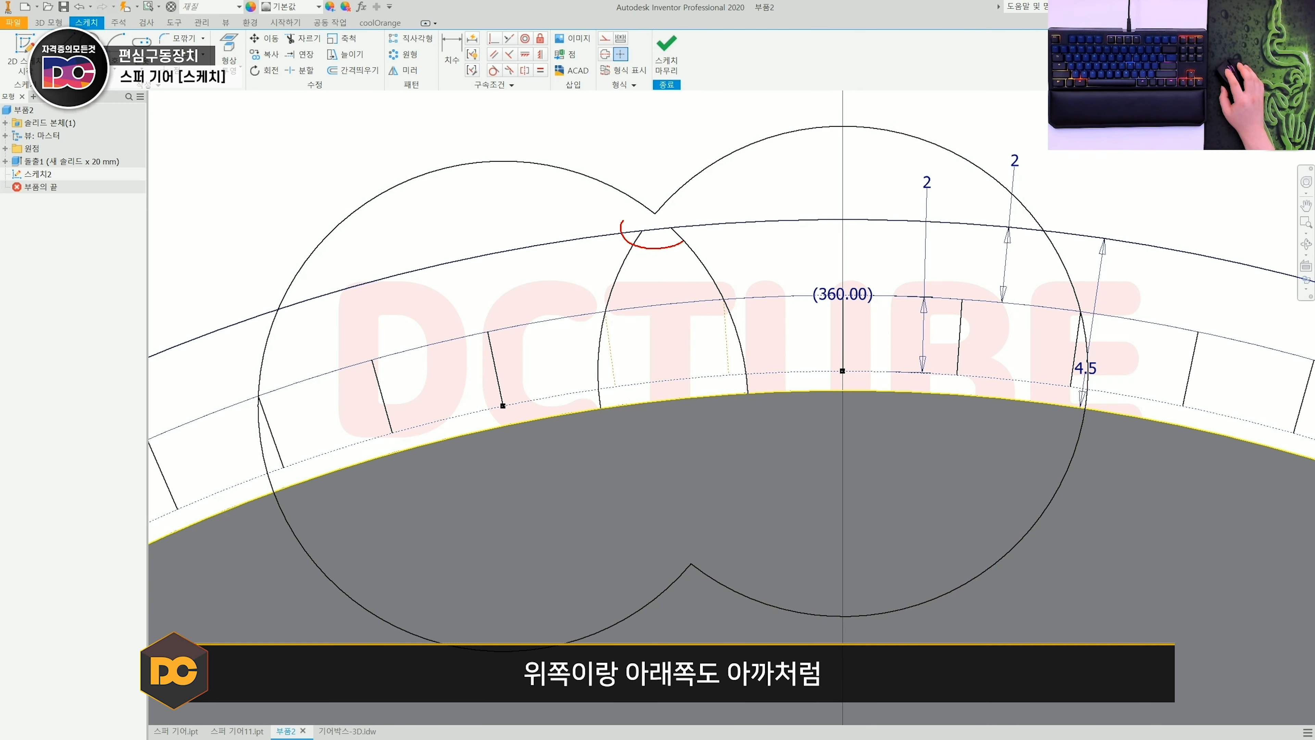
{"action": "left_click_drag", "start_coordinate": [744, 430], "coordinate": [785, 450]}
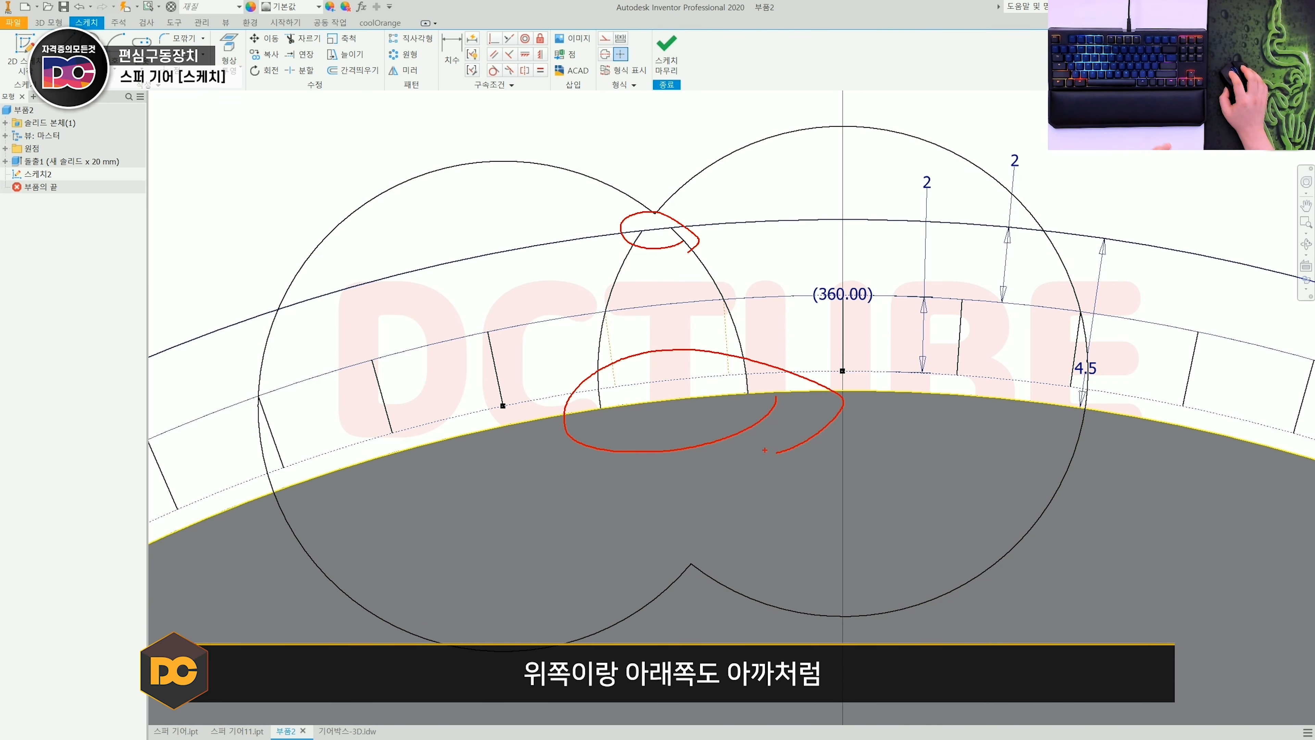
{"action": "key", "text": "Escape"}
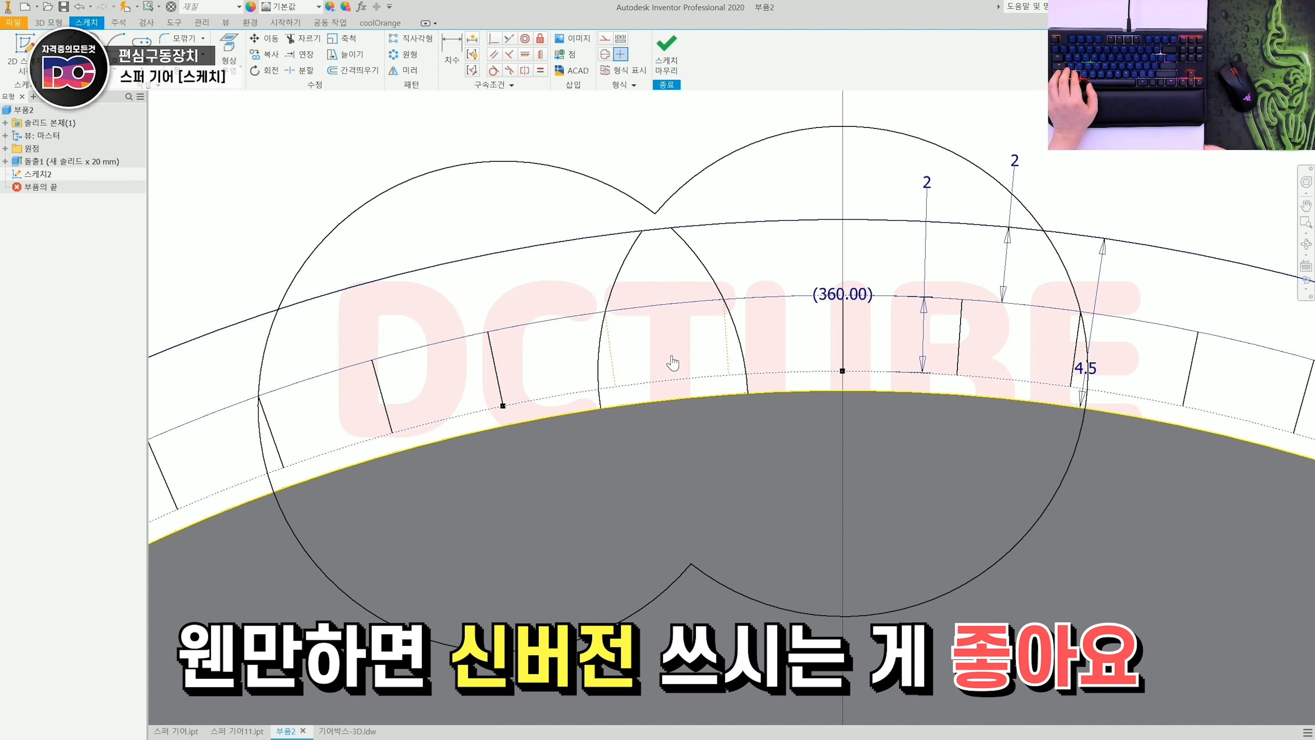
Extrude the closed tooth profile 20 mm in the flipped direction so it runs along the root disc's width, joined to the disc
{"action": "key", "text": "e"}
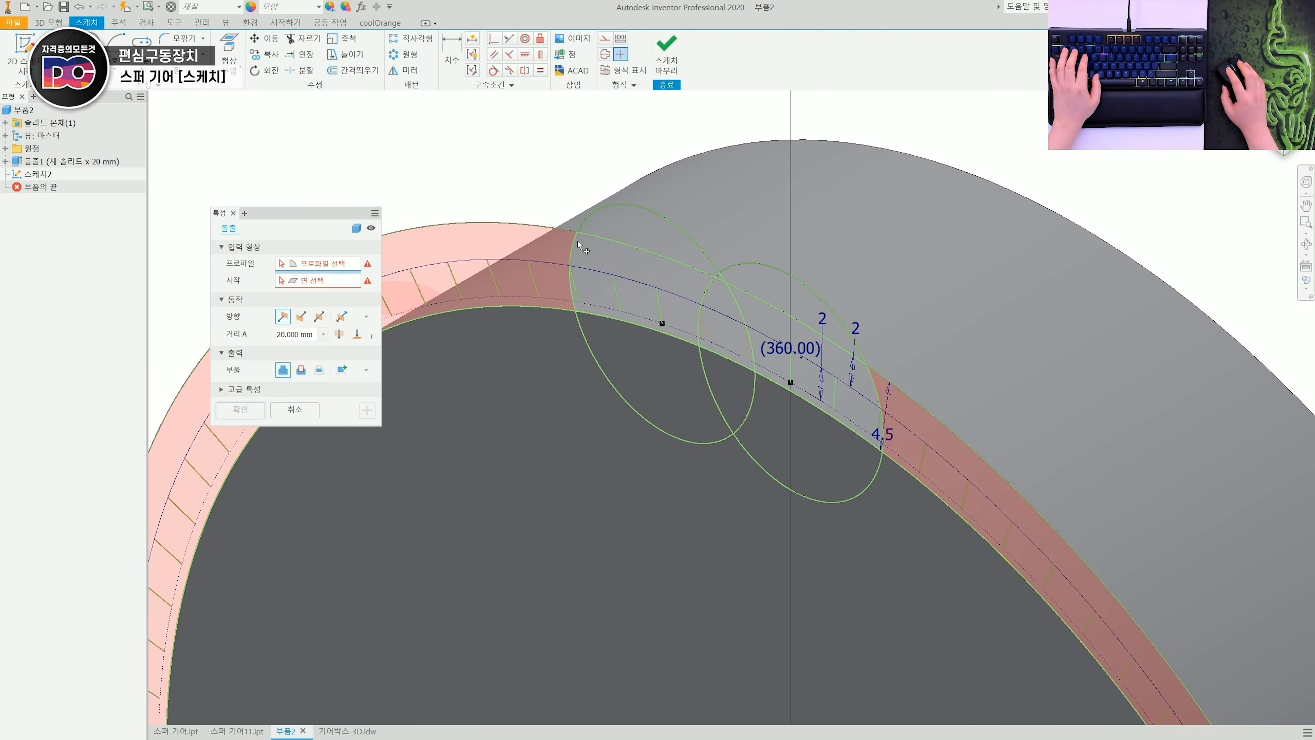
{"action": "left_click", "coordinate": [719, 317]}
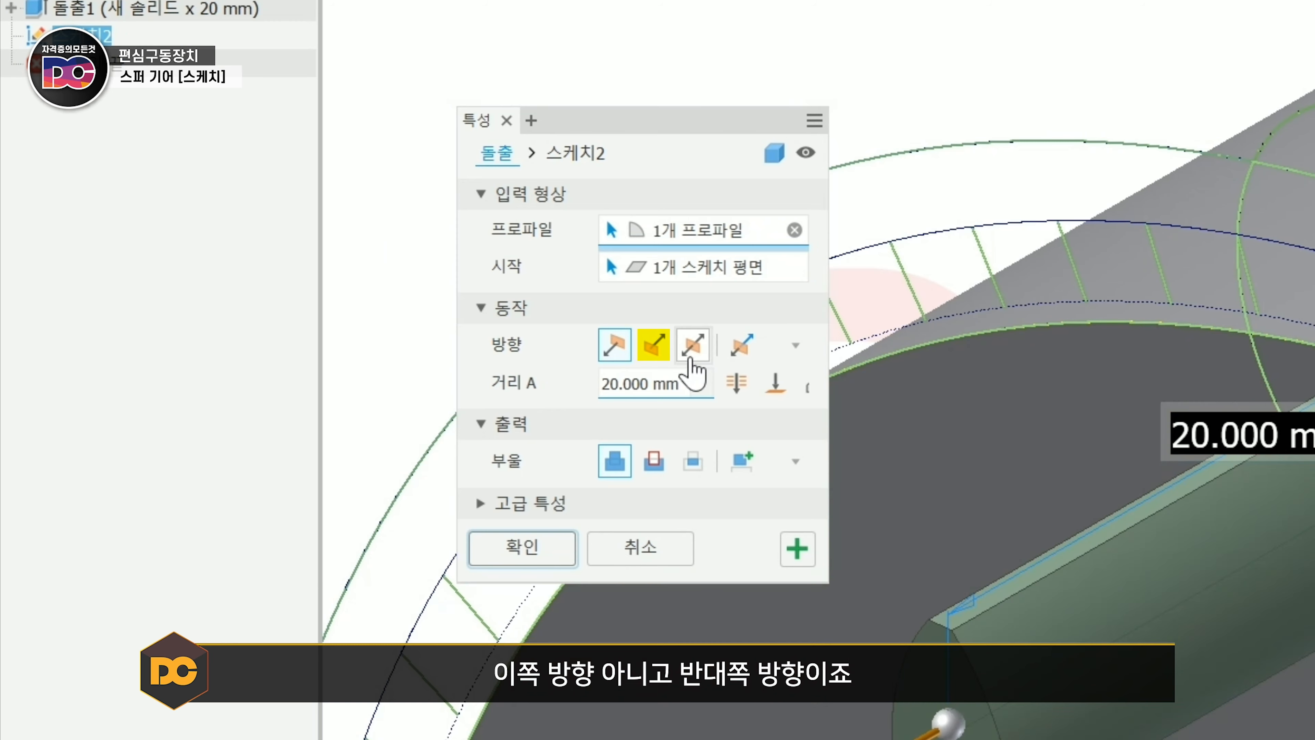
{"action": "left_click", "coordinate": [654, 344]}
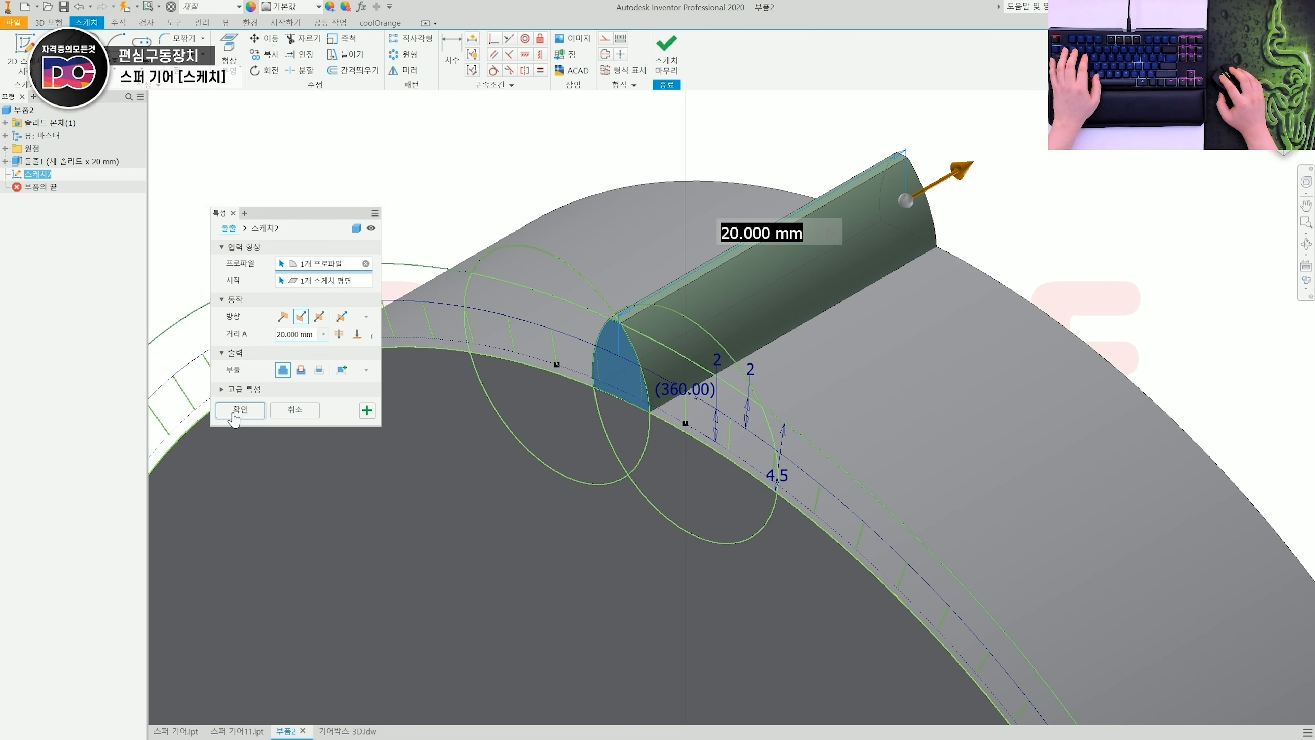
{"action": "left_click", "coordinate": [239, 410]}
Fillet the two edges where the tooth meets the root disc with a 0.5 mm radius
{"action": "middle_click_drag", "start_coordinate": [569, 409], "coordinate": [875, 229], "text": "shift"}
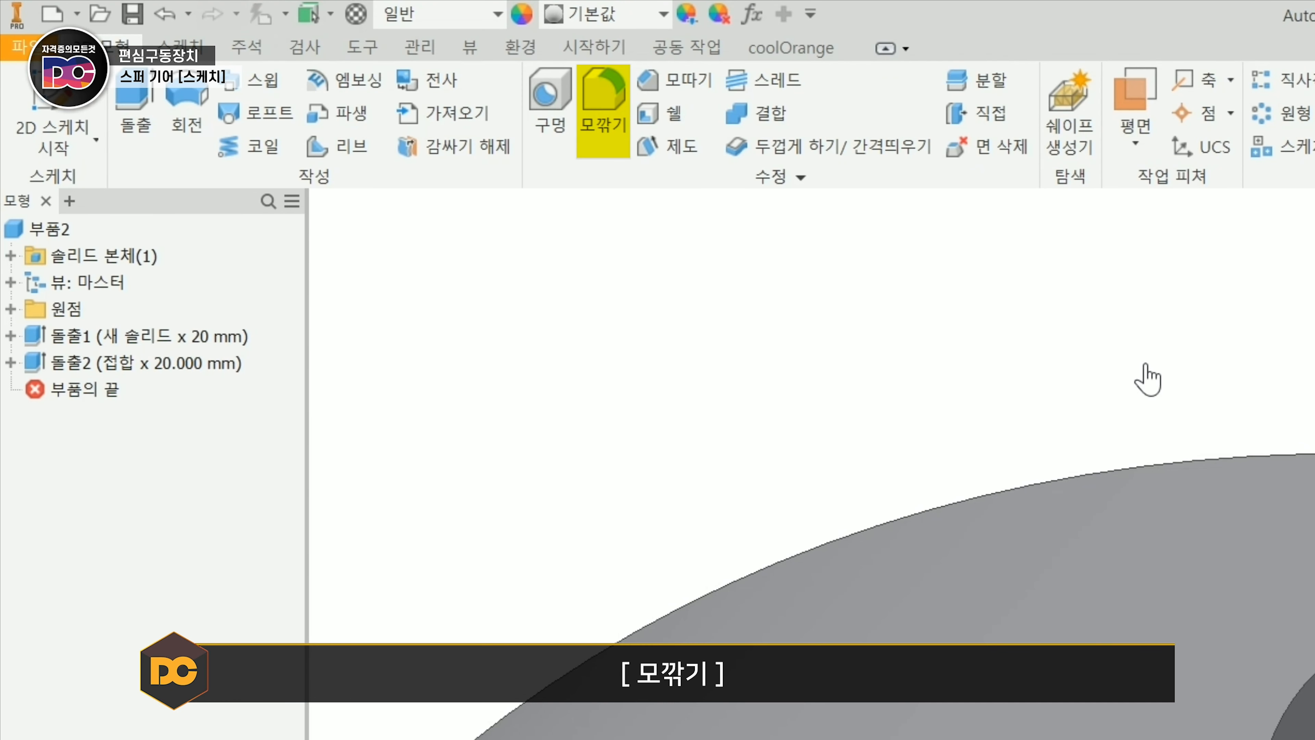
{"action": "key", "text": "f"}
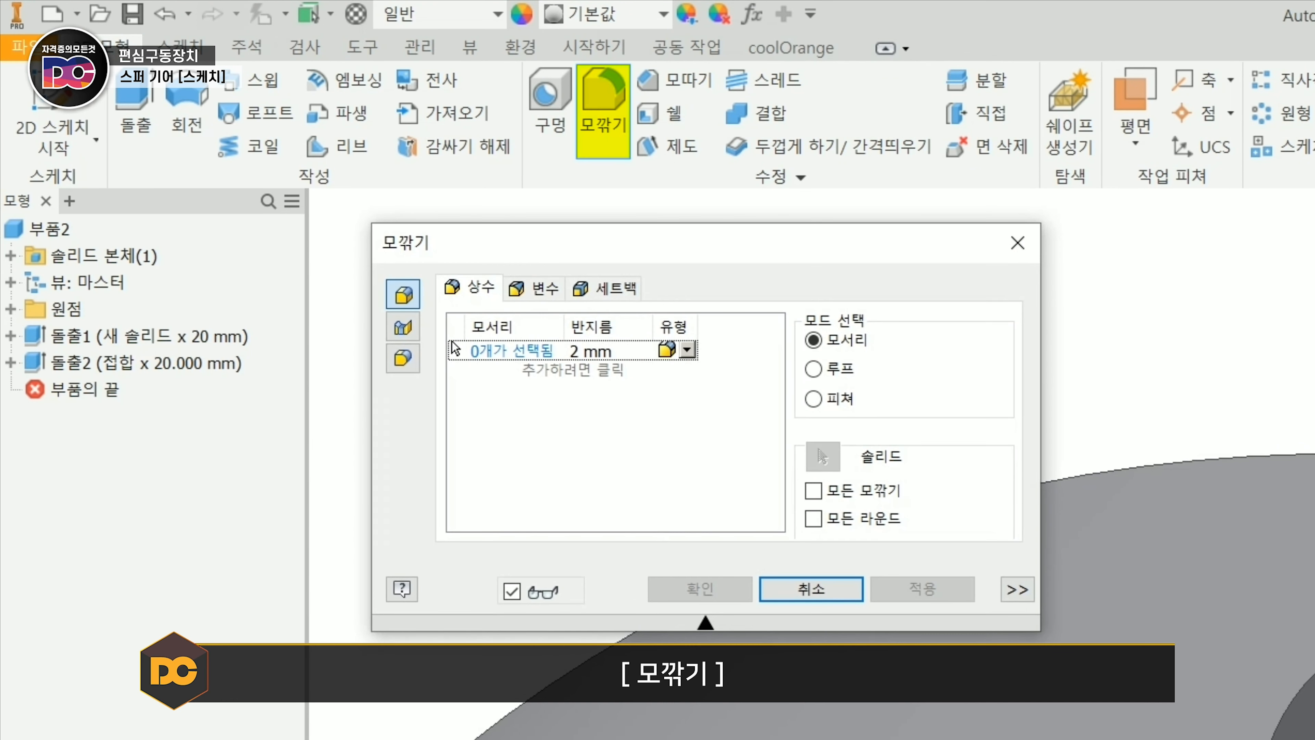
{"action": "left_click", "coordinate": [784, 301]}
{"action": "middle_click_drag", "start_coordinate": [784, 303], "coordinate": [827, 325], "text": "shift"}
{"action": "left_click", "coordinate": [797, 296]}
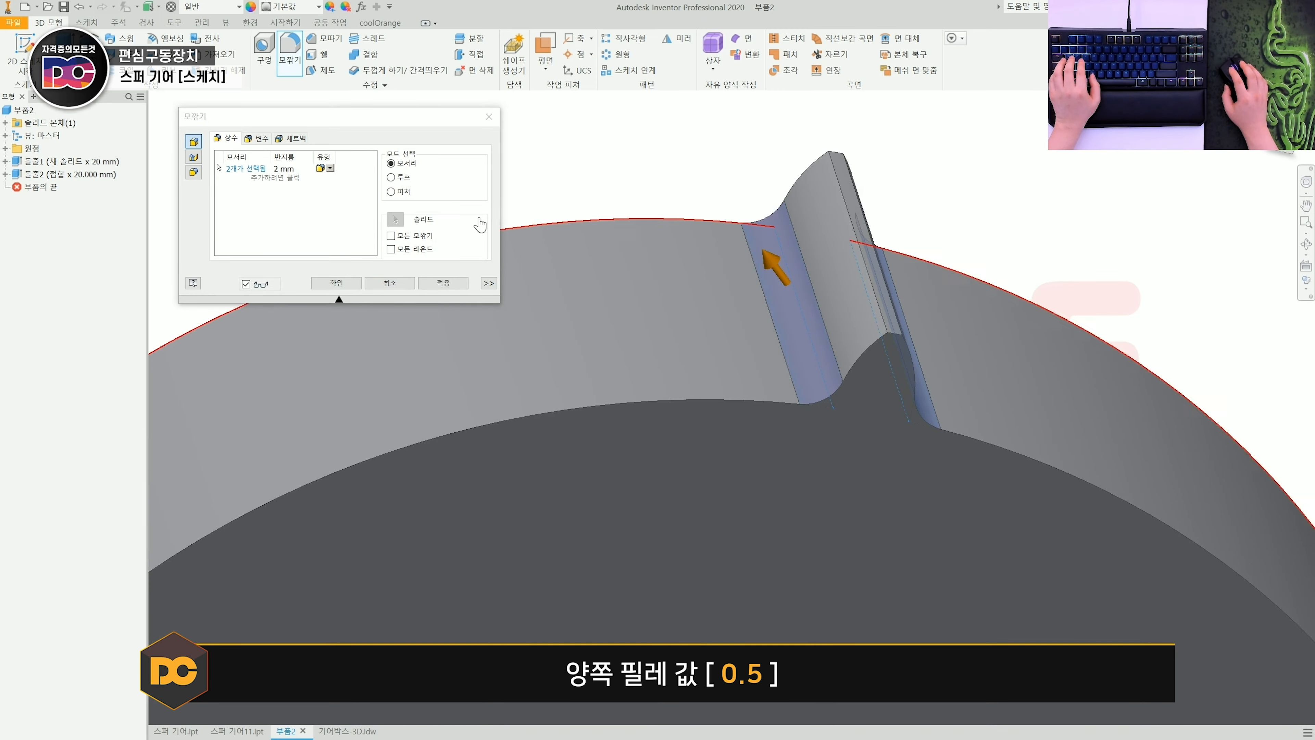
{"action": "left_click", "coordinate": [300, 170]}
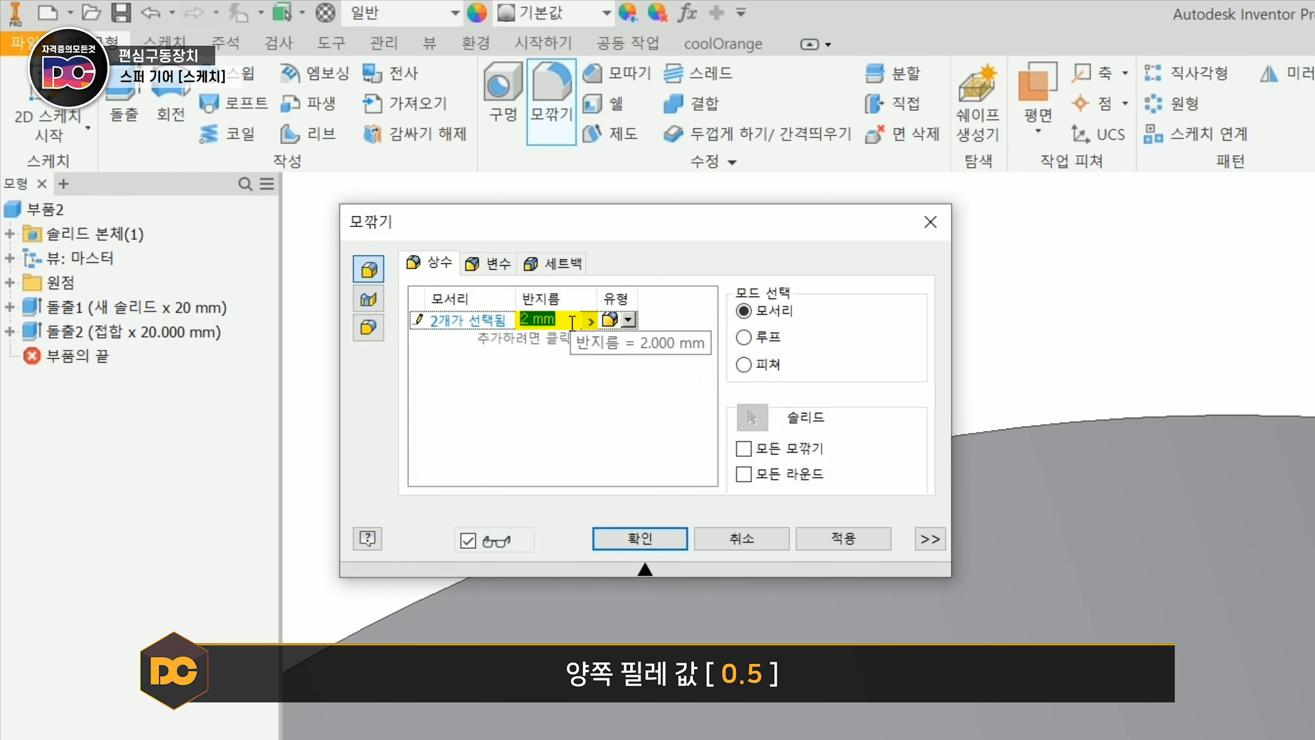
{"action": "type", "text": "0.5"}
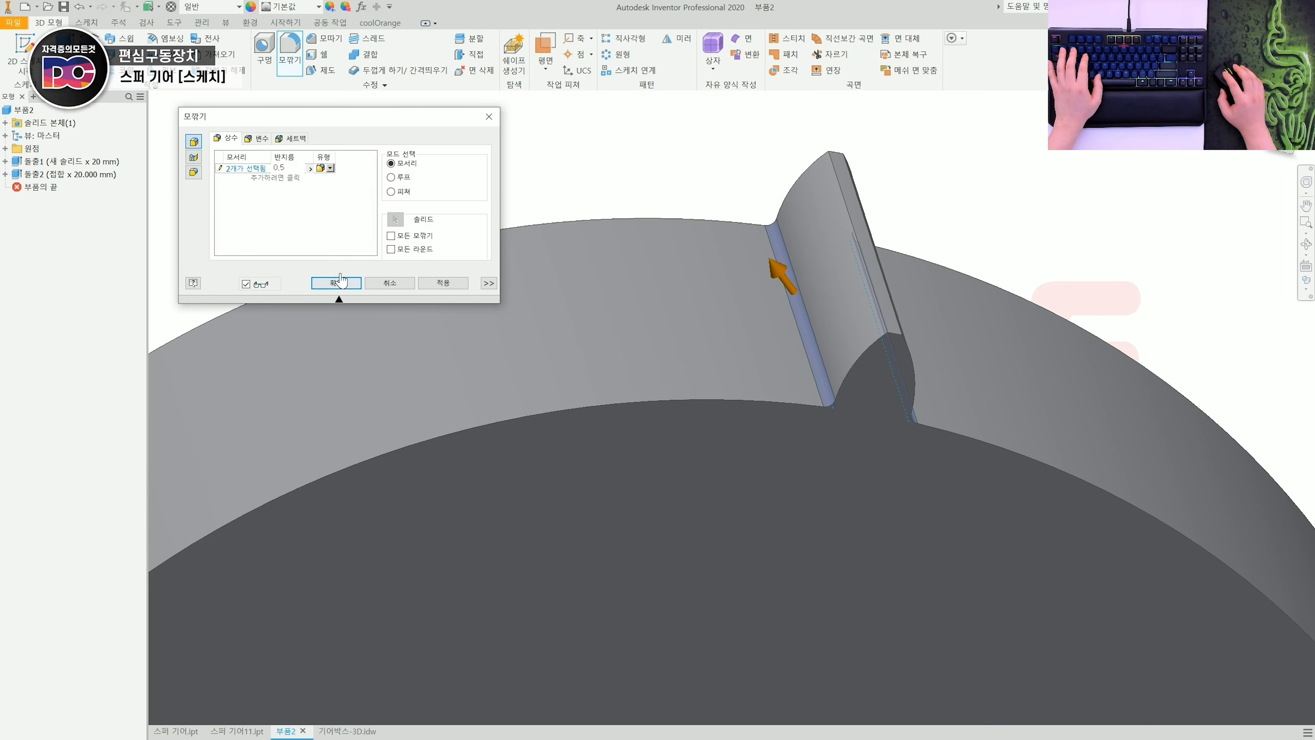
{"action": "left_click", "coordinate": [640, 538]}
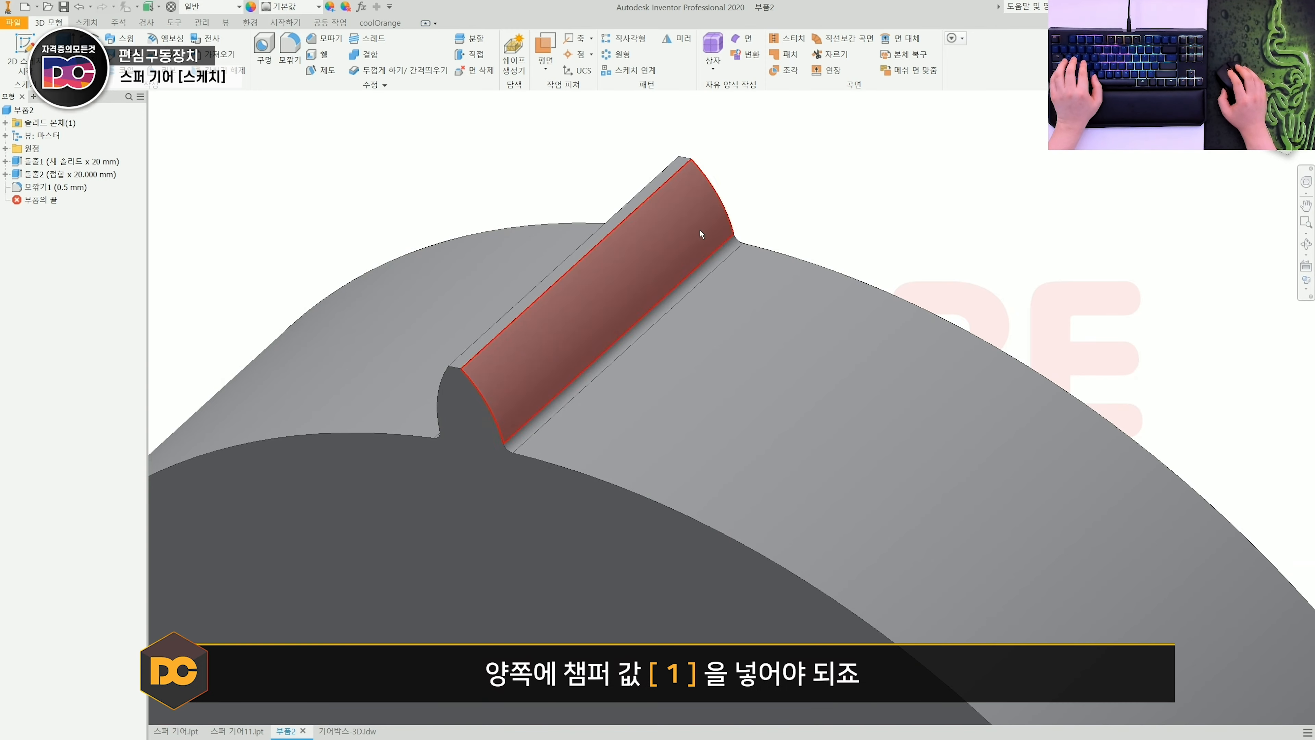
Chamfer the tooth's tip edges at both end faces with a distance of 1 mm
{"action": "middle_click_drag", "start_coordinate": [699, 230], "coordinate": [644, 251], "text": "shift"}
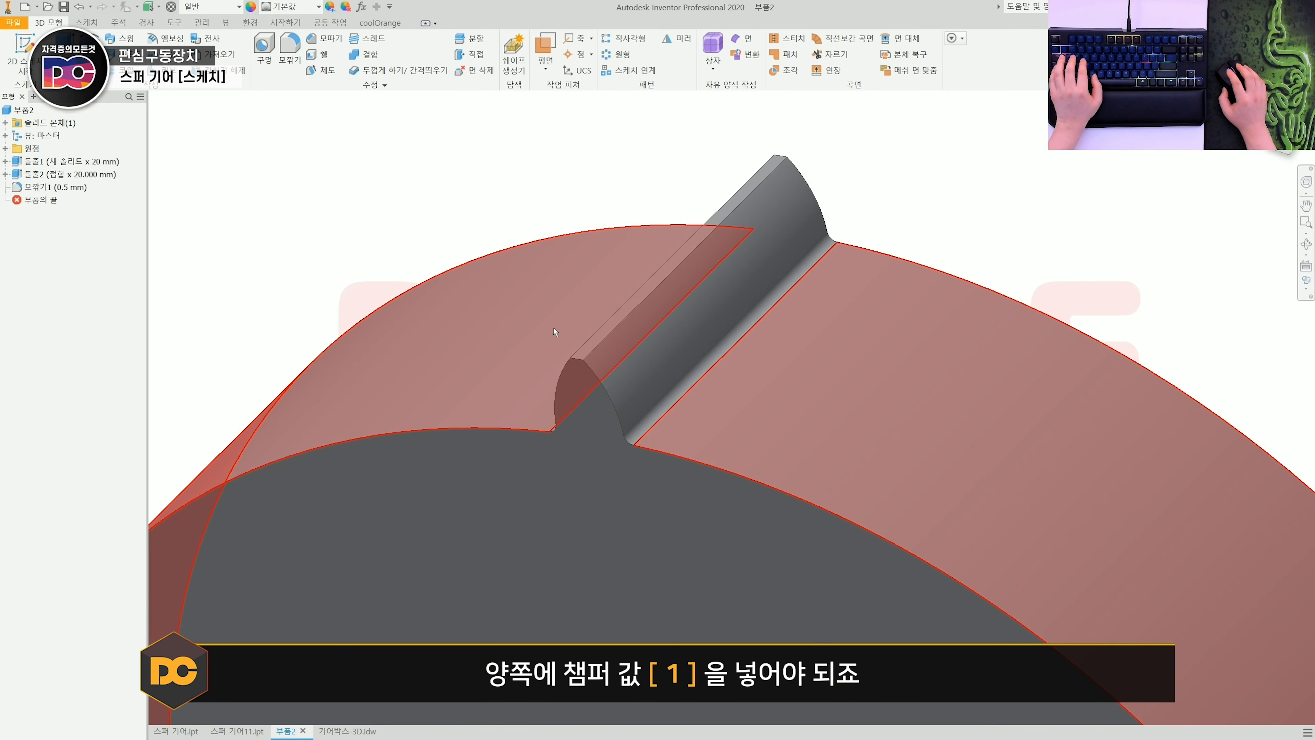
{"action": "scroll", "coordinate": [546, 330], "scroll_direction": "up", "scroll_amount": 3}
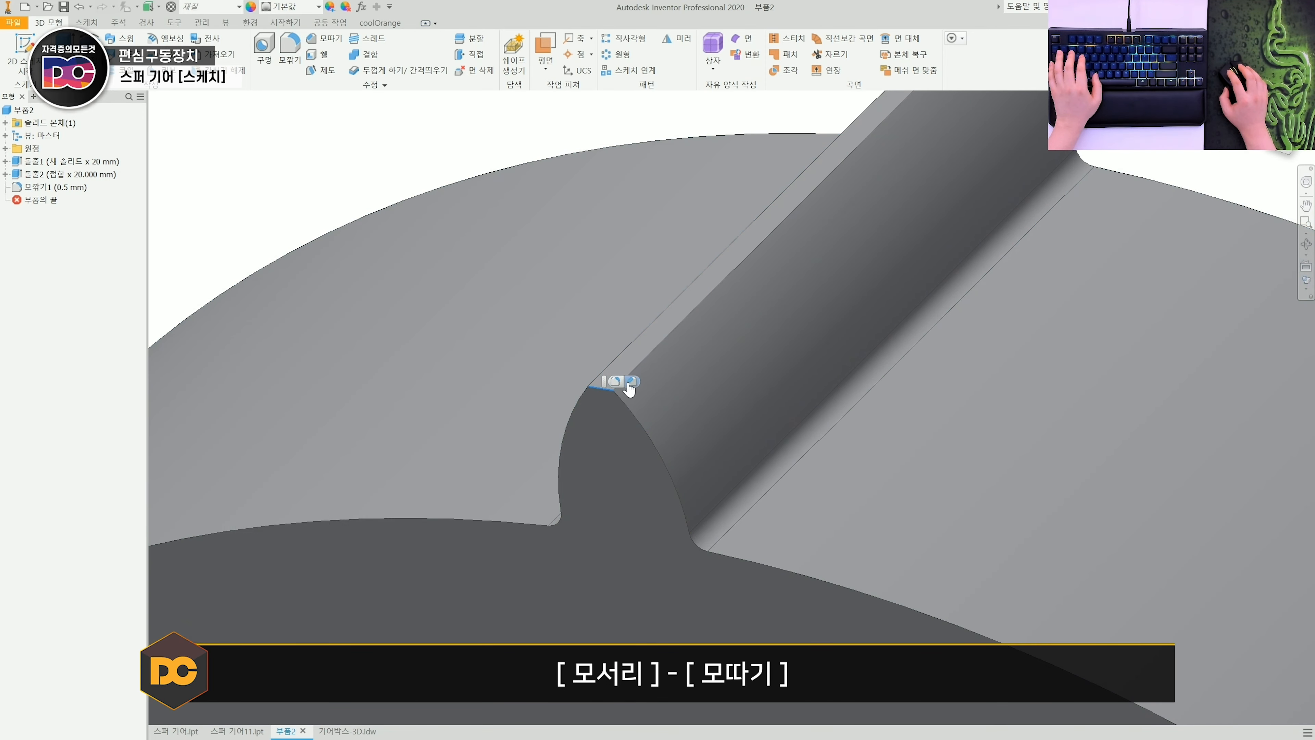
{"action": "left_click", "coordinate": [631, 383]}
{"action": "type", "text": "1"}
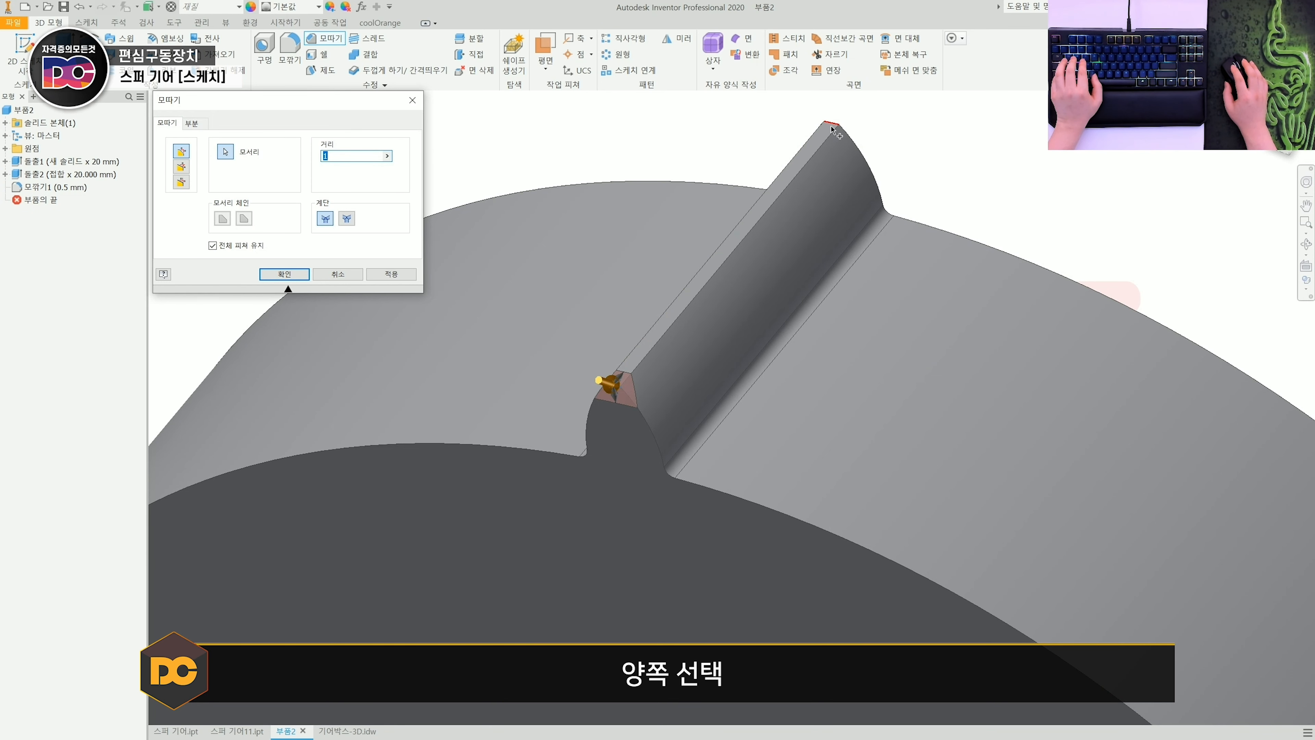
{"action": "left_click", "coordinate": [832, 130]}
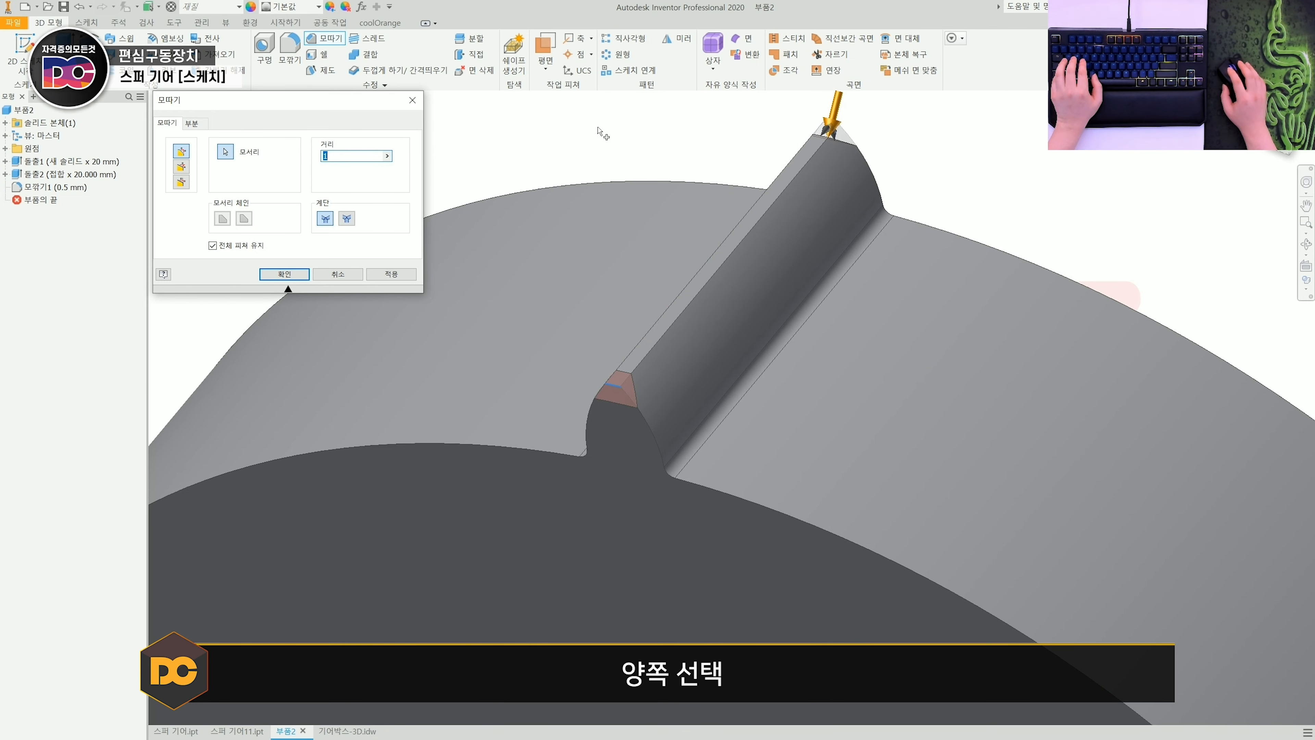
{"action": "left_click", "coordinate": [284, 274]}
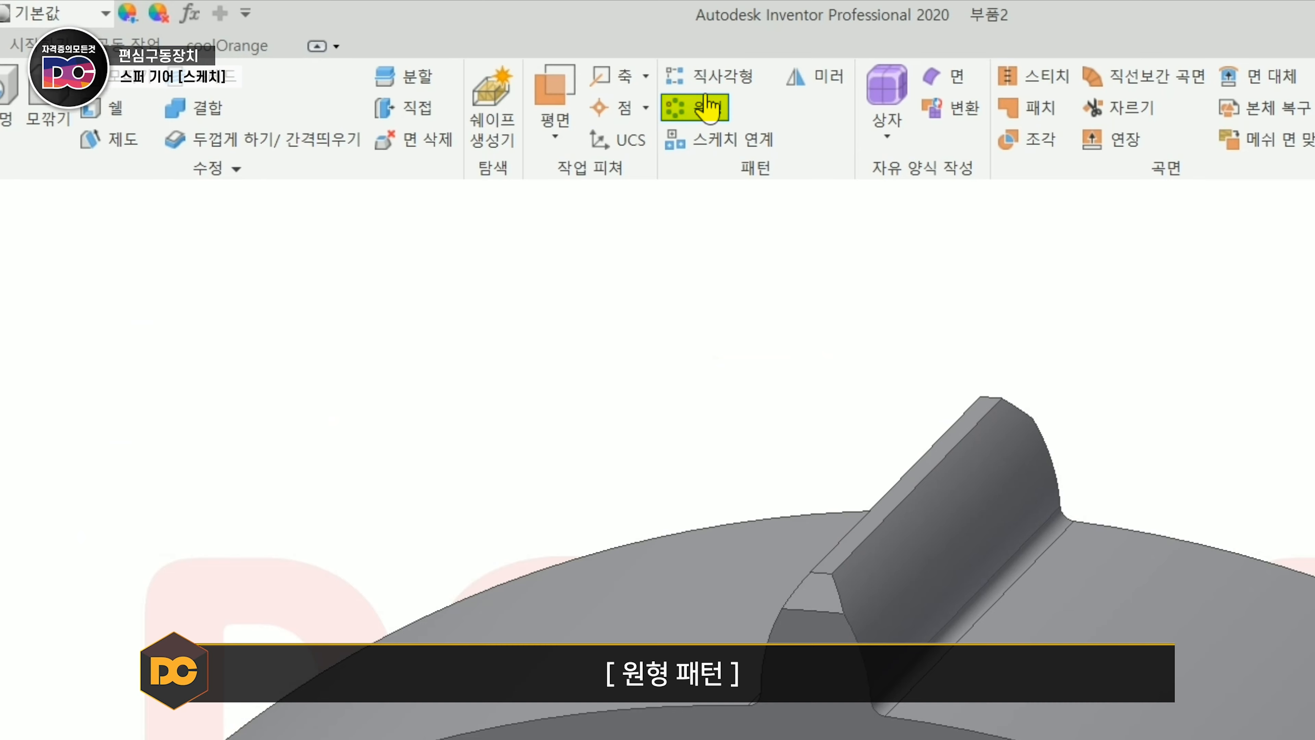
Circular-pattern the tooth extrusion, root fillet and tip chamfer around the disc's cylindrical face with 46 instances over 360 degrees
{"action": "left_click", "coordinate": [698, 108]}
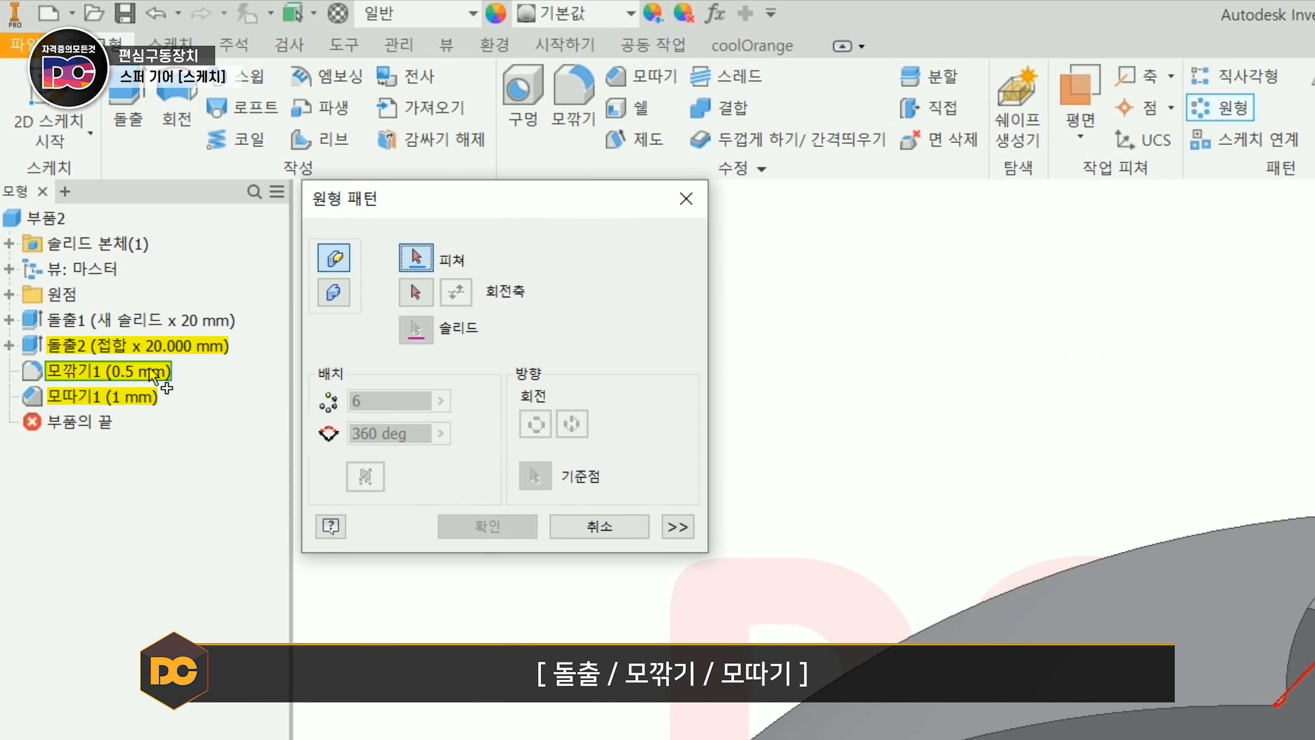
{"action": "left_click", "coordinate": [142, 351]}
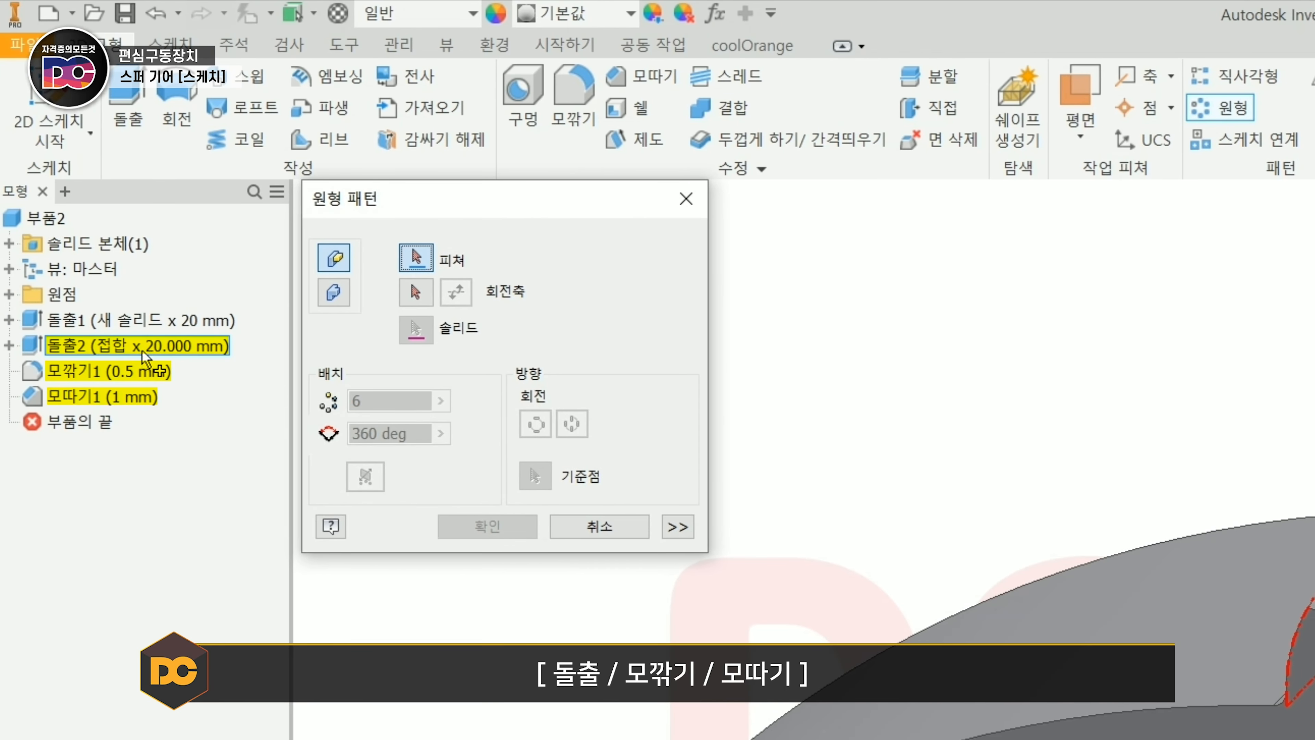
{"action": "left_click", "coordinate": [126, 378]}
{"action": "left_click", "coordinate": [113, 406]}
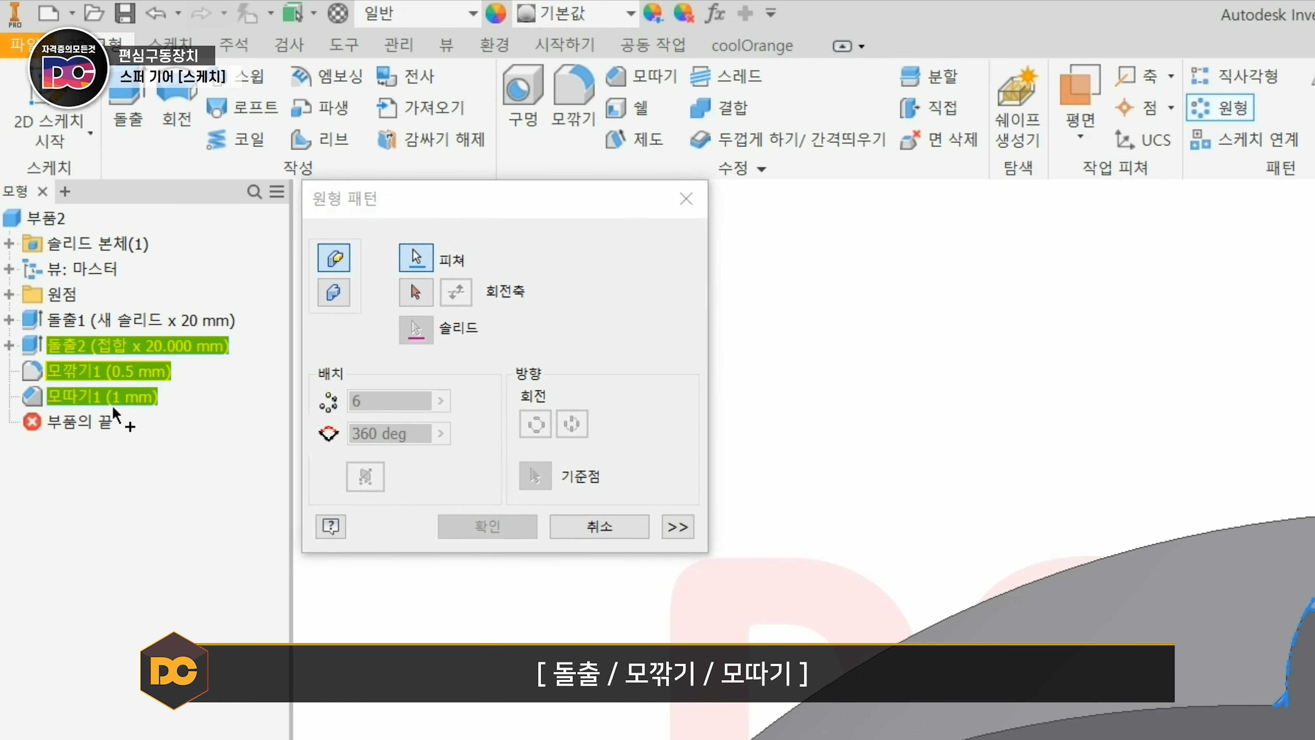
{"action": "left_click", "coordinate": [416, 292]}
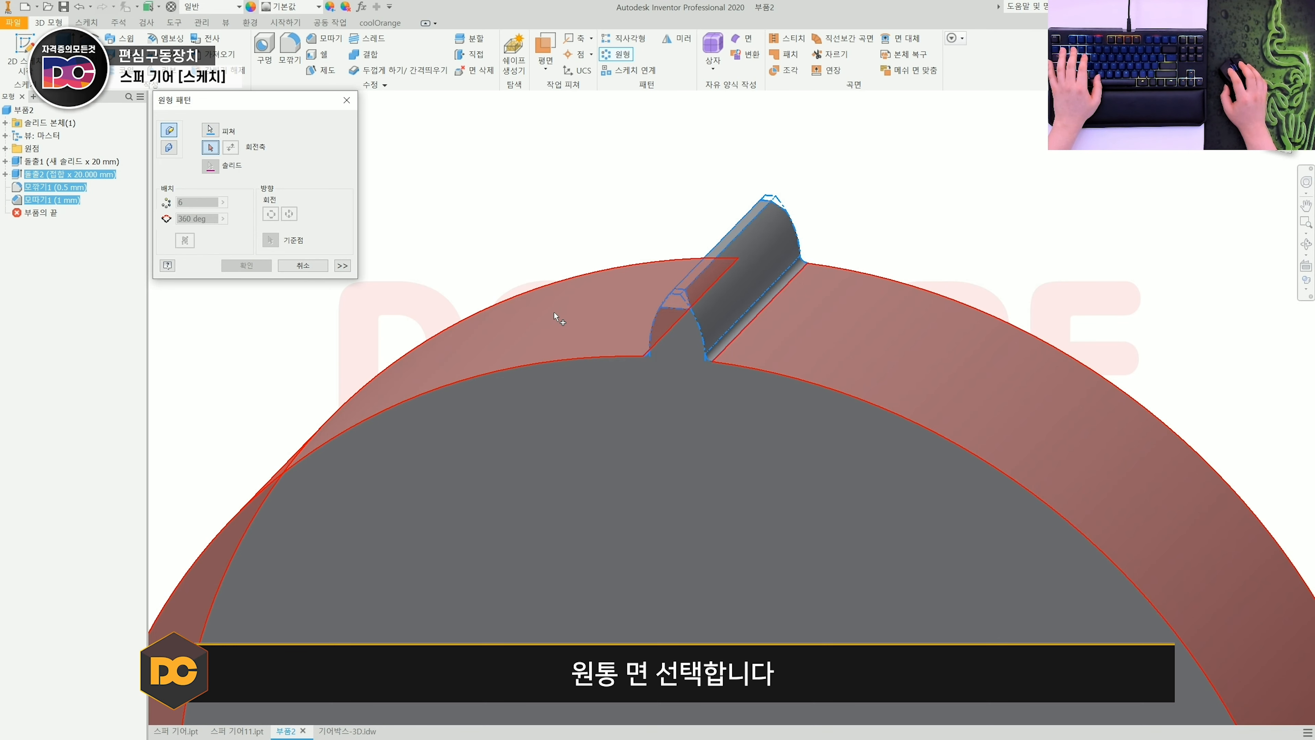
{"action": "left_click", "coordinate": [554, 311]}
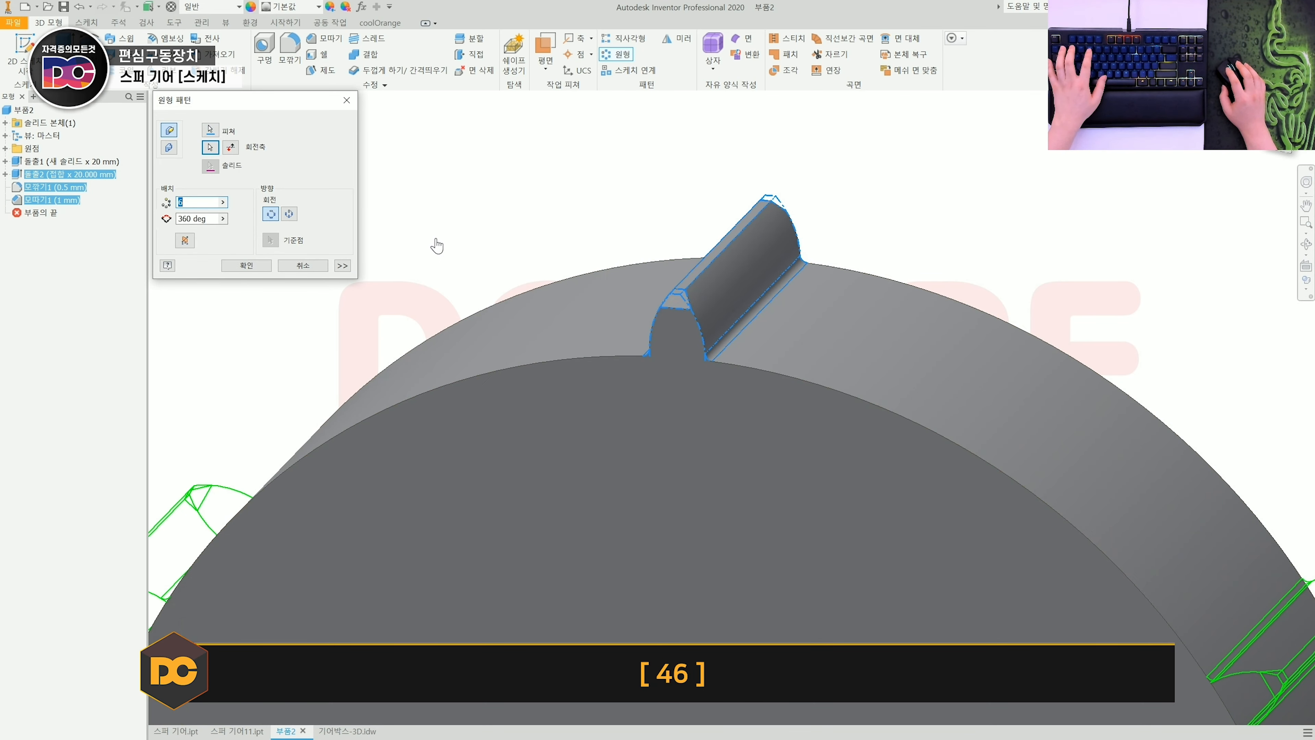
{"action": "type", "text": "46"}
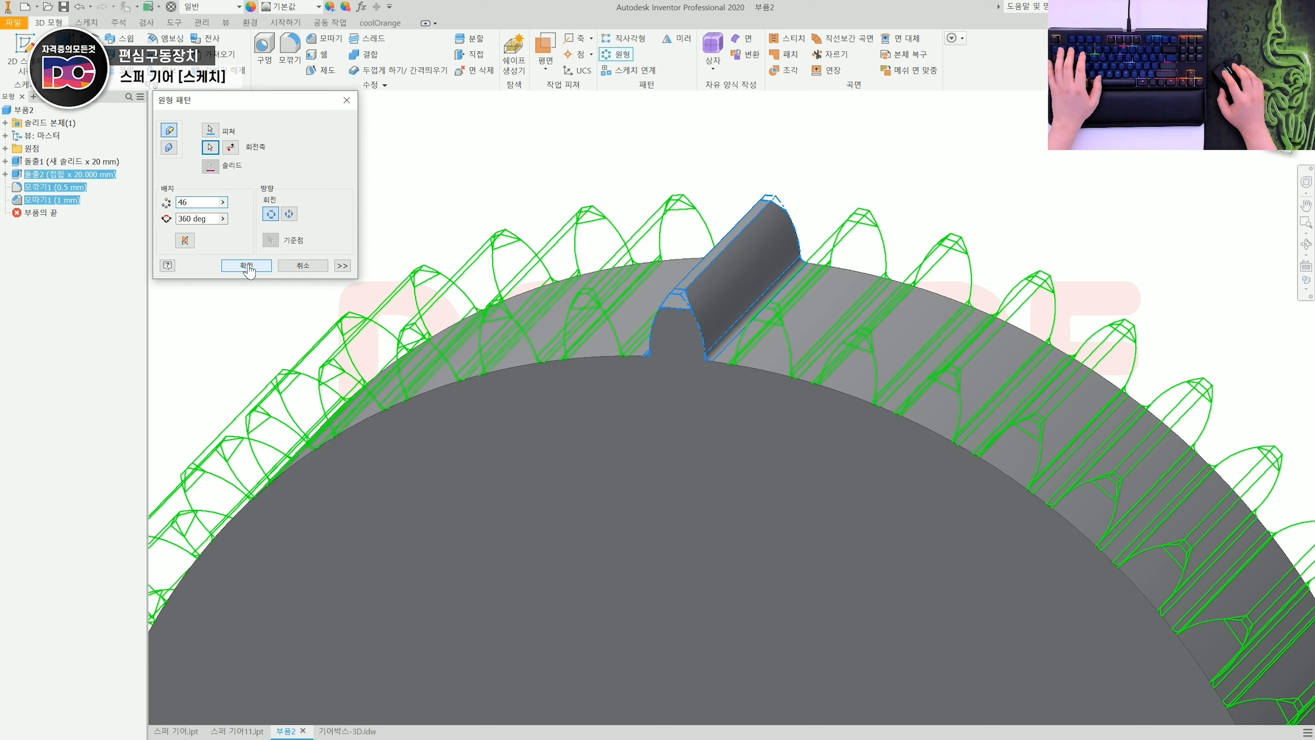
{"action": "left_click", "coordinate": [247, 265]}
Compare the patterned teeth's tip width with the teeth of the gear in 스퍼 기어11.ipt and the gears in 기어박스-3D.idw
{"action": "scroll", "coordinate": [899, 305], "scroll_direction": "down", "scroll_amount": 5}
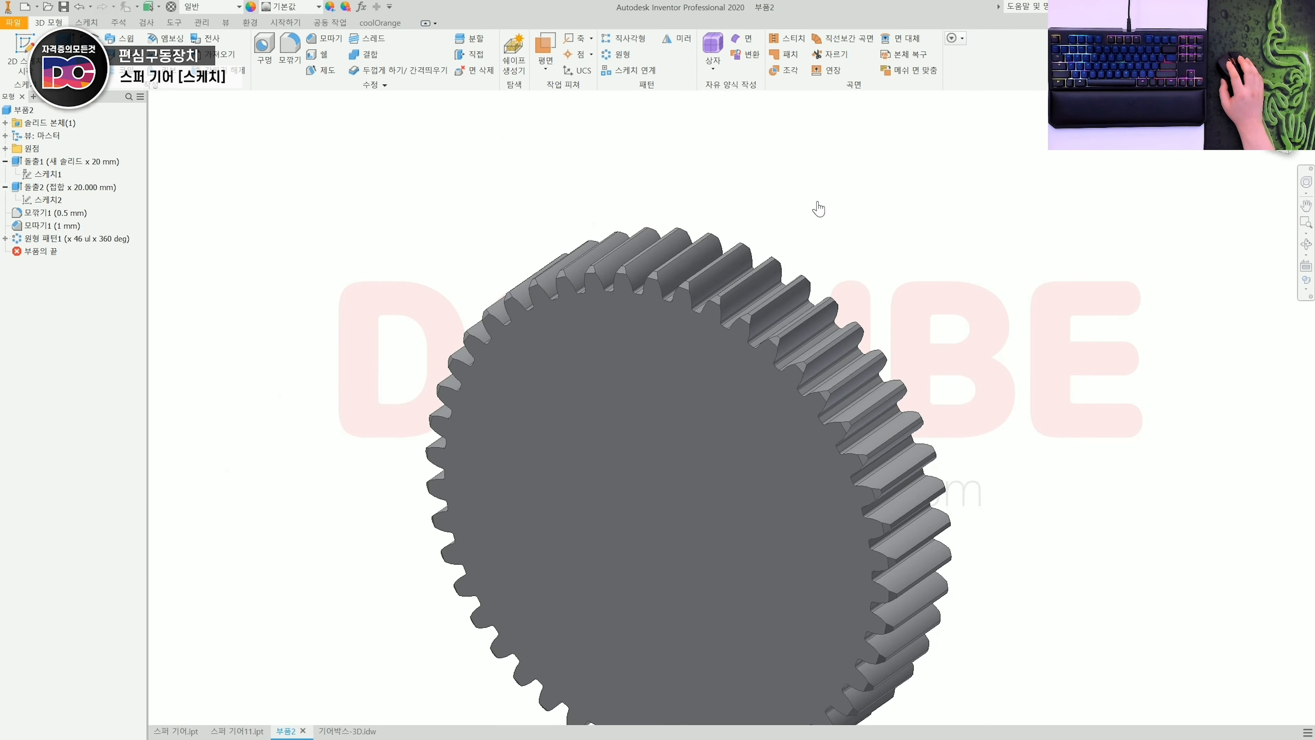
{"action": "scroll", "coordinate": [842, 288], "scroll_direction": "up", "scroll_amount": 3}
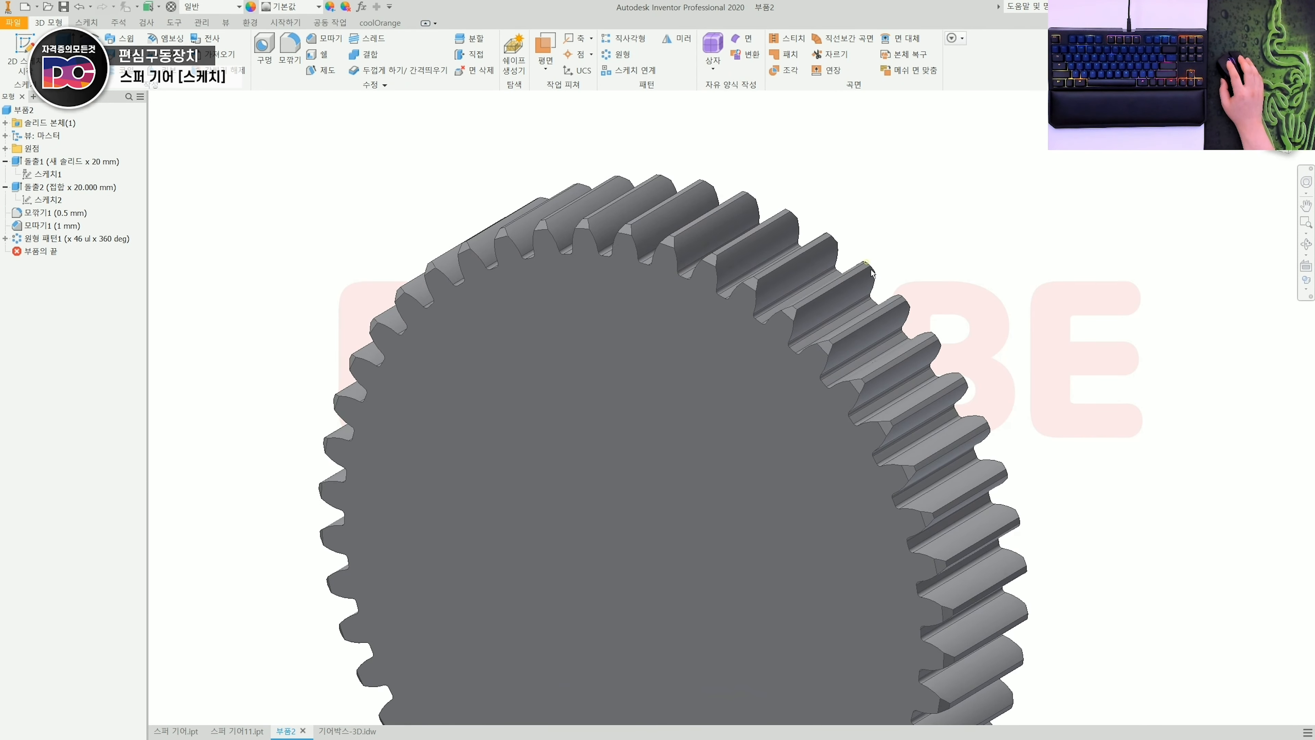
{"action": "middle_click_drag", "start_coordinate": [851, 326], "coordinate": [696, 321]}
{"action": "scroll", "coordinate": [778, 263], "scroll_direction": "up", "scroll_amount": 5}
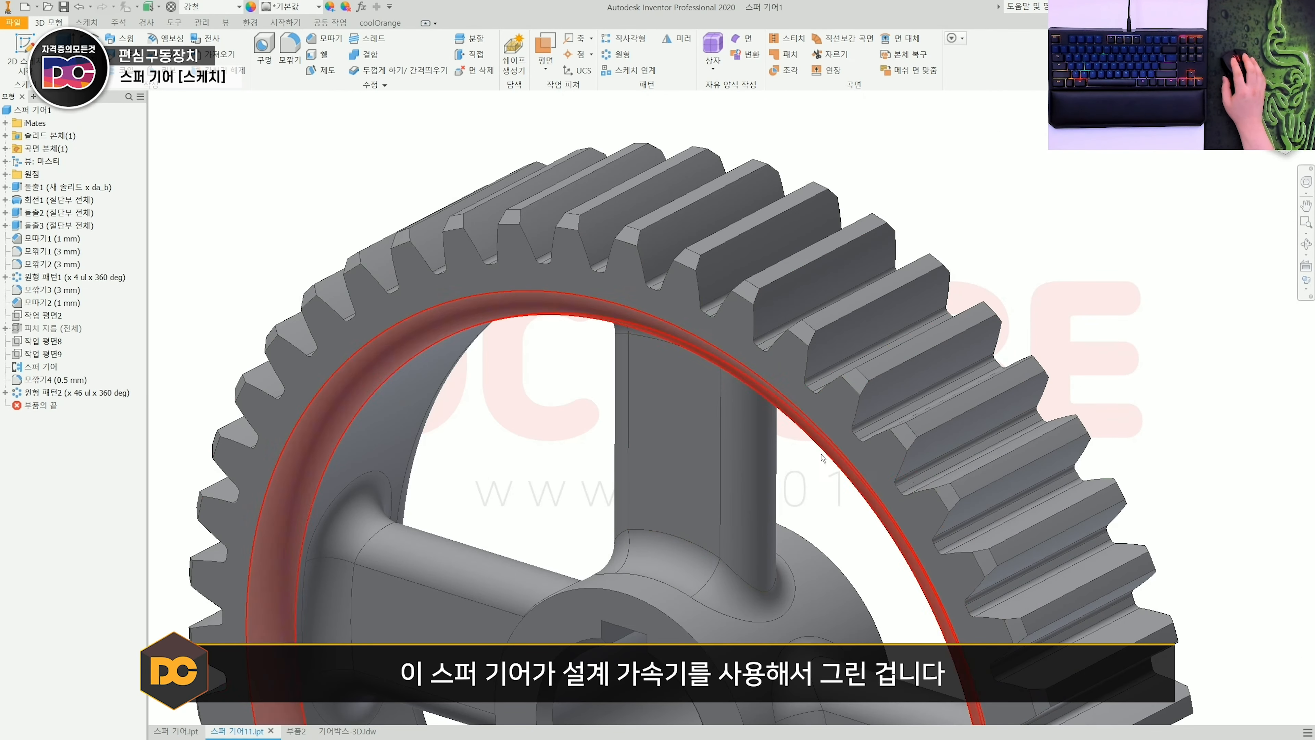
{"action": "scroll", "coordinate": [778, 273], "scroll_direction": "up", "scroll_amount": 4}
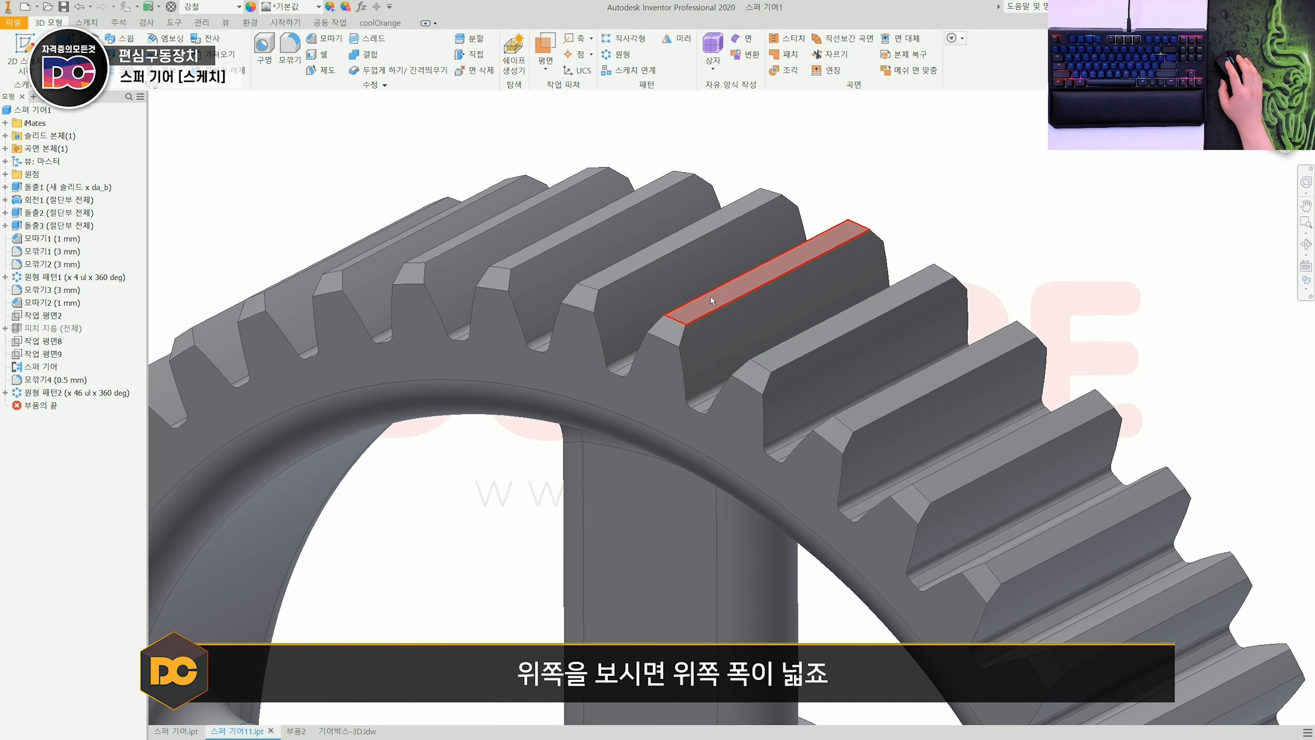
{"action": "left_click", "coordinate": [296, 731]}
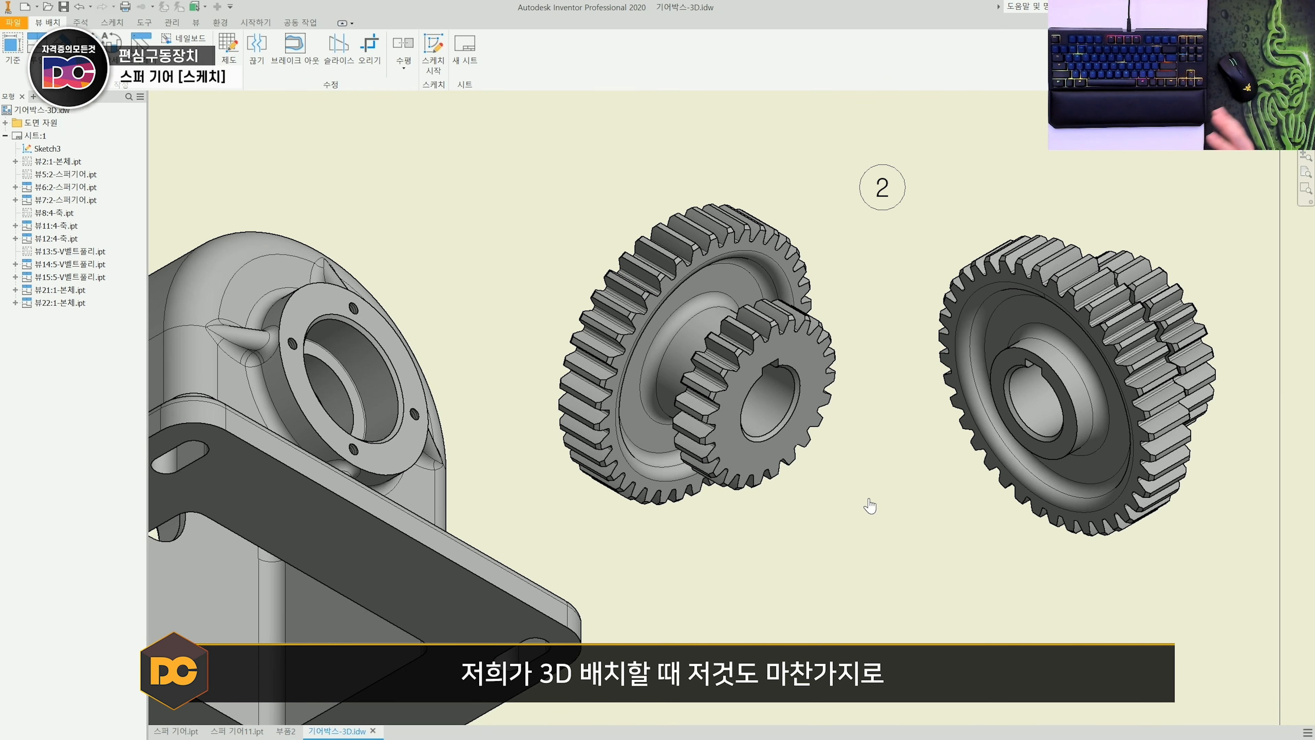
{"action": "scroll", "coordinate": [719, 318], "scroll_direction": "up", "scroll_amount": 2}
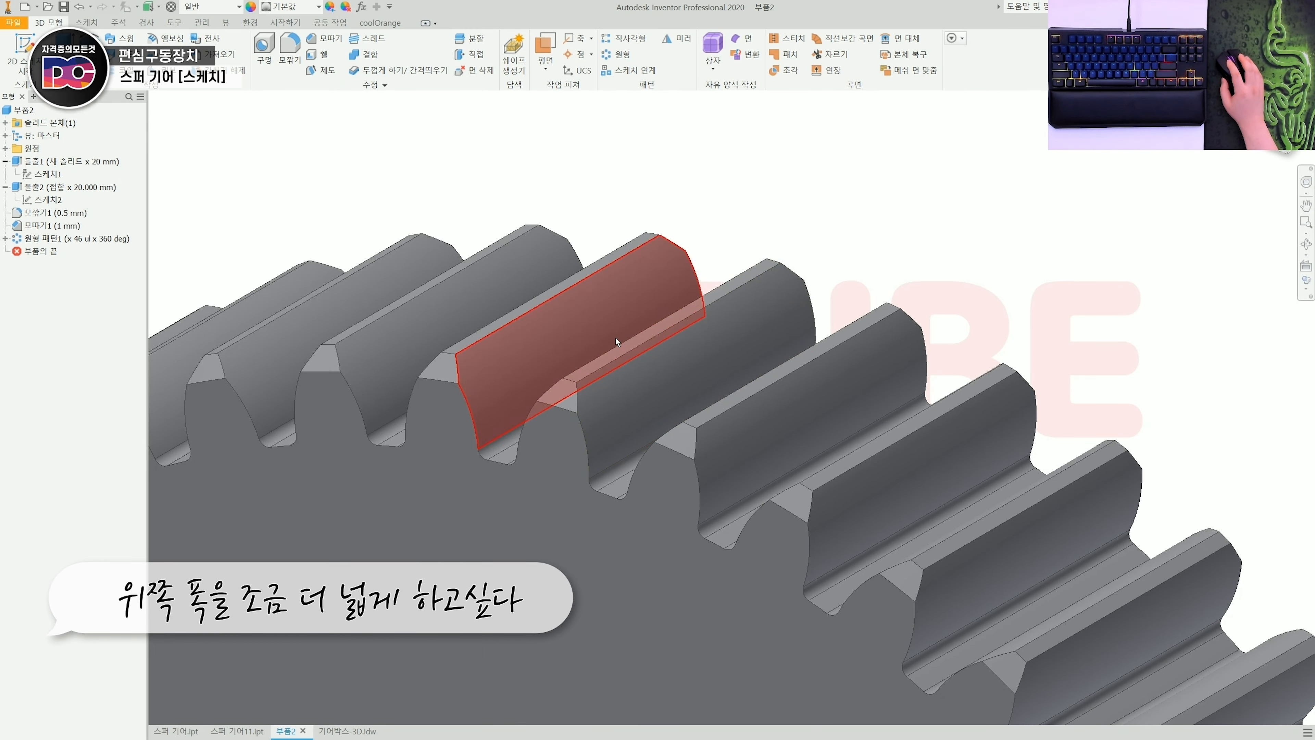
Edit the tooth sketch, set the distance between the pitch circle and the inner dotted circle to 1.5 mm, and finish the sketch
{"action": "left_click", "coordinate": [46, 200]}
{"action": "double_click", "coordinate": [45, 200]}
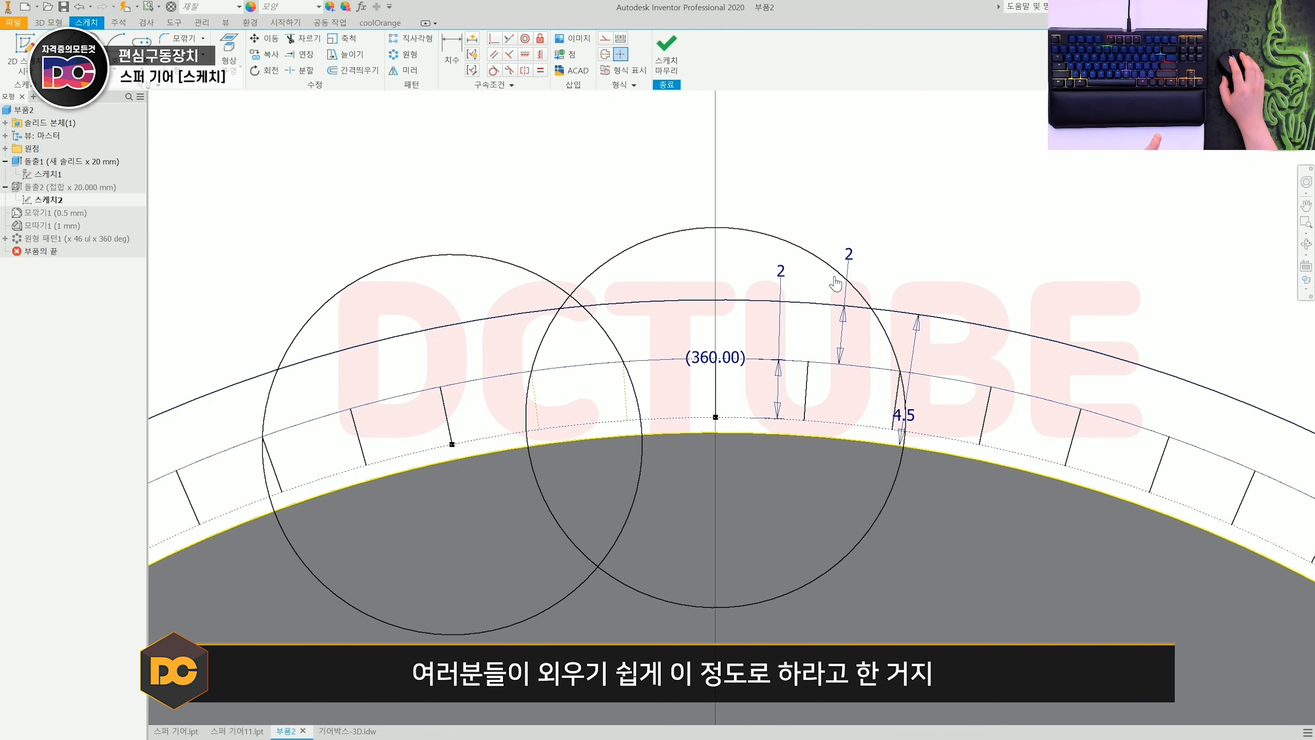
{"action": "scroll", "coordinate": [770, 316], "scroll_direction": "up", "scroll_amount": 1}
{"action": "middle_click_drag", "start_coordinate": [754, 304], "coordinate": [796, 294]}
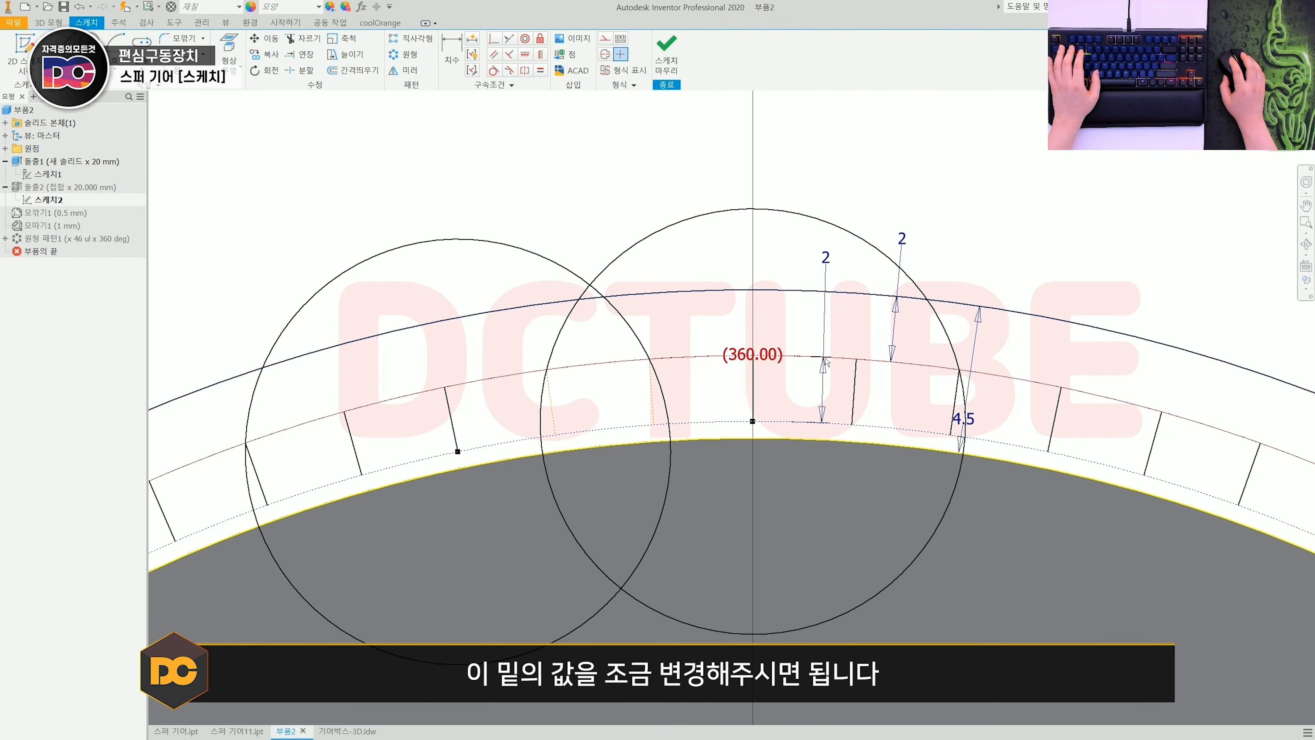
{"action": "double_click", "coordinate": [826, 258]}
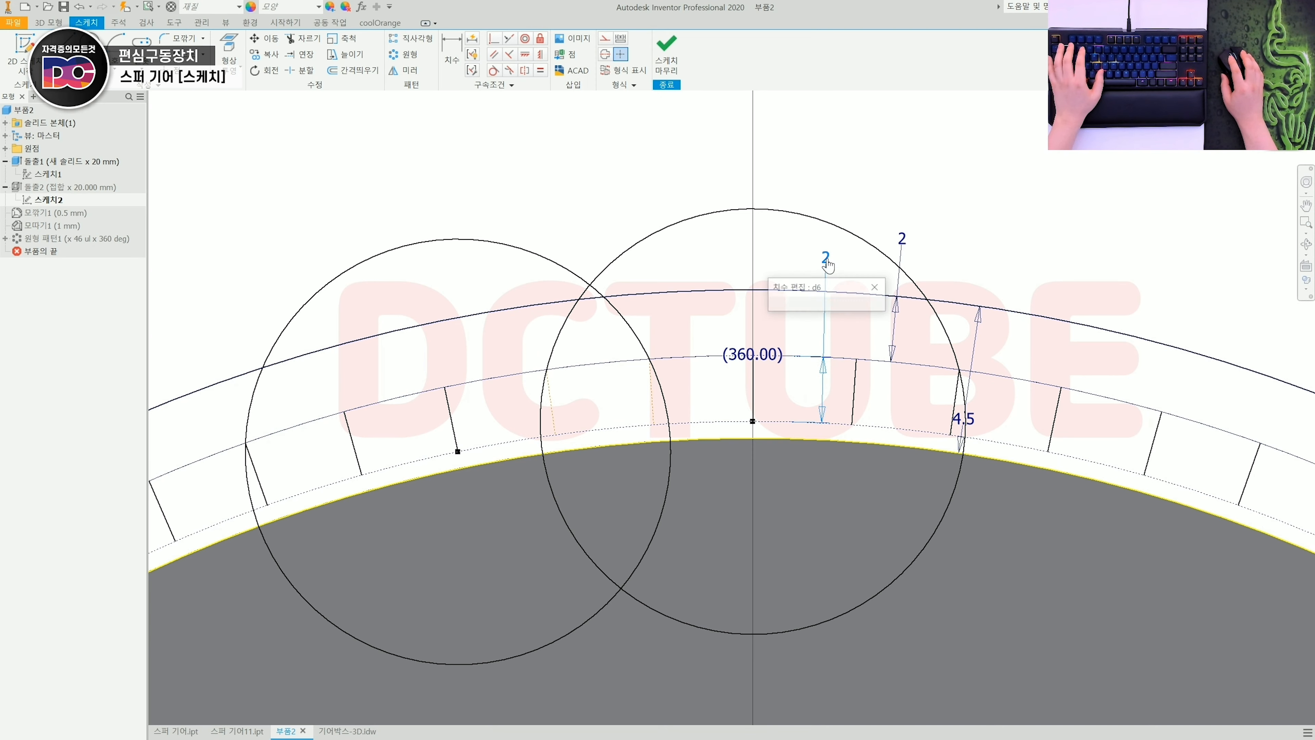
{"action": "type", "text": "1.5"}
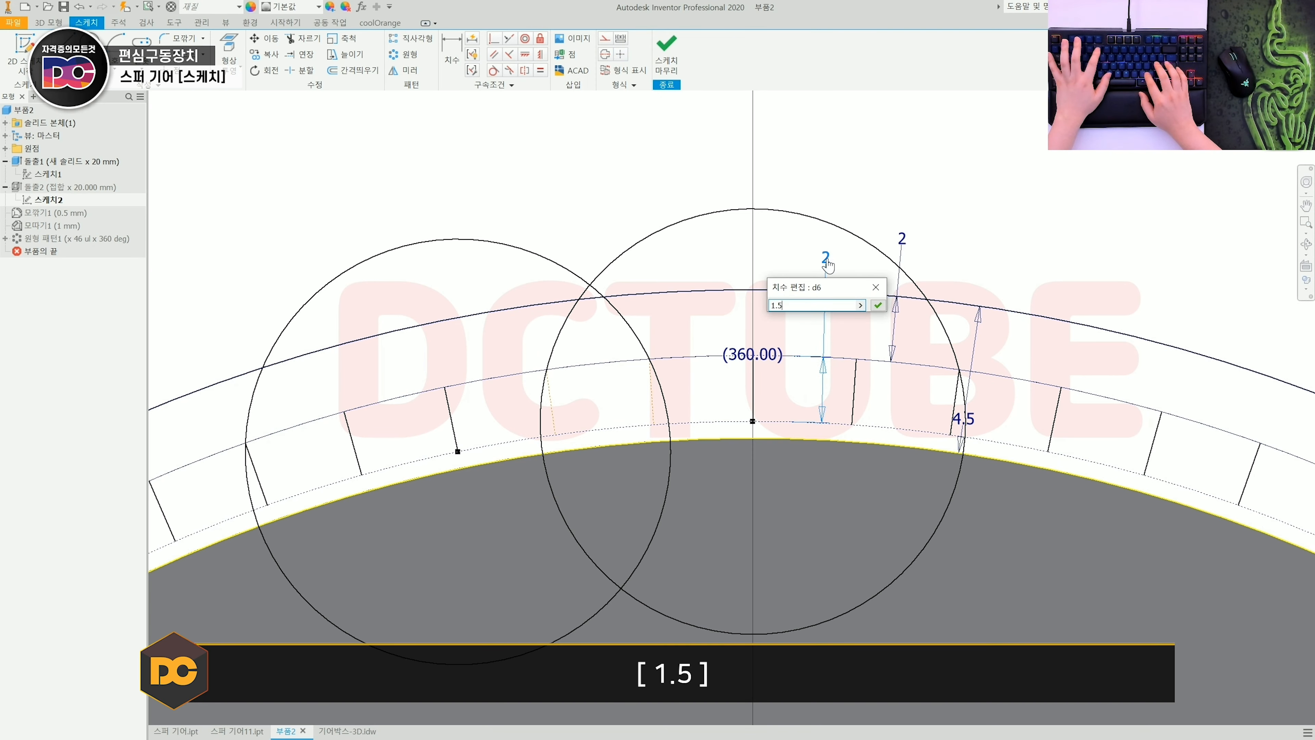
{"action": "key", "text": "Return"}
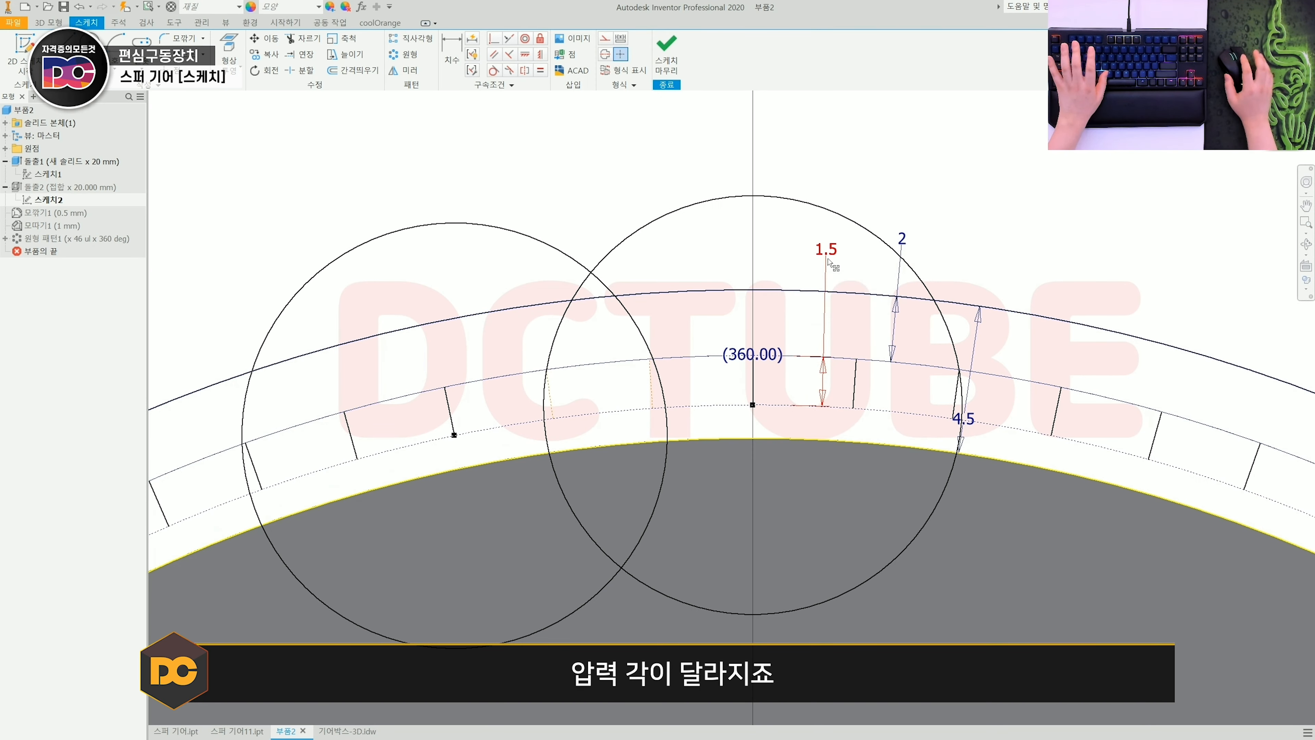
{"action": "scroll", "coordinate": [627, 337], "scroll_direction": "down", "scroll_amount": 3}
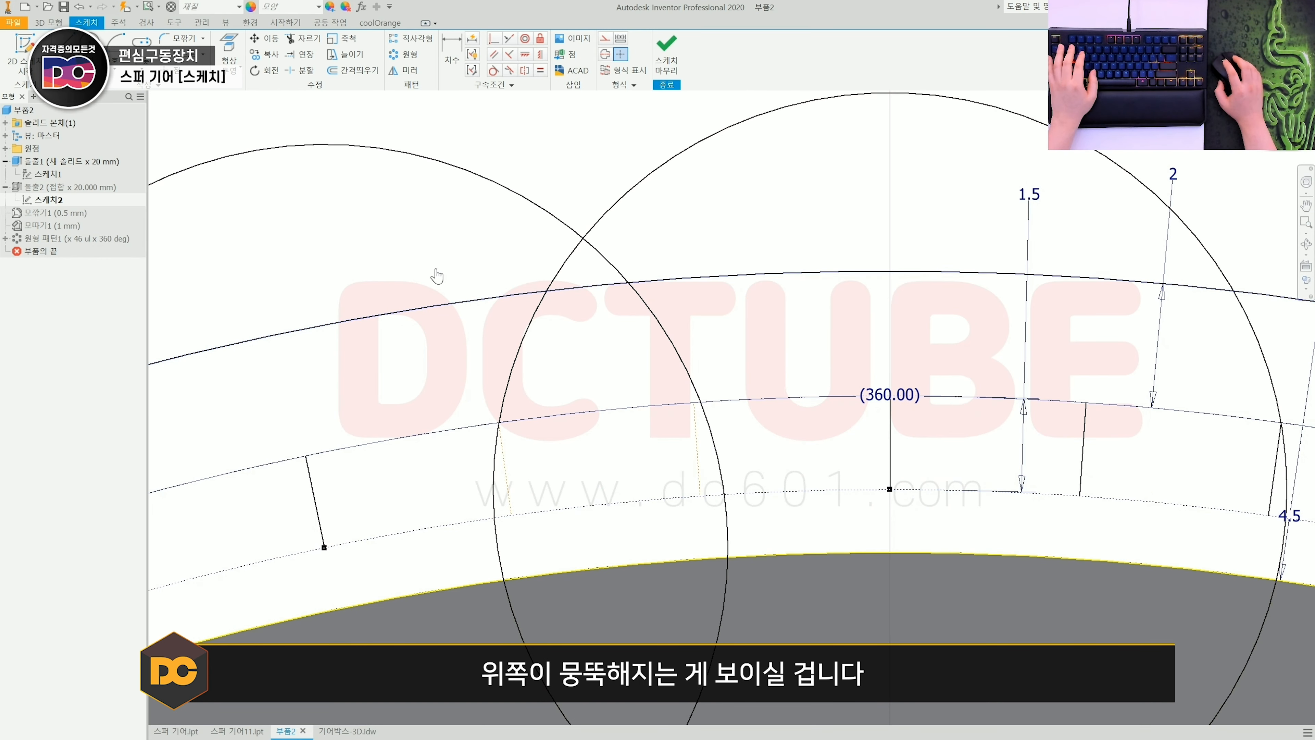
{"action": "left_click", "coordinate": [665, 60]}
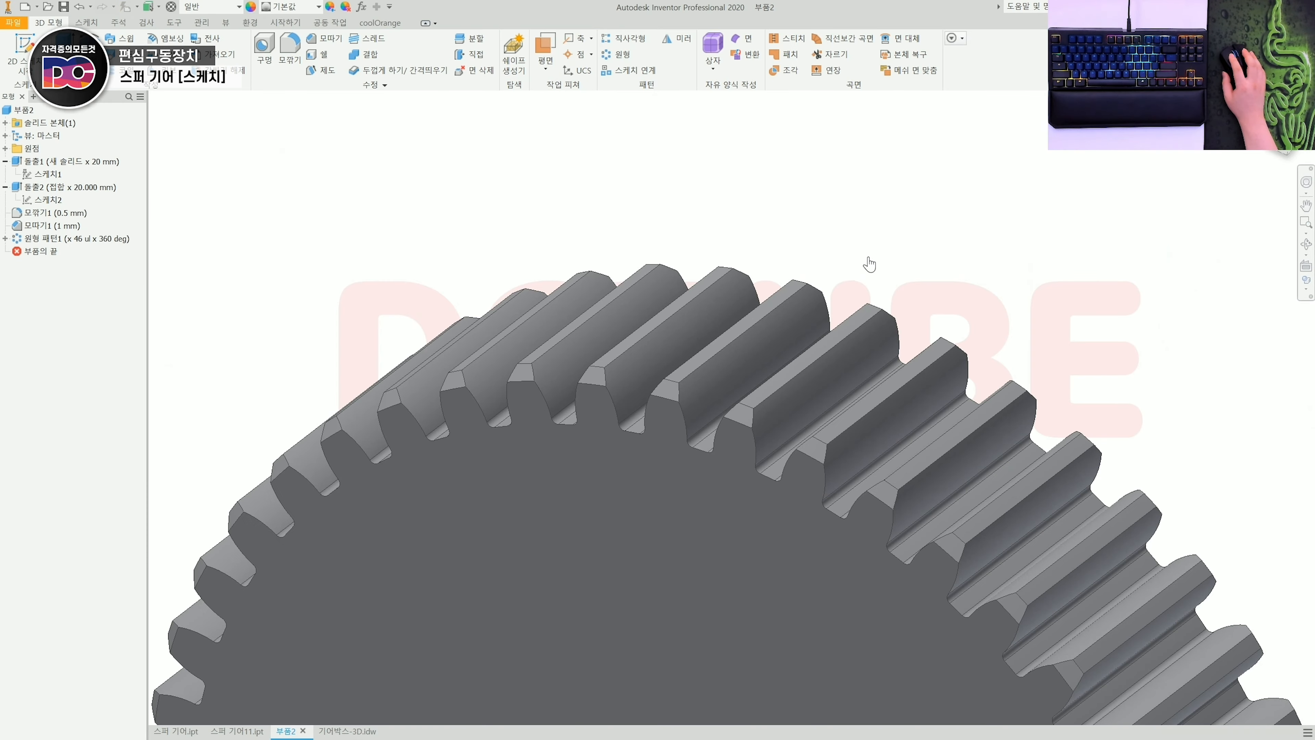
Examine the updated tooth shape up close and compare it with the gear in 스퍼 기어11.ipt
{"action": "middle_click_drag", "start_coordinate": [882, 264], "coordinate": [844, 268]}
{"action": "scroll", "coordinate": [654, 376], "scroll_direction": "down", "scroll_amount": 3}
{"action": "middle_click_drag", "start_coordinate": [654, 377], "coordinate": [672, 359]}
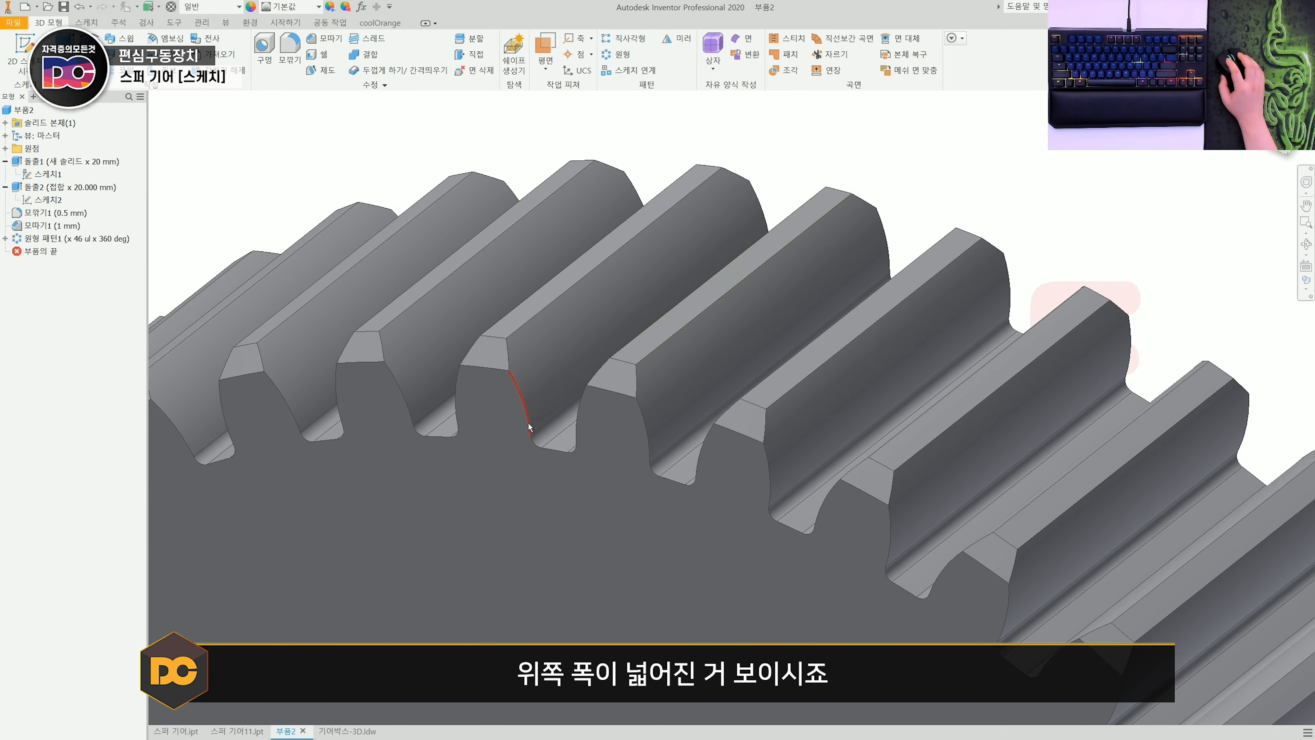
{"action": "left_click", "coordinate": [237, 731]}
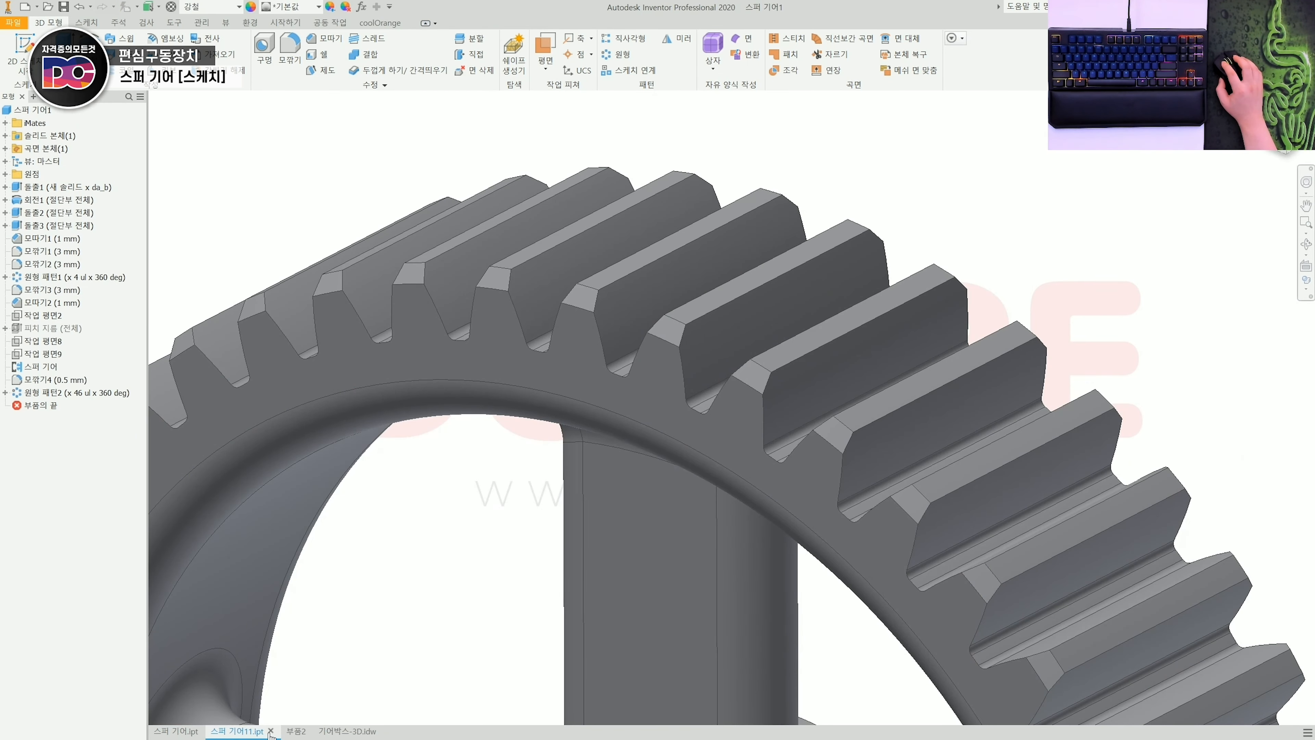
Compare the tooth shape of the sketched gear in 부품2 with the gear in 스퍼 기어11.ipt from a distance
{"action": "left_click", "coordinate": [299, 731]}
{"action": "left_click", "coordinate": [252, 731]}
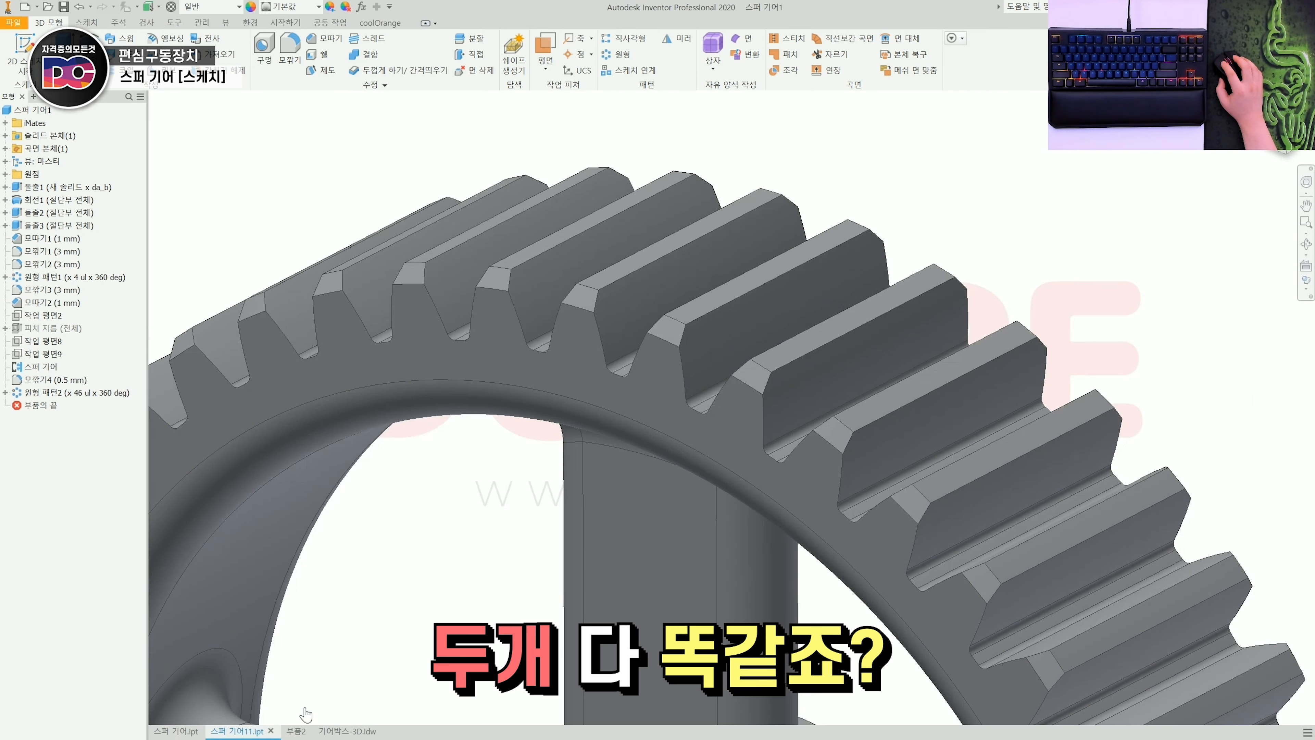
{"action": "scroll", "coordinate": [532, 586], "scroll_direction": "up", "scroll_amount": 3}
{"action": "scroll", "coordinate": [532, 591], "scroll_direction": "up", "scroll_amount": 2}
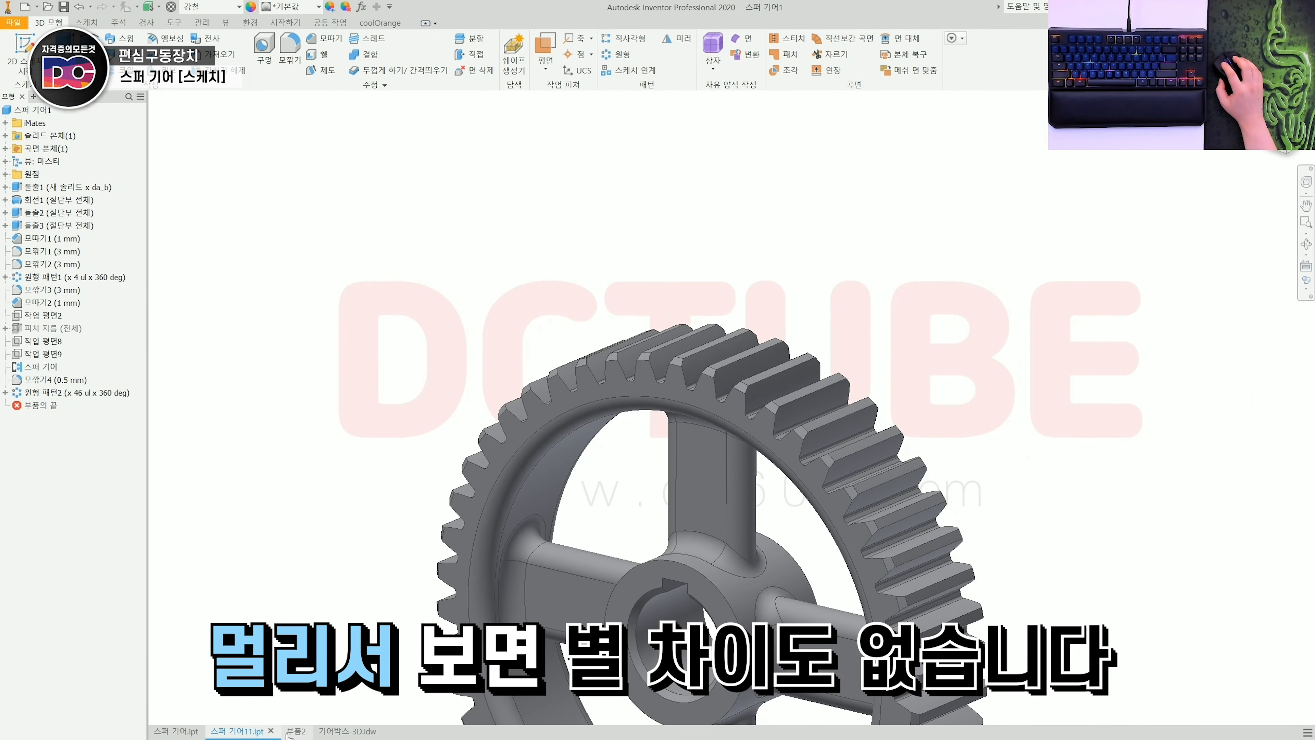
{"action": "left_click", "coordinate": [306, 735]}
{"action": "scroll", "coordinate": [725, 544], "scroll_direction": "up", "scroll_amount": 3}
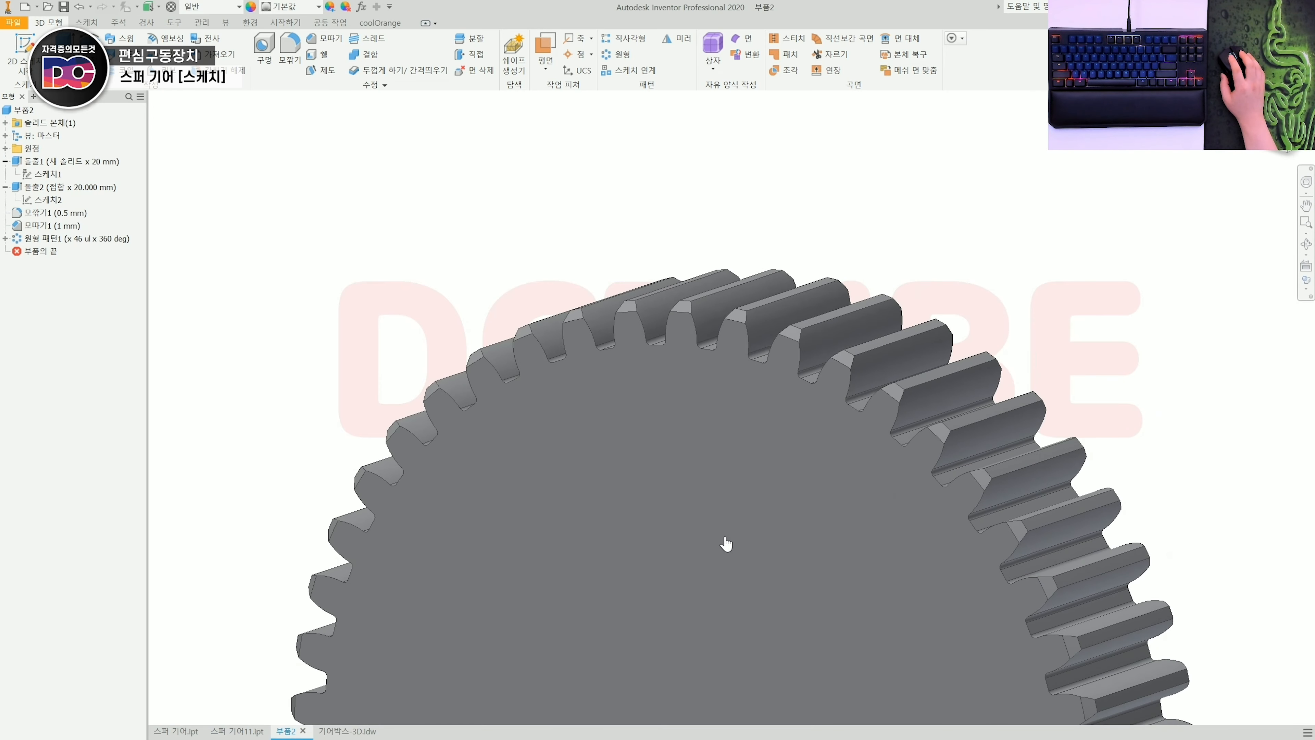
{"action": "scroll", "coordinate": [726, 543], "scroll_direction": "down", "scroll_amount": 4}
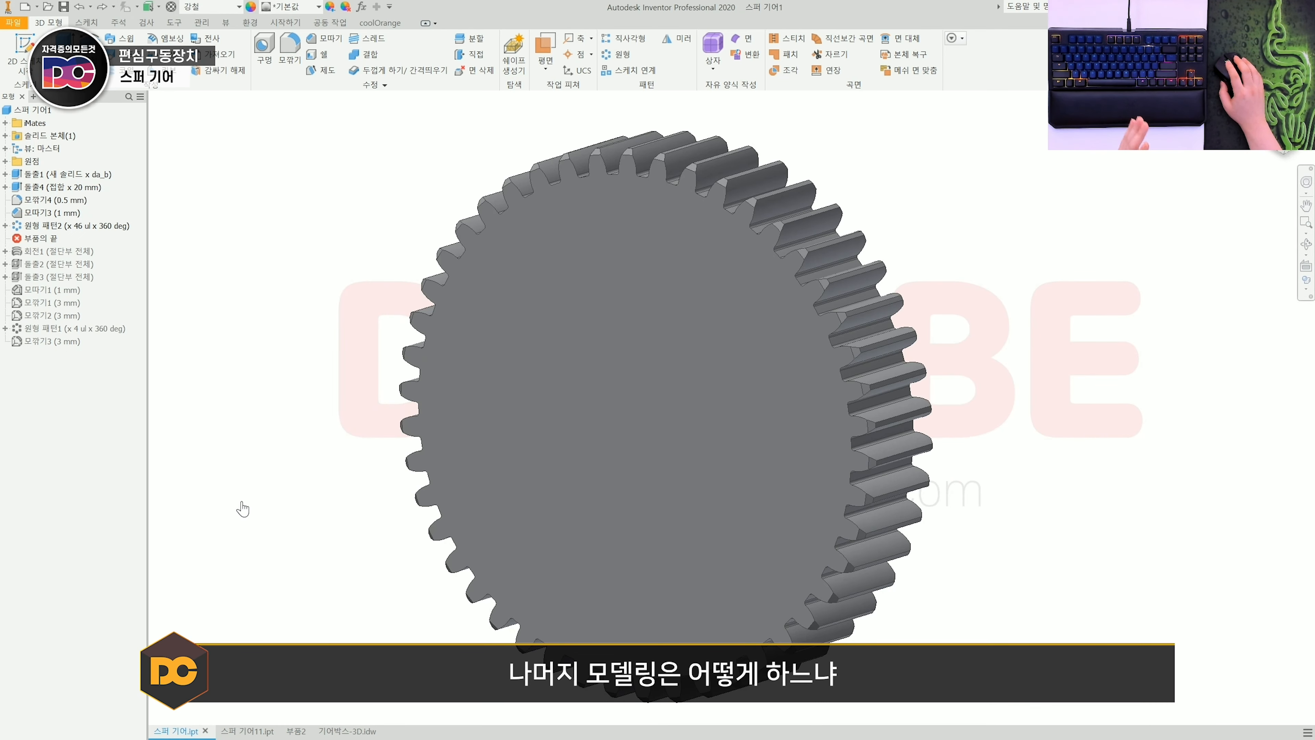
In 스퍼 기어.ipt, roll the End of Part marker back to just below the first extrusion, and return it below the last 3 mm fillet
{"action": "left_click", "coordinate": [247, 731]}
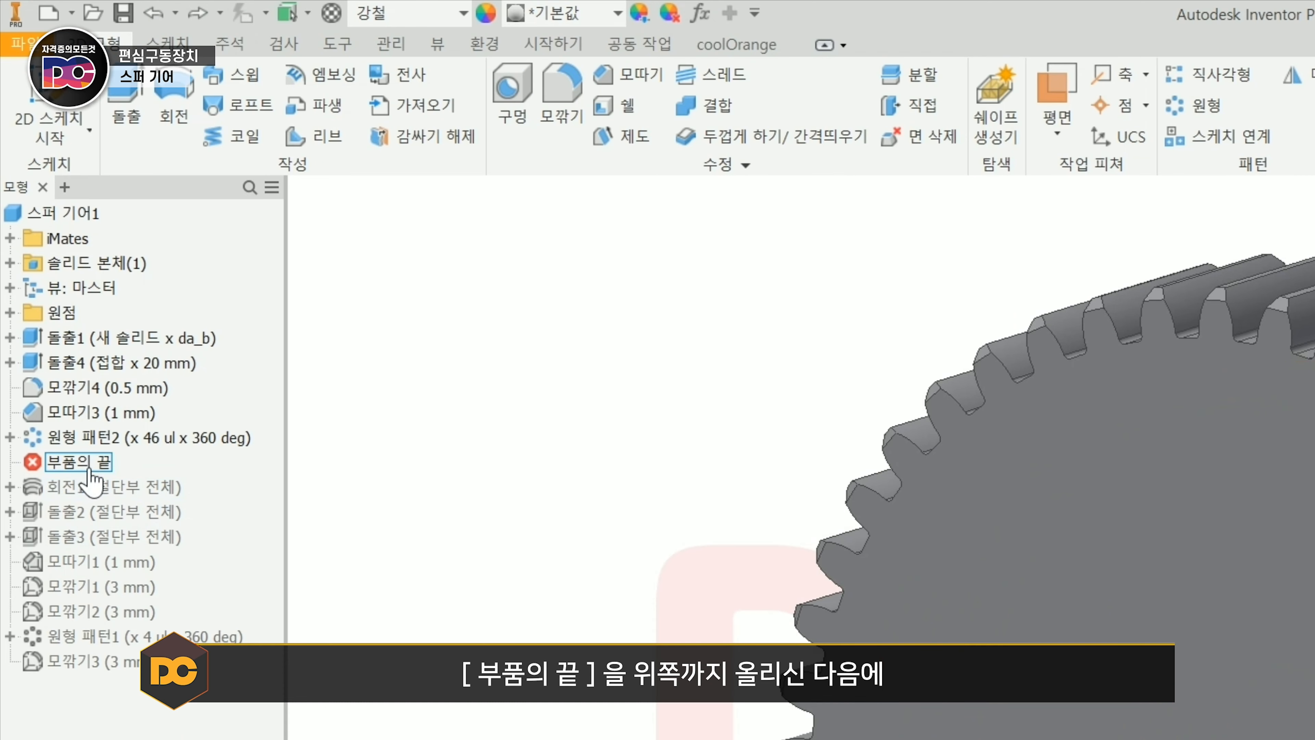
{"action": "left_click_drag", "start_coordinate": [89, 471], "coordinate": [115, 360]}
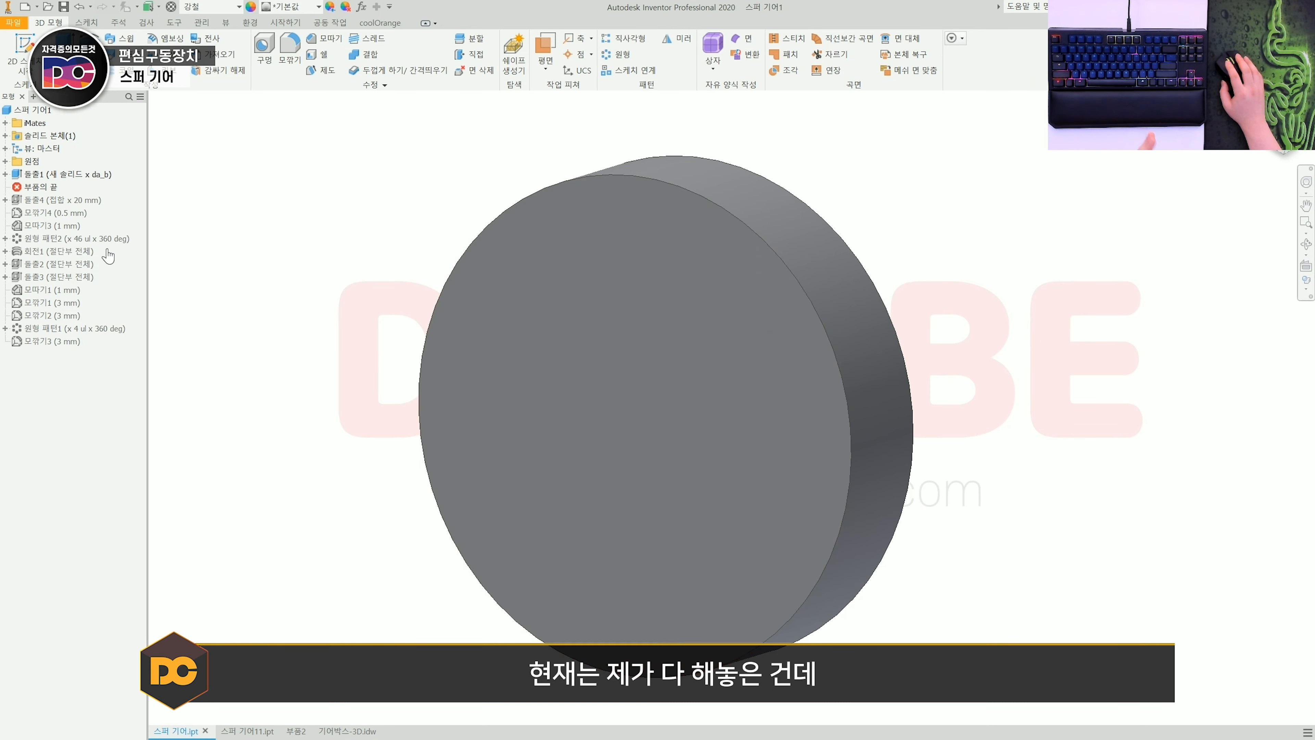
{"action": "left_click_drag", "start_coordinate": [54, 196], "coordinate": [51, 346]}
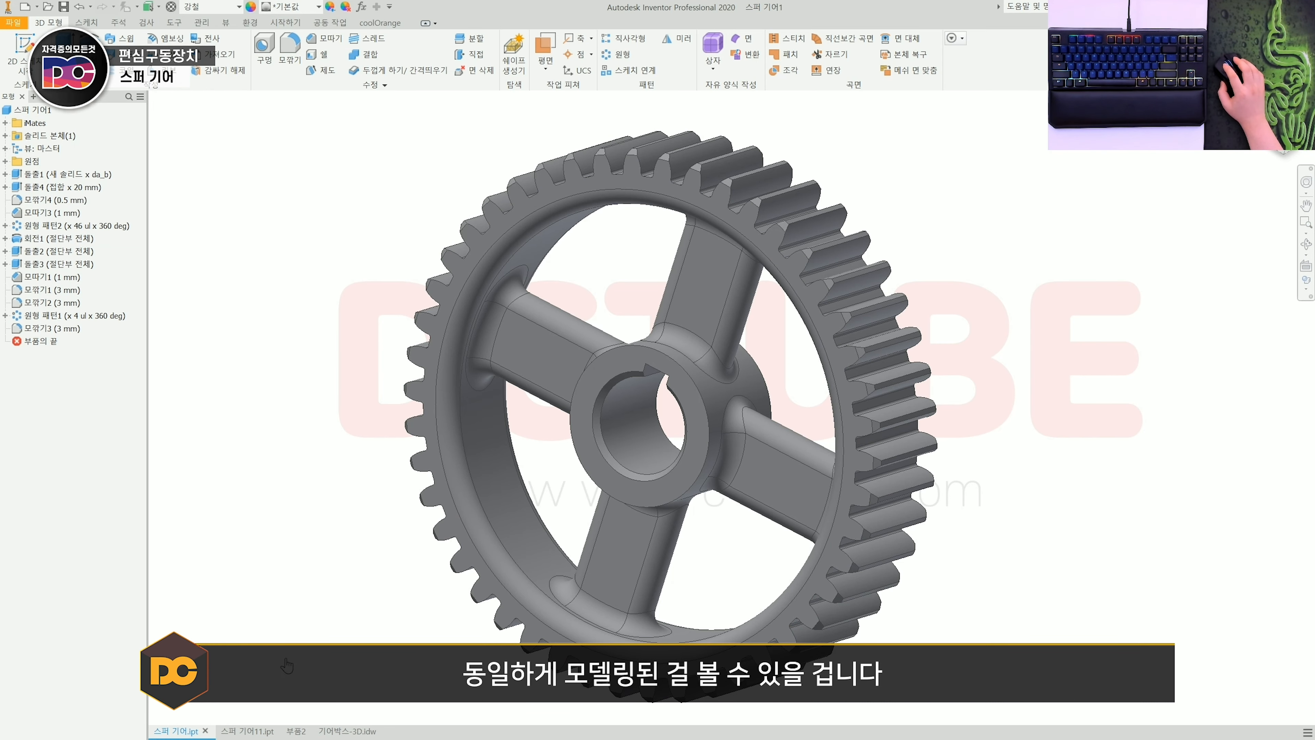
Compare the finished sketch-based gear in 스퍼 기어.ipt with the gear in 스퍼 기어11.ipt by switching between them
{"action": "left_click", "coordinate": [246, 732]}
{"action": "left_click", "coordinate": [190, 732]}
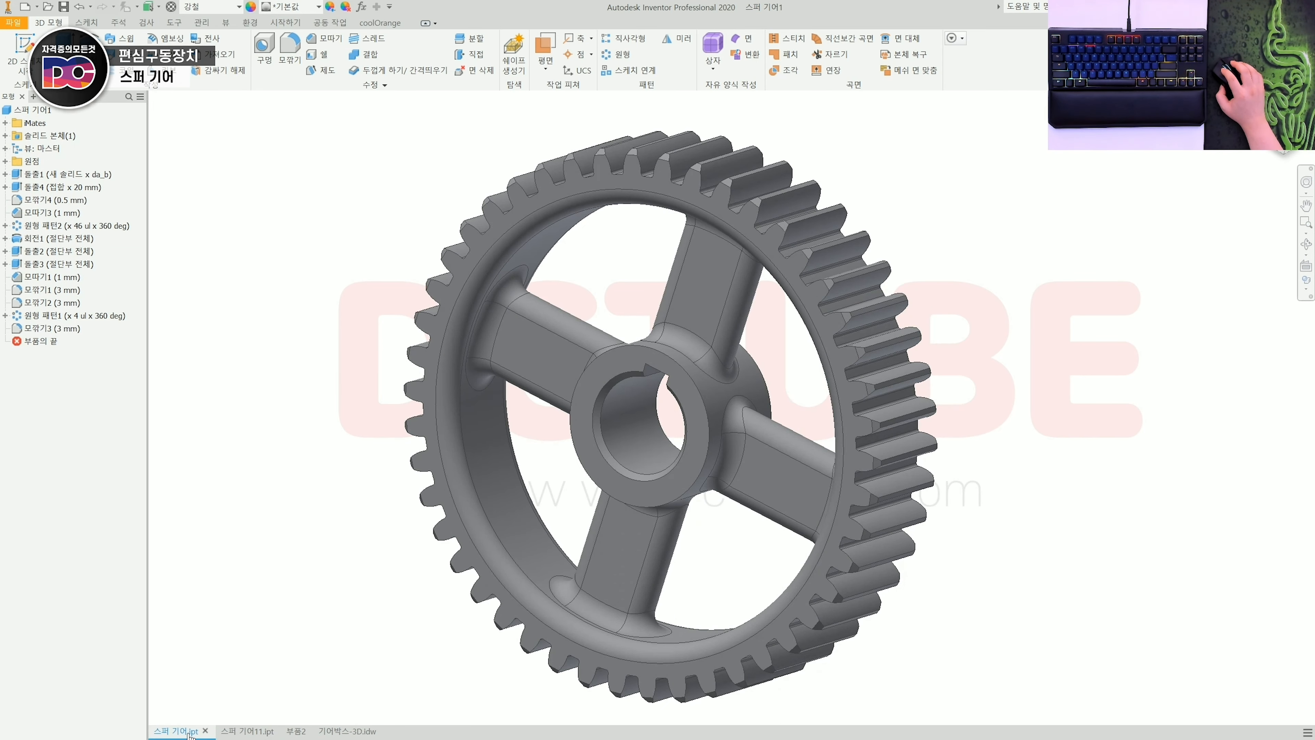
{"action": "left_click", "coordinate": [229, 732]}
{"action": "left_click", "coordinate": [179, 732]}
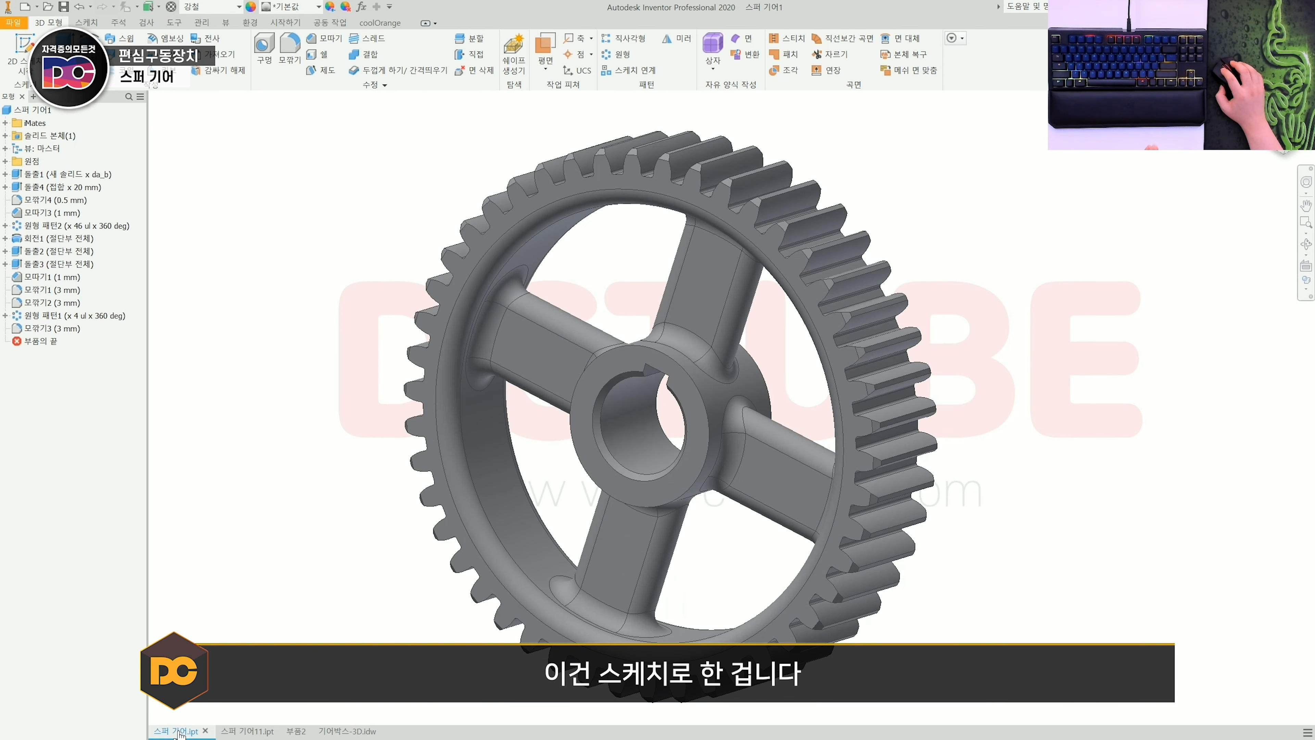